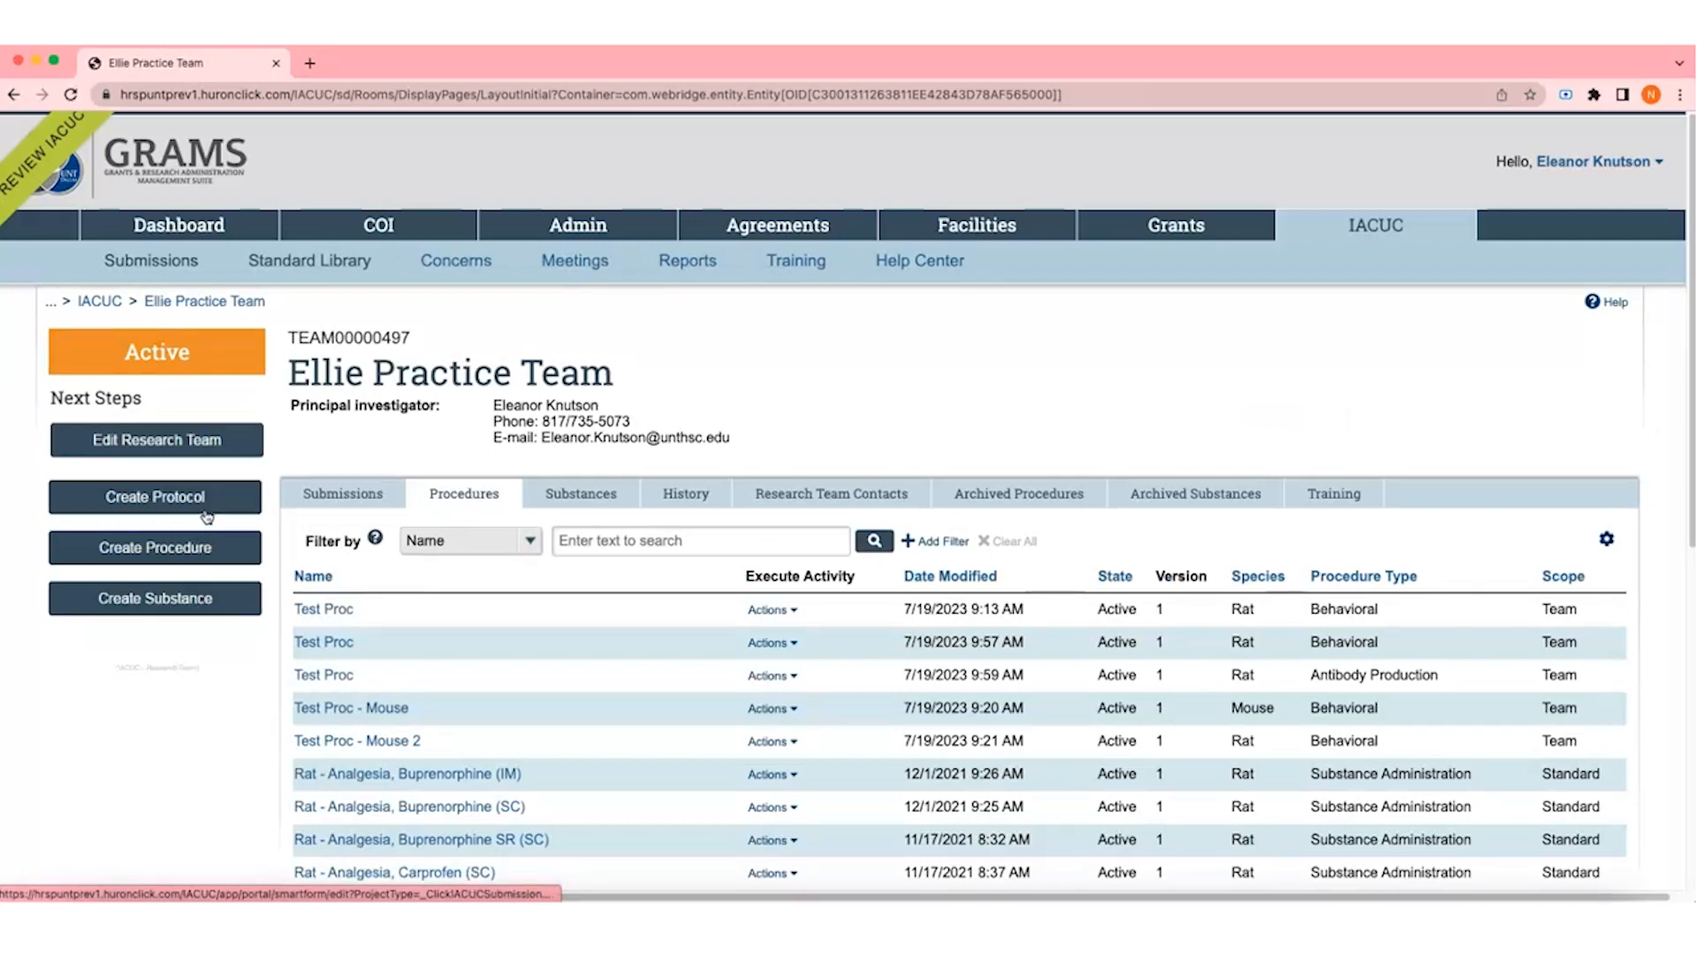
Step: Create a new protocol for the practice team and choose HSC IACUC as the admin office
click(206, 517)
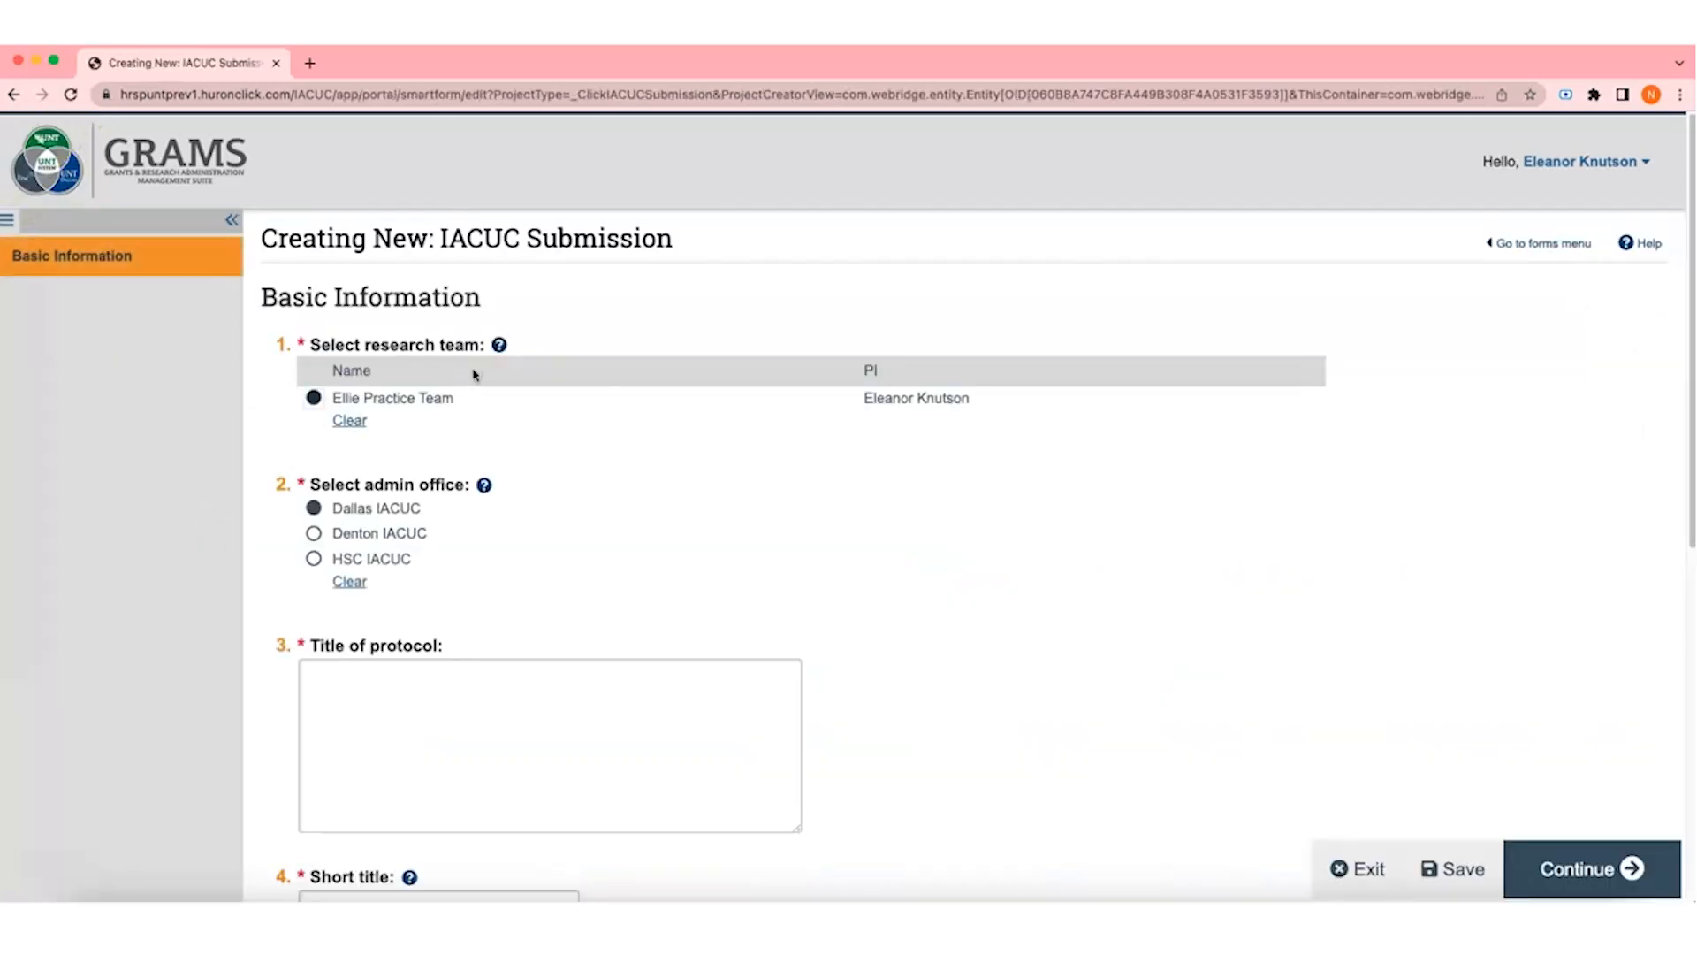
scroll(470, 378, down, 2)
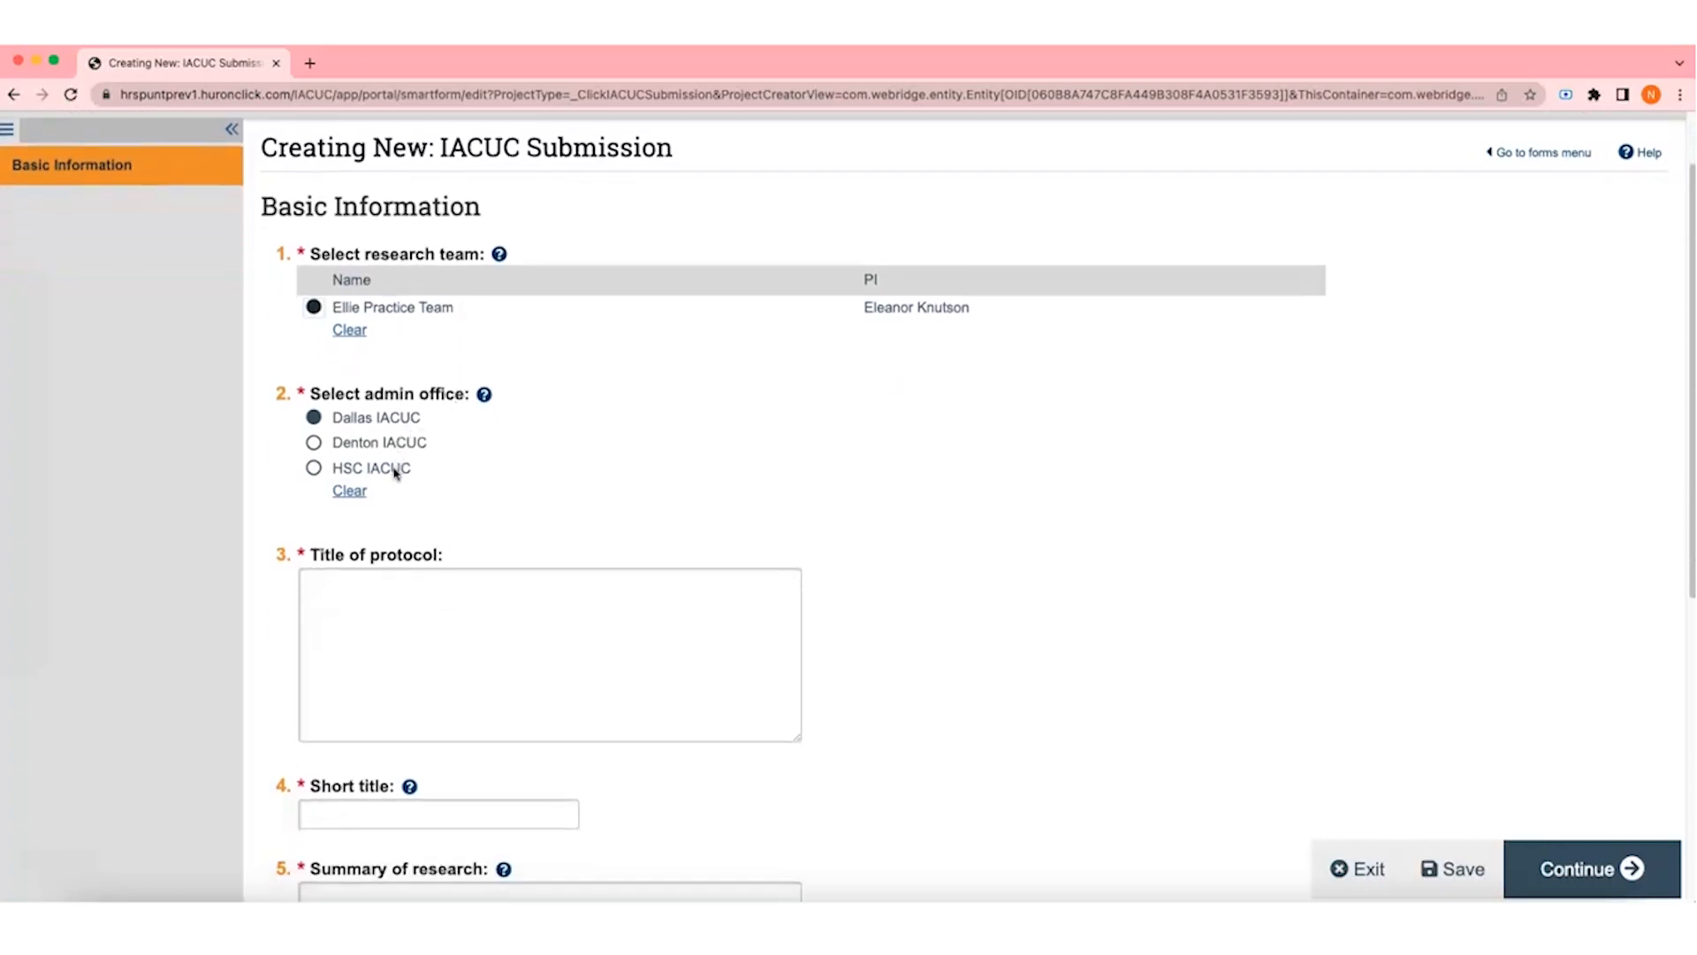
click(386, 449)
click(389, 472)
Step: Title the protocol "A Very Real Protocol for Very Real Research" and set its short title to "A Very Real Protocol for Very Real Science"
scroll(404, 486, down, 3)
click(404, 487)
text(A Very Real Protocol for Very Real Research)
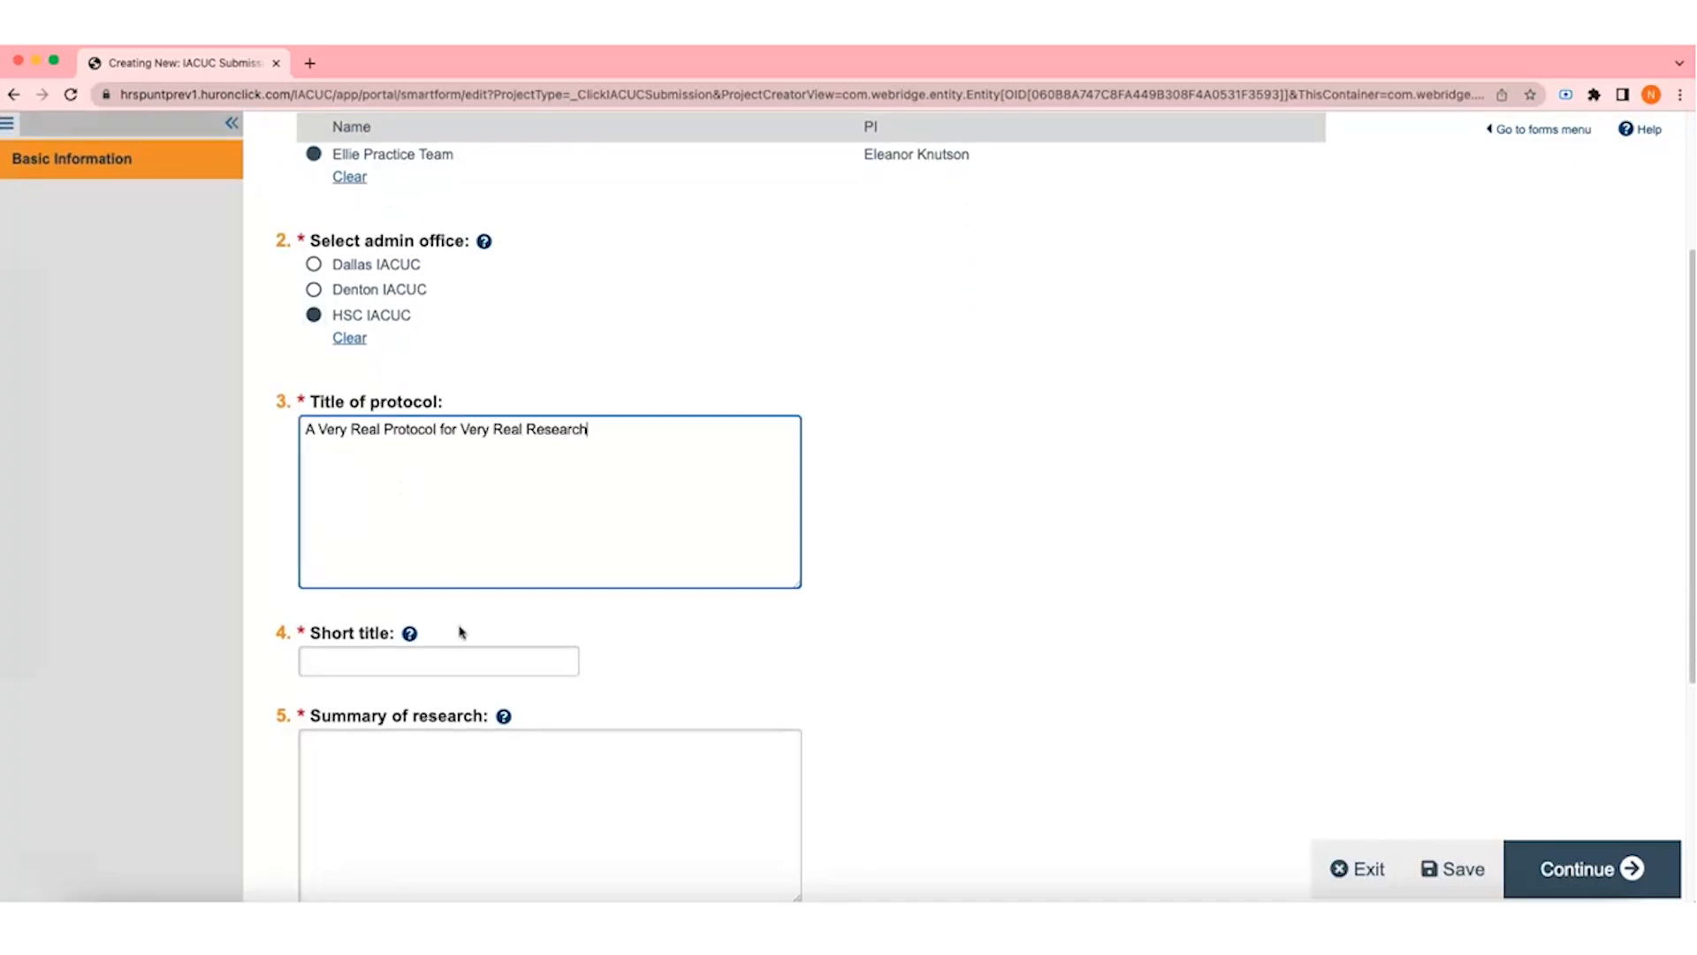
key(Tab)
text(A)
click(591, 701)
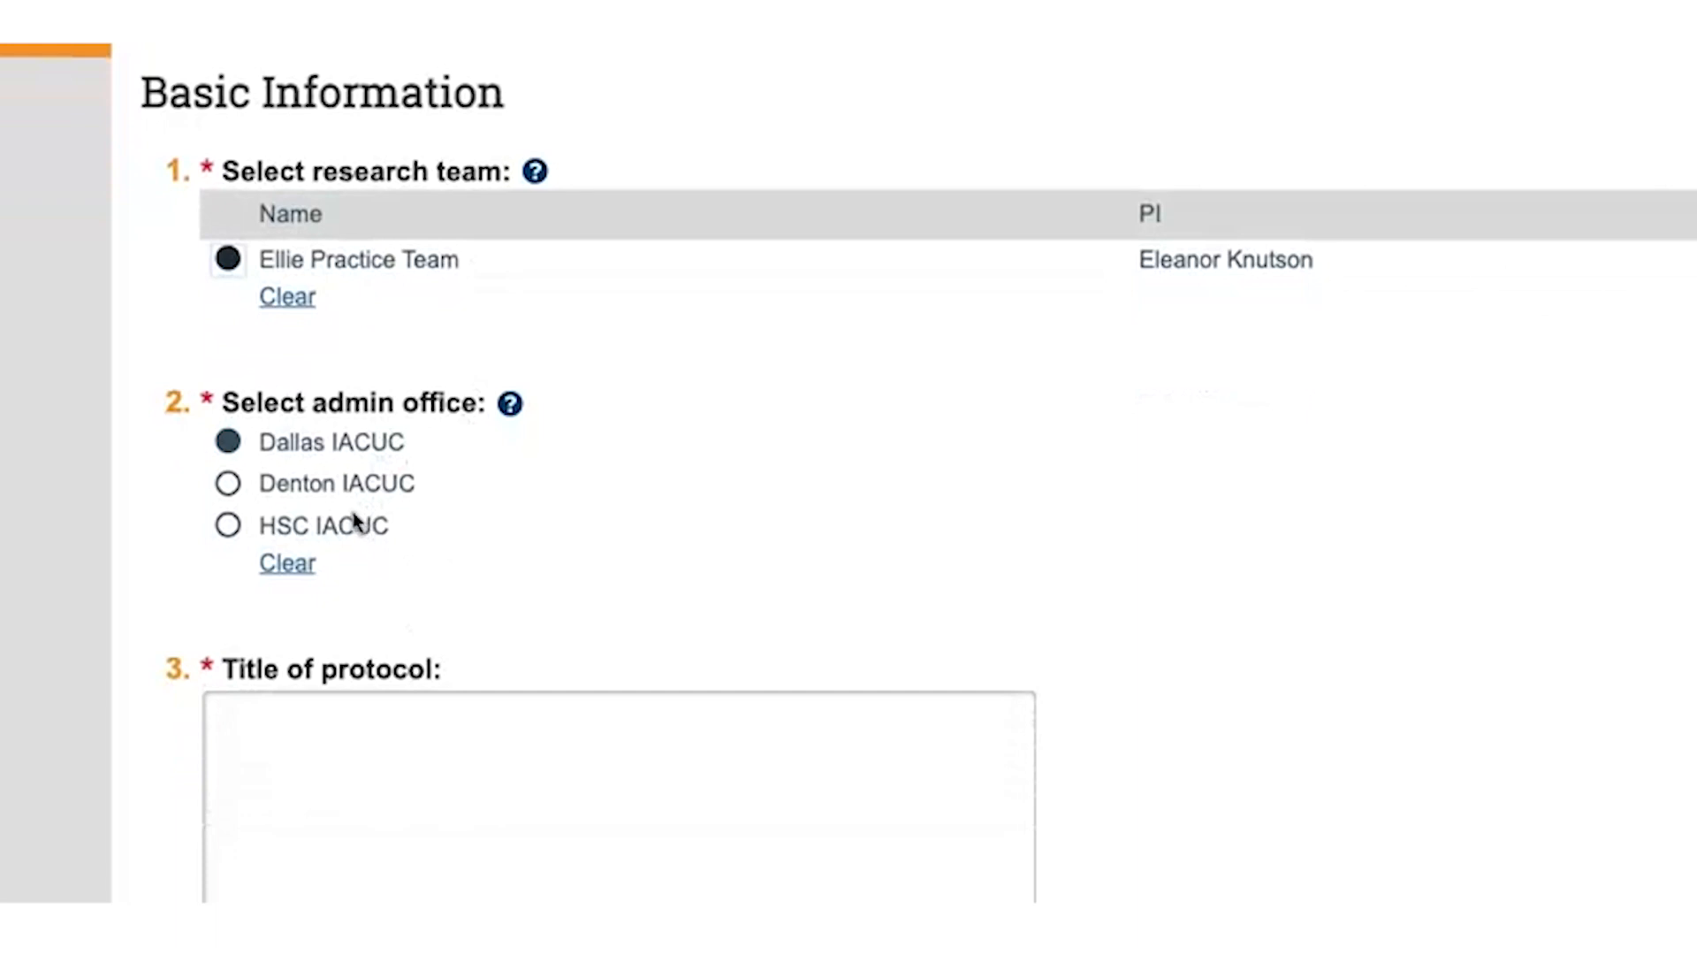
click(345, 486)
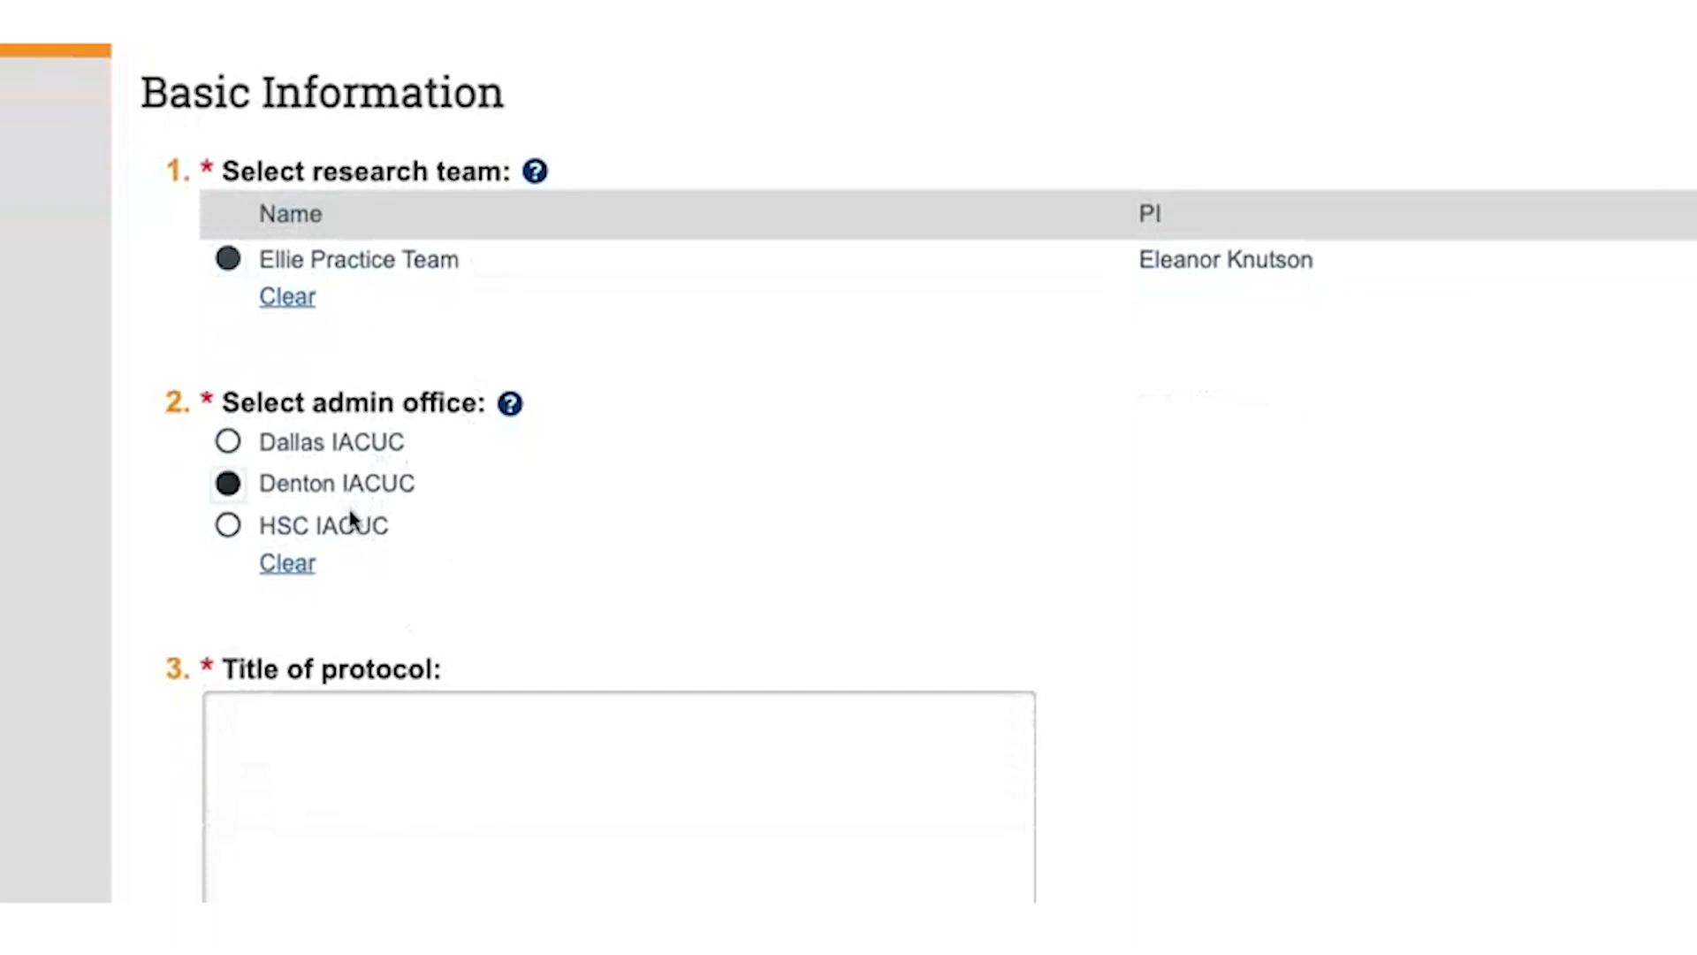
click(352, 532)
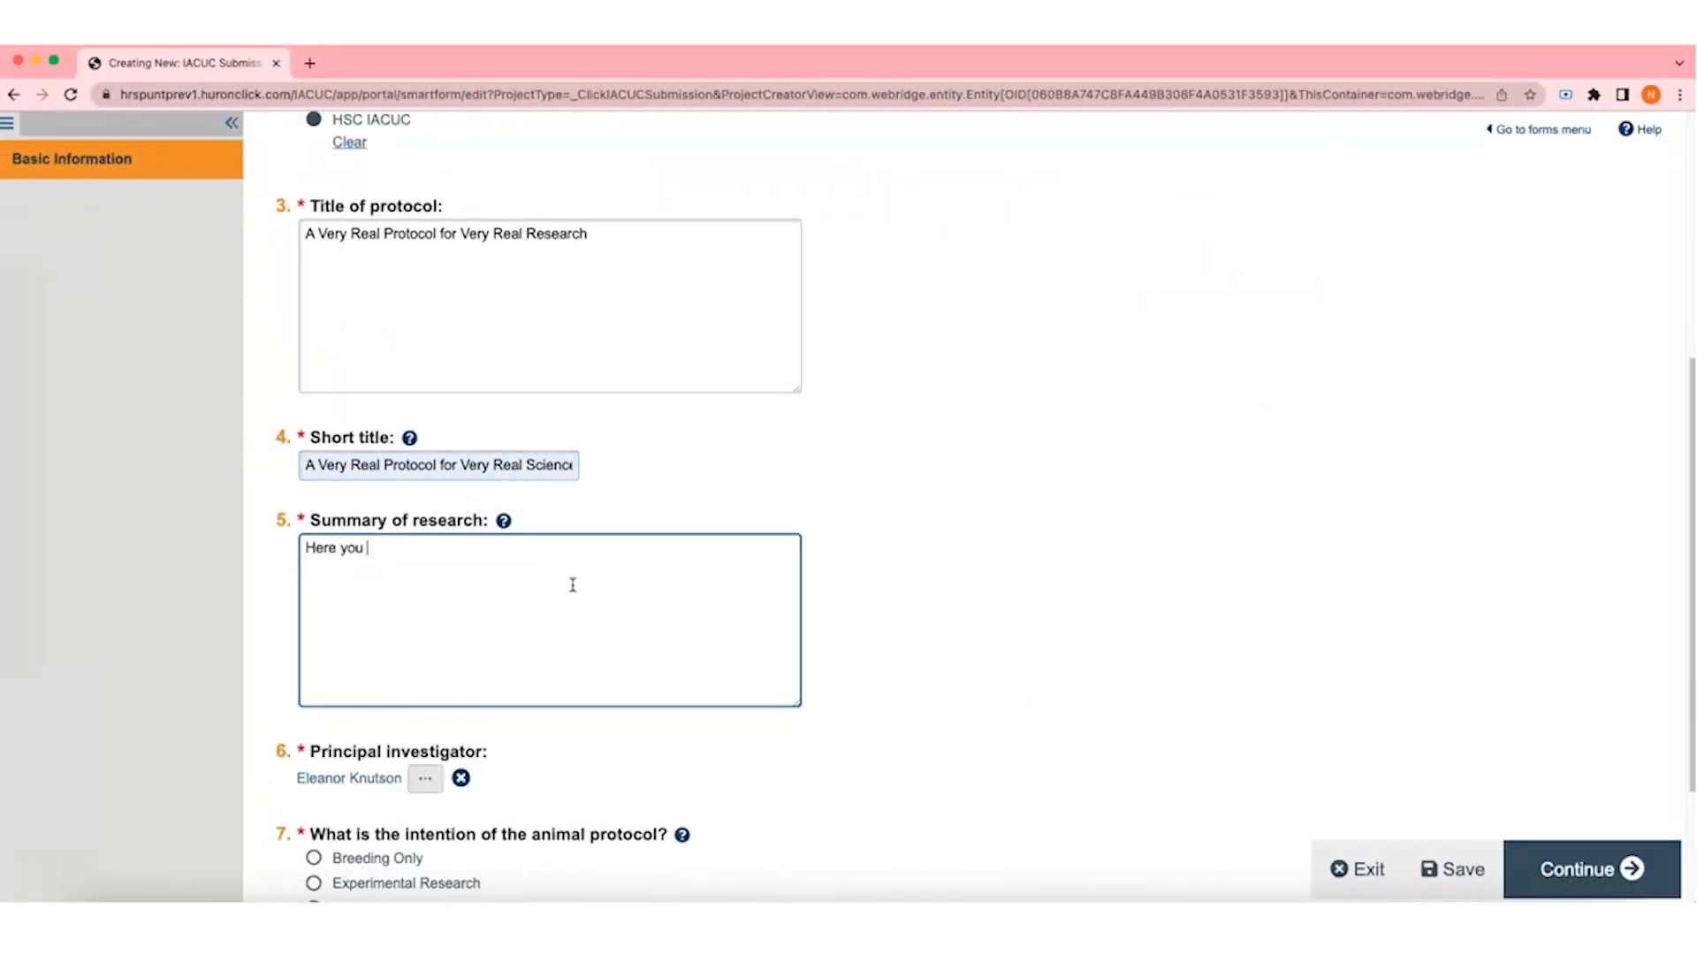
Step: Complete the research summary, describing a one-to-two-sentence high level overview of the study's intent and goals, and check the field's help text
text(will provide a high level overview of the research )
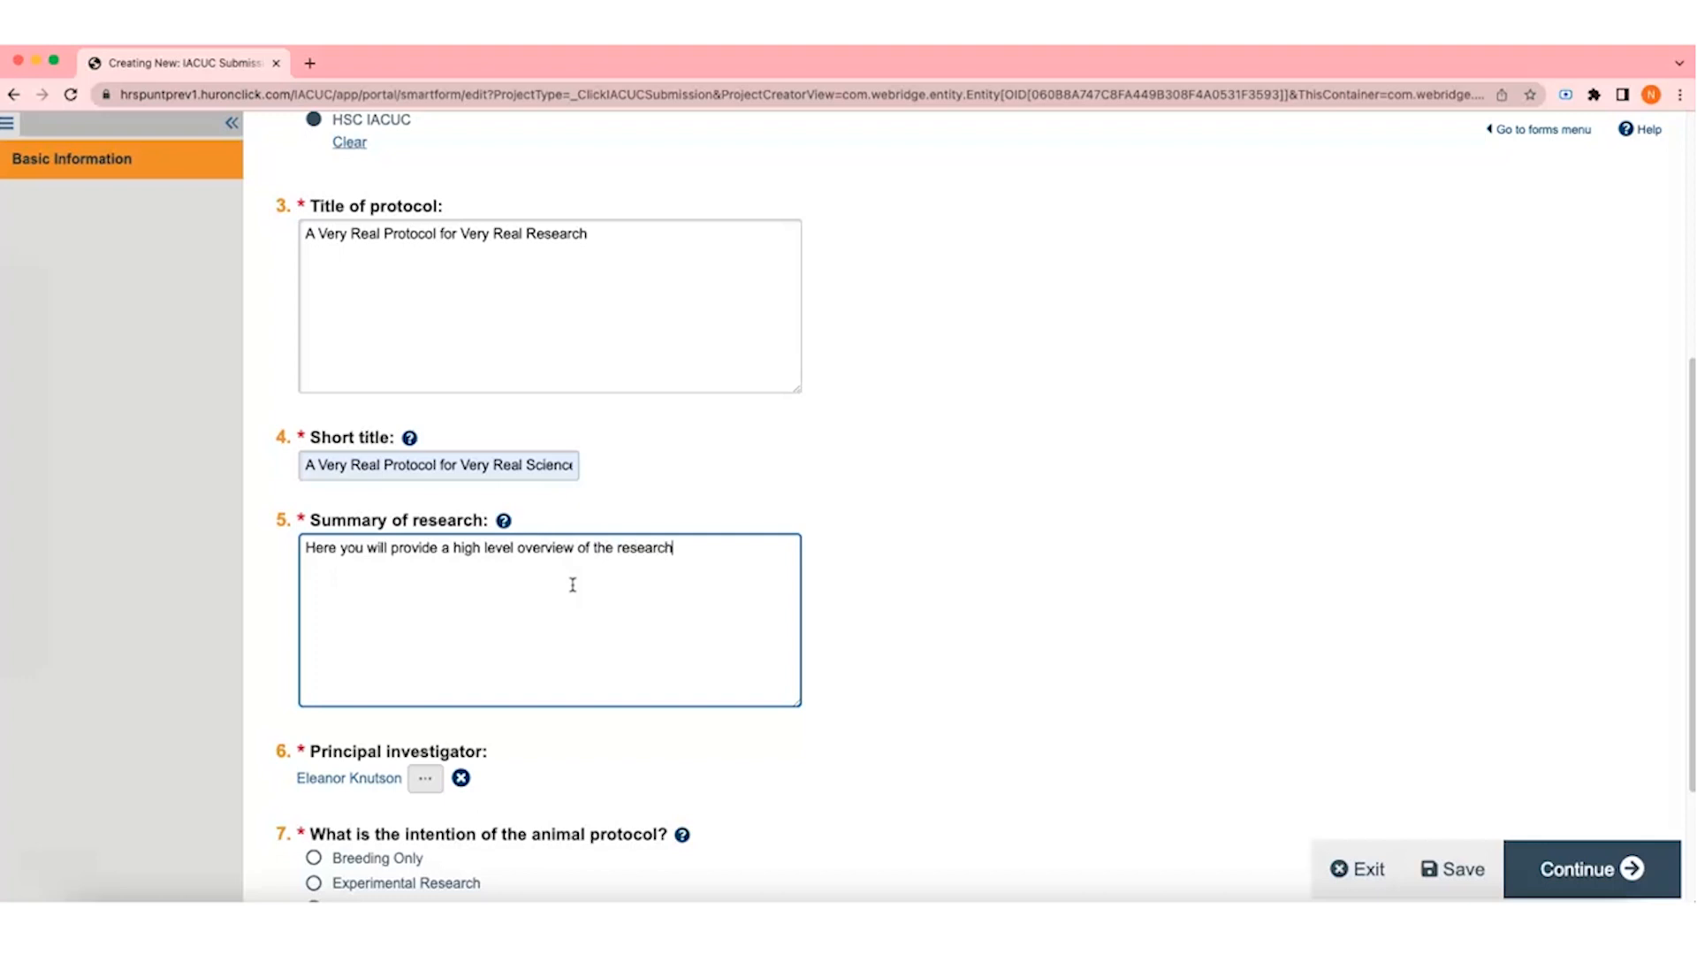
text(which answers the intent and goals of the study. This)
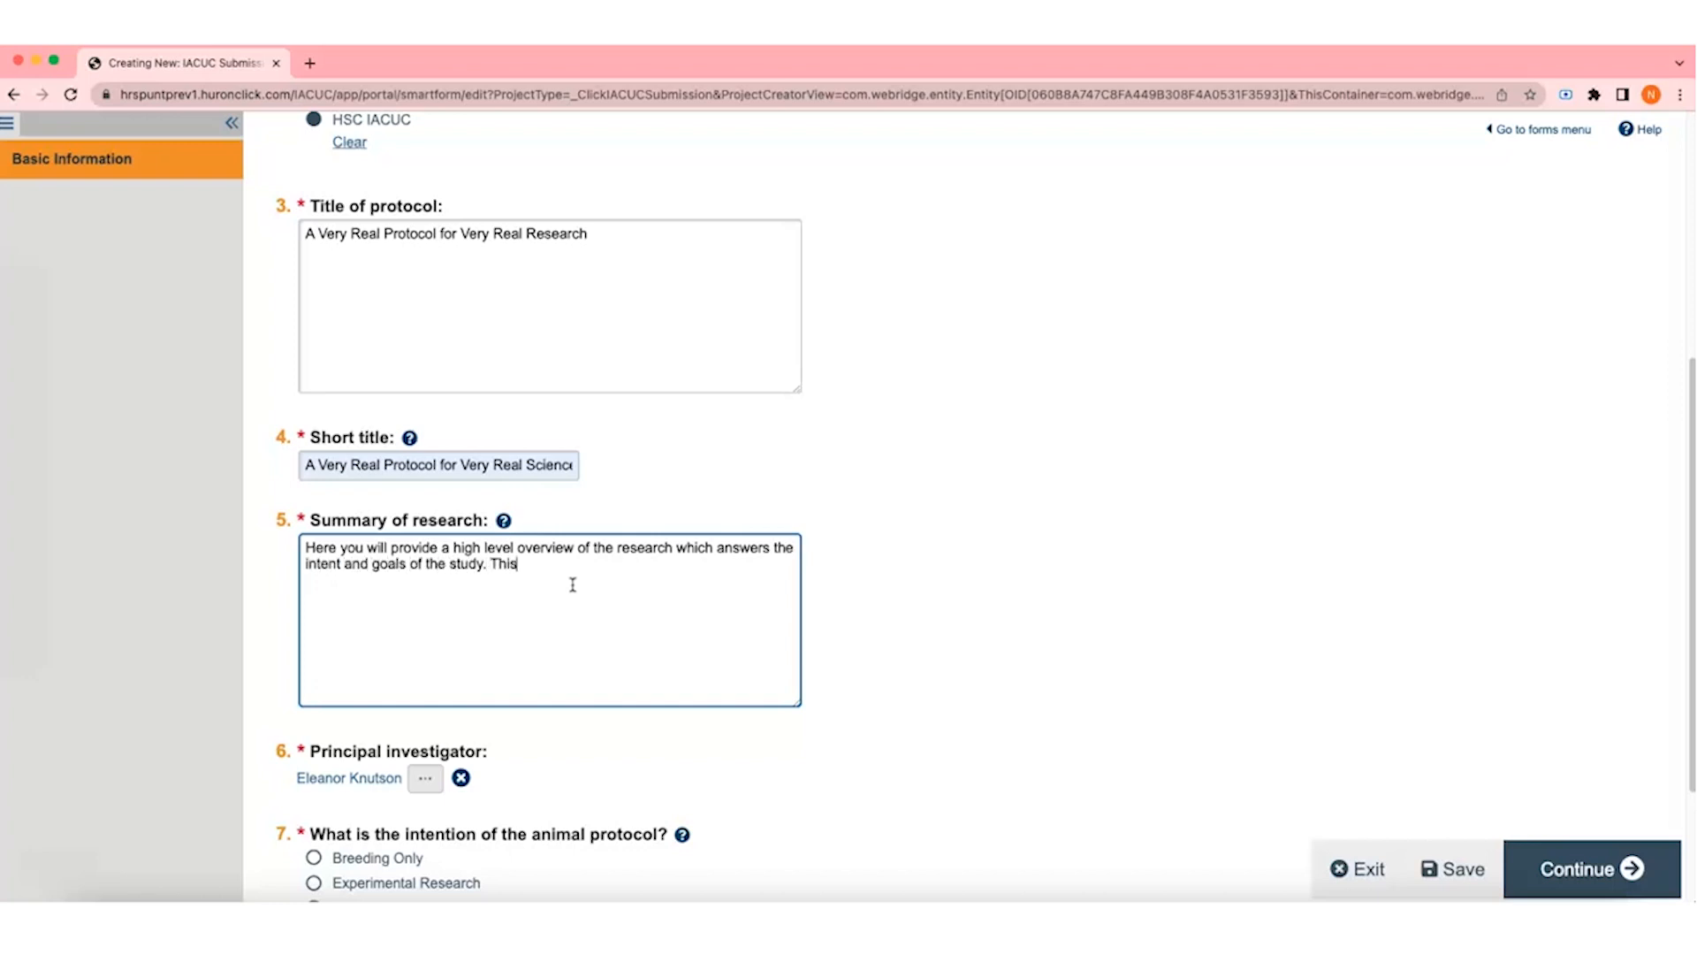
text( should be one to two sentences.)
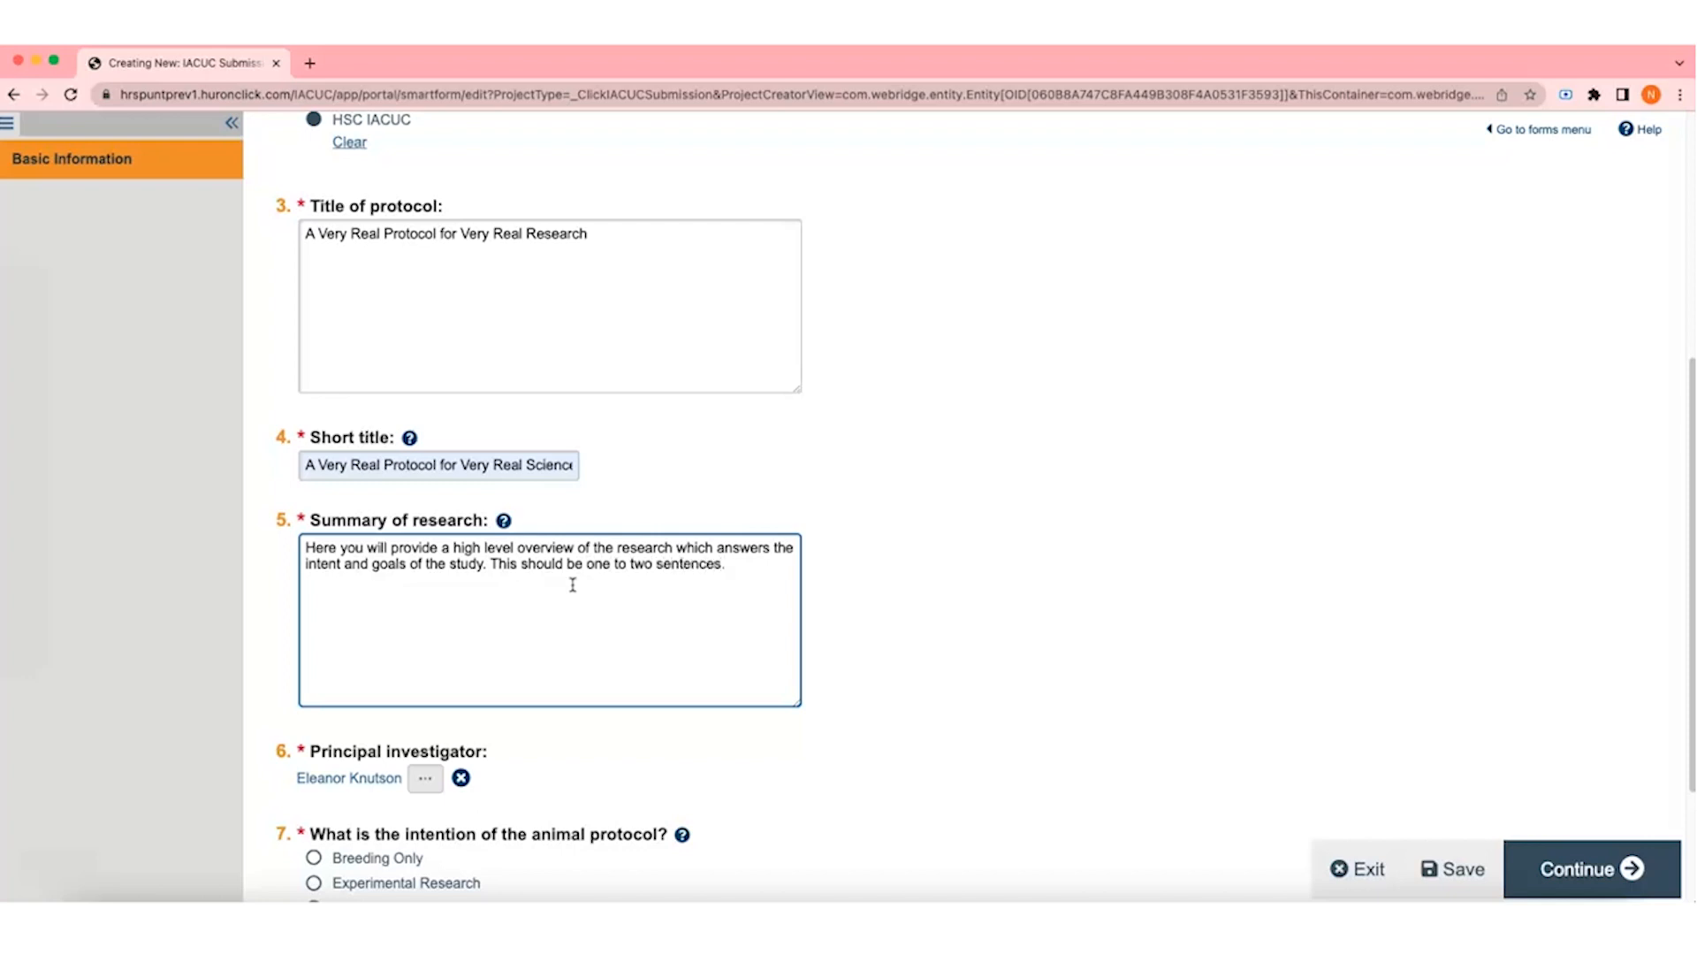
click(991, 569)
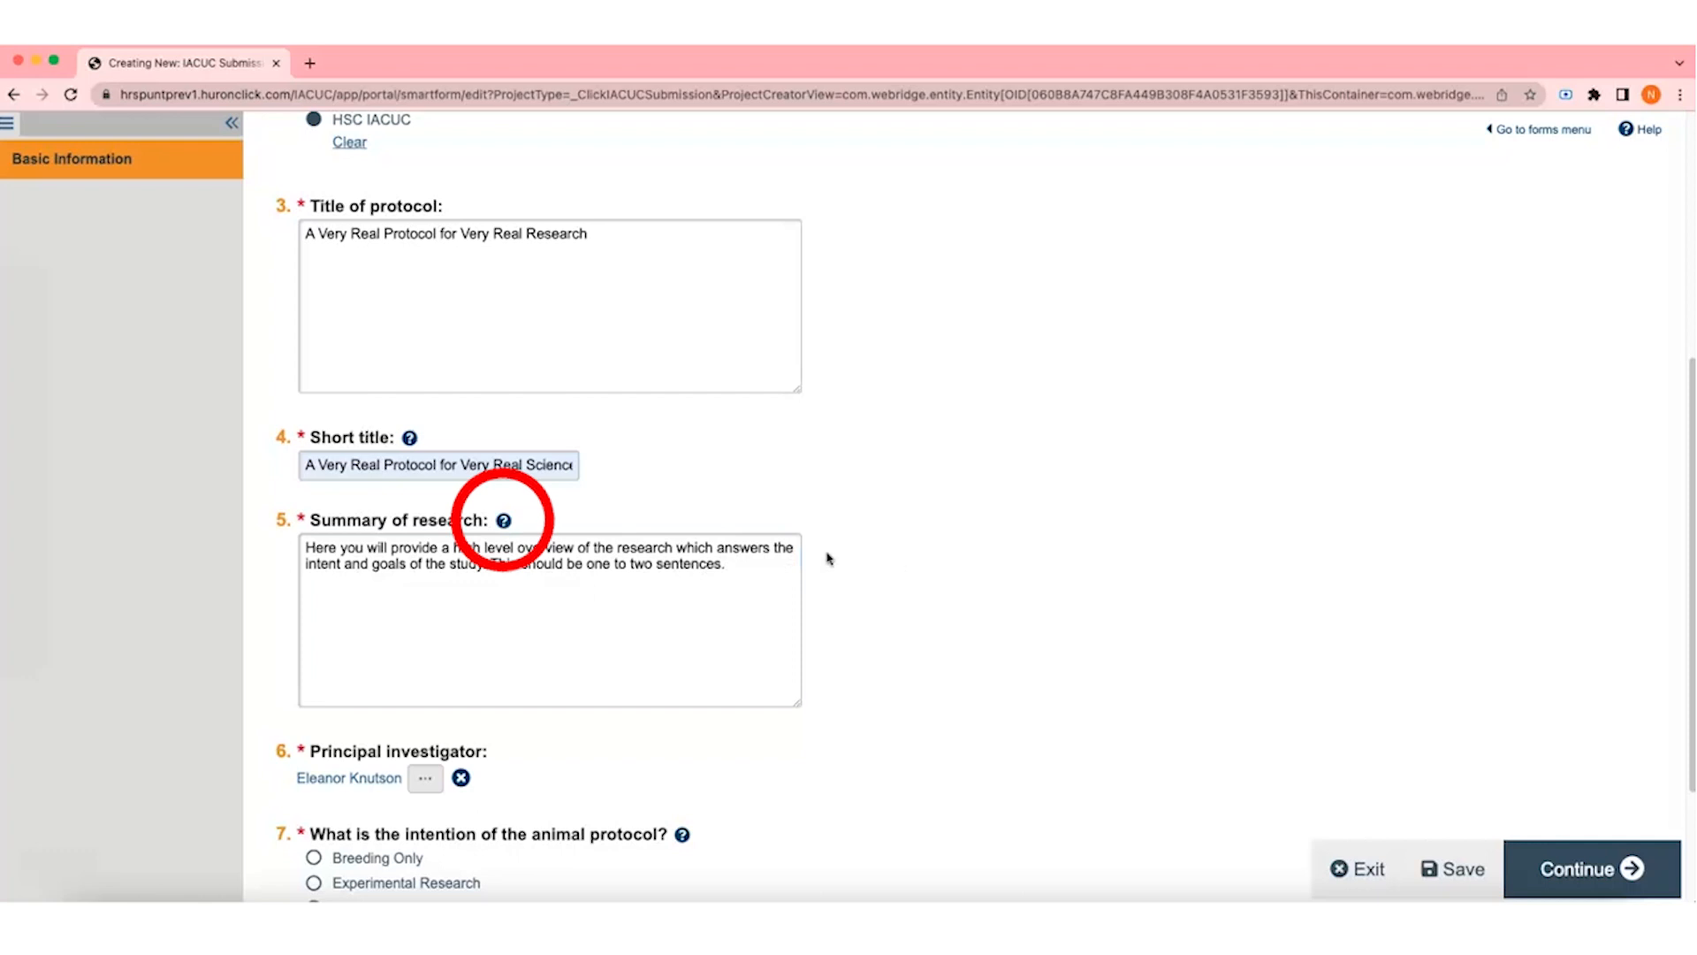
click(504, 522)
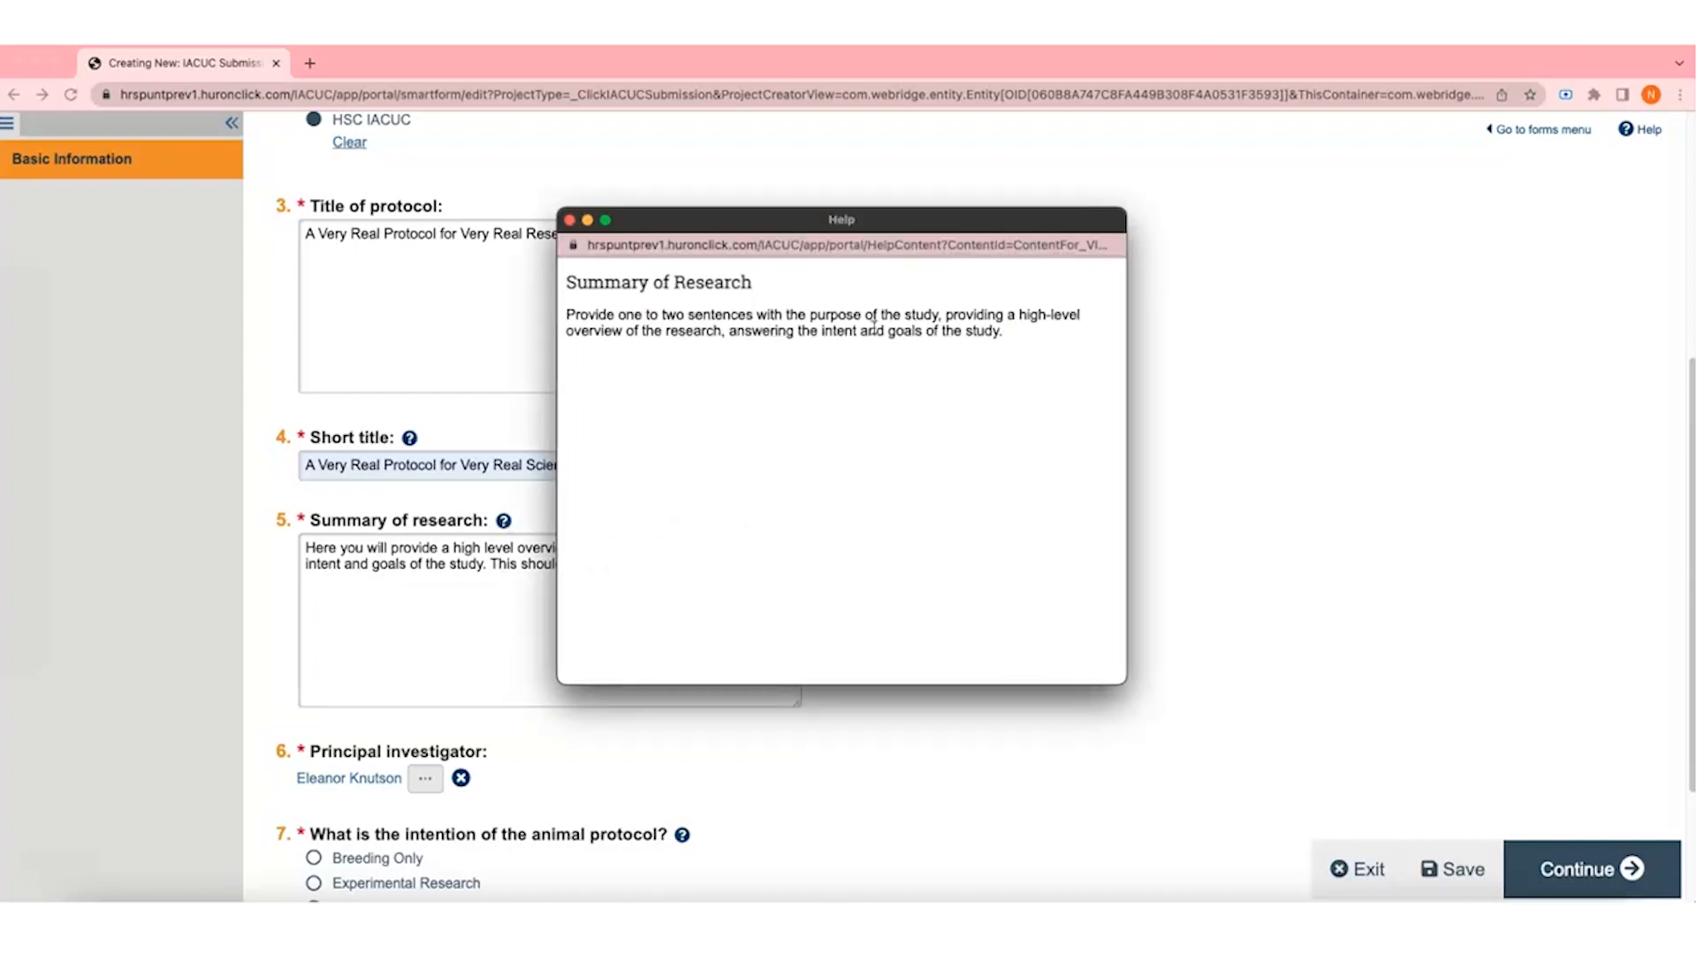
click(569, 219)
Step: Set the intention of the animal protocol to Experimental Research, save the form, and proceed to Experimental Research Protocol Addition
scroll(569, 220, down, 3)
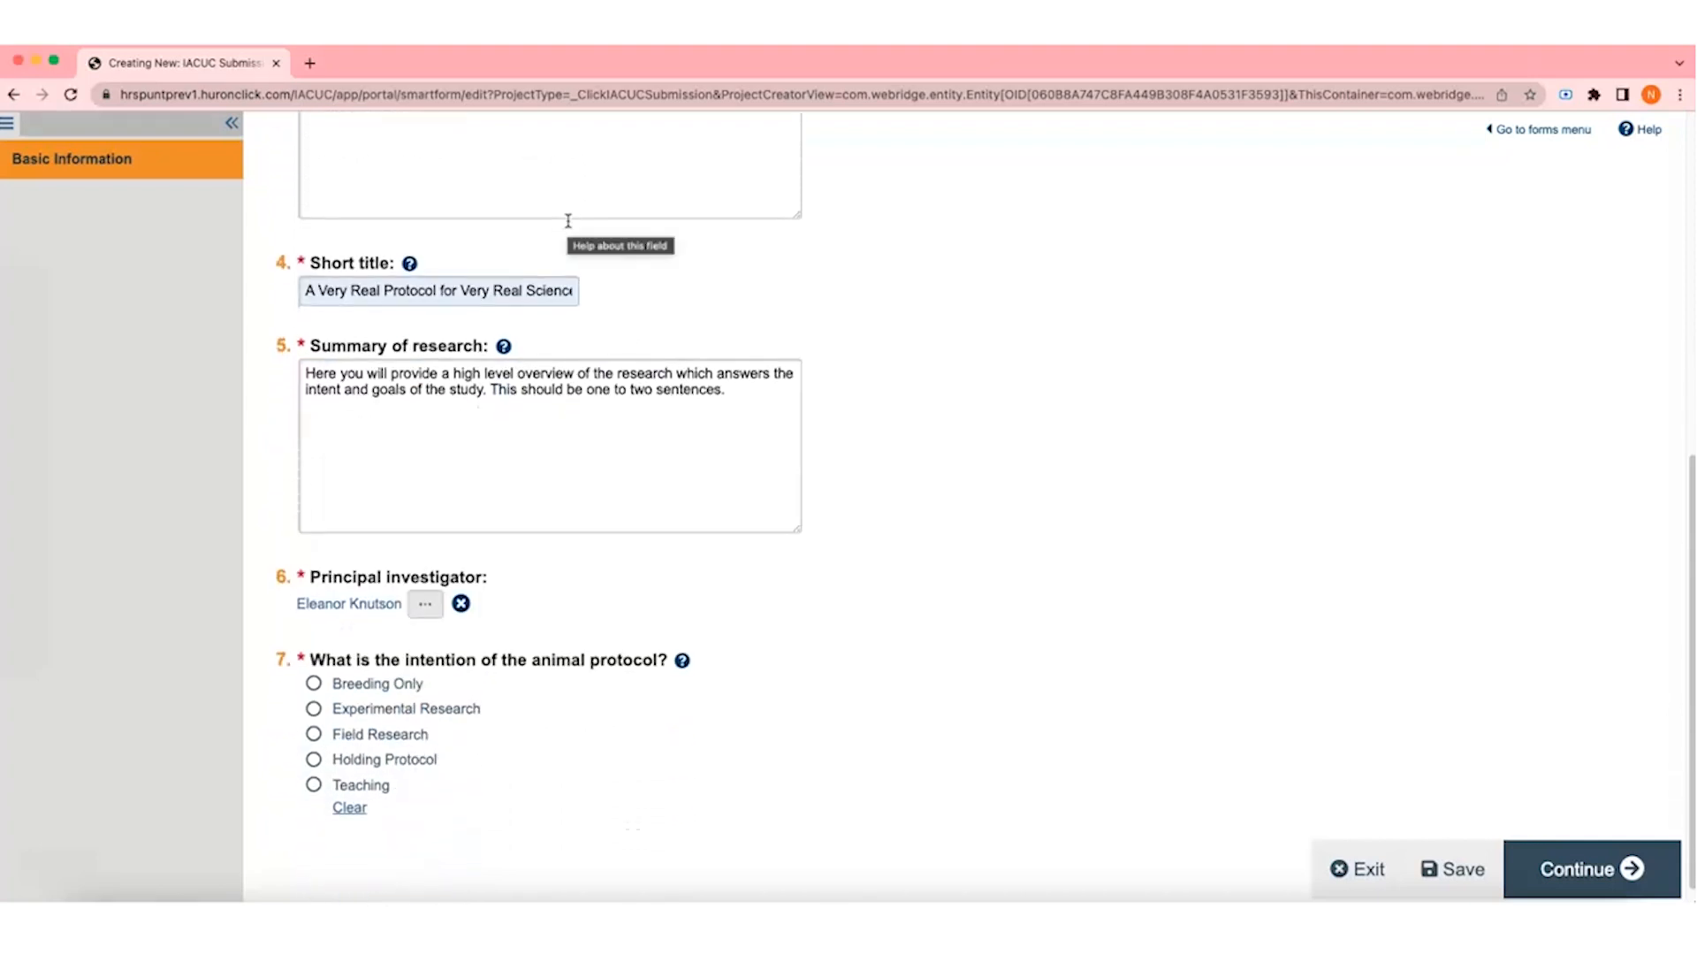
click(313, 707)
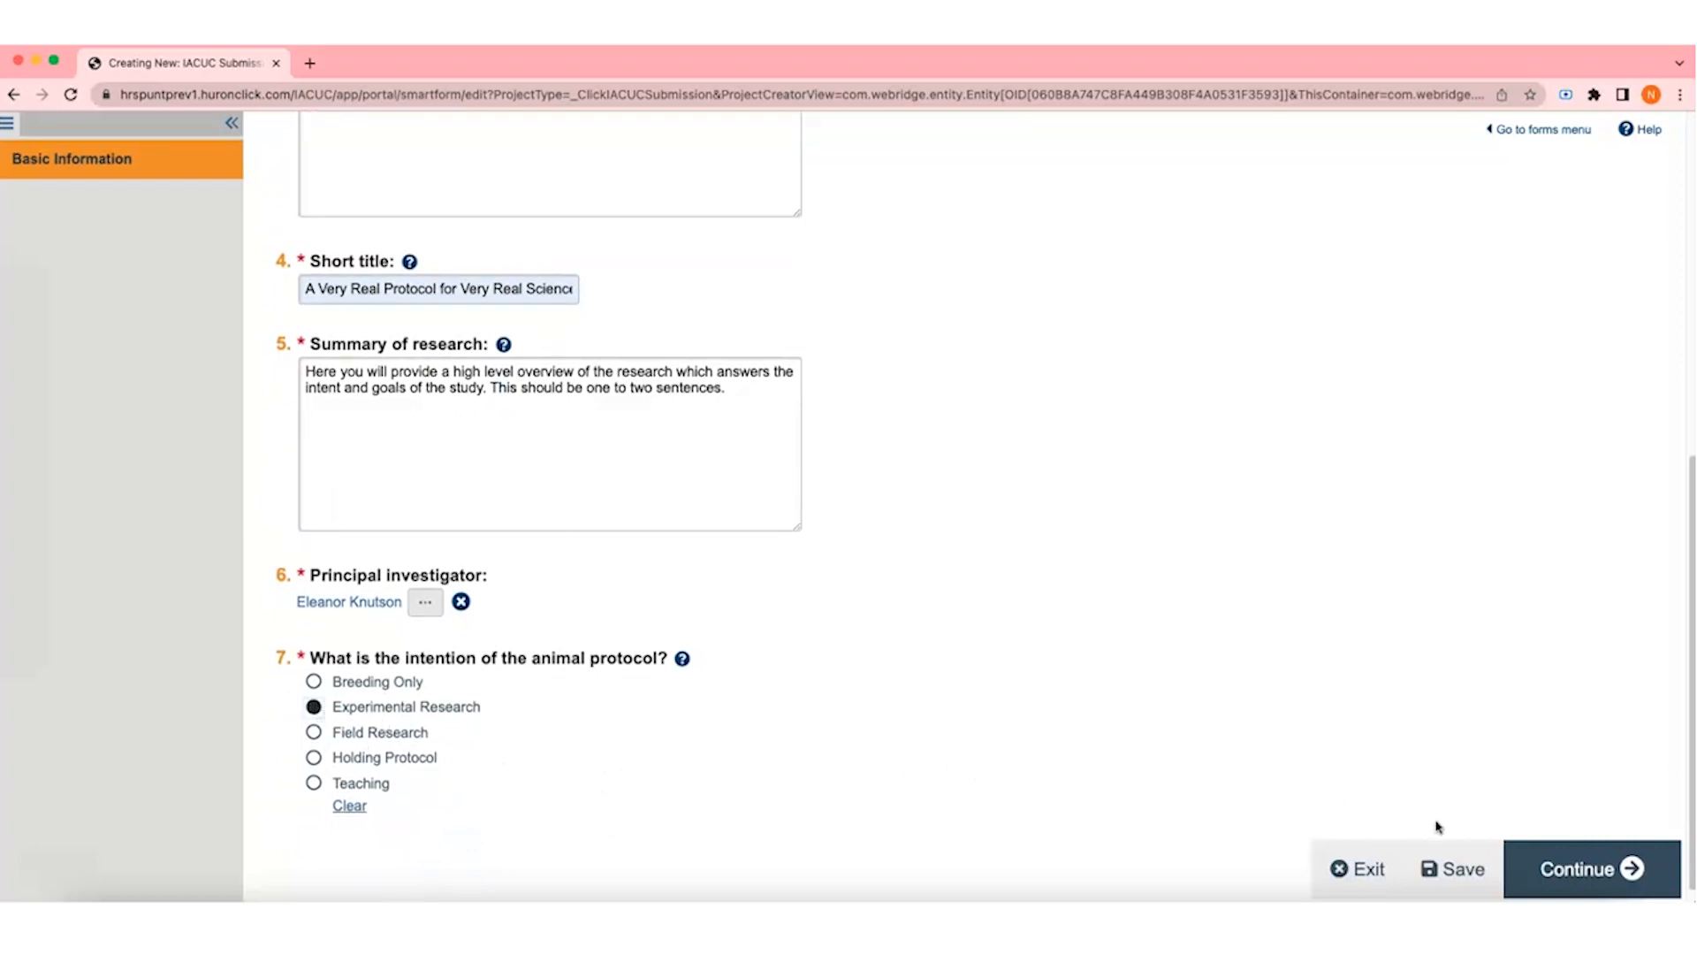
click(1467, 865)
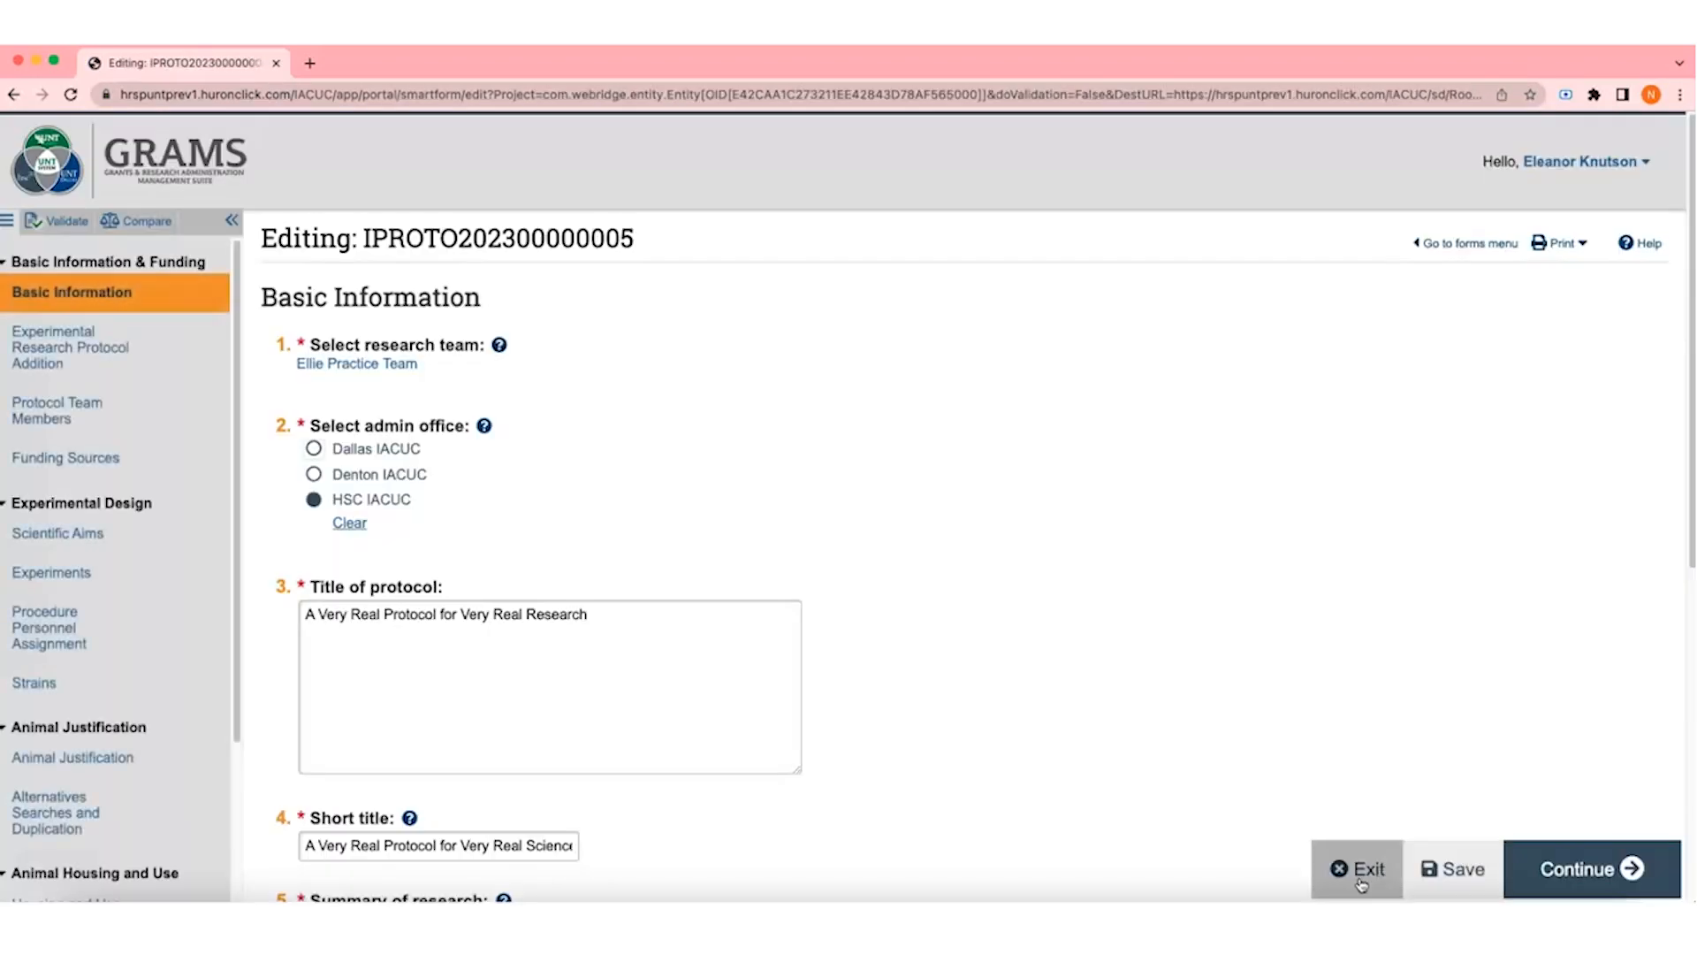
click(1543, 875)
click(1543, 874)
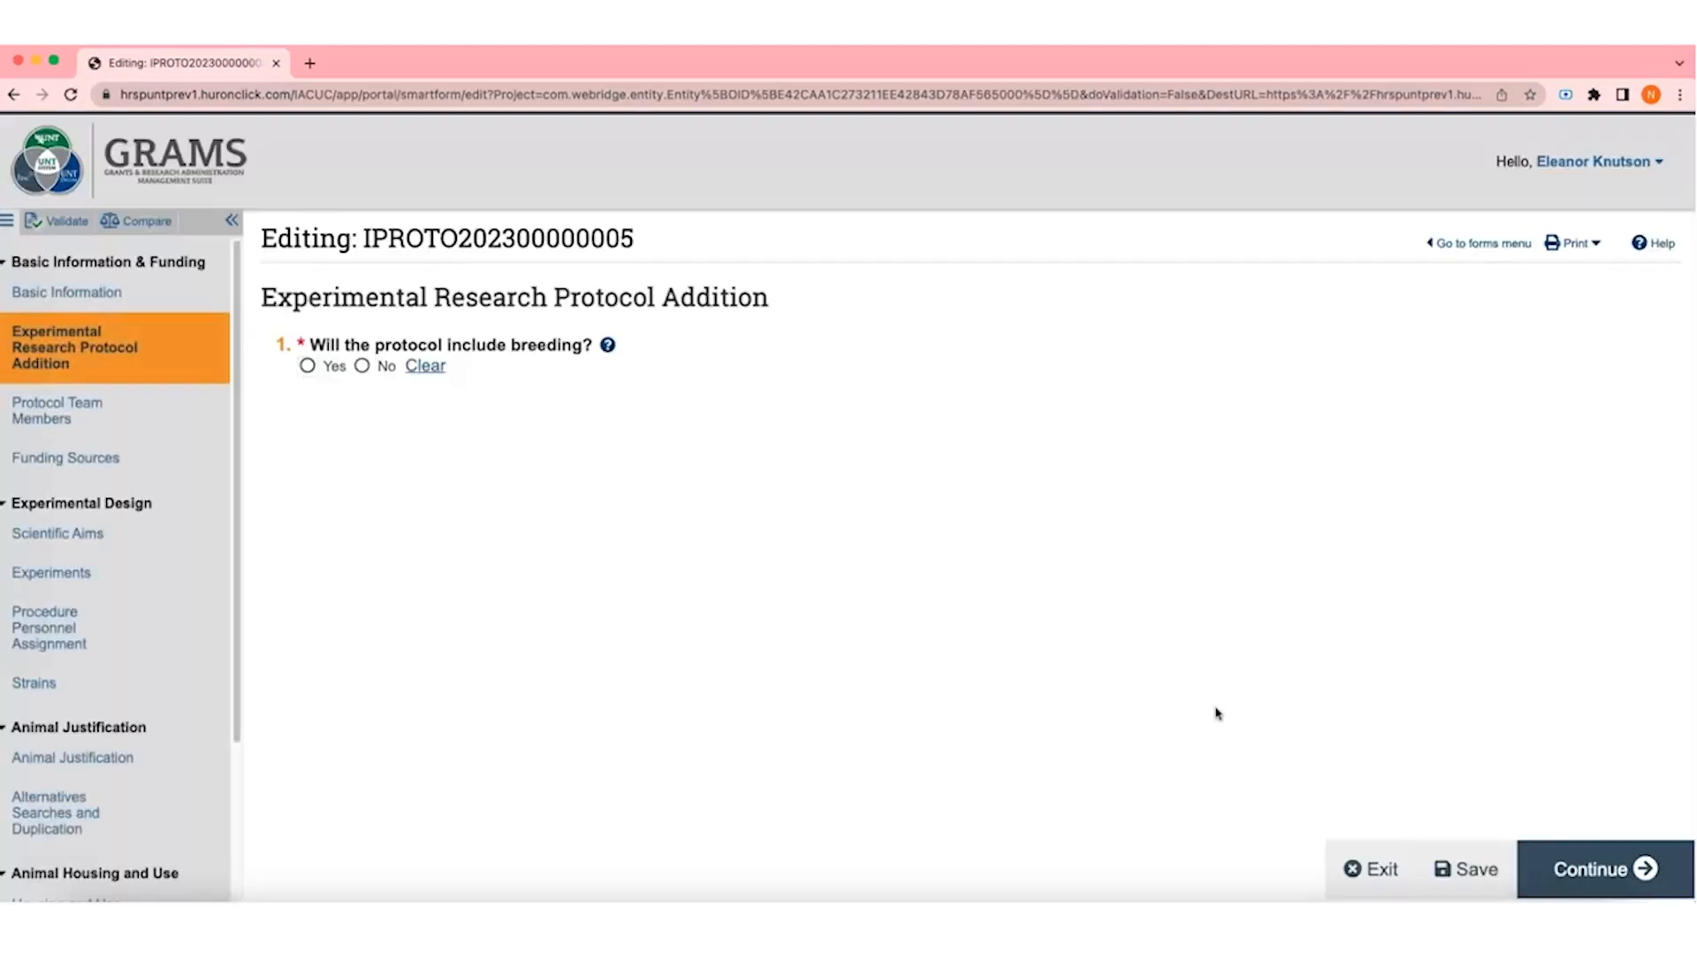
Step: Read the breeding question's help, answer Yes to including breeding, save, and look for the Breeding page in the form's page list
click(609, 353)
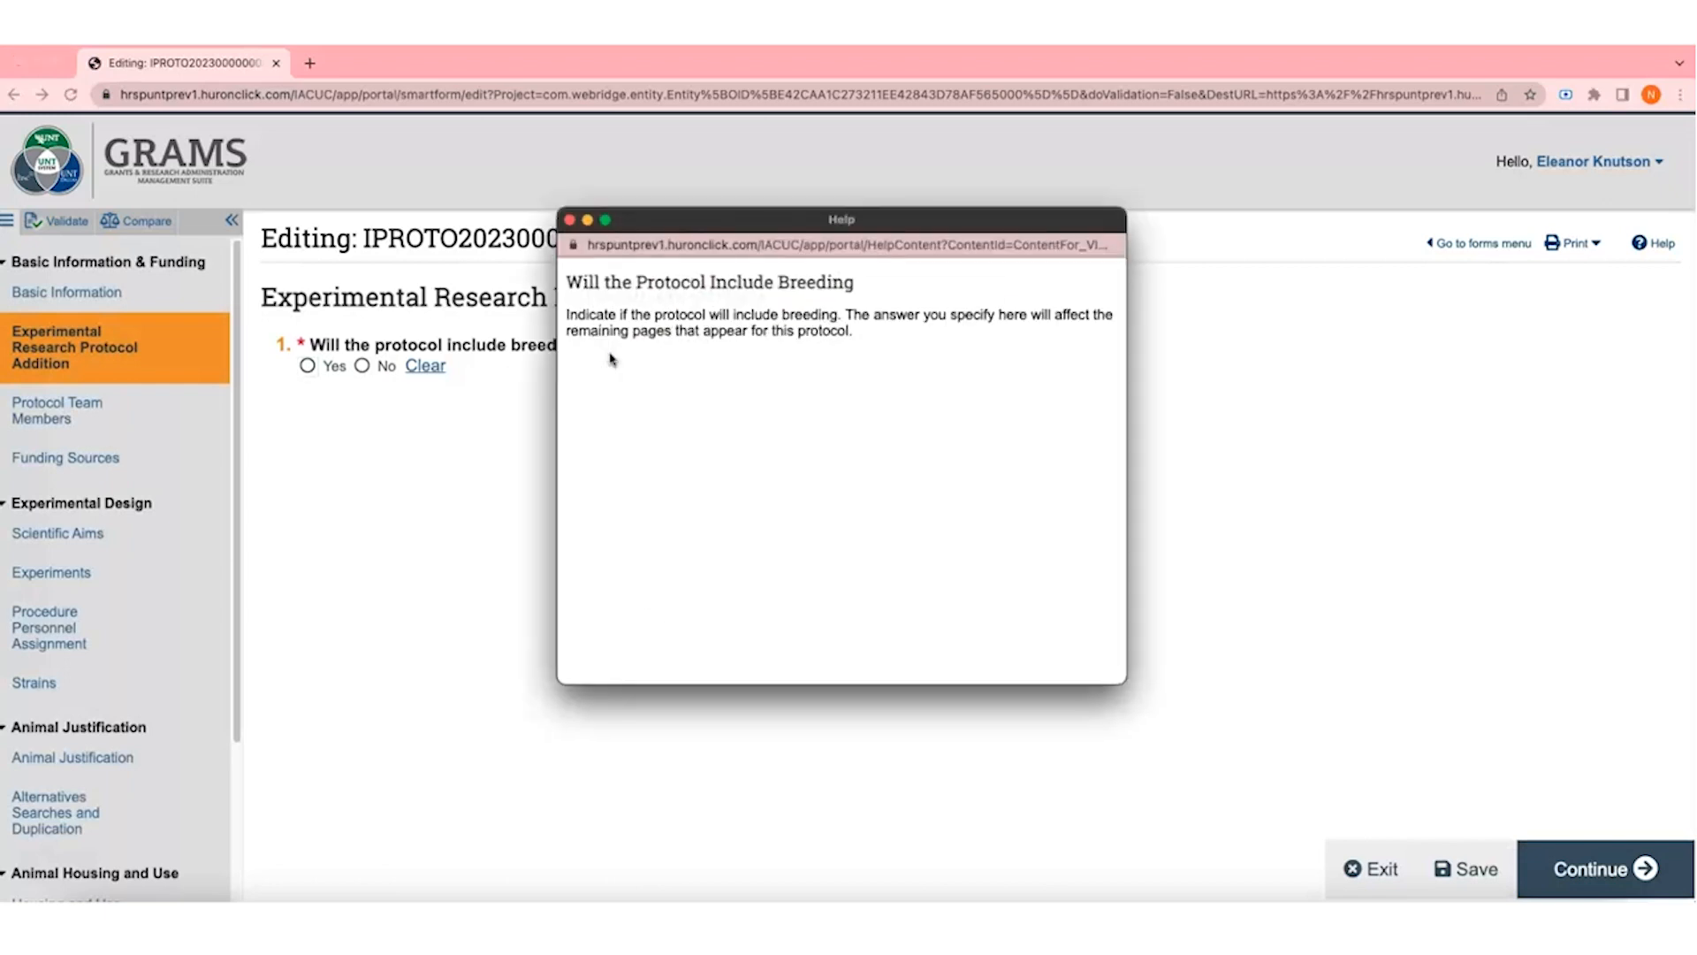
click(570, 220)
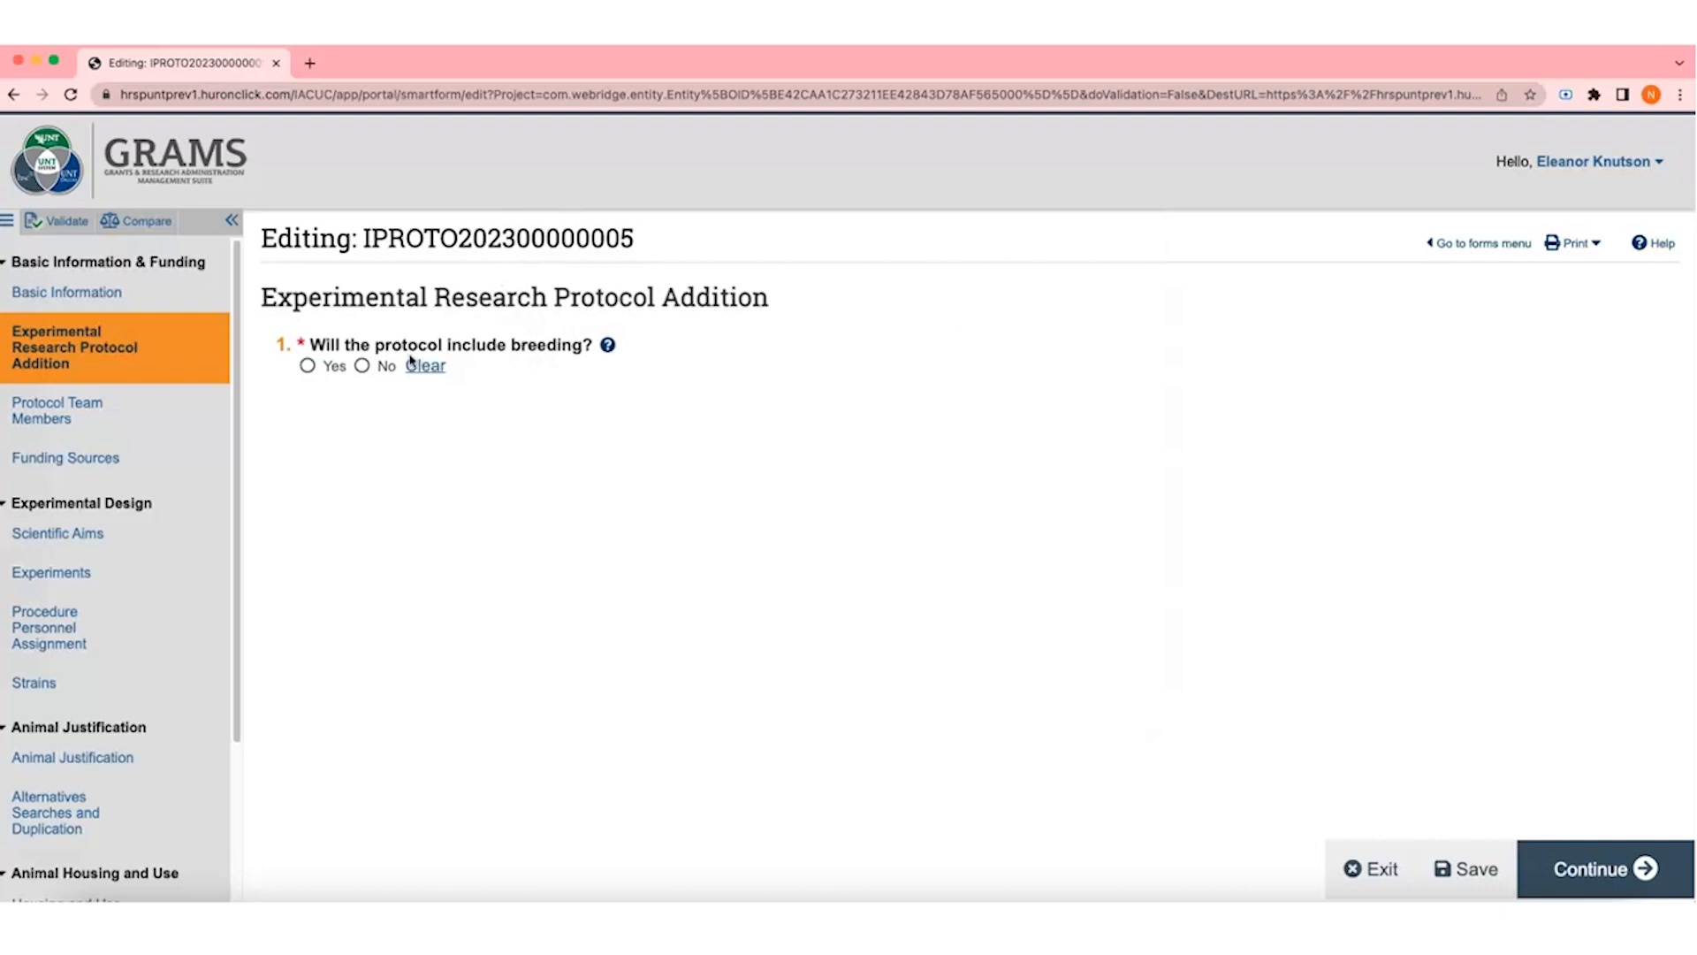
click(364, 367)
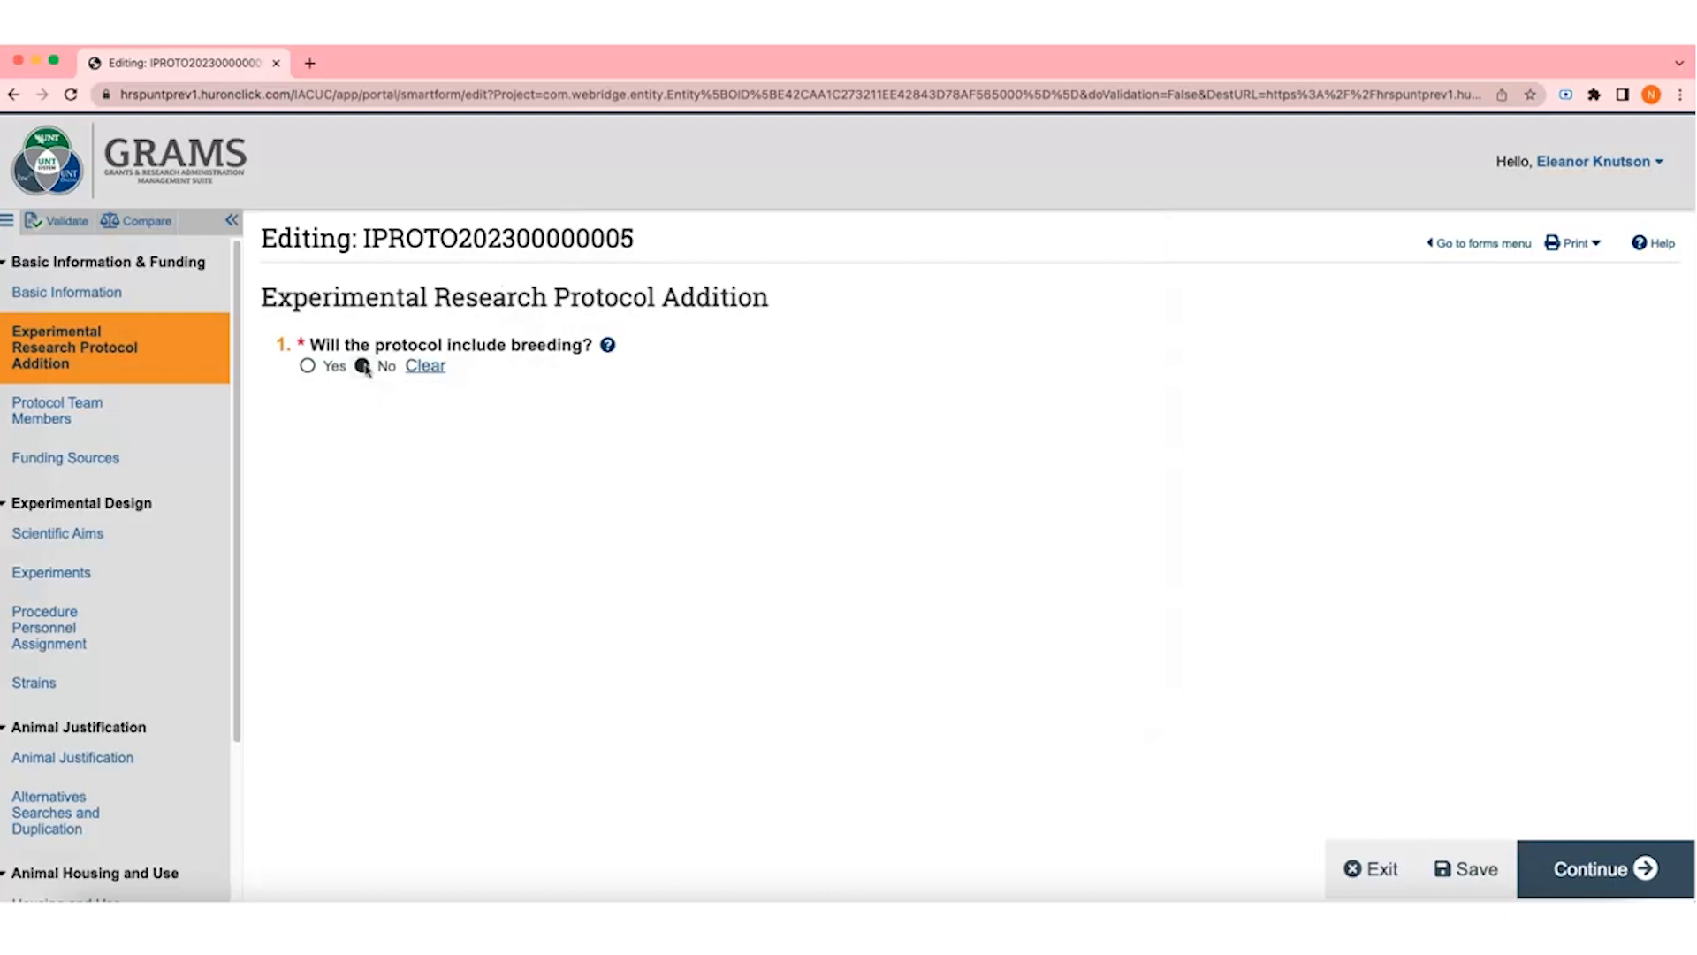
click(308, 366)
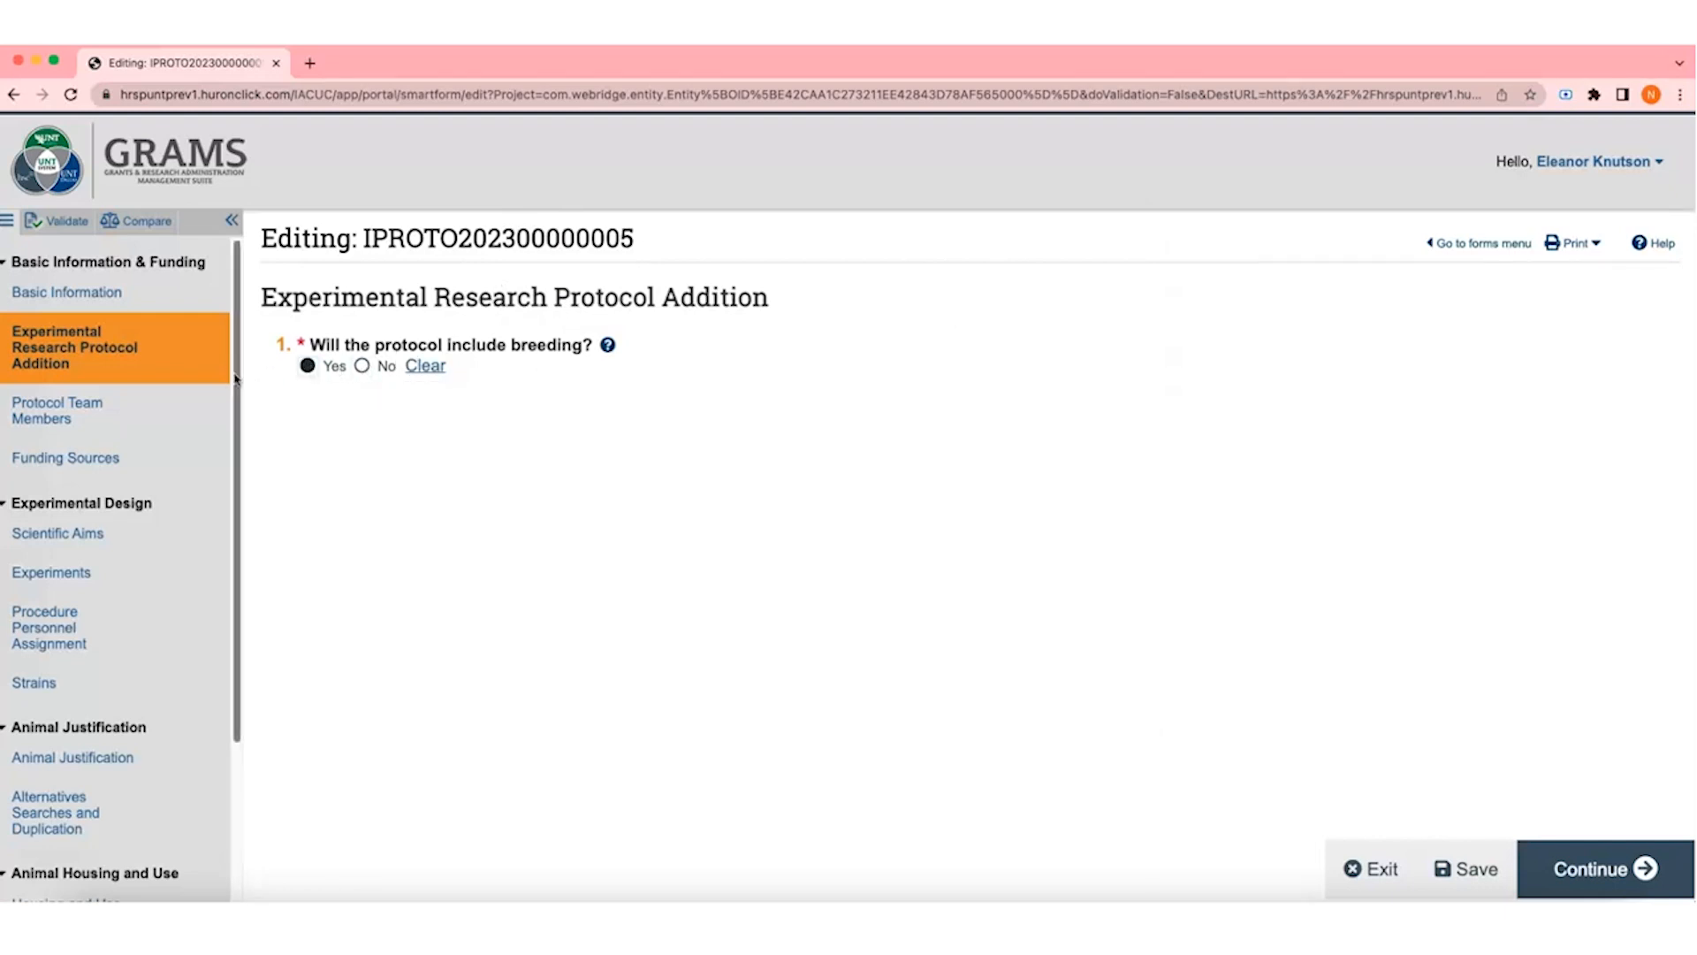
scroll(226, 386, down, 2)
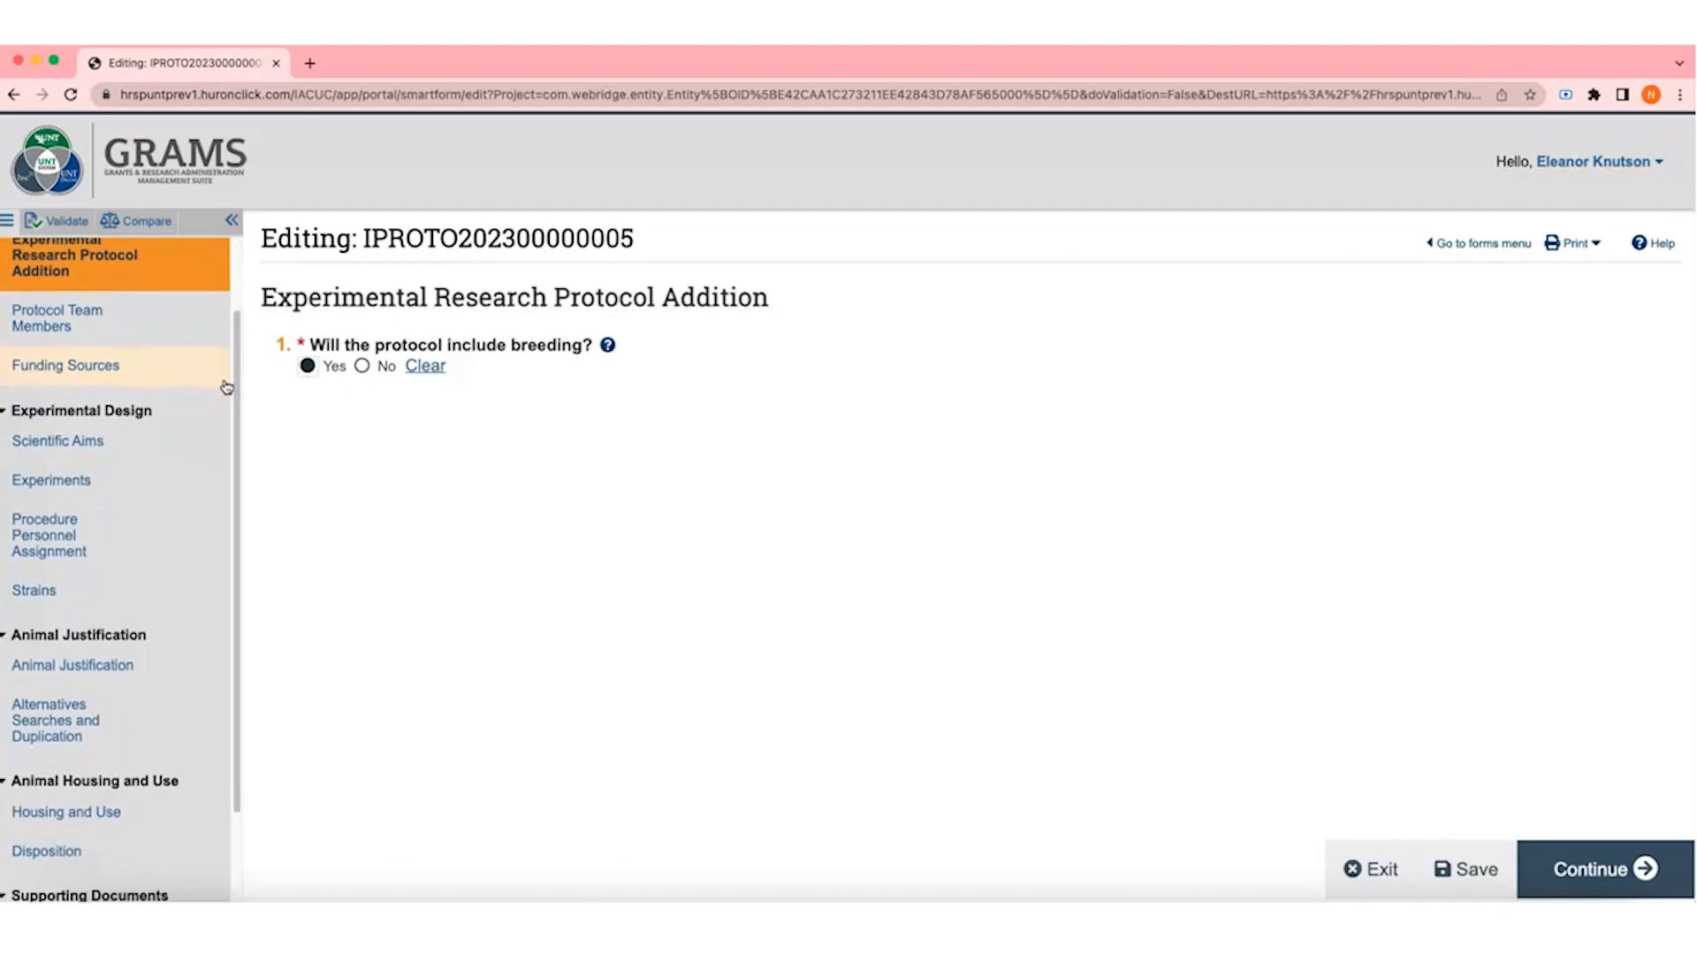
scroll(226, 386, up, 1)
click(1467, 871)
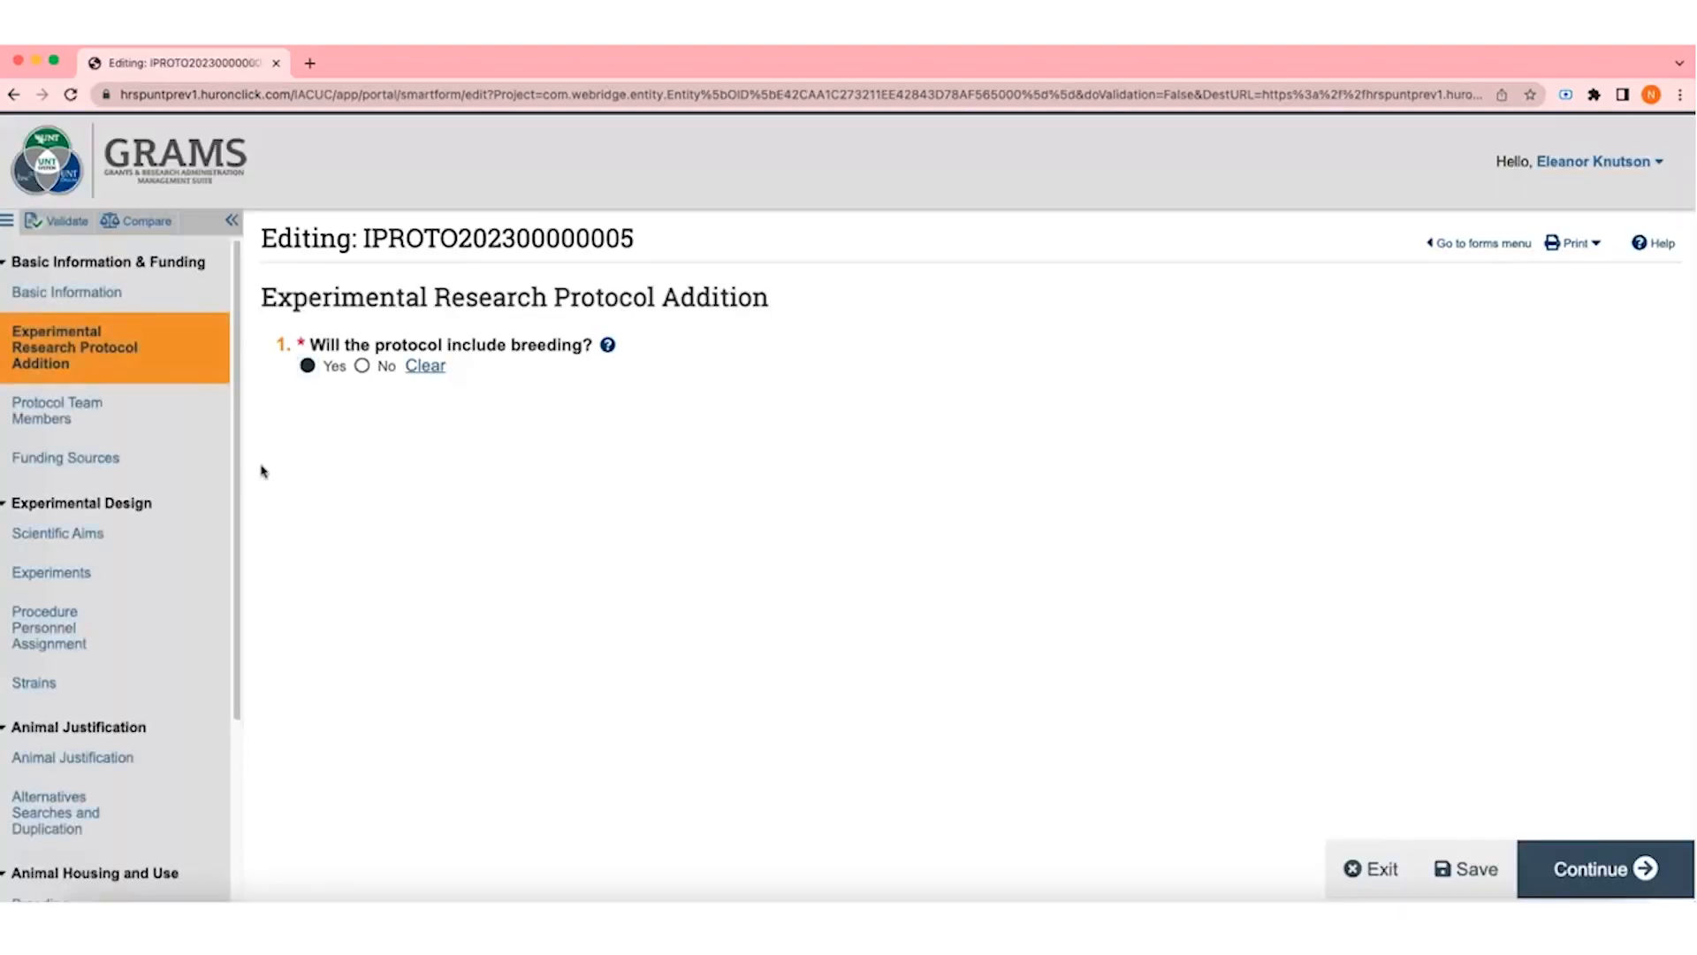
scroll(196, 447, down, 3)
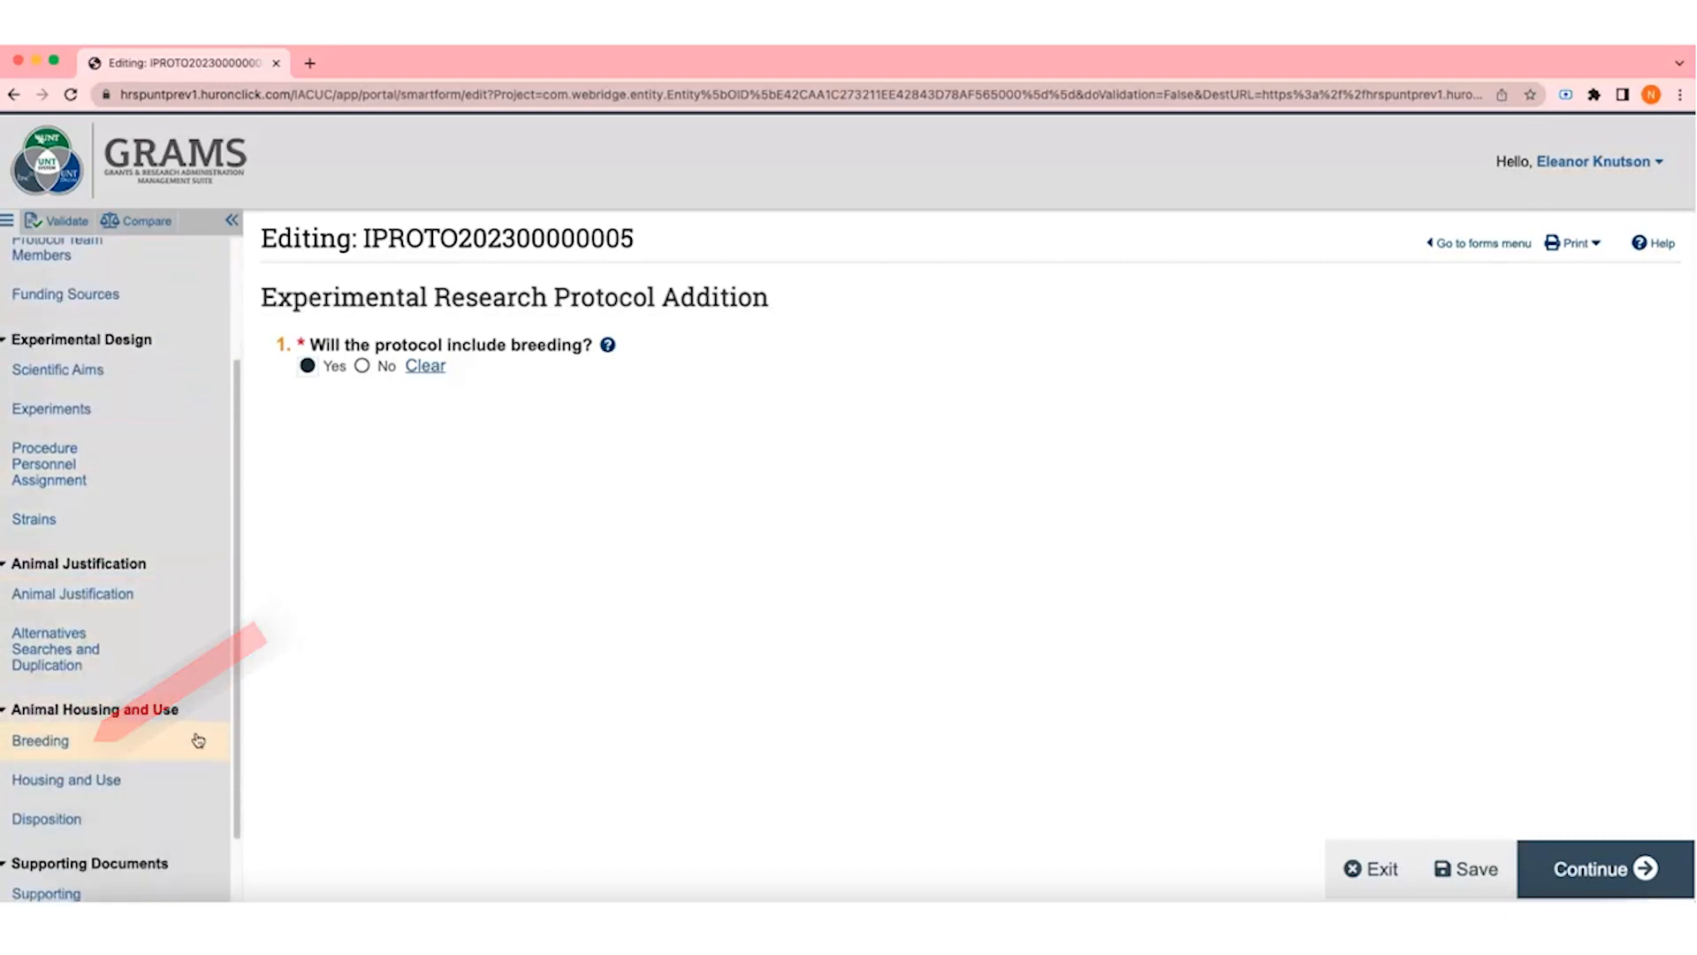
scroll(200, 746, up, 3)
Step: Add the Rsrch Compliance colleague as a protocol team member with animal handling, animal ordering authorization and the Co-Investigator role
click(1591, 866)
click(358, 378)
click(712, 257)
text(ch)
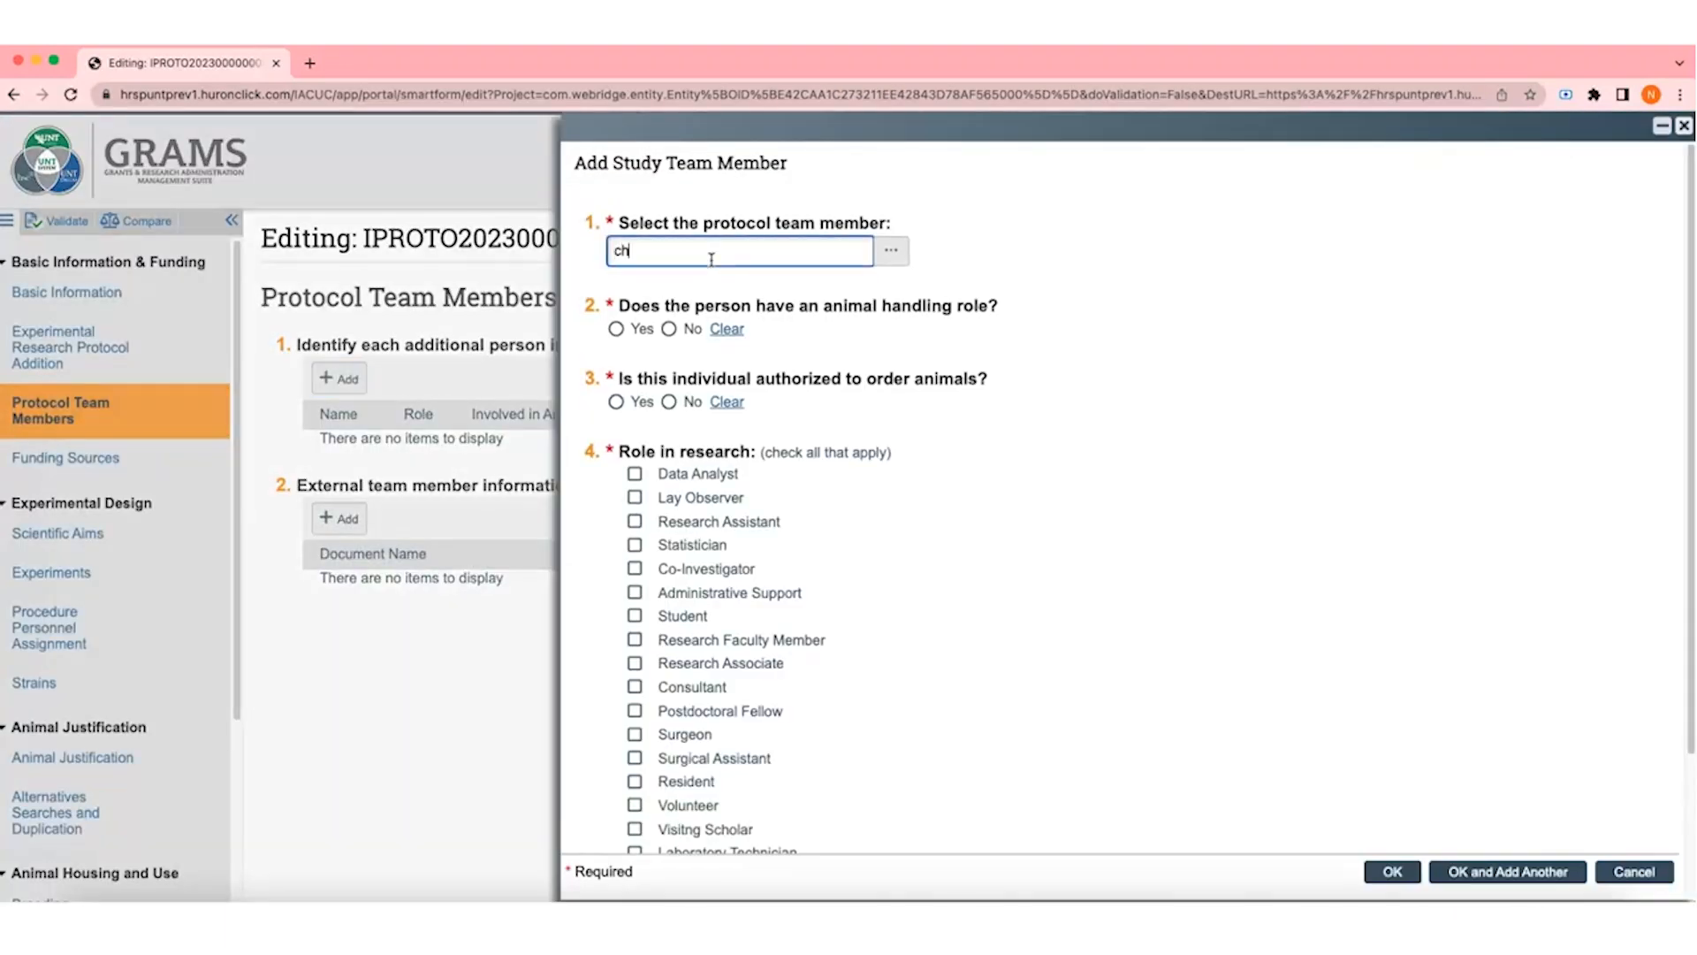
text(ristina a)
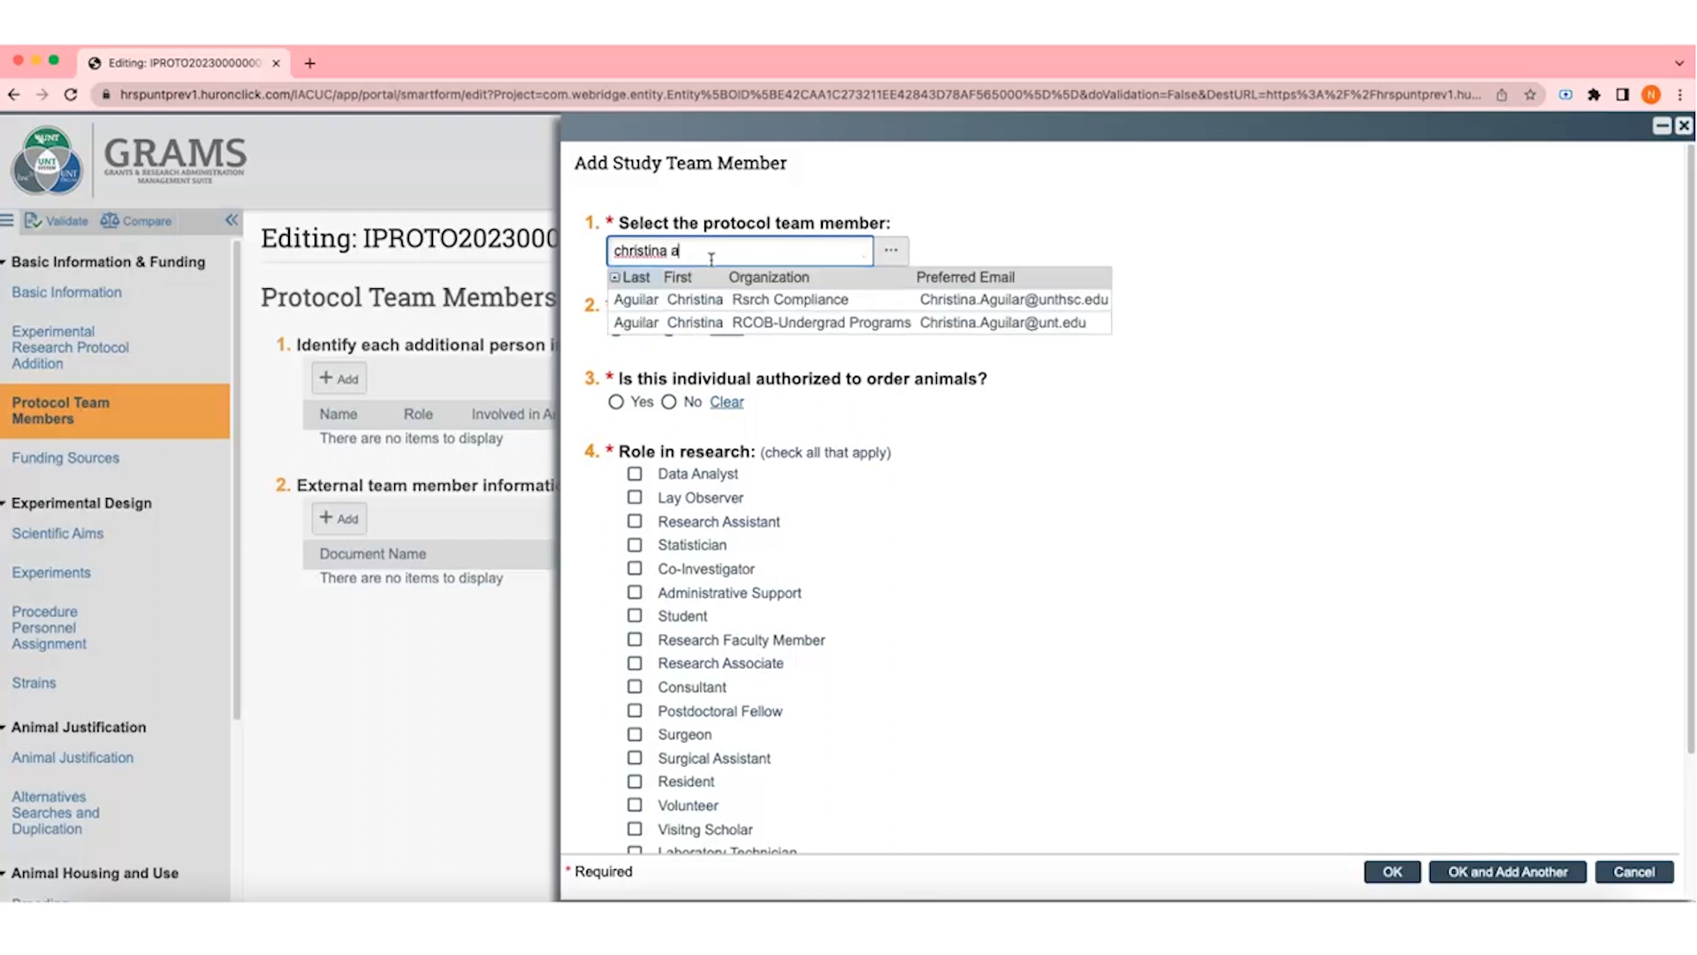
click(746, 297)
click(617, 329)
click(616, 401)
click(635, 569)
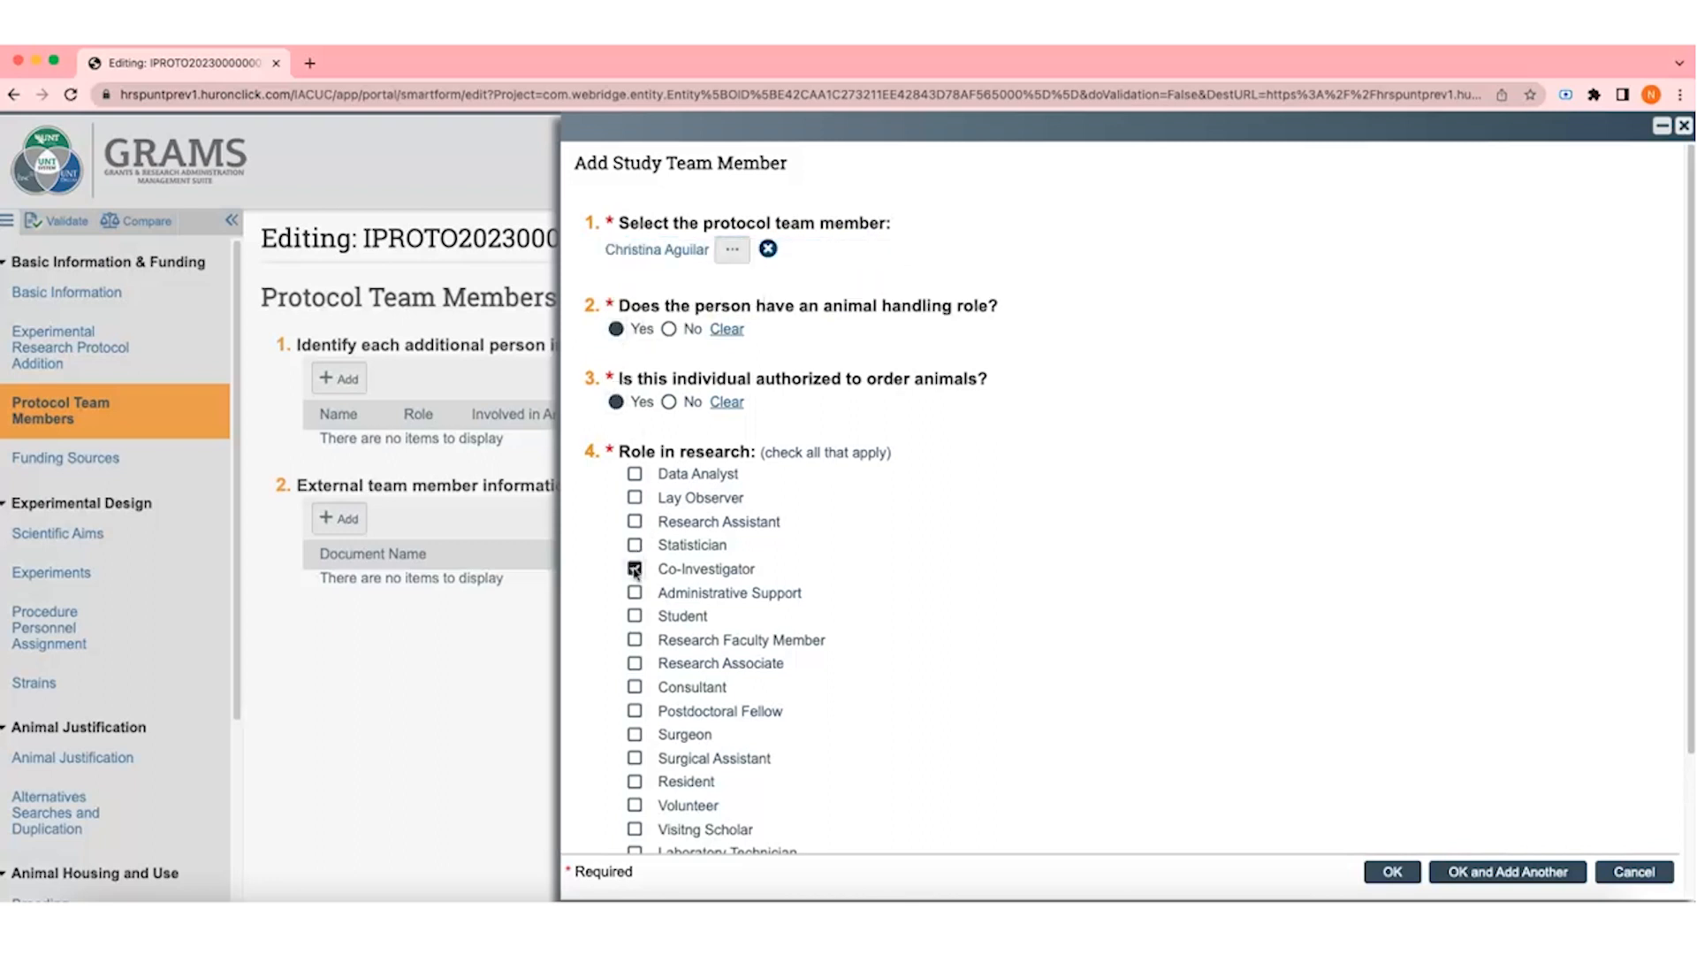
click(1475, 872)
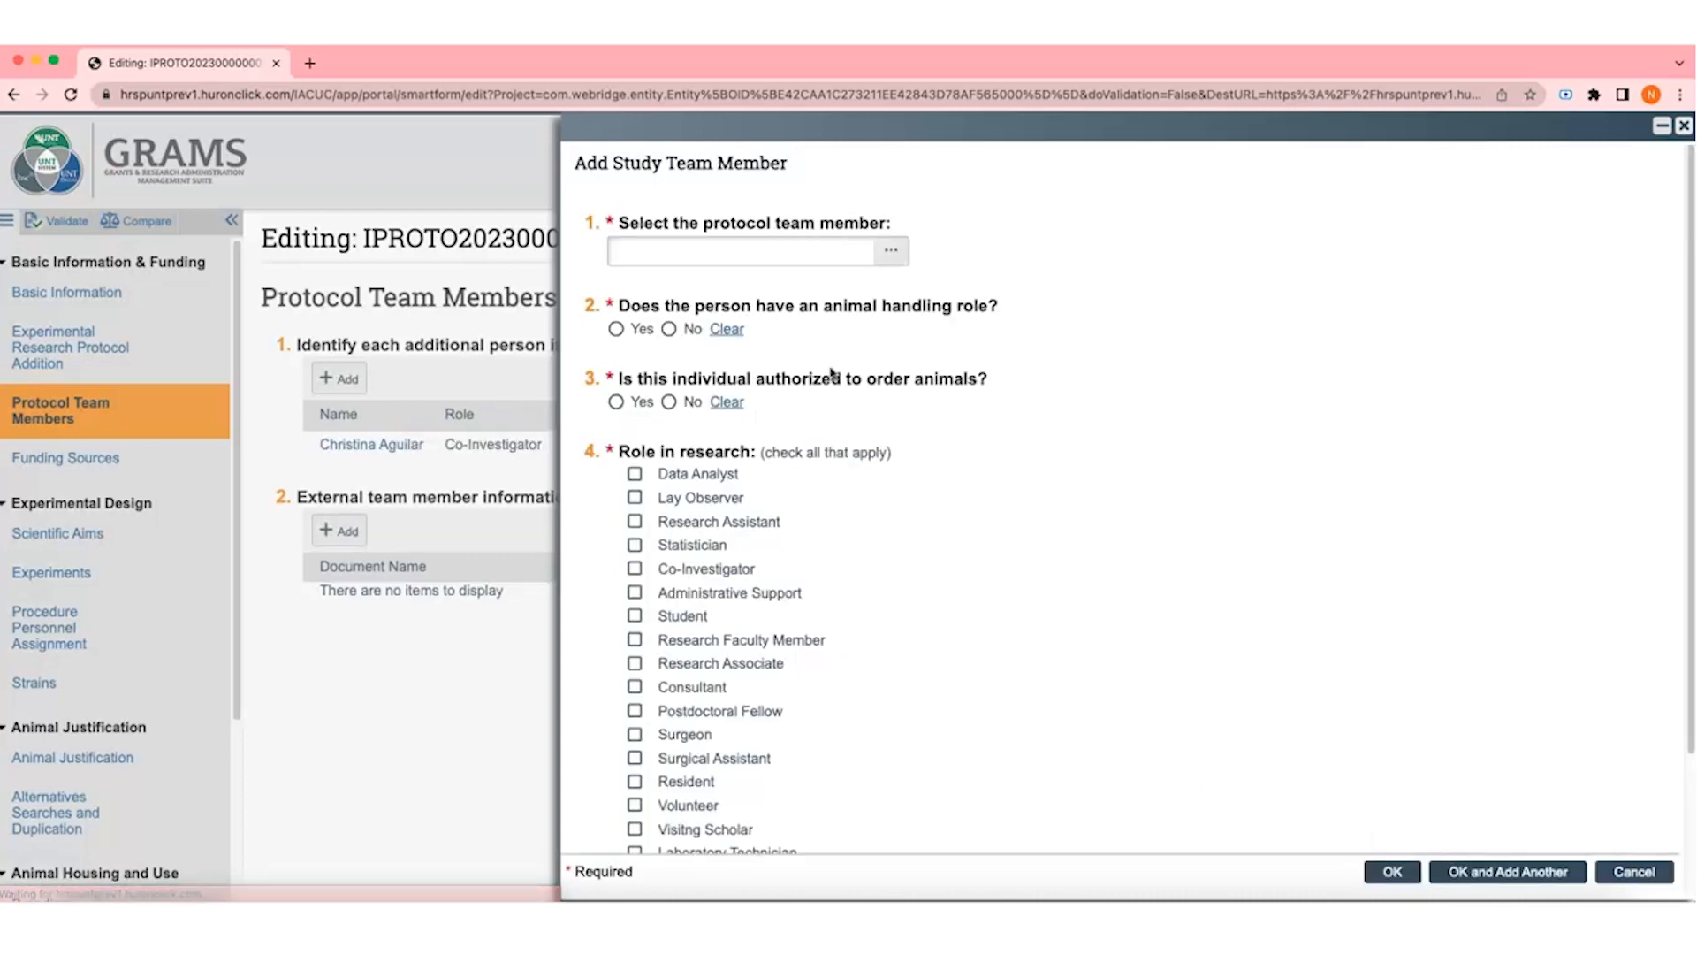
Step: Add the Rsrch Supp Integrity & Compli colleague as a Co-Investigator with an animal handling role and authorization to order animals
click(714, 251)
text(Autum)
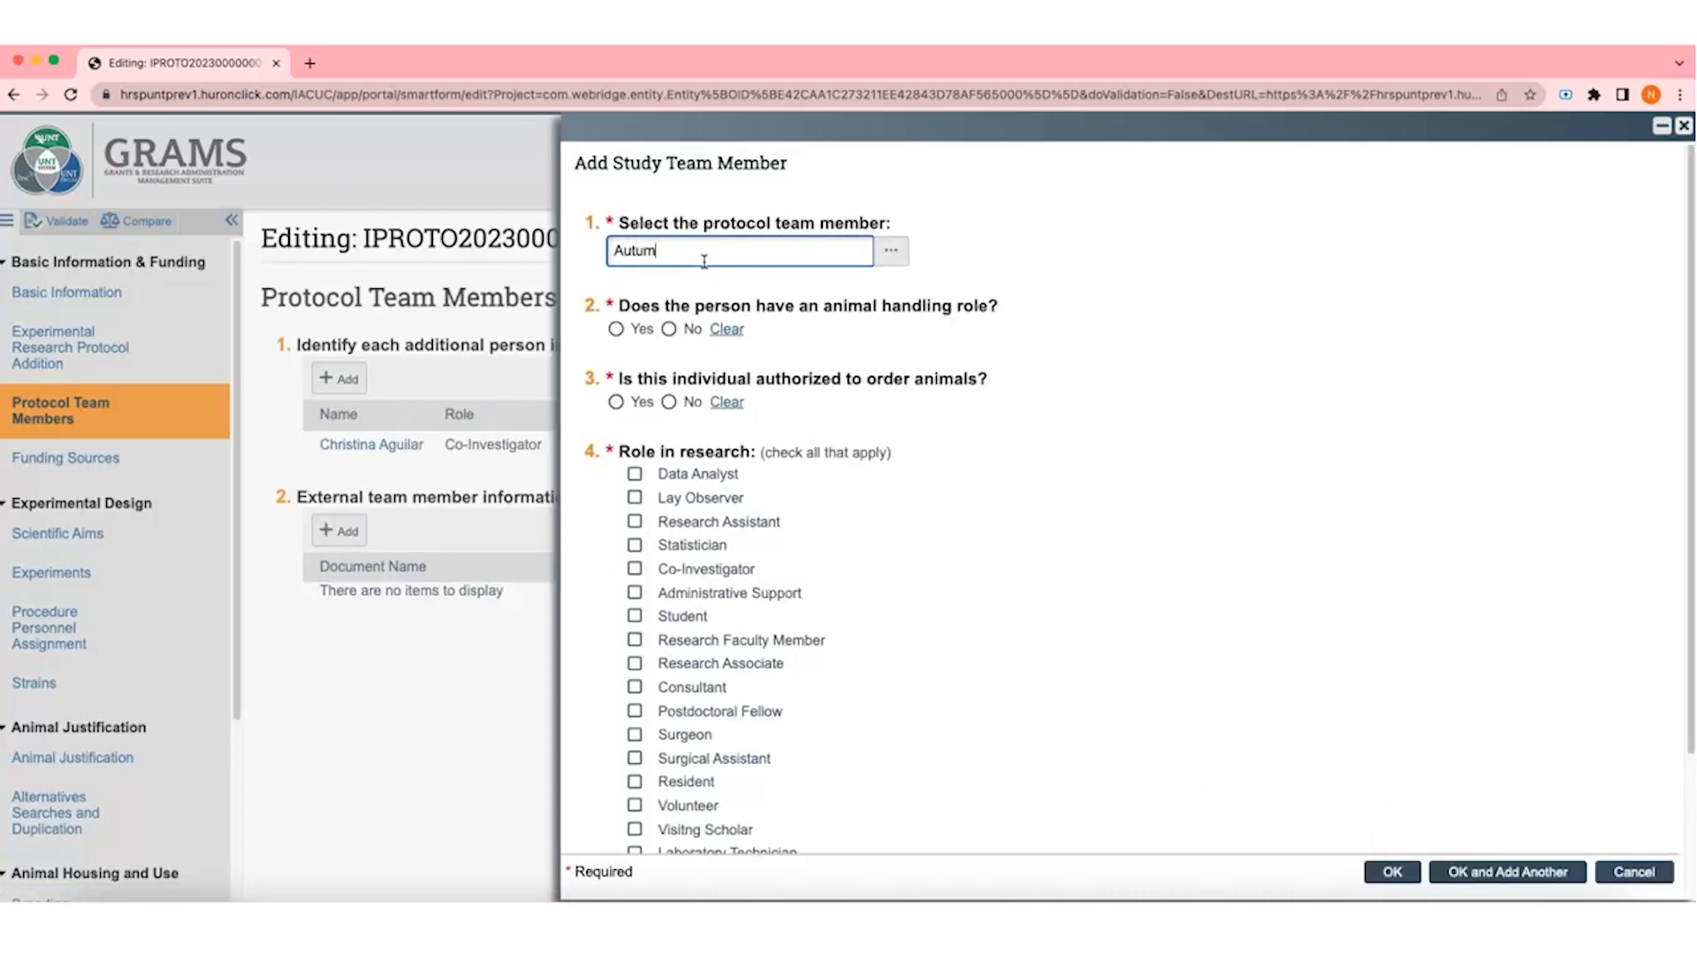
text(n p)
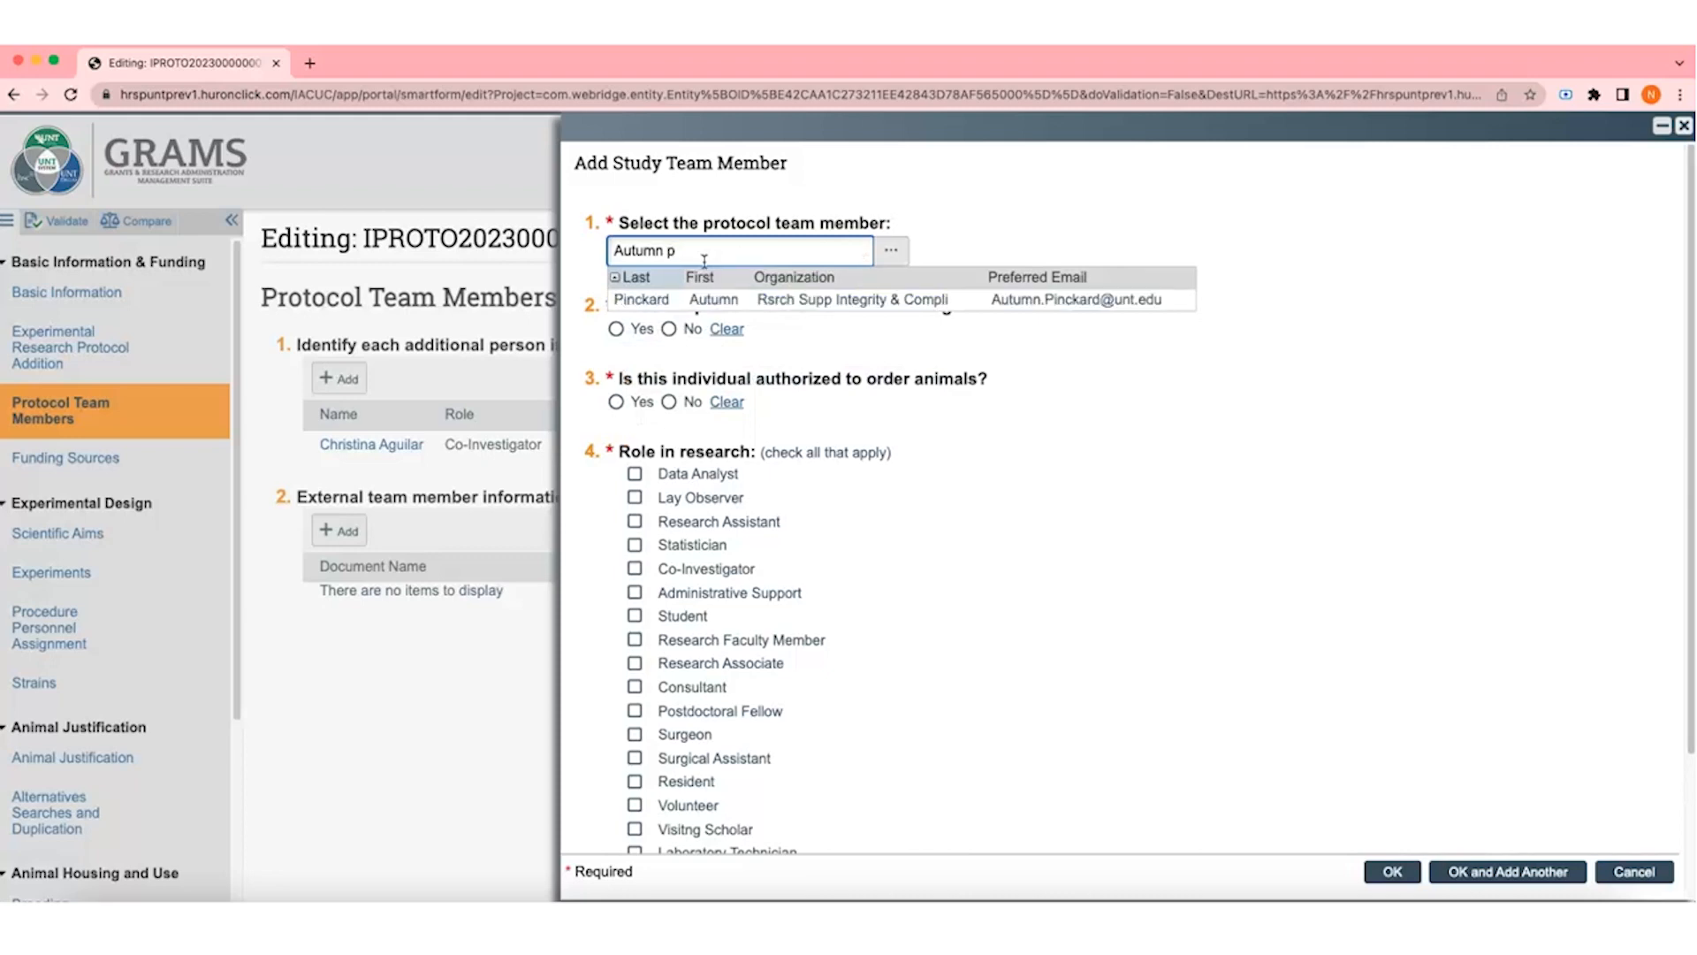
click(712, 299)
click(616, 329)
click(616, 402)
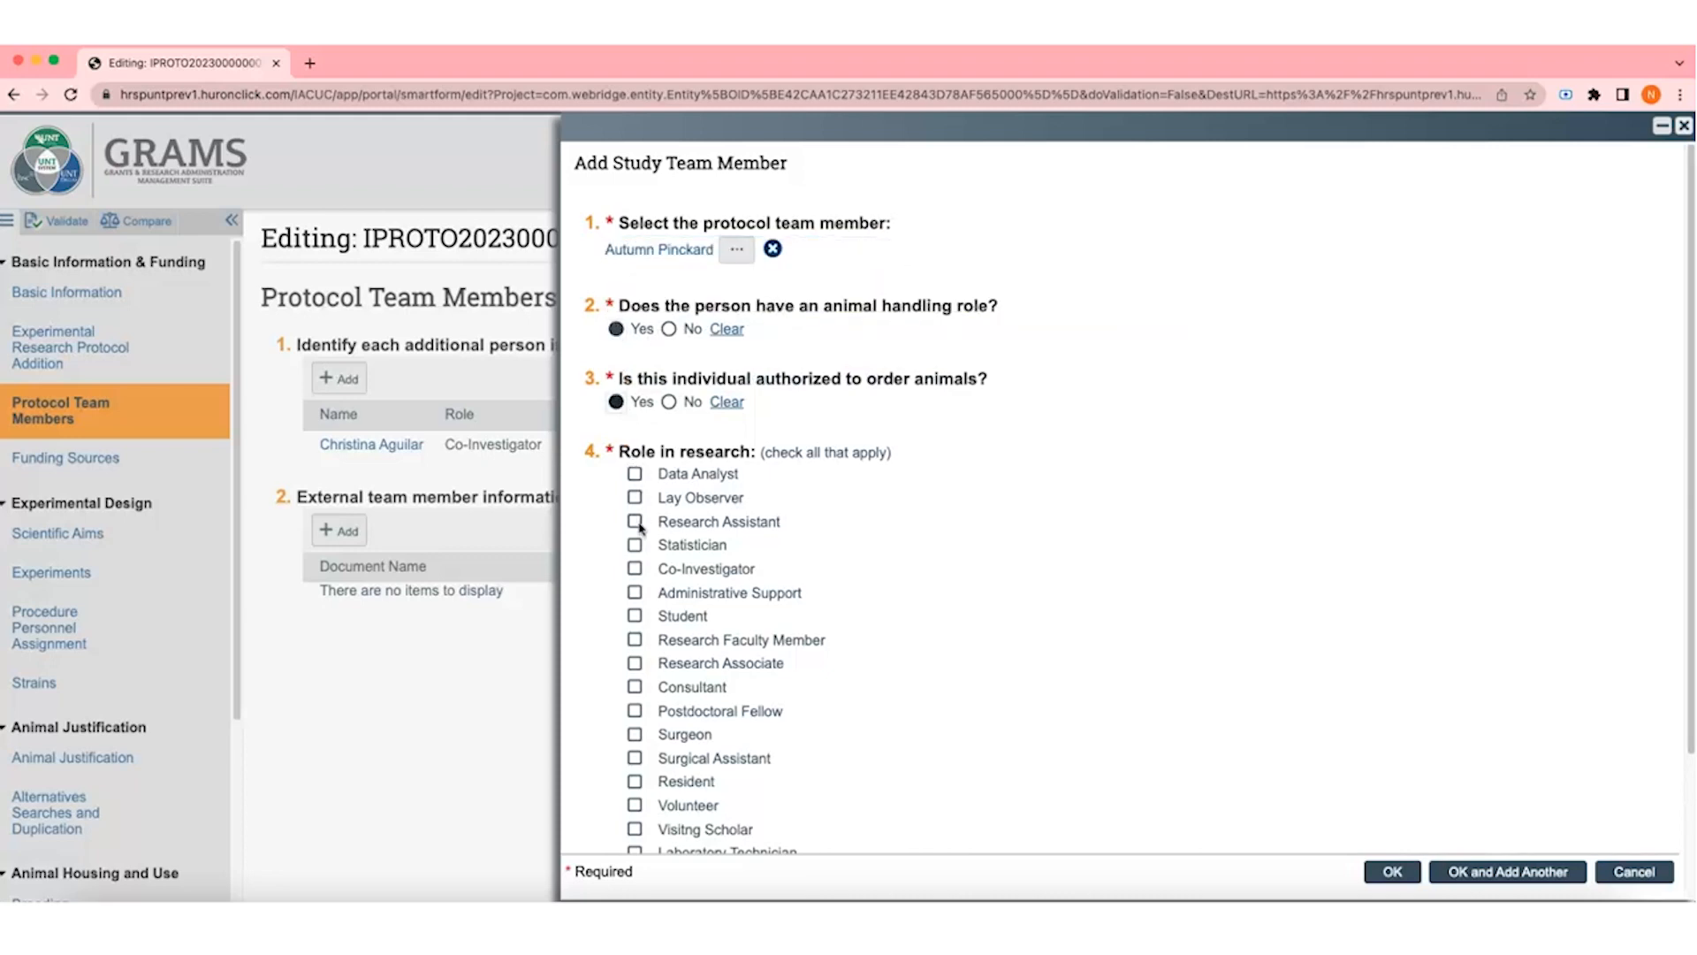
click(635, 569)
click(1393, 872)
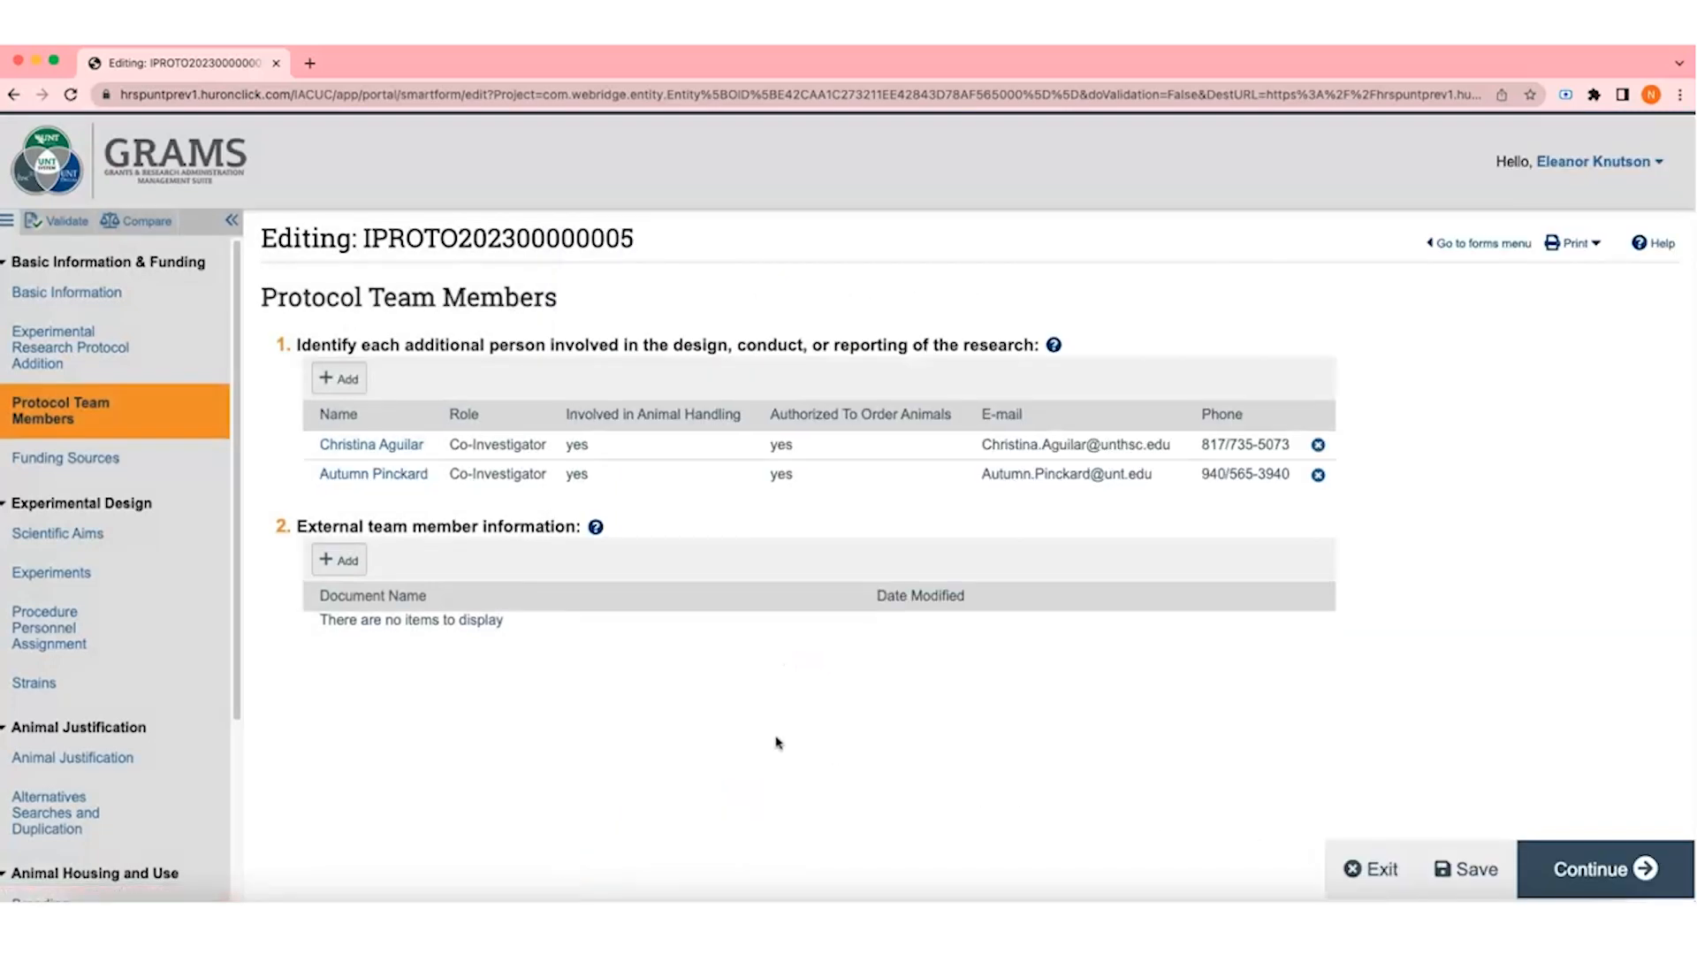
Step: Attach "External Team Member- A Very Real Protocol for Very Real Research" as external team member information and proceed to Funding Sources
click(345, 561)
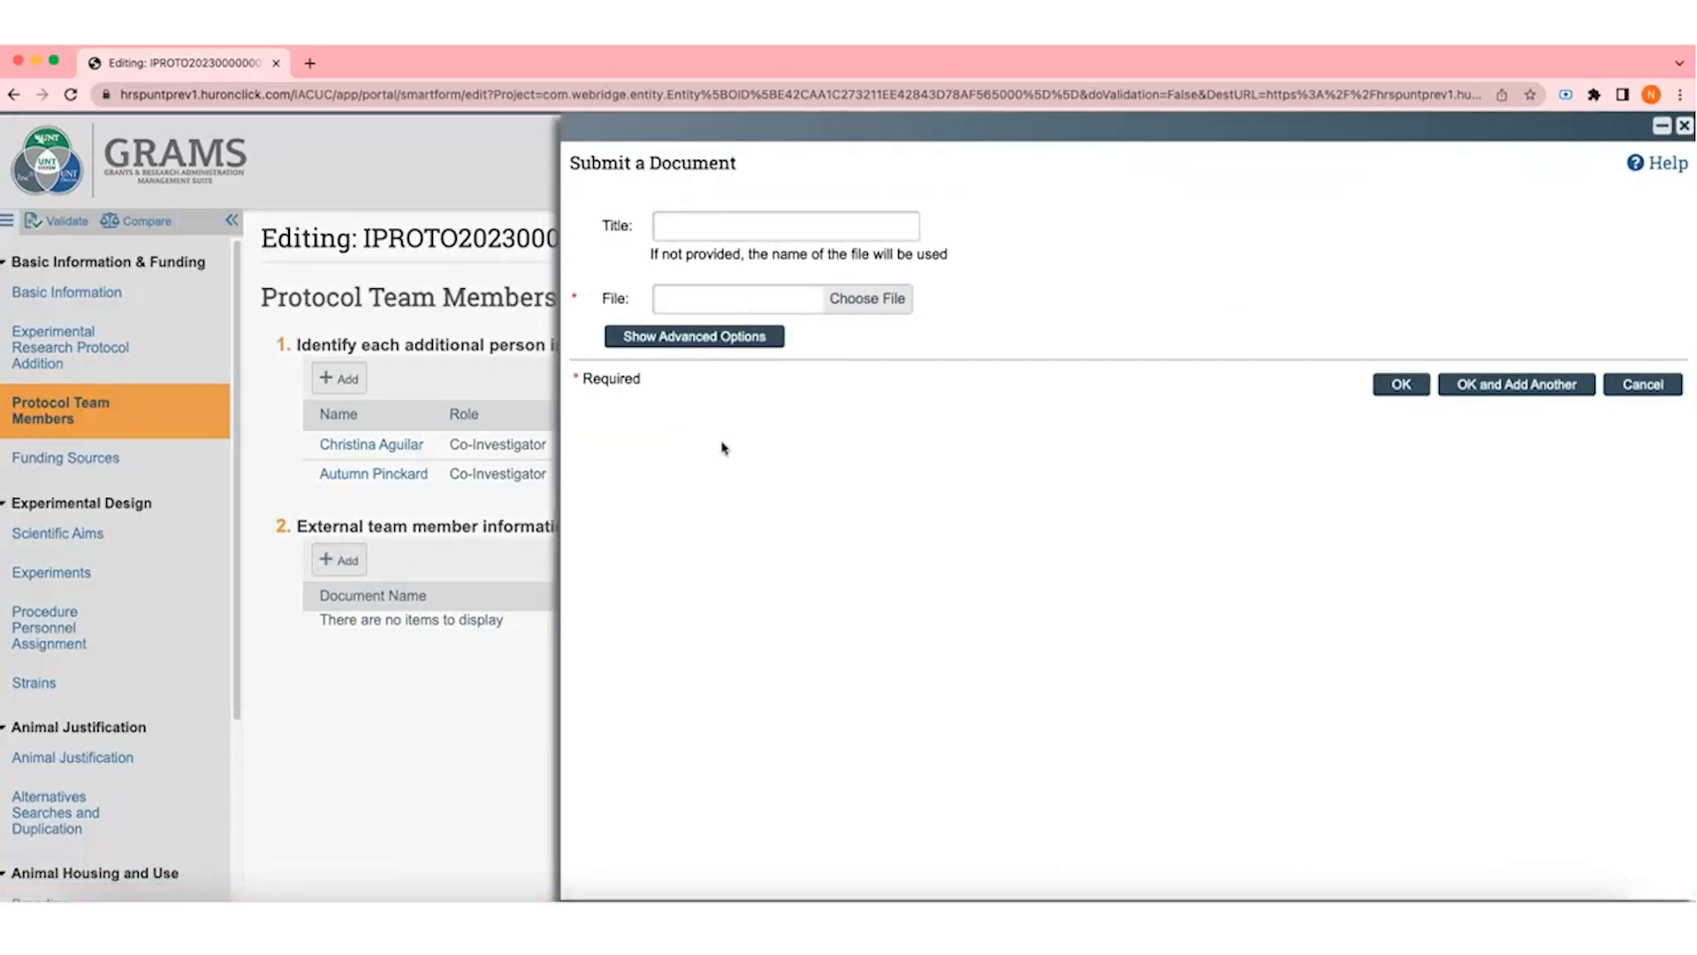
click(871, 303)
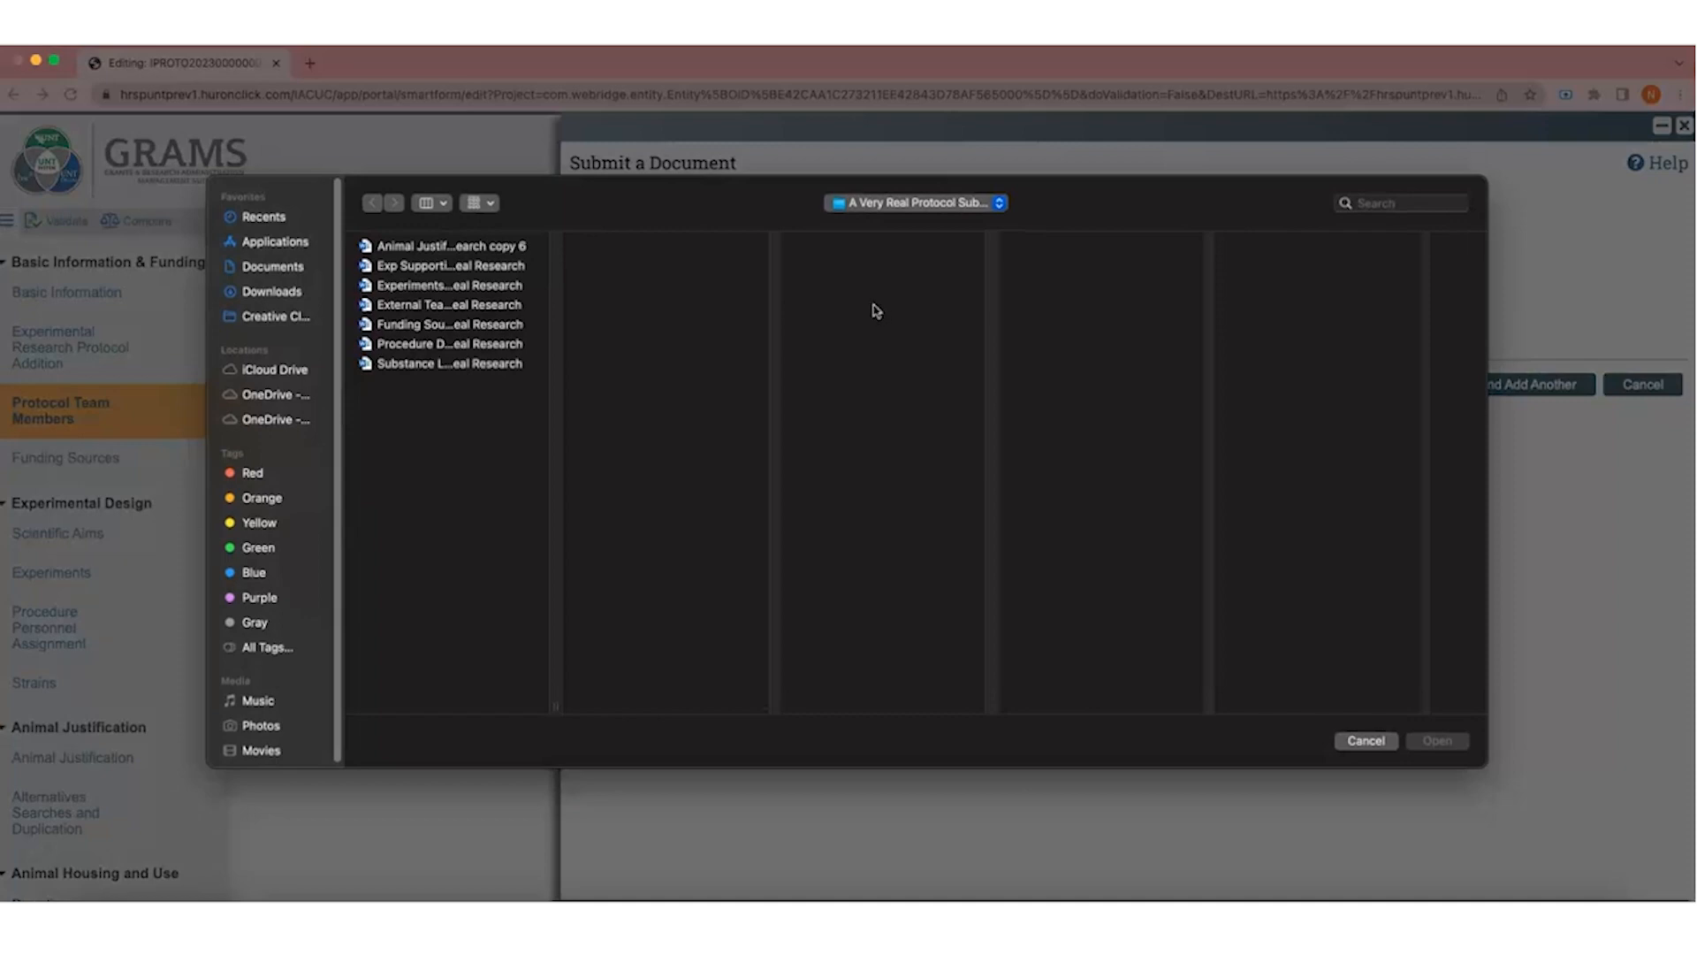
click(453, 306)
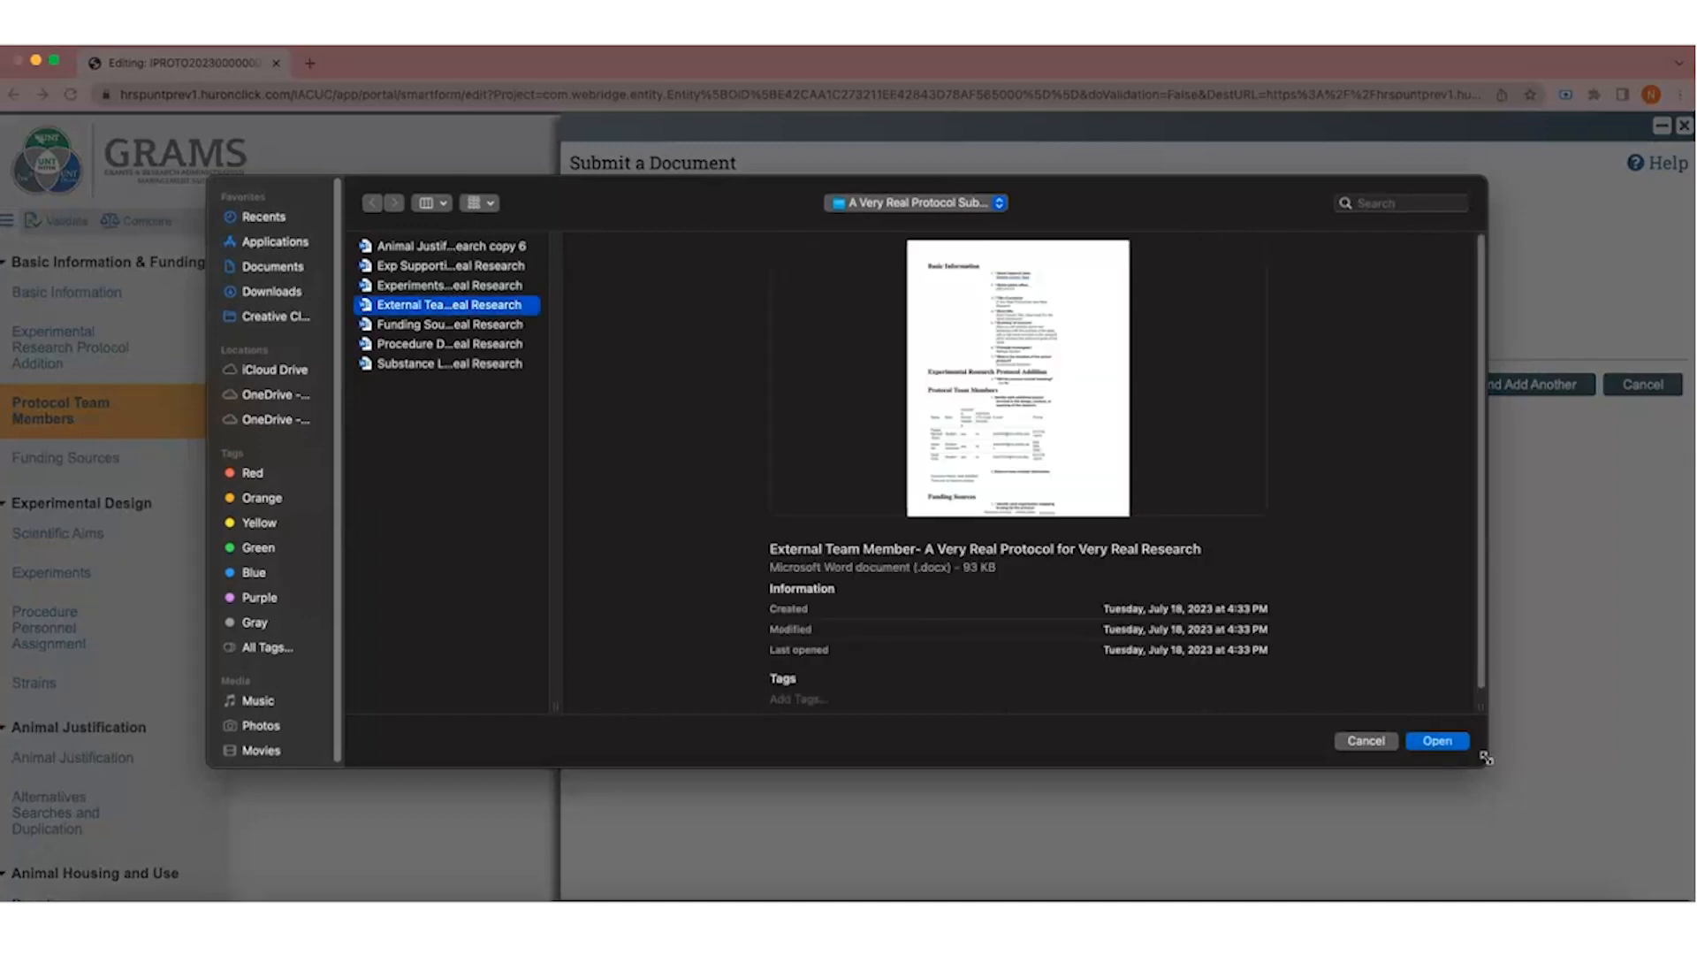
click(1451, 750)
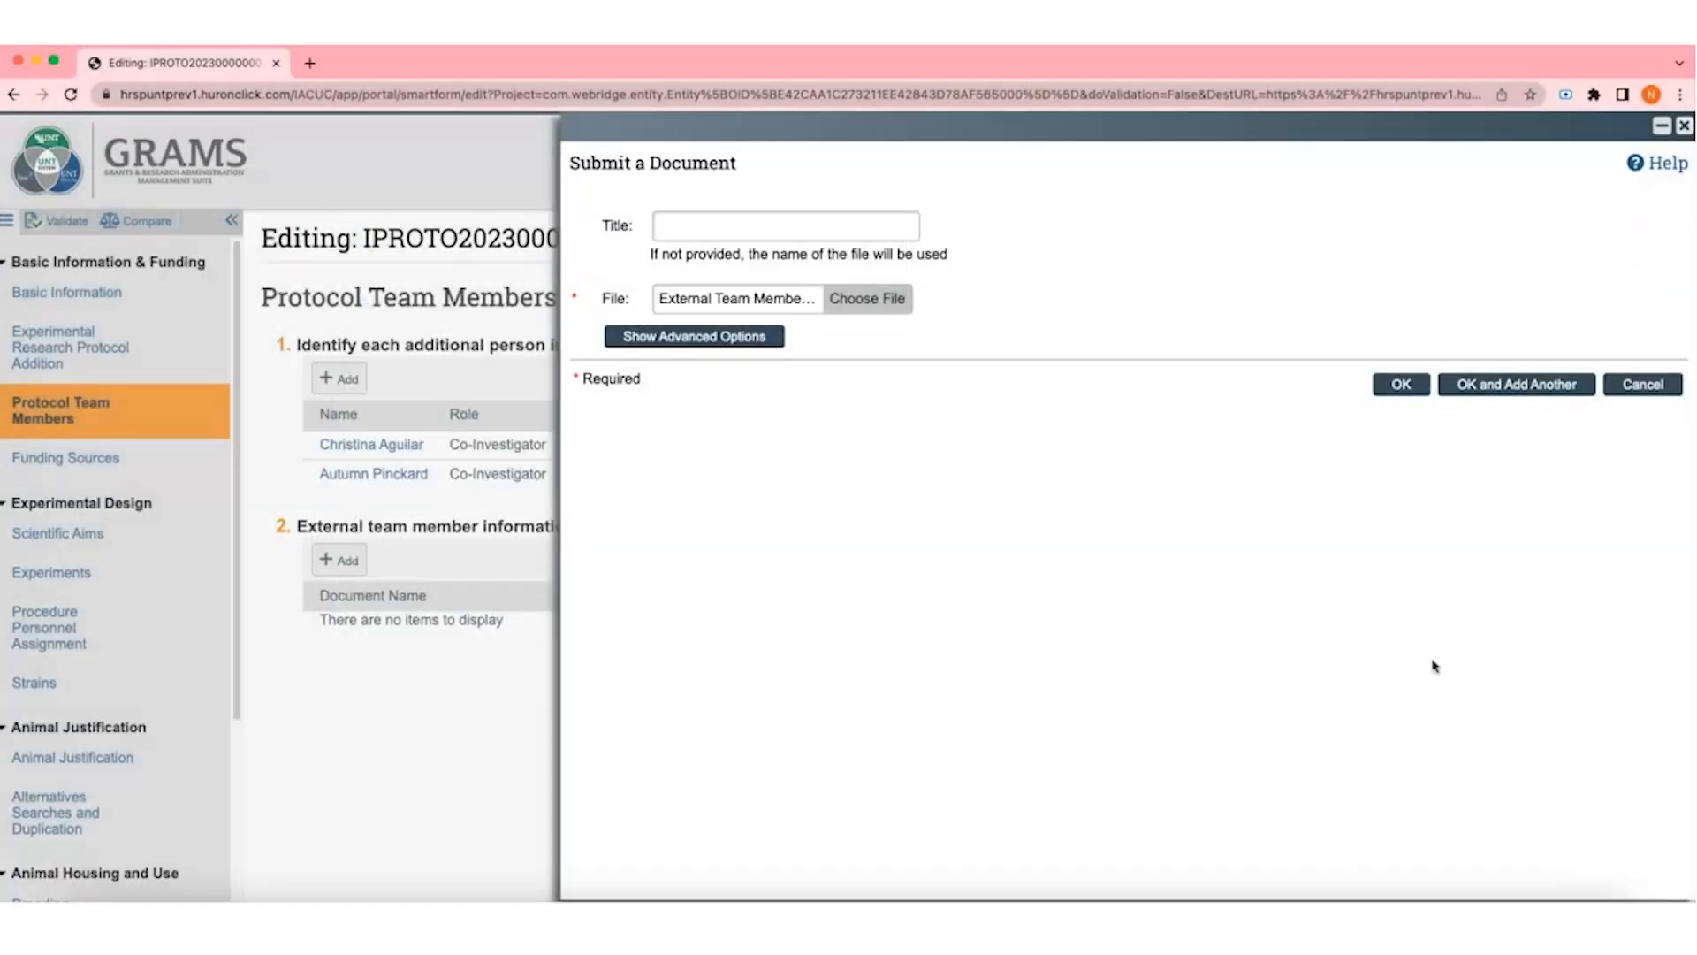
click(1400, 386)
click(1625, 865)
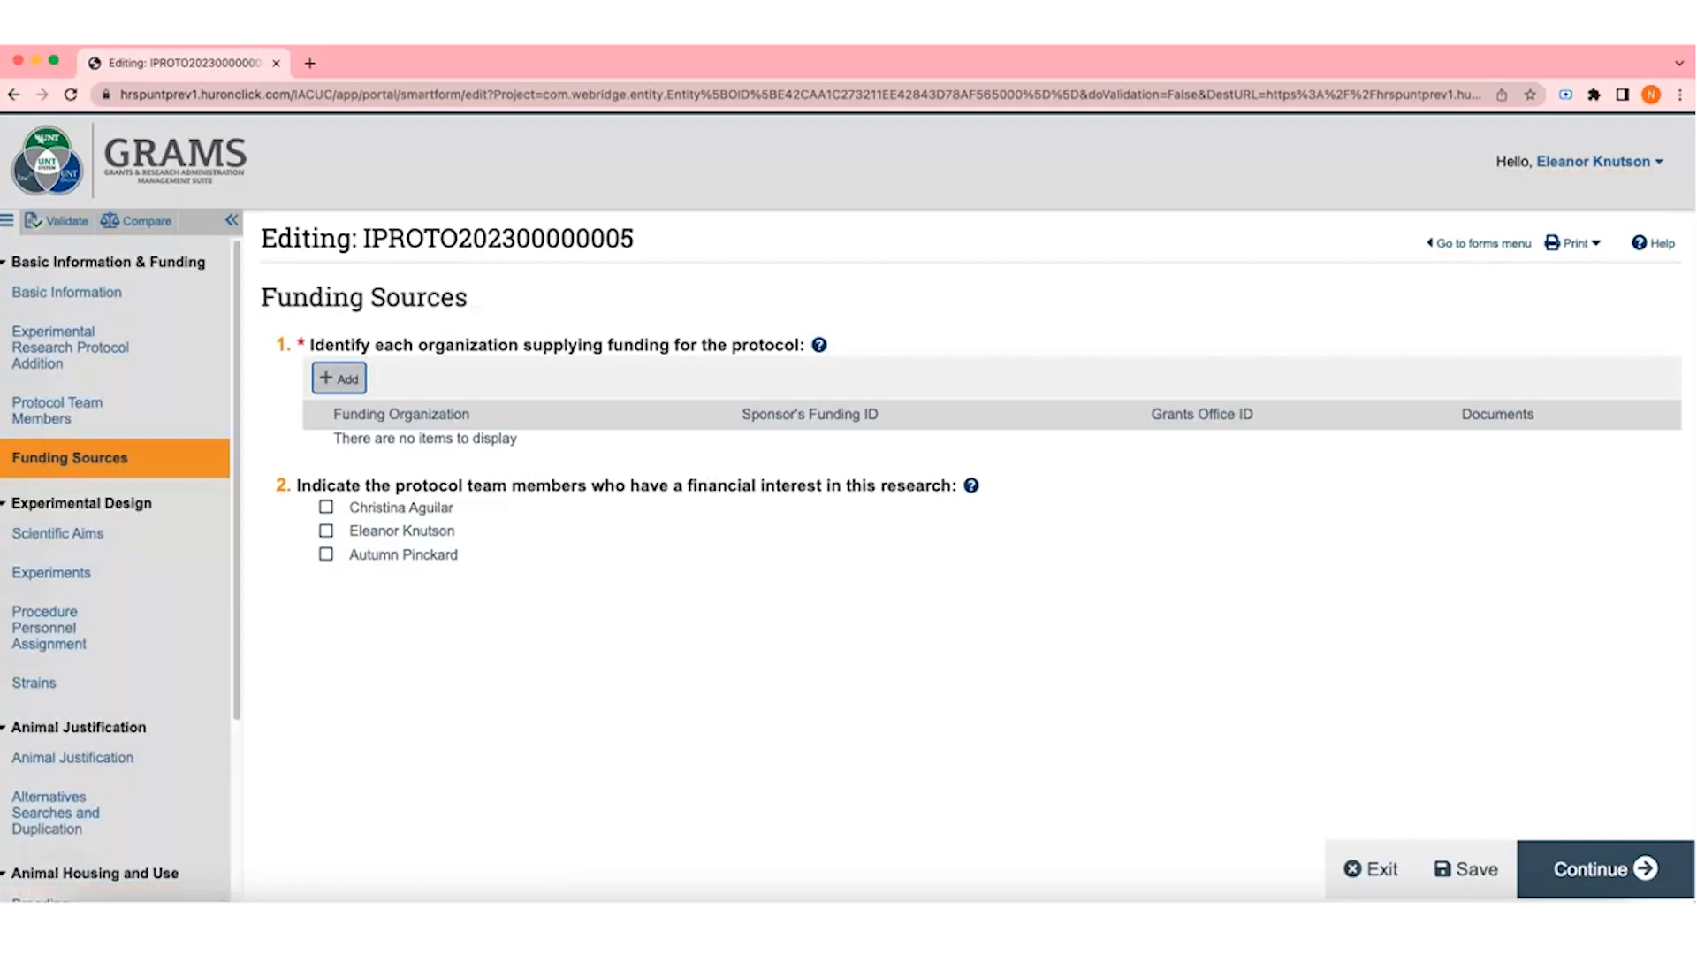
Step: Start a new funding source for the protocol, select NIH: Office of the Director as the organization, and leave the IDs and expiration date blank
click(351, 377)
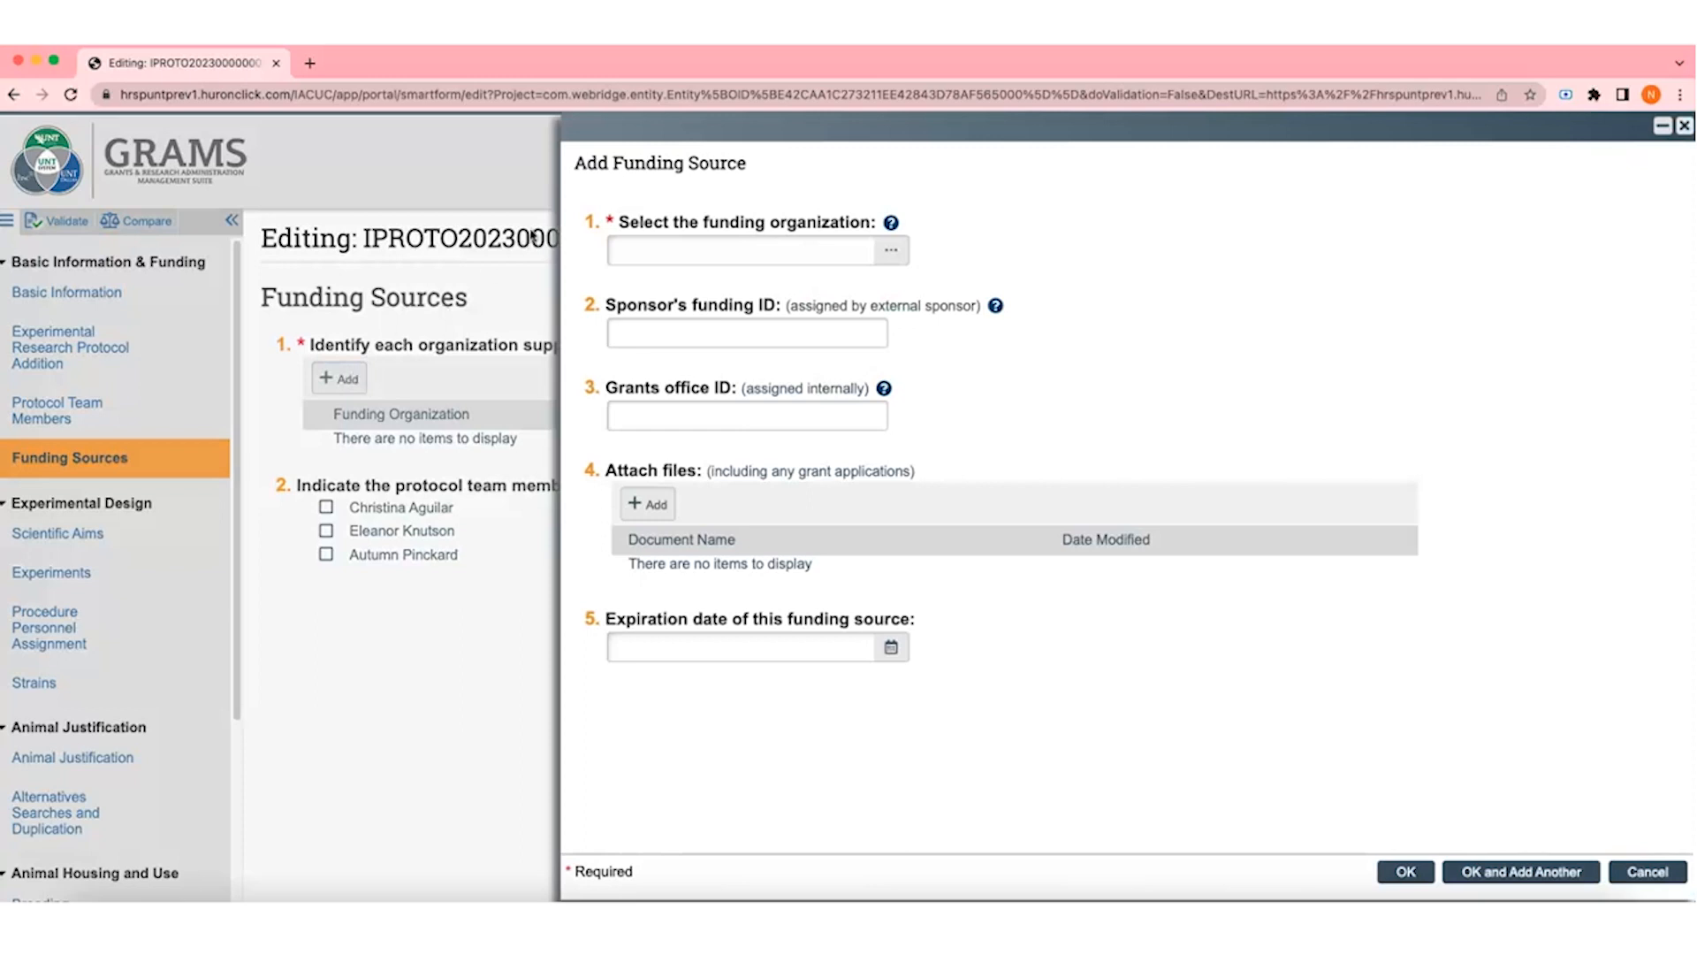
click(648, 244)
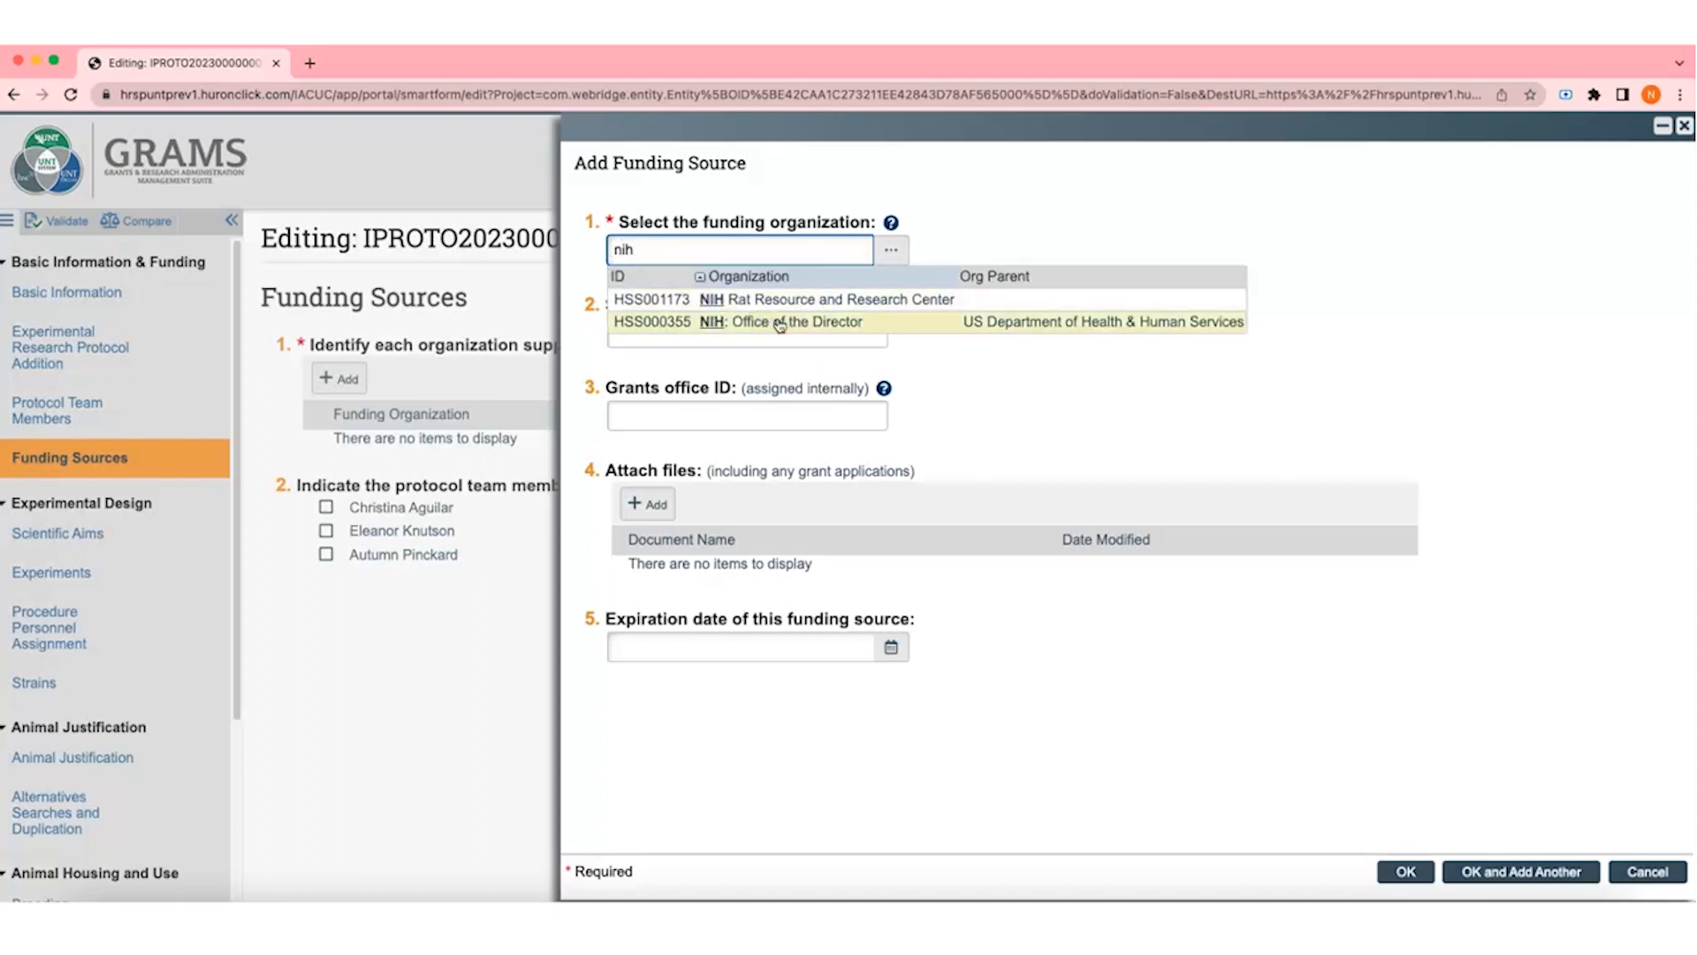
click(862, 327)
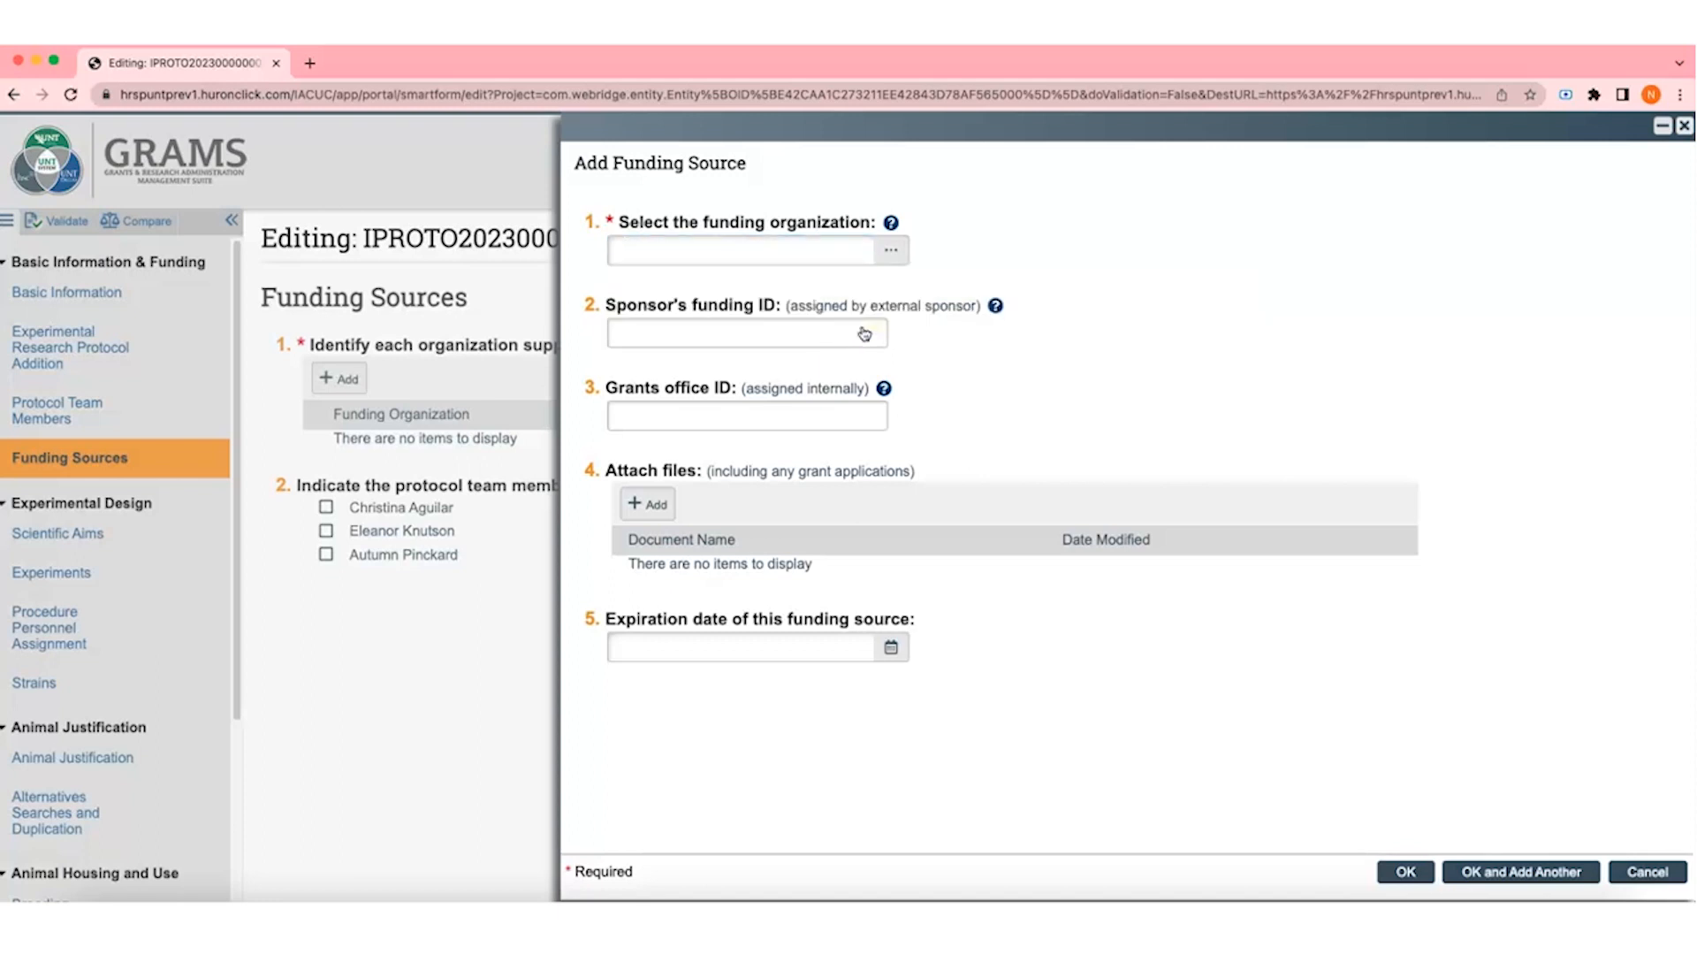
click(860, 329)
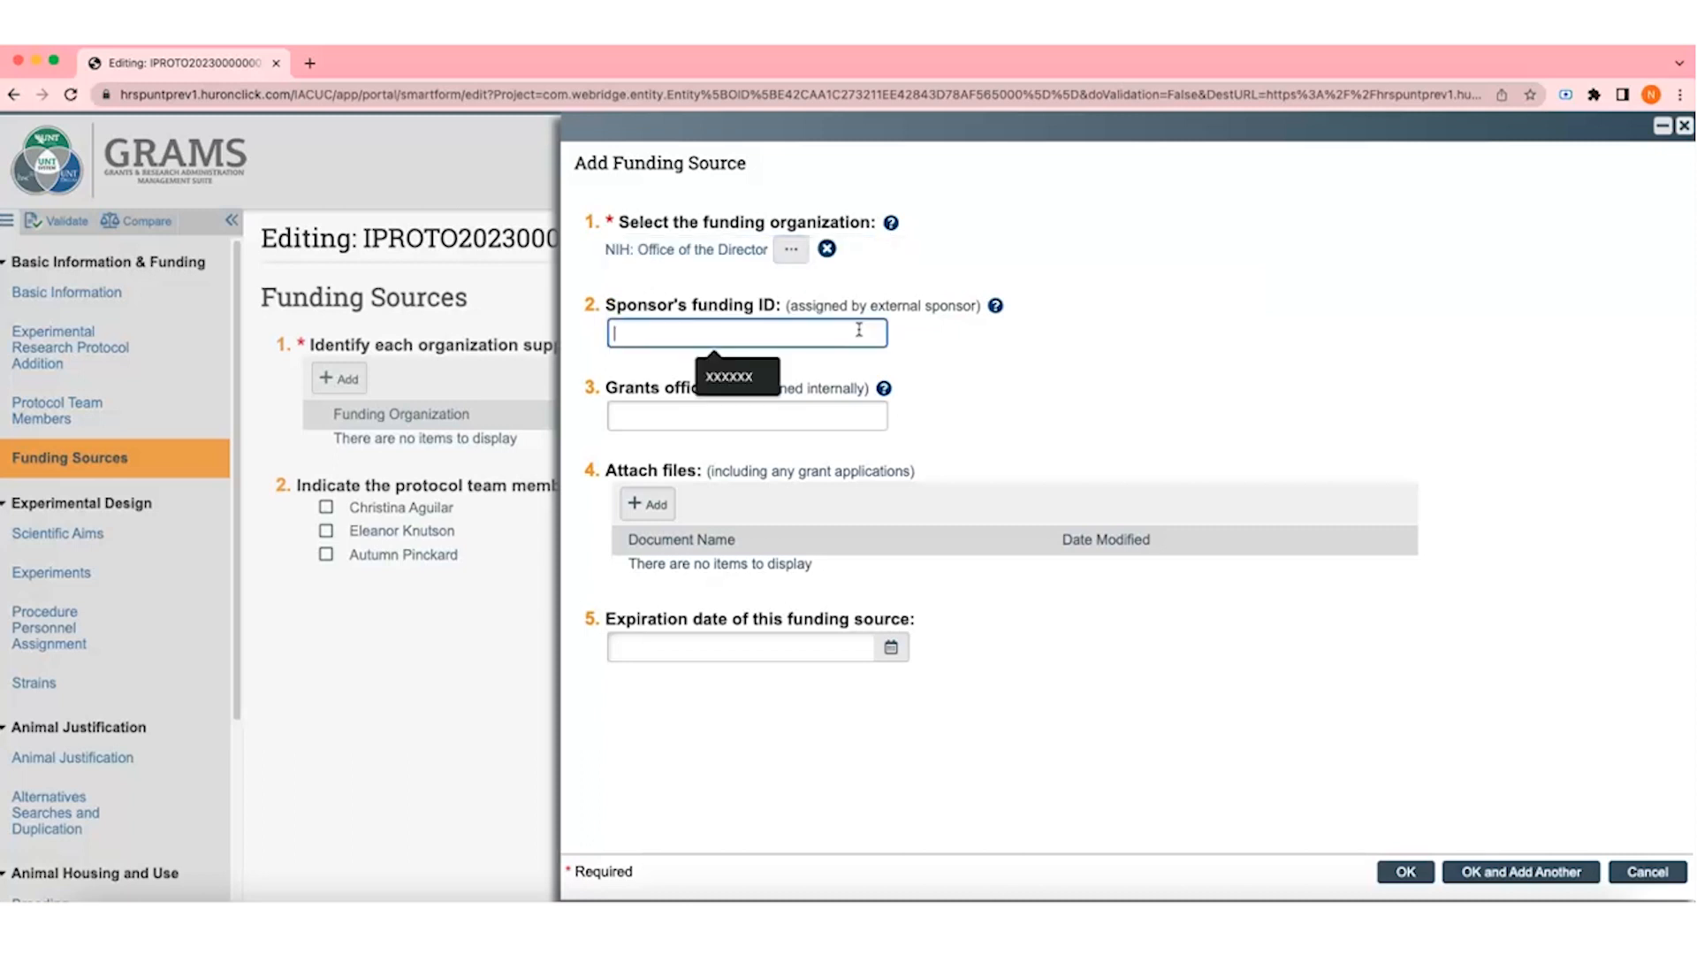
click(844, 419)
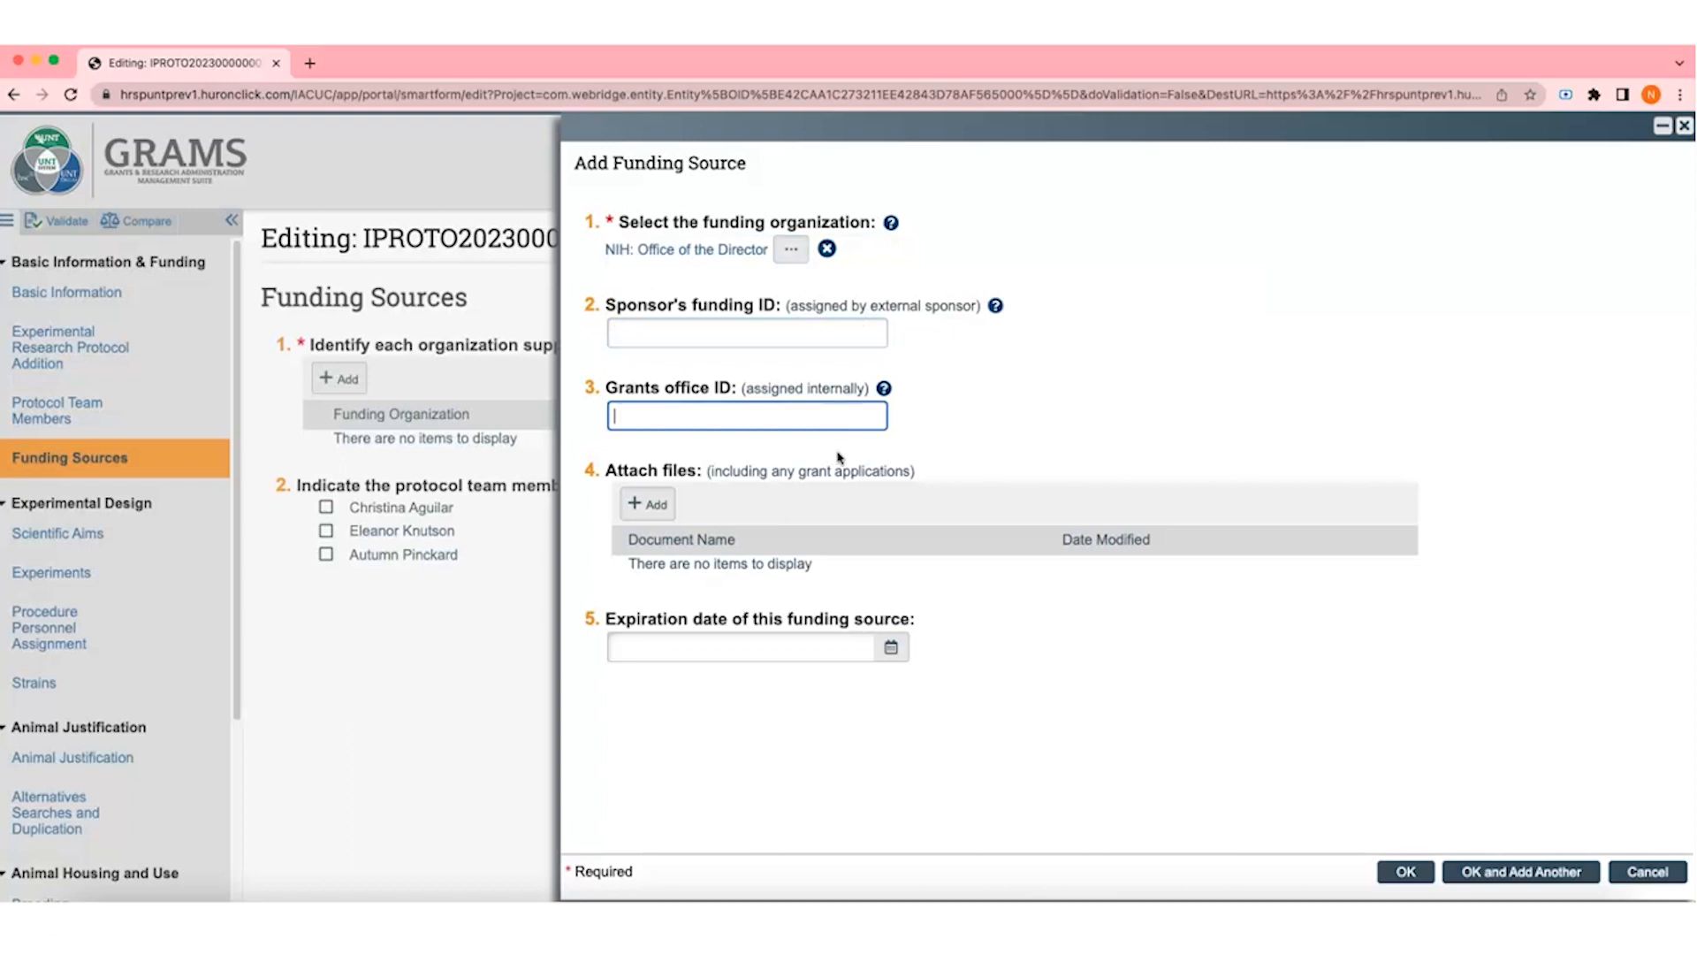
click(745, 650)
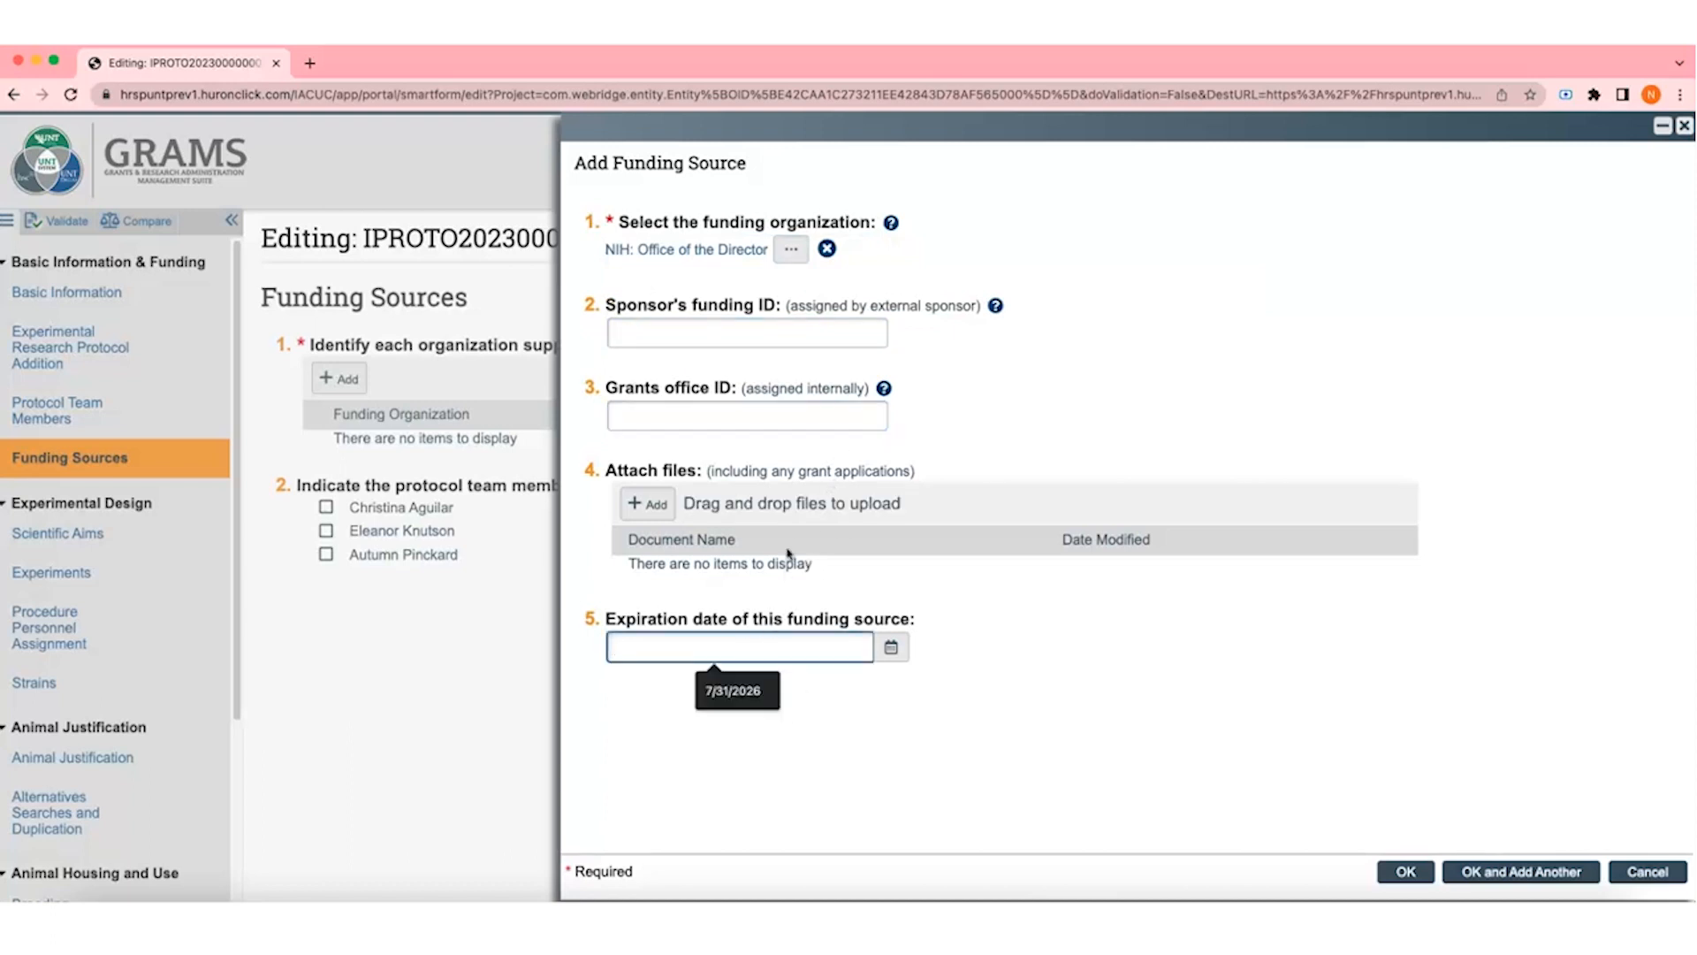
Step: Attach "Funding Source- A Very Real Protocol for Very Real Research" to the funding source, save it, and cancel the additional blank entry
click(646, 503)
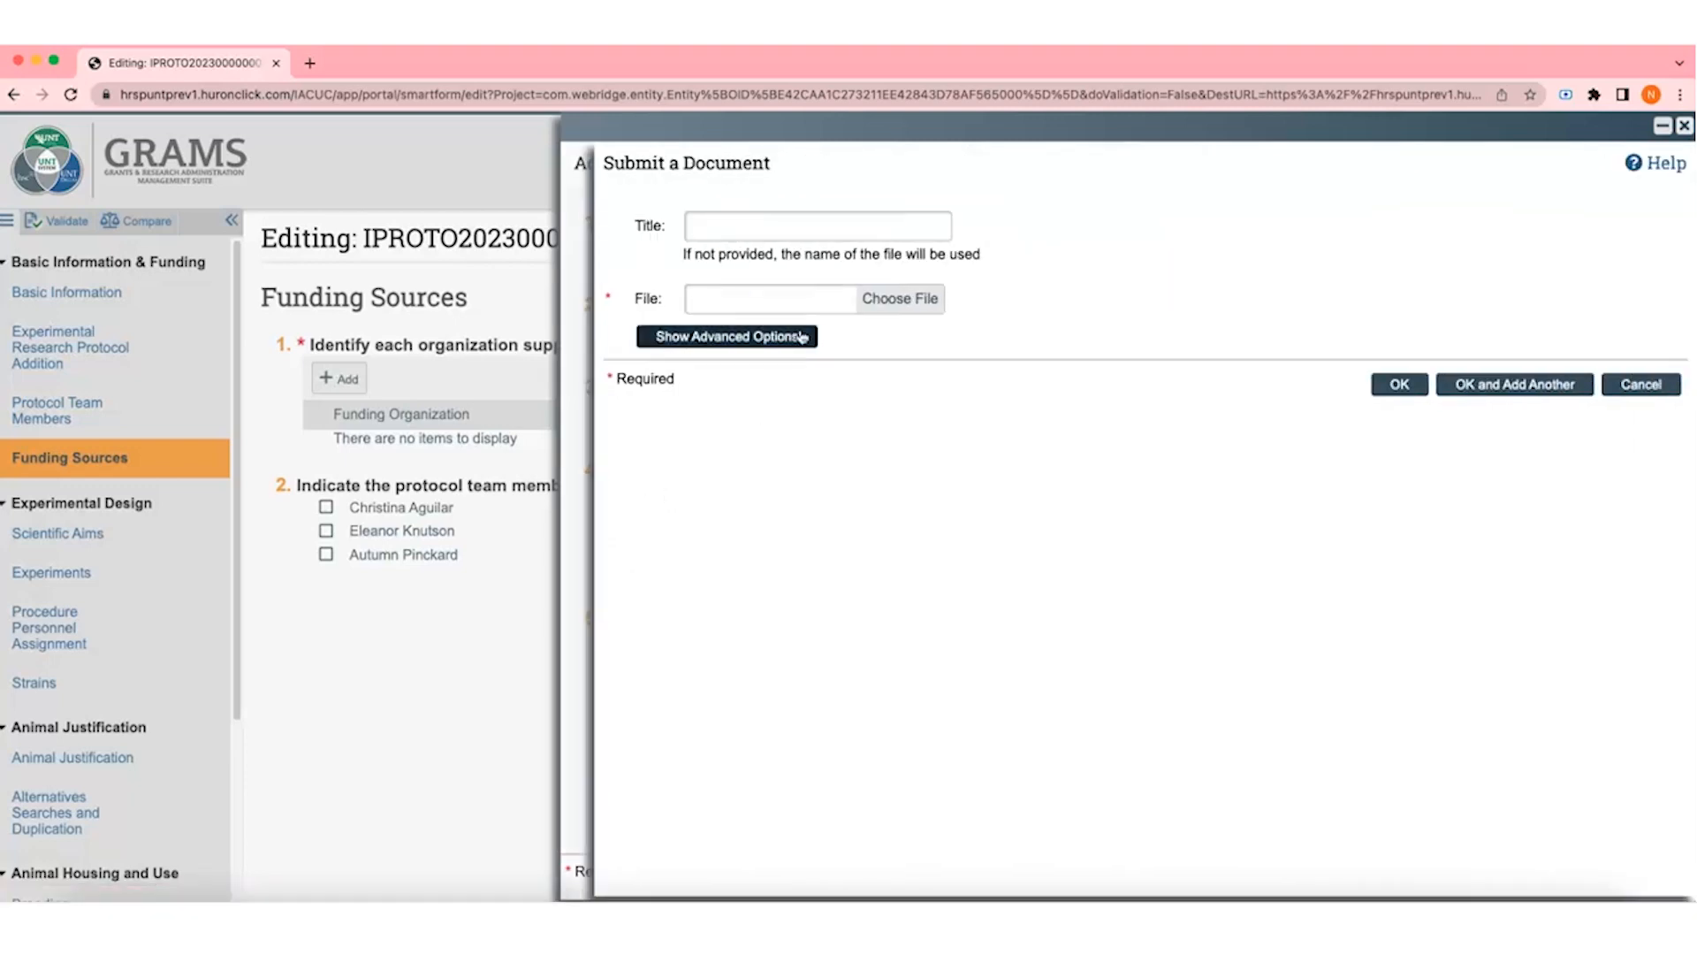
click(885, 313)
click(490, 323)
click(1438, 740)
click(1406, 383)
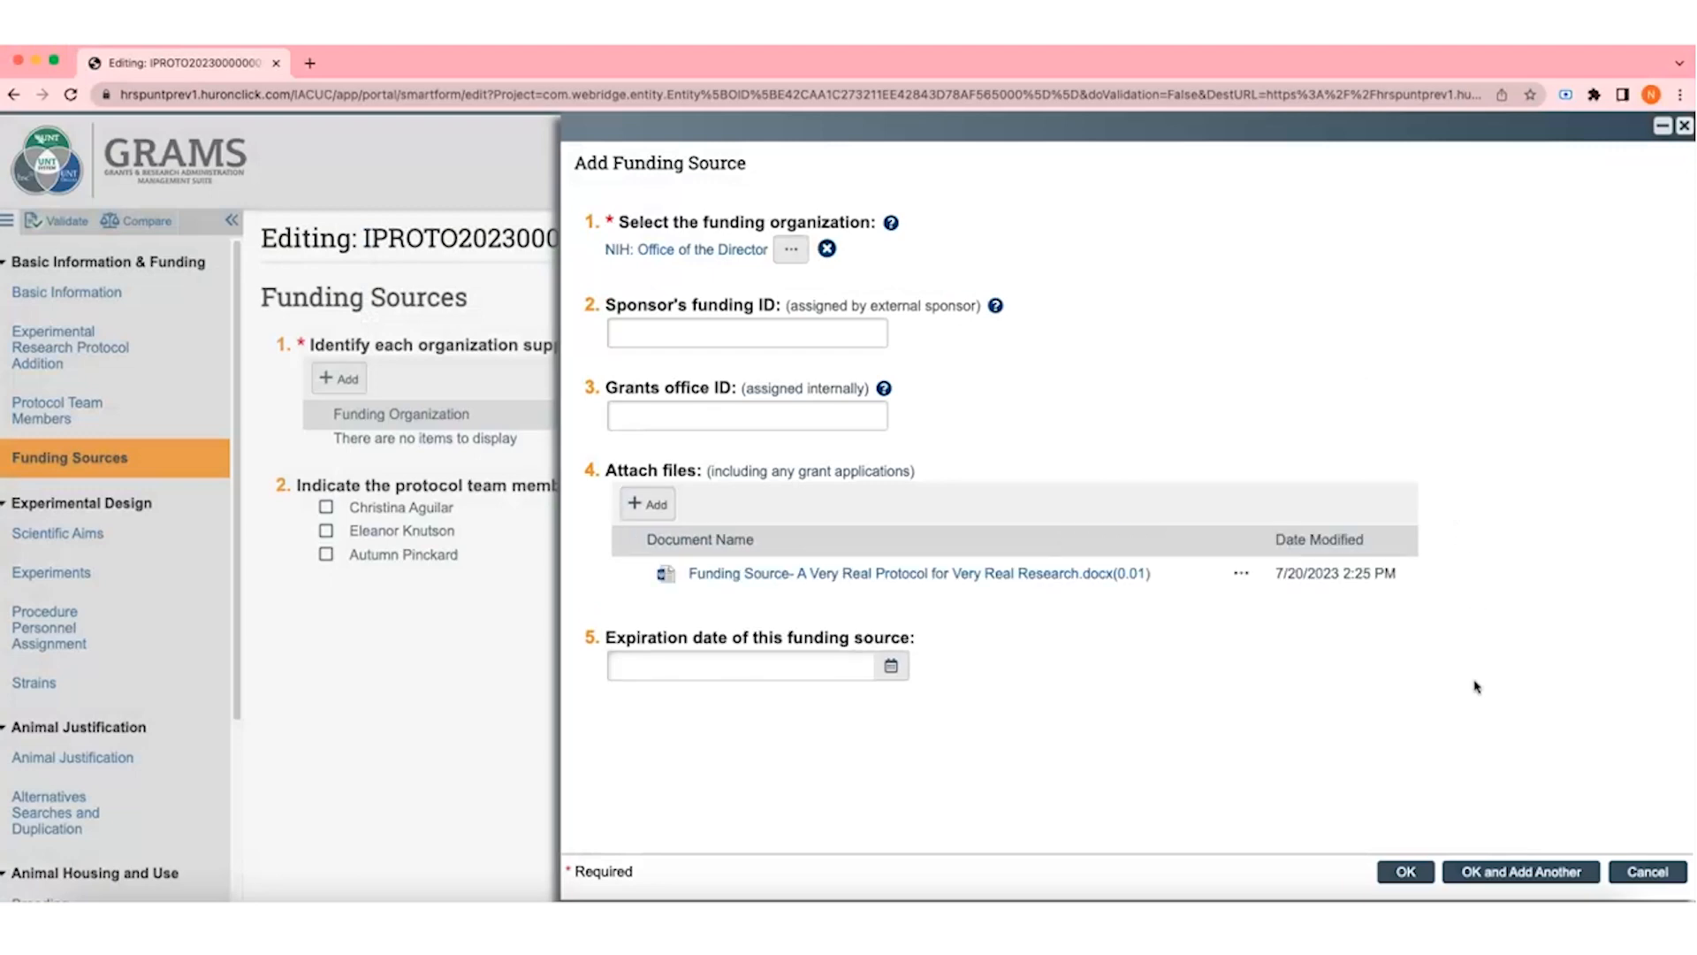
click(1403, 874)
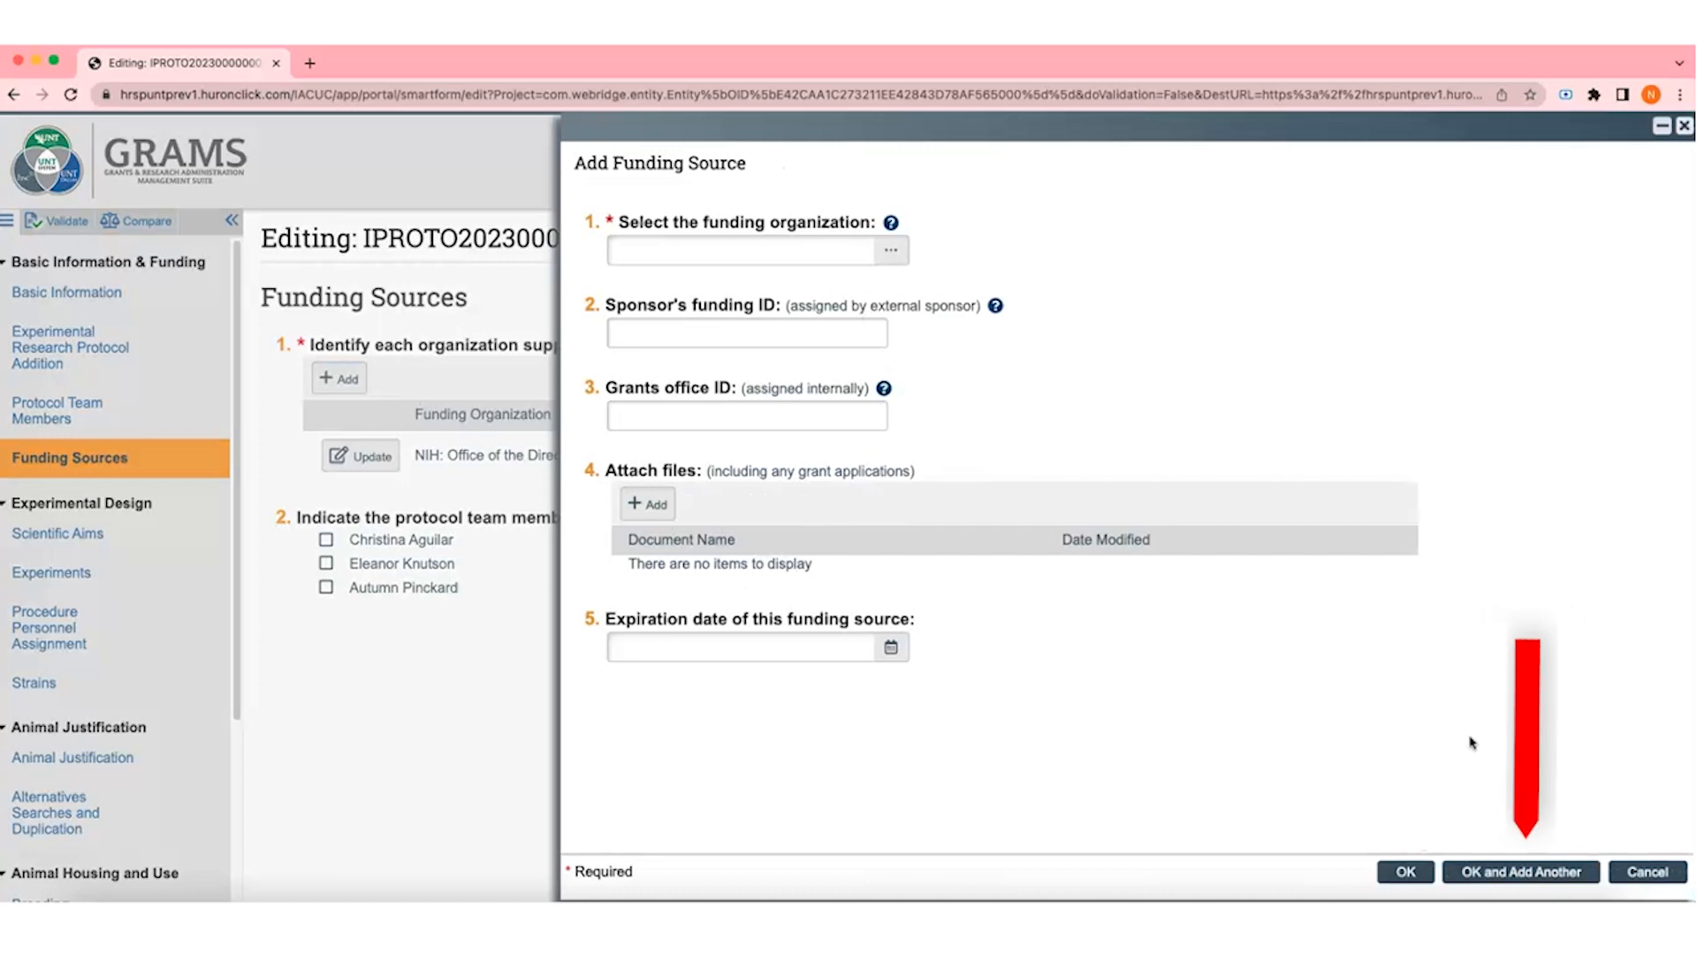
click(1647, 872)
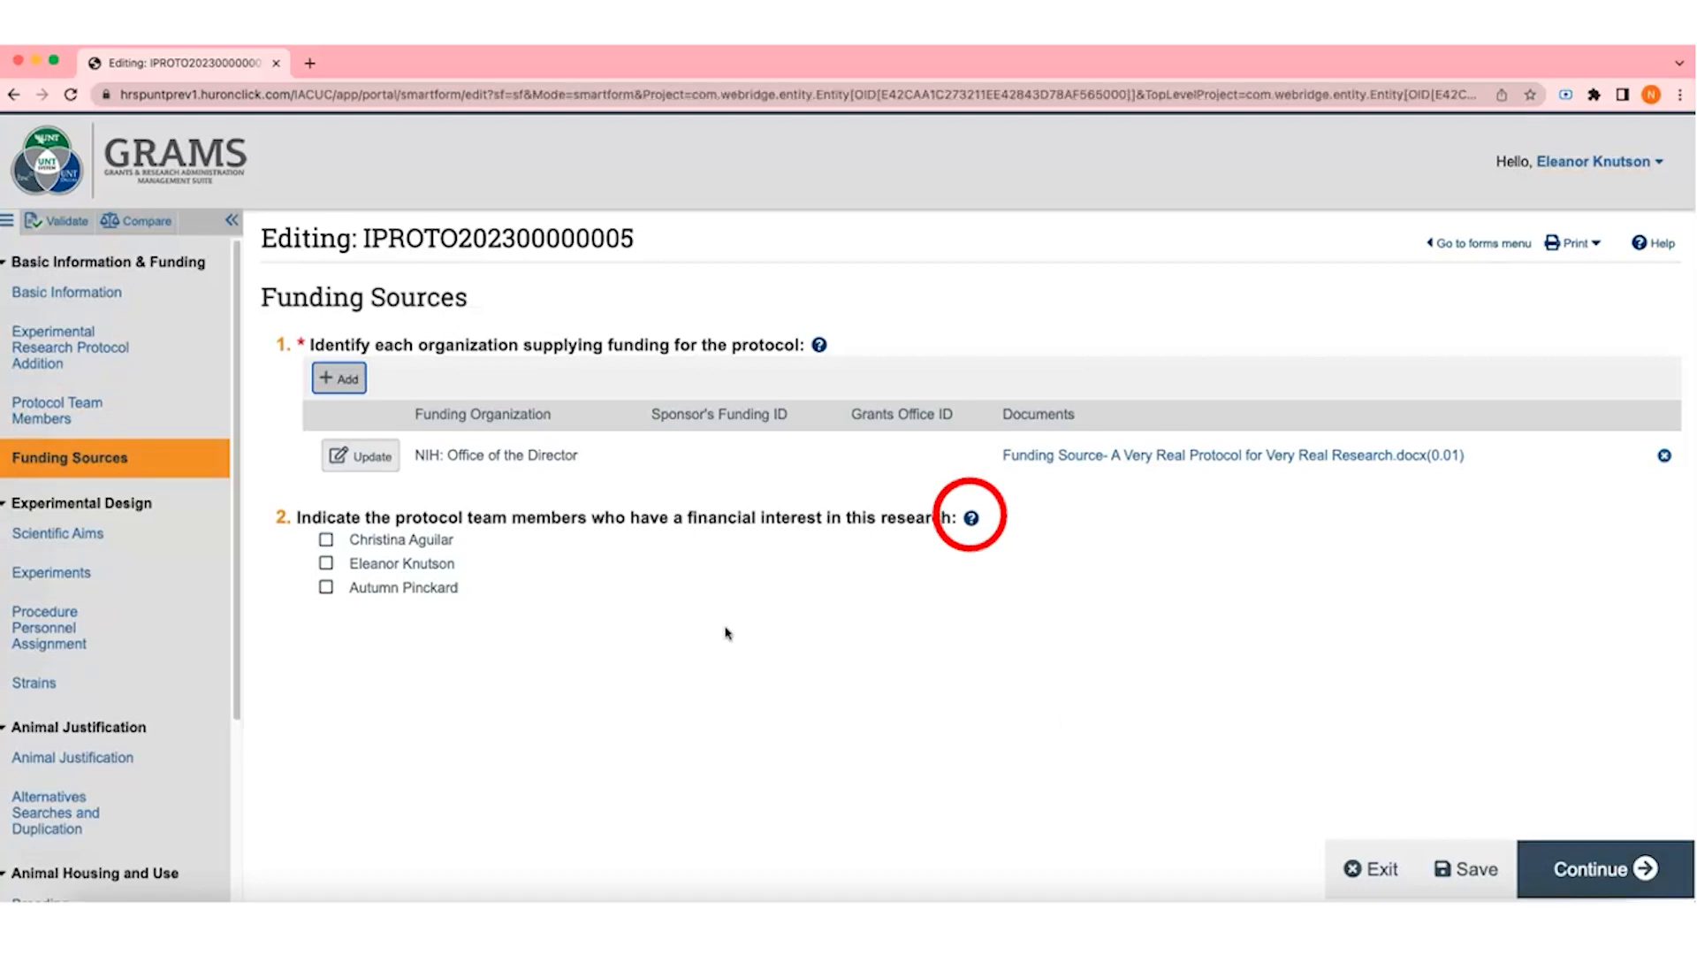
Step: Read the help on team members' financial interest, leave all members unmarked, and proceed to Scientific Aims
click(970, 518)
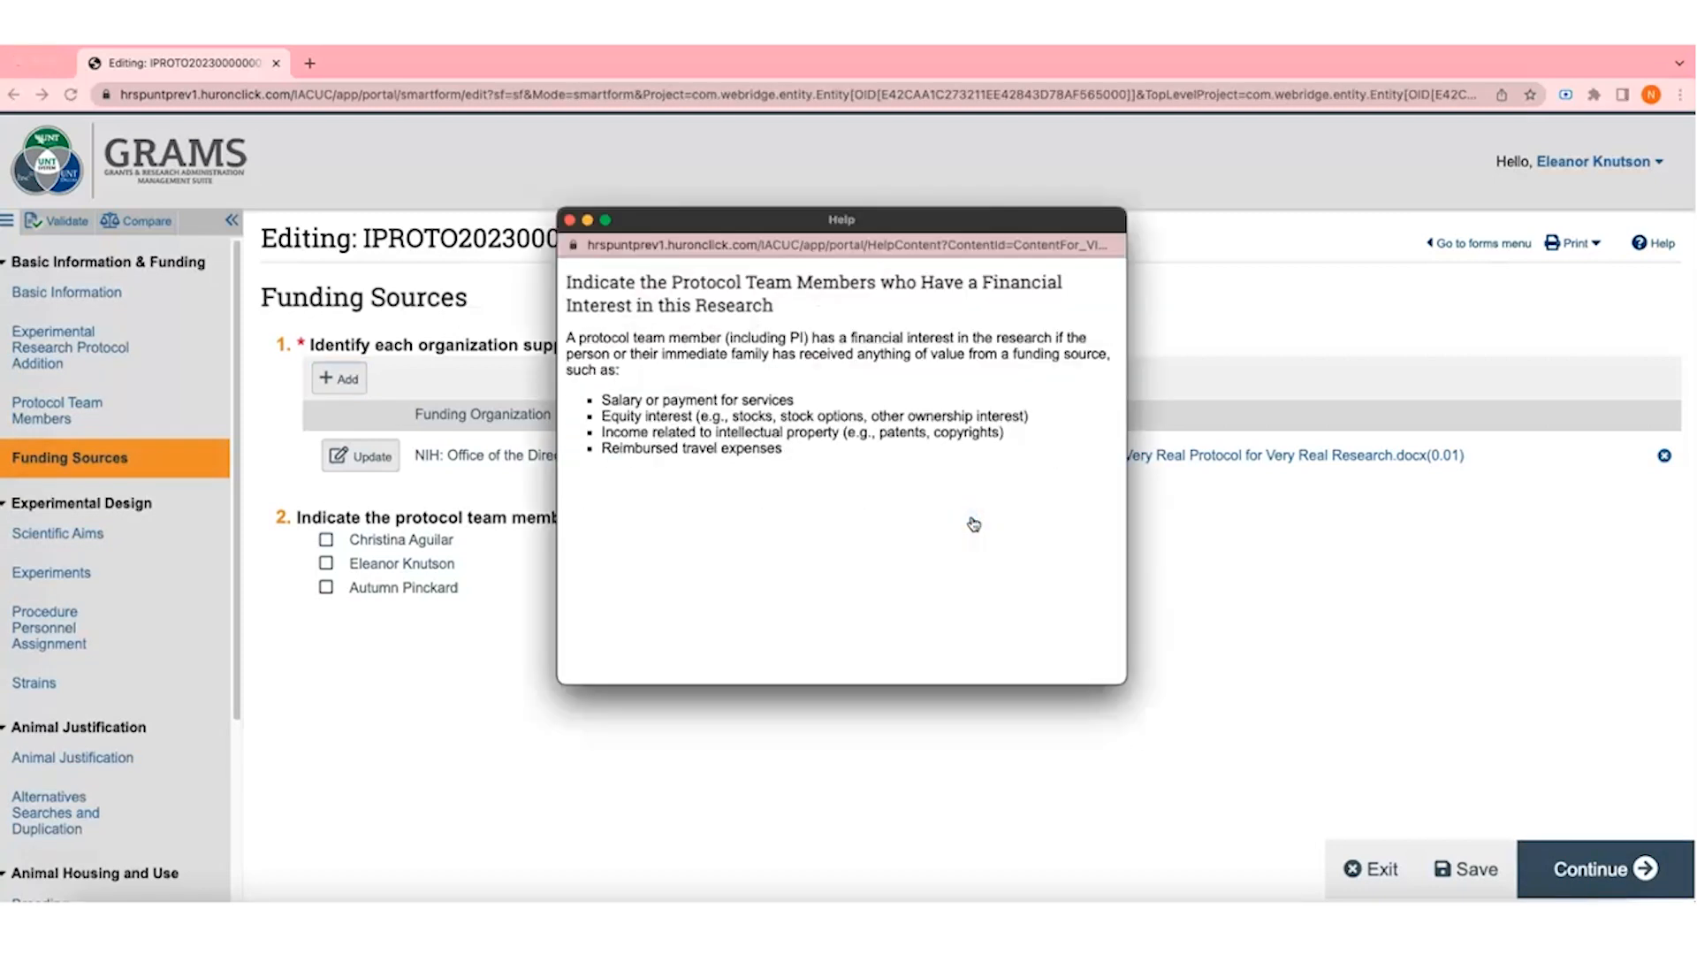
click(570, 220)
click(1604, 856)
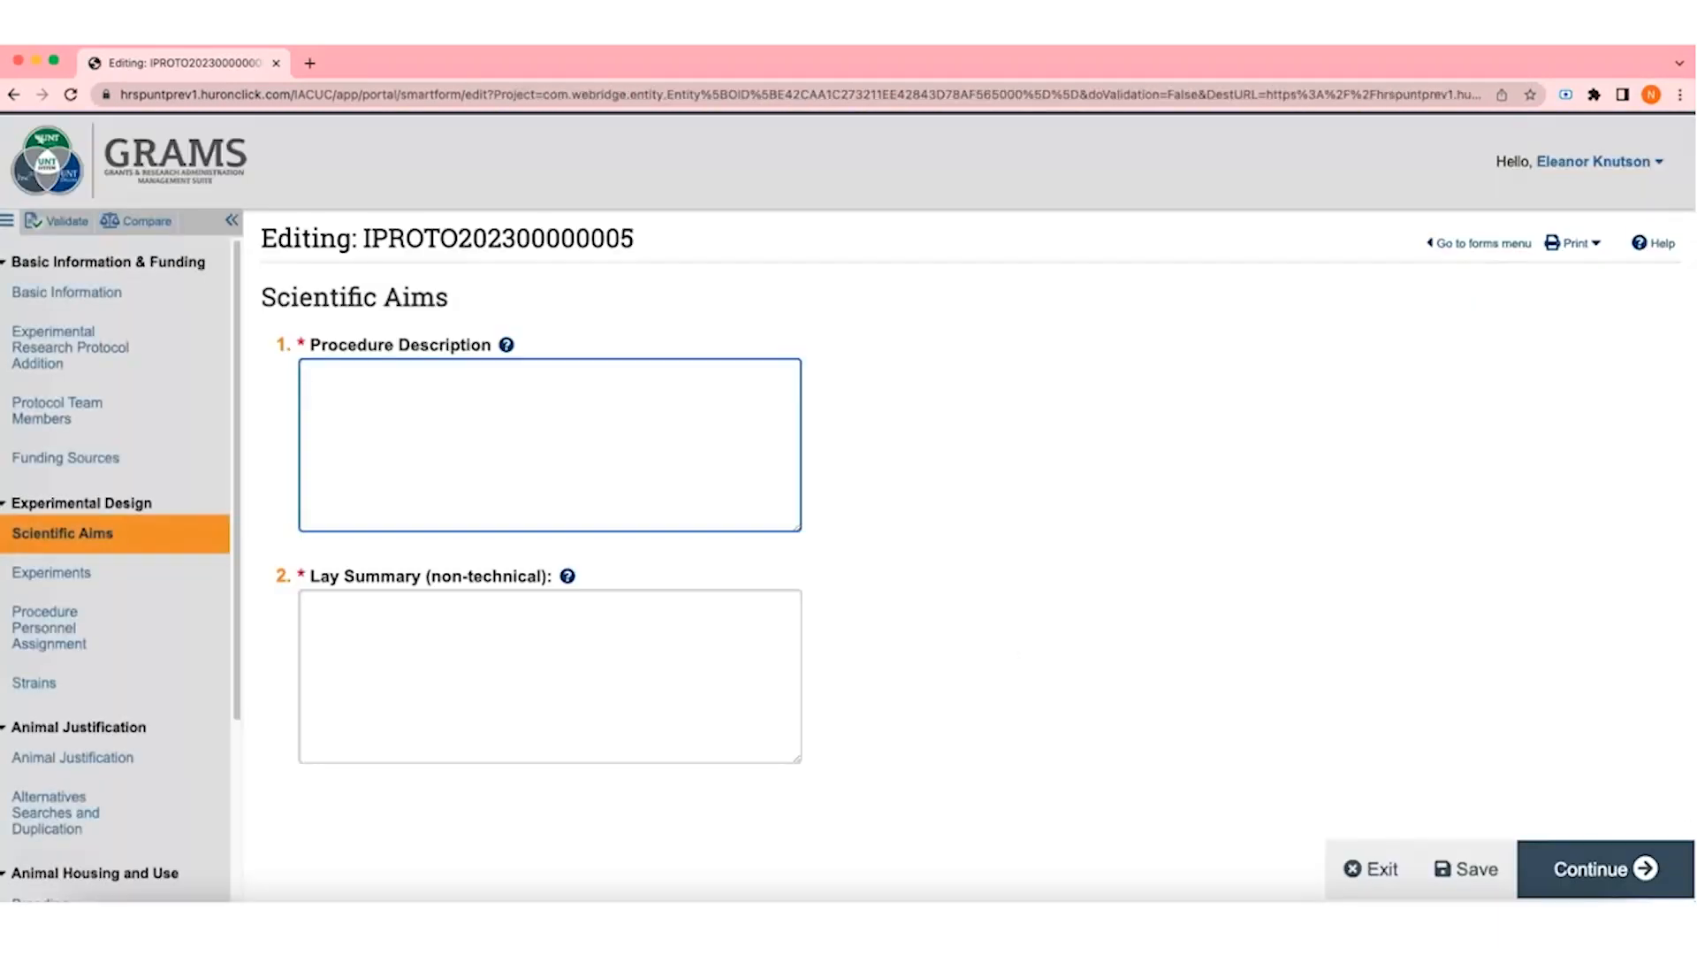
Step: Describe all animal procedures from start to finish, fill the lay summary with purpose, animal use, humane euthanasia and procedure points, and proceed to Experiments
text(Description of all the procedures which animals will undergo from start to finish.)
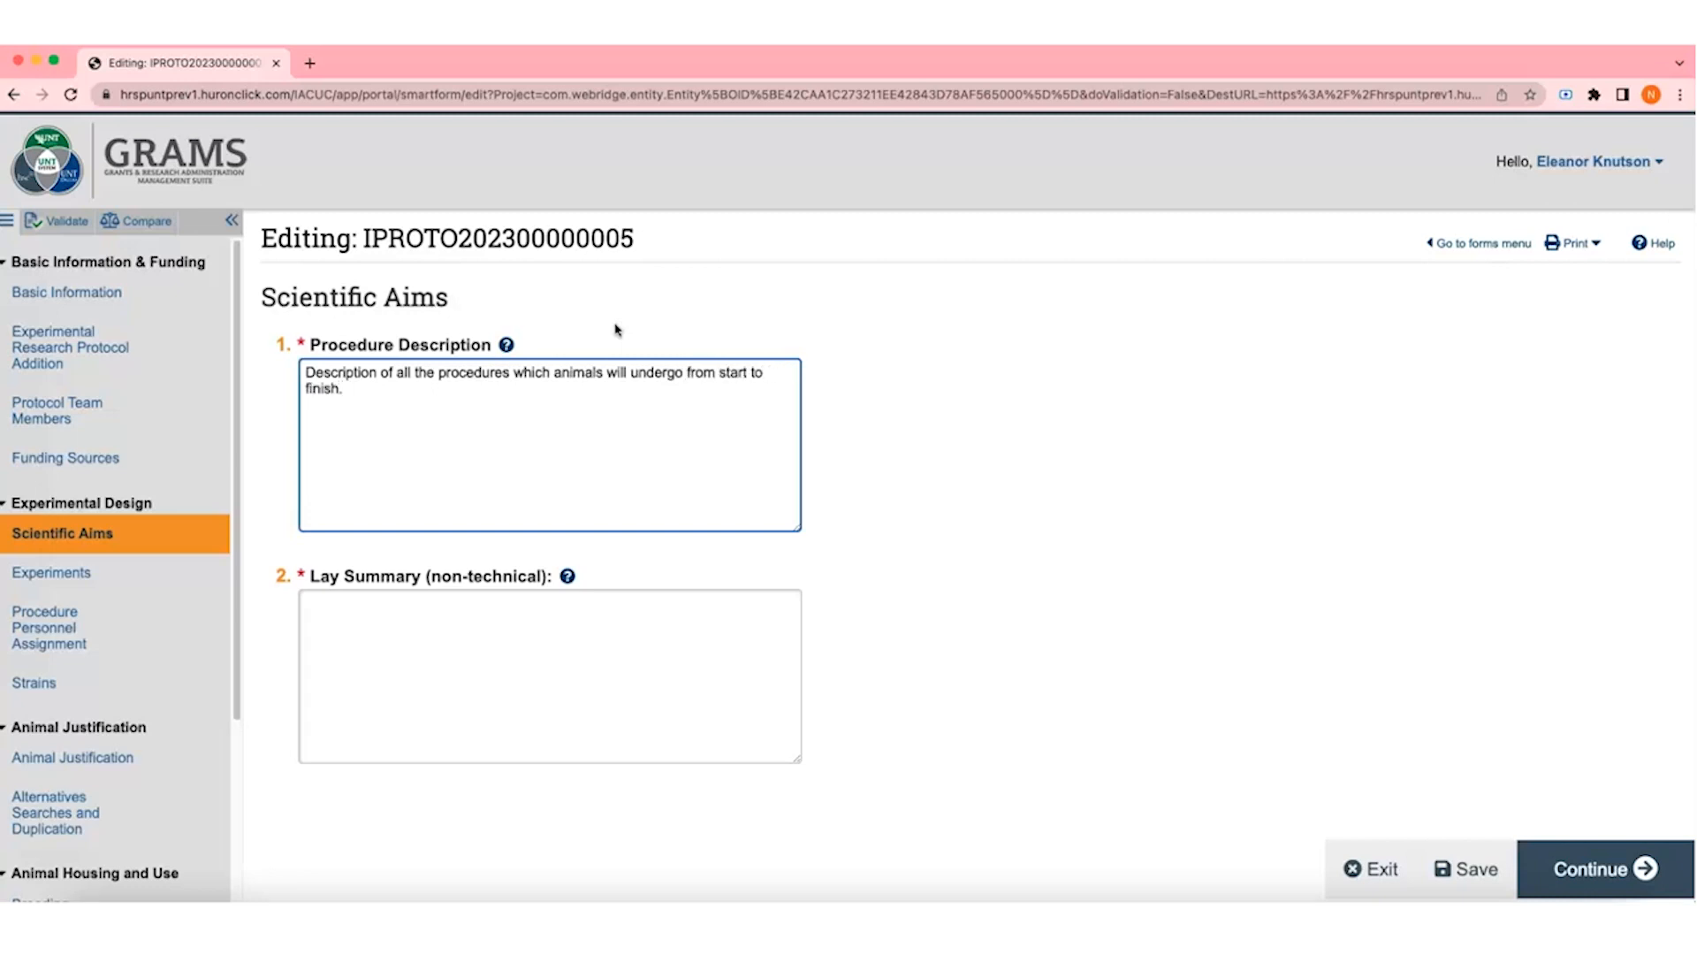
click(634, 611)
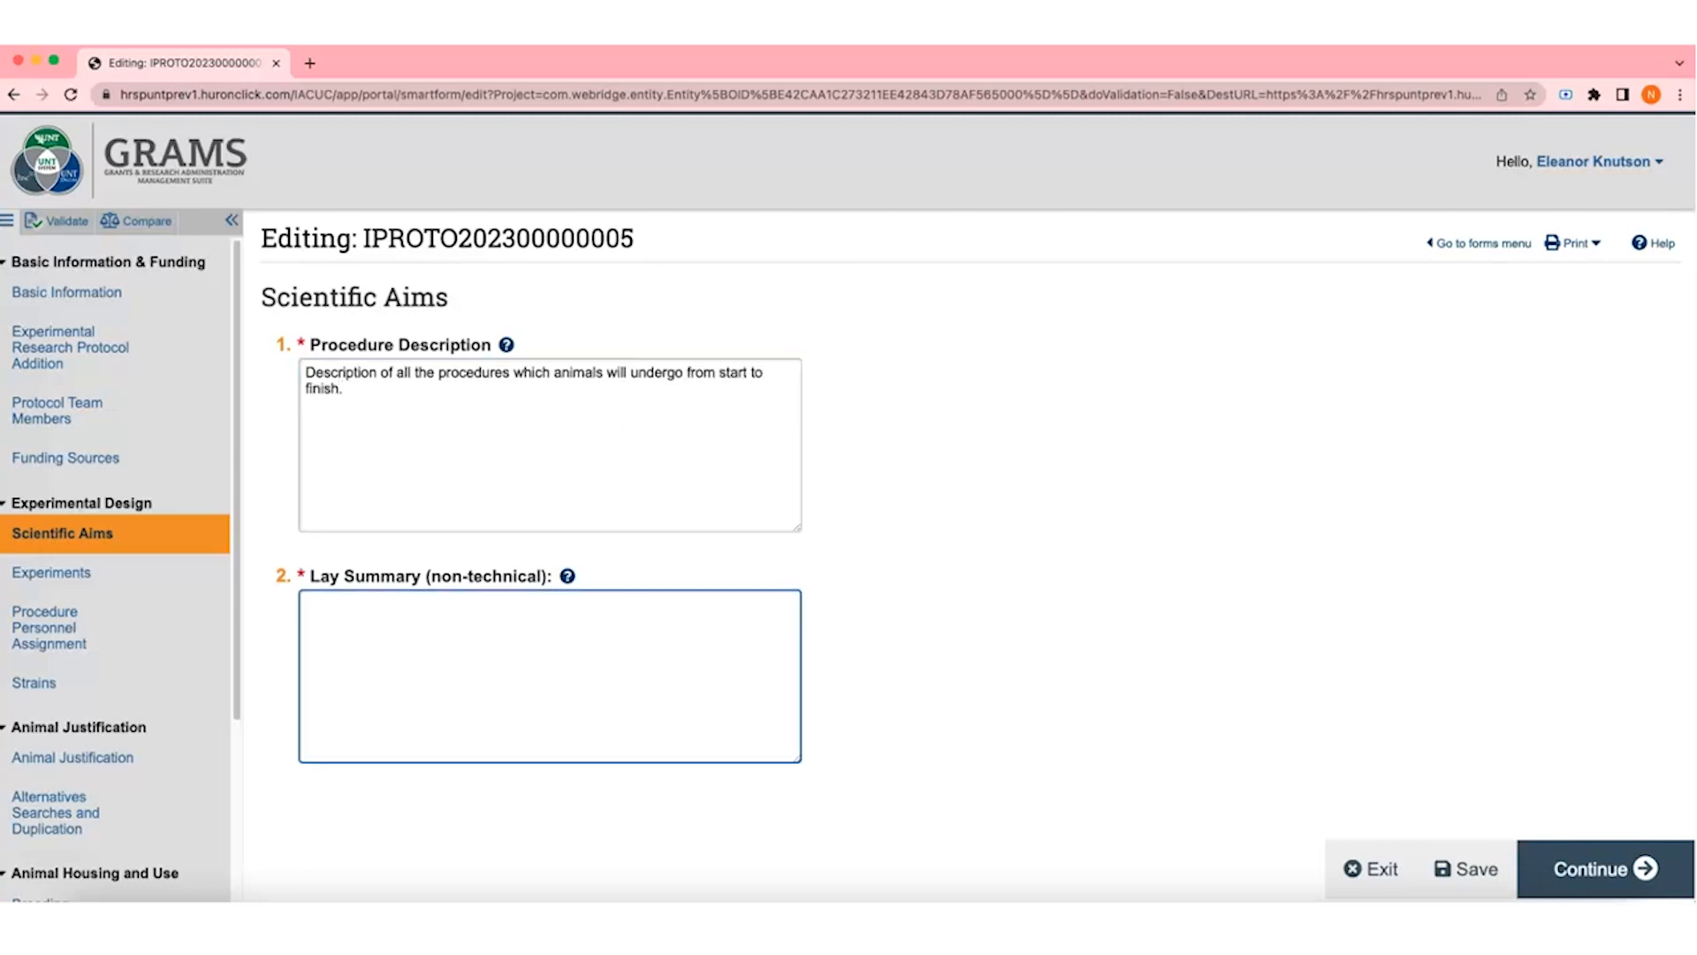
key(super+Tab)
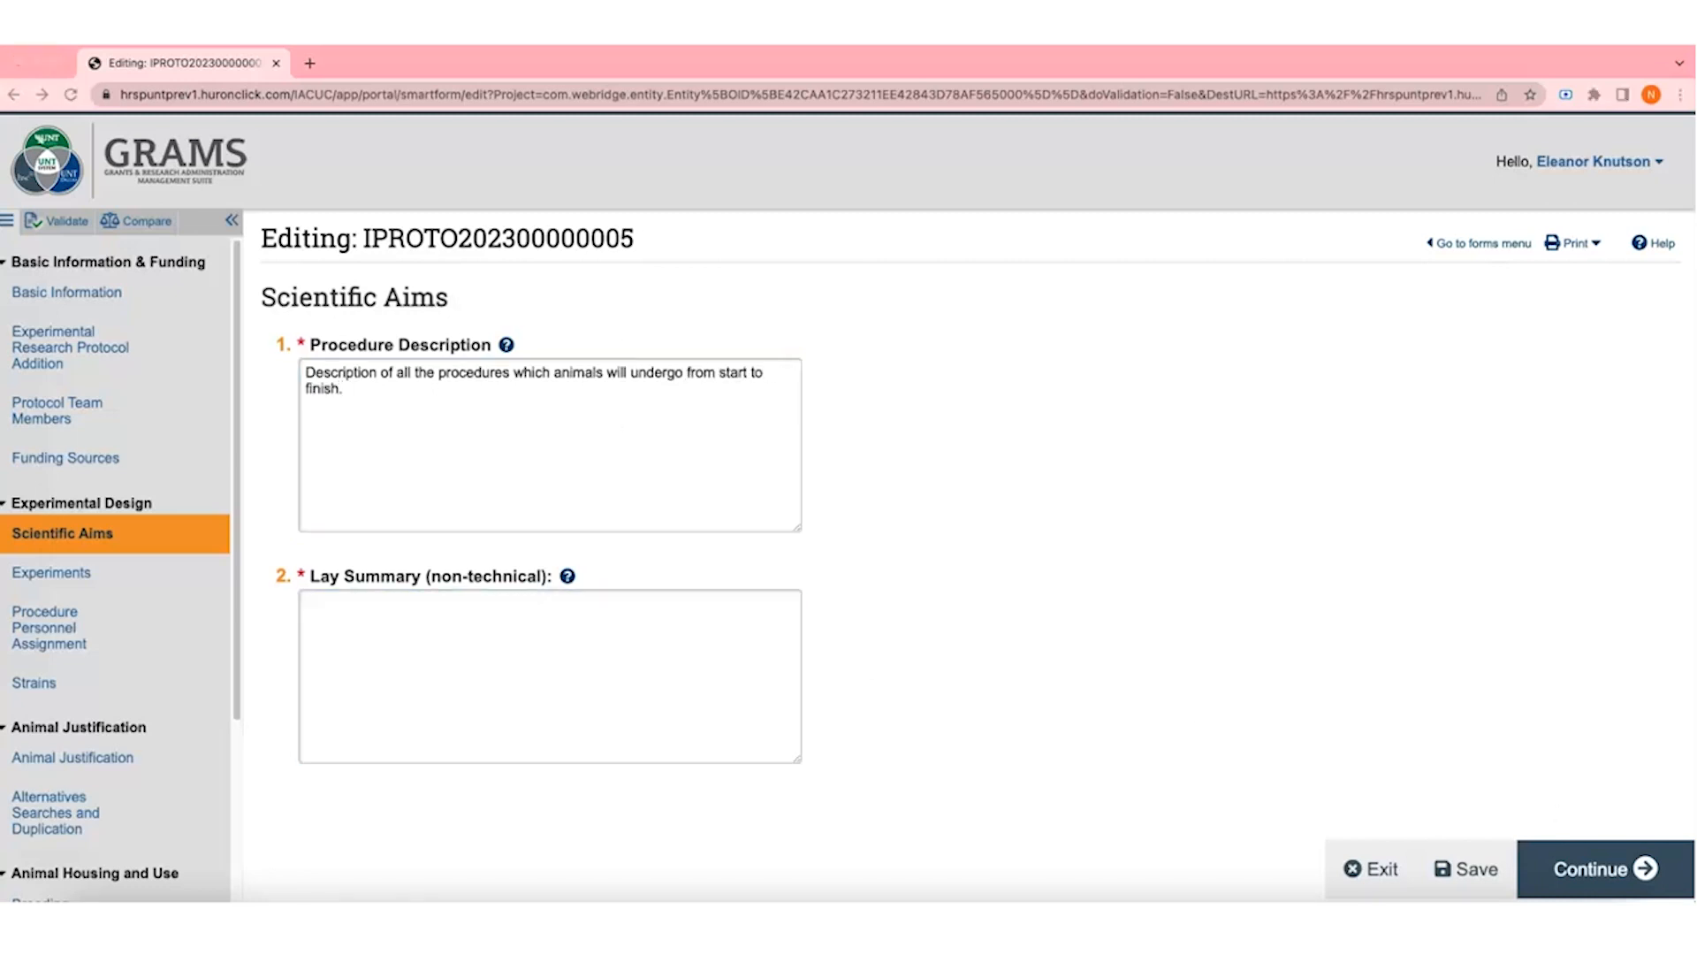
click(636, 640)
text(Important details this summary should include are: 1)	An introductory statement of the purpose and need for the study 2)	Descriptions of the animal use from start to finish 3)	A statement explaining that the animals will be humanely euthanized by approved methods 4)	Brief explanations of procedures, measures, and time courses of the experiments involving animals)
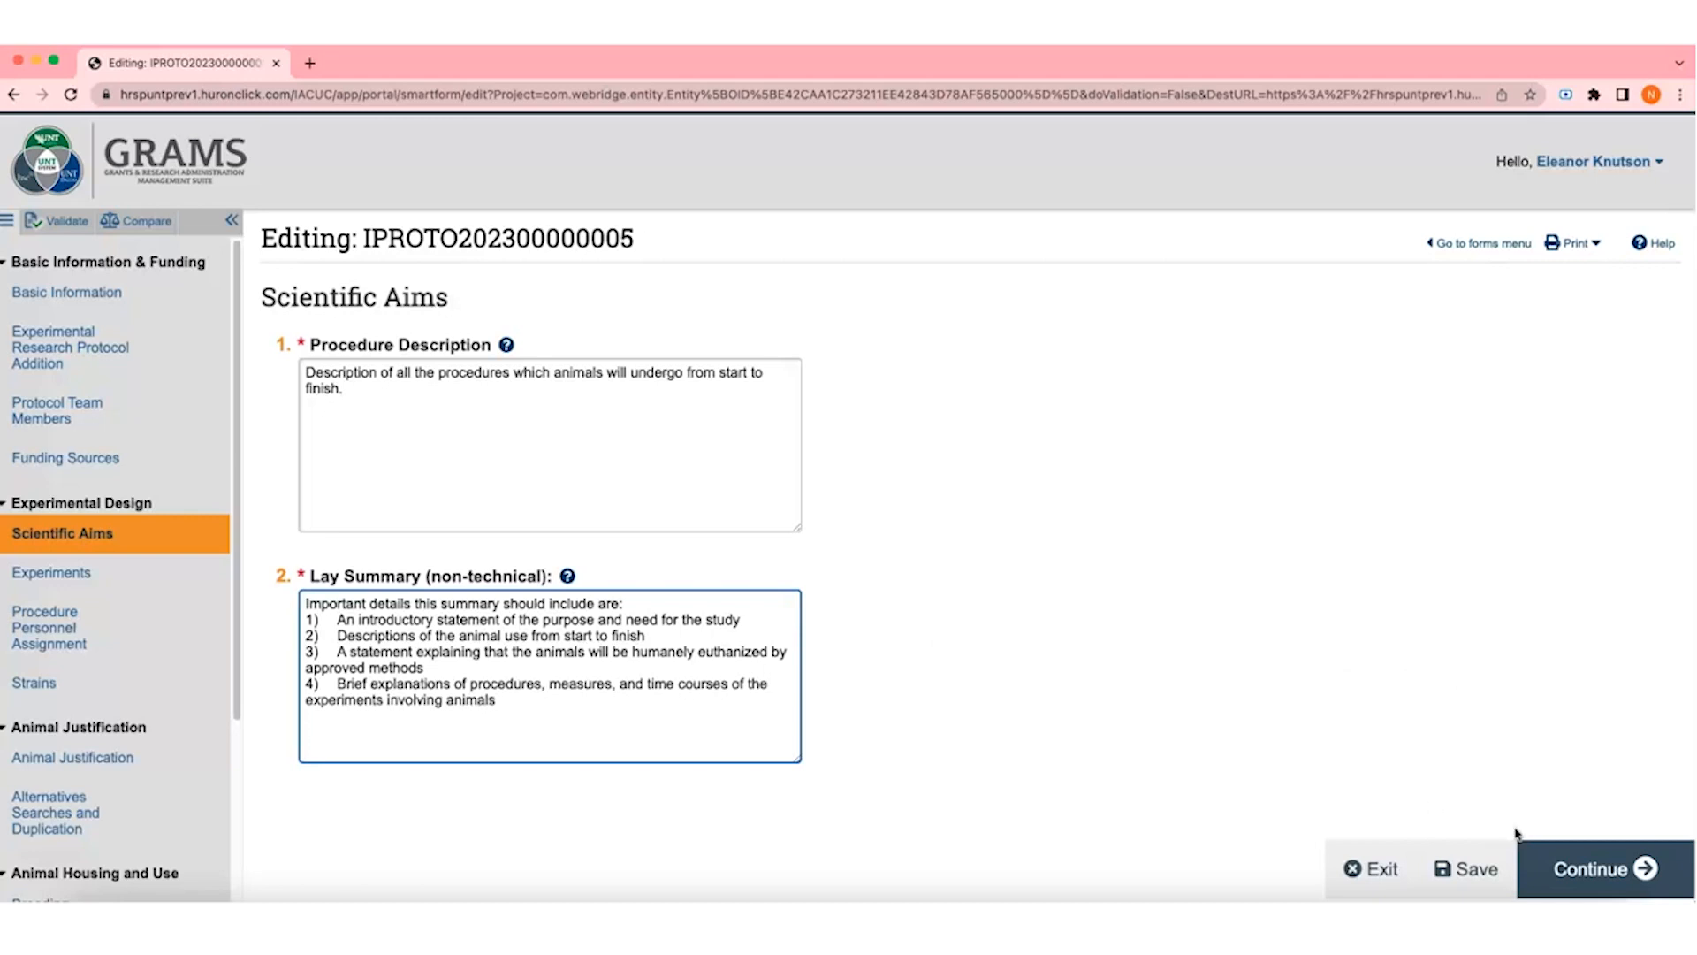
click(1598, 869)
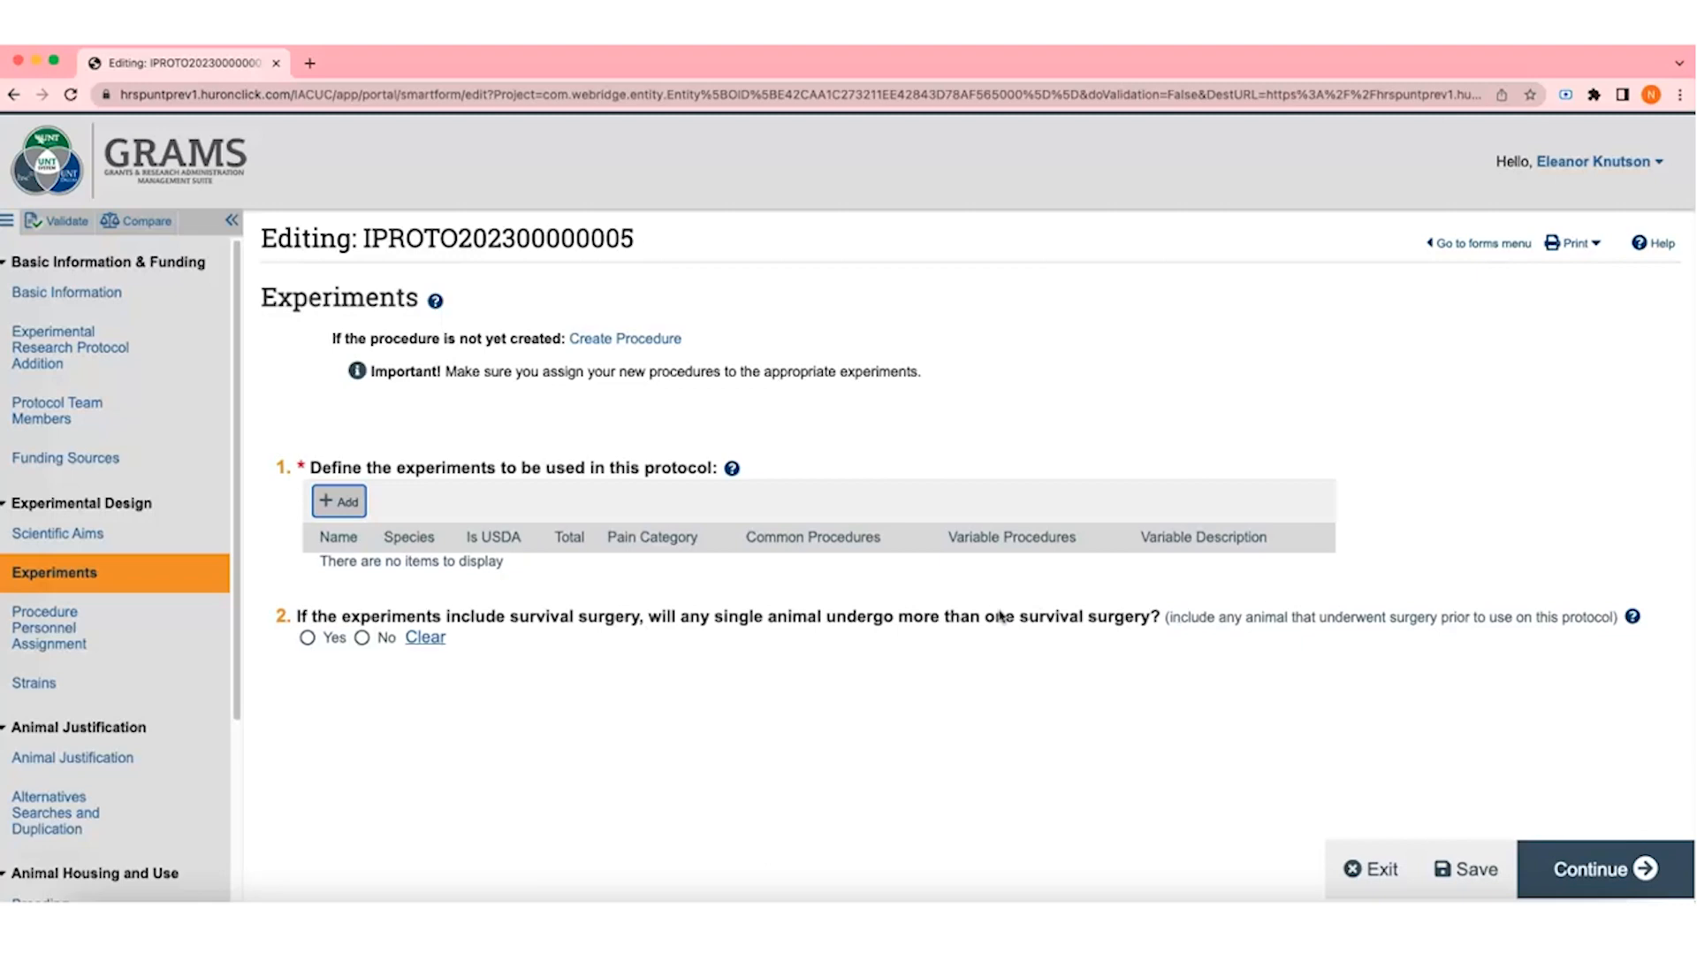
Step: Open the research team's workspace from the protocol's Basic Information page and start creating a new substance
click(115, 299)
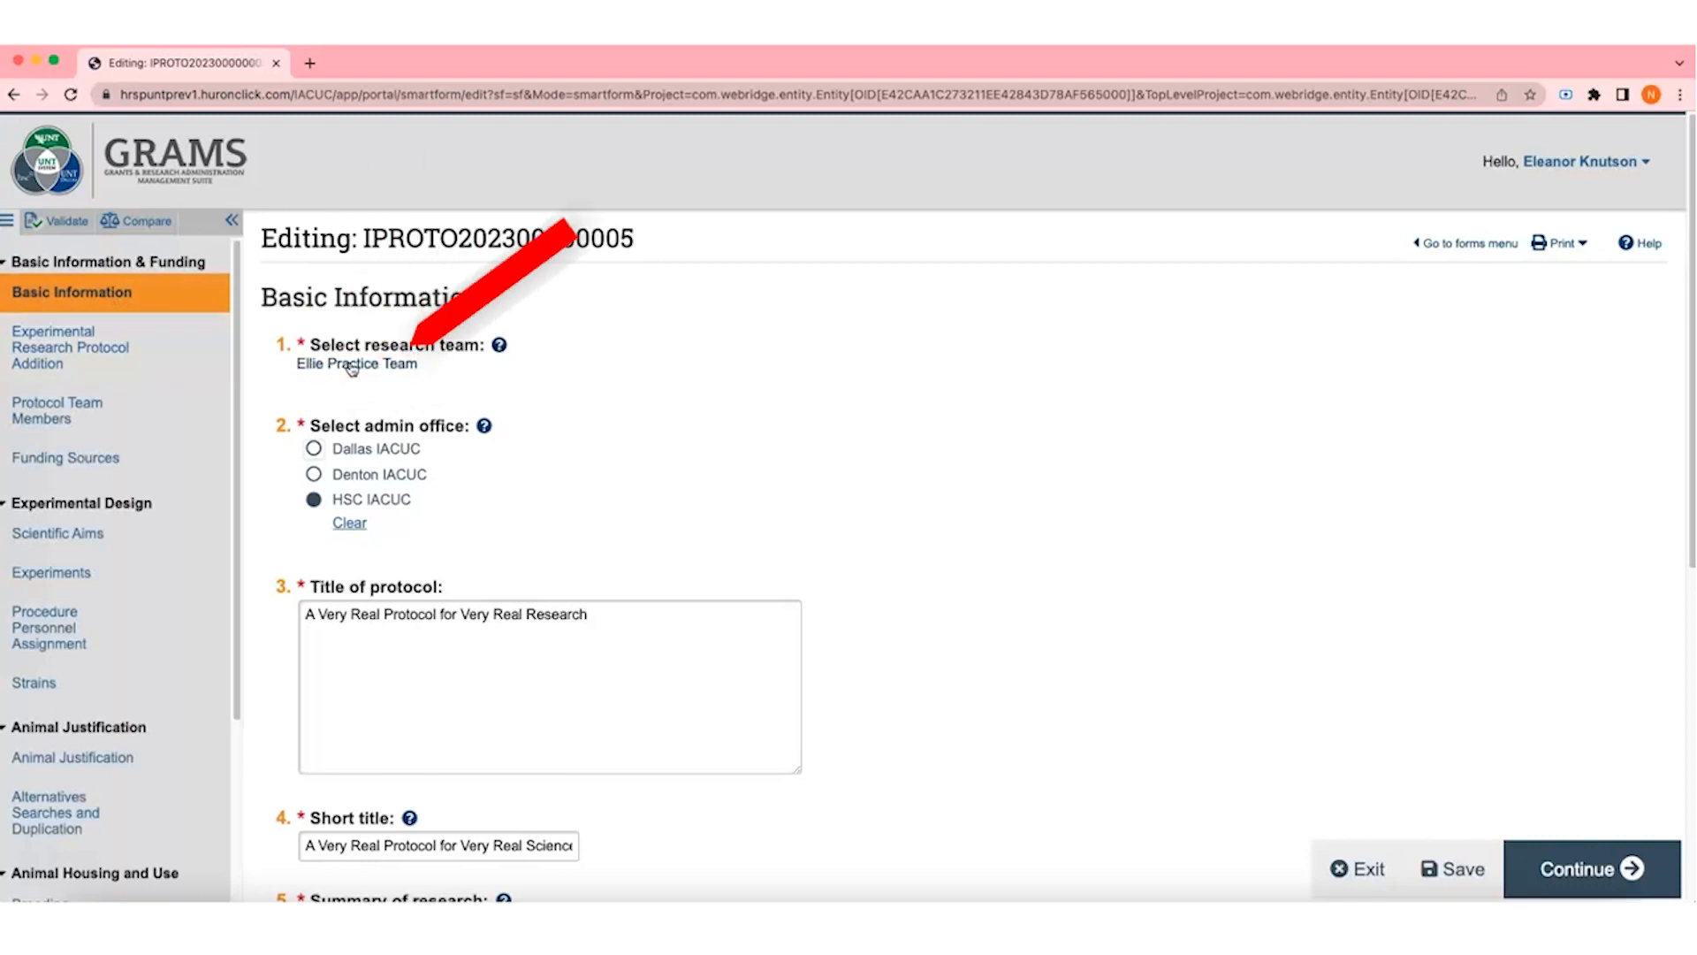
click(413, 370)
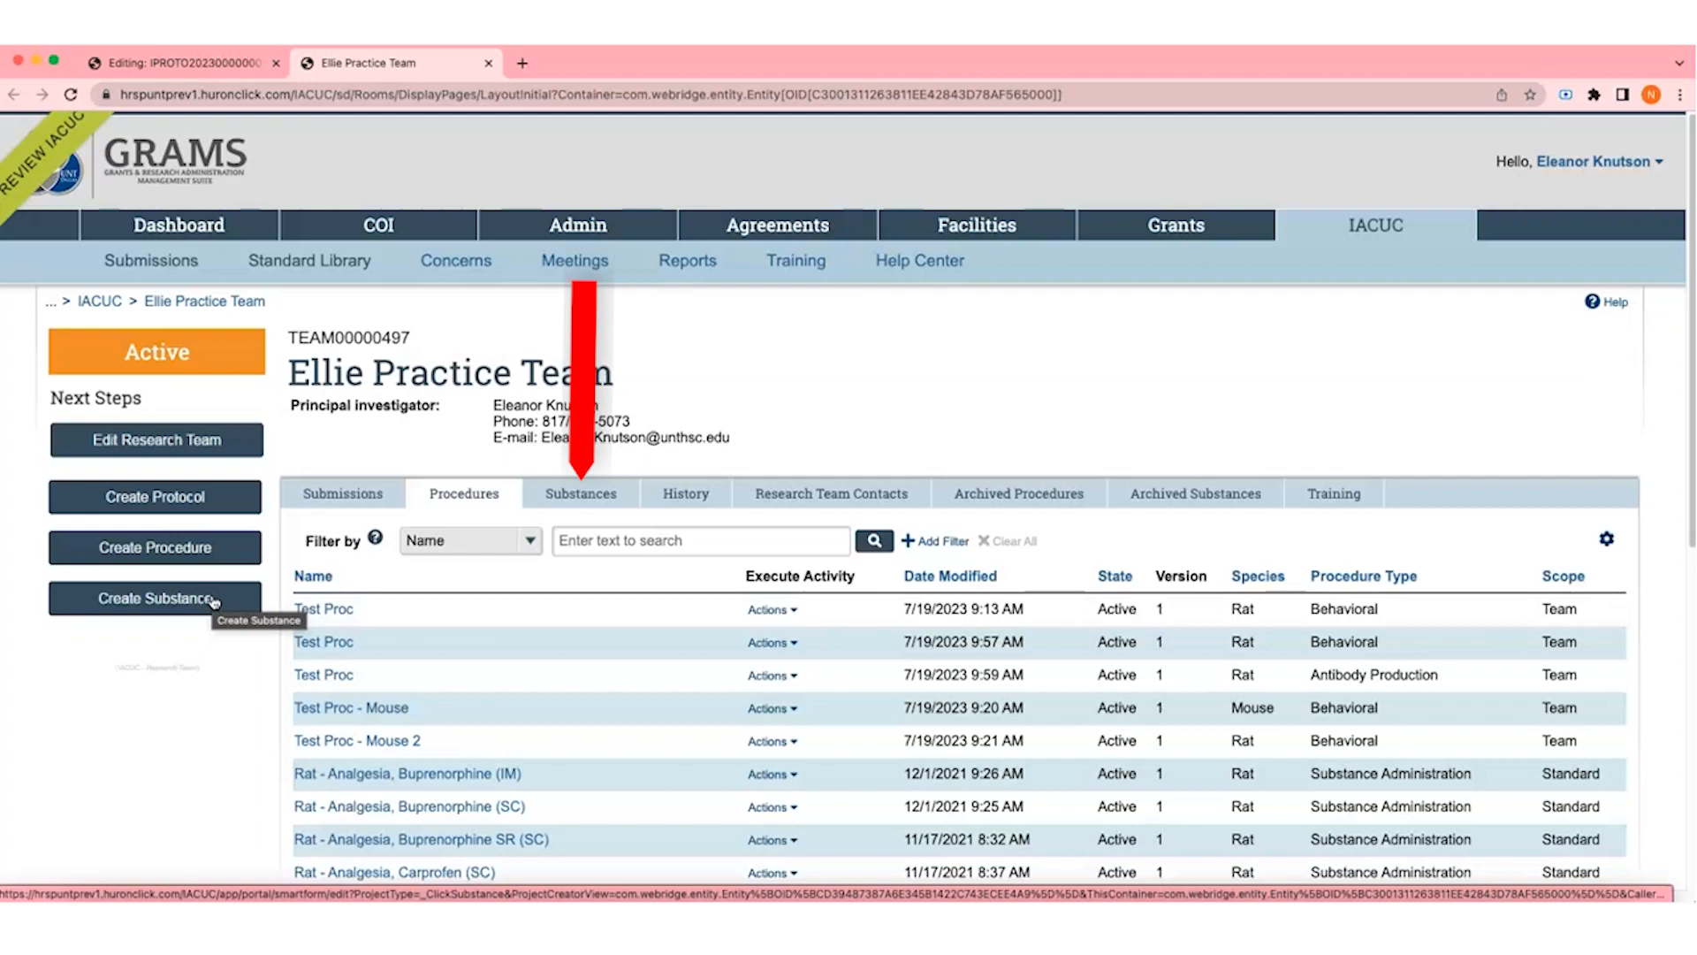
click(154, 599)
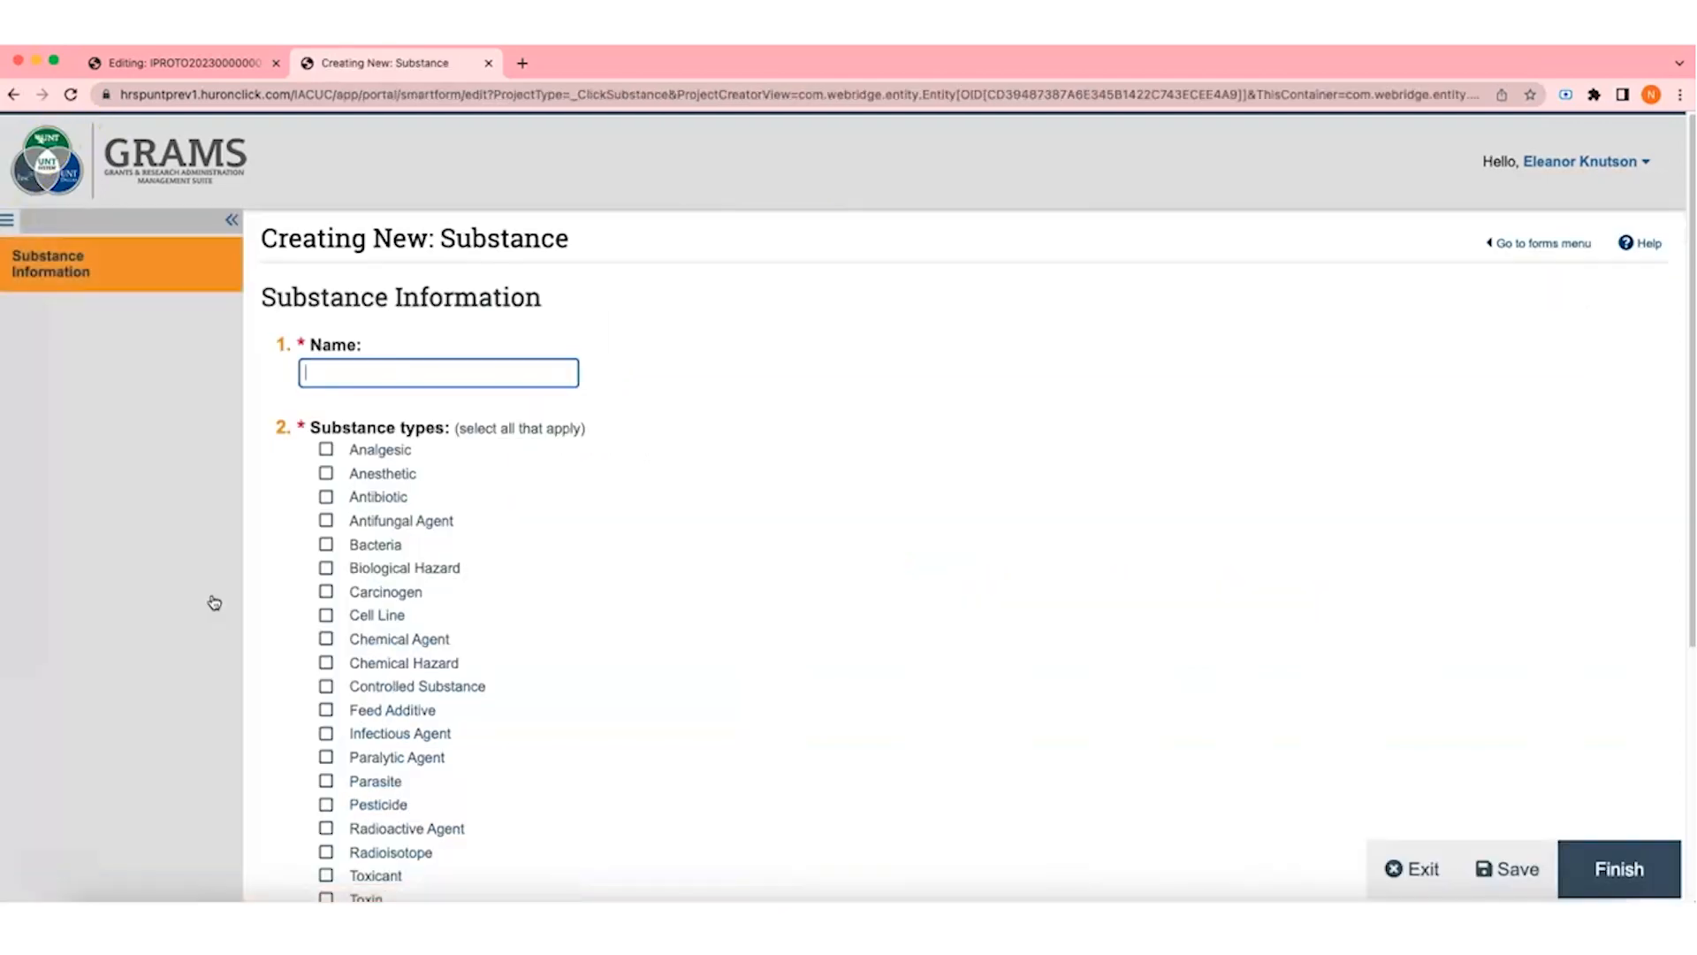
Step: Name the substance "Substance Name", set its type to Analgesic, and mark it as not a hazardous agent
click(409, 382)
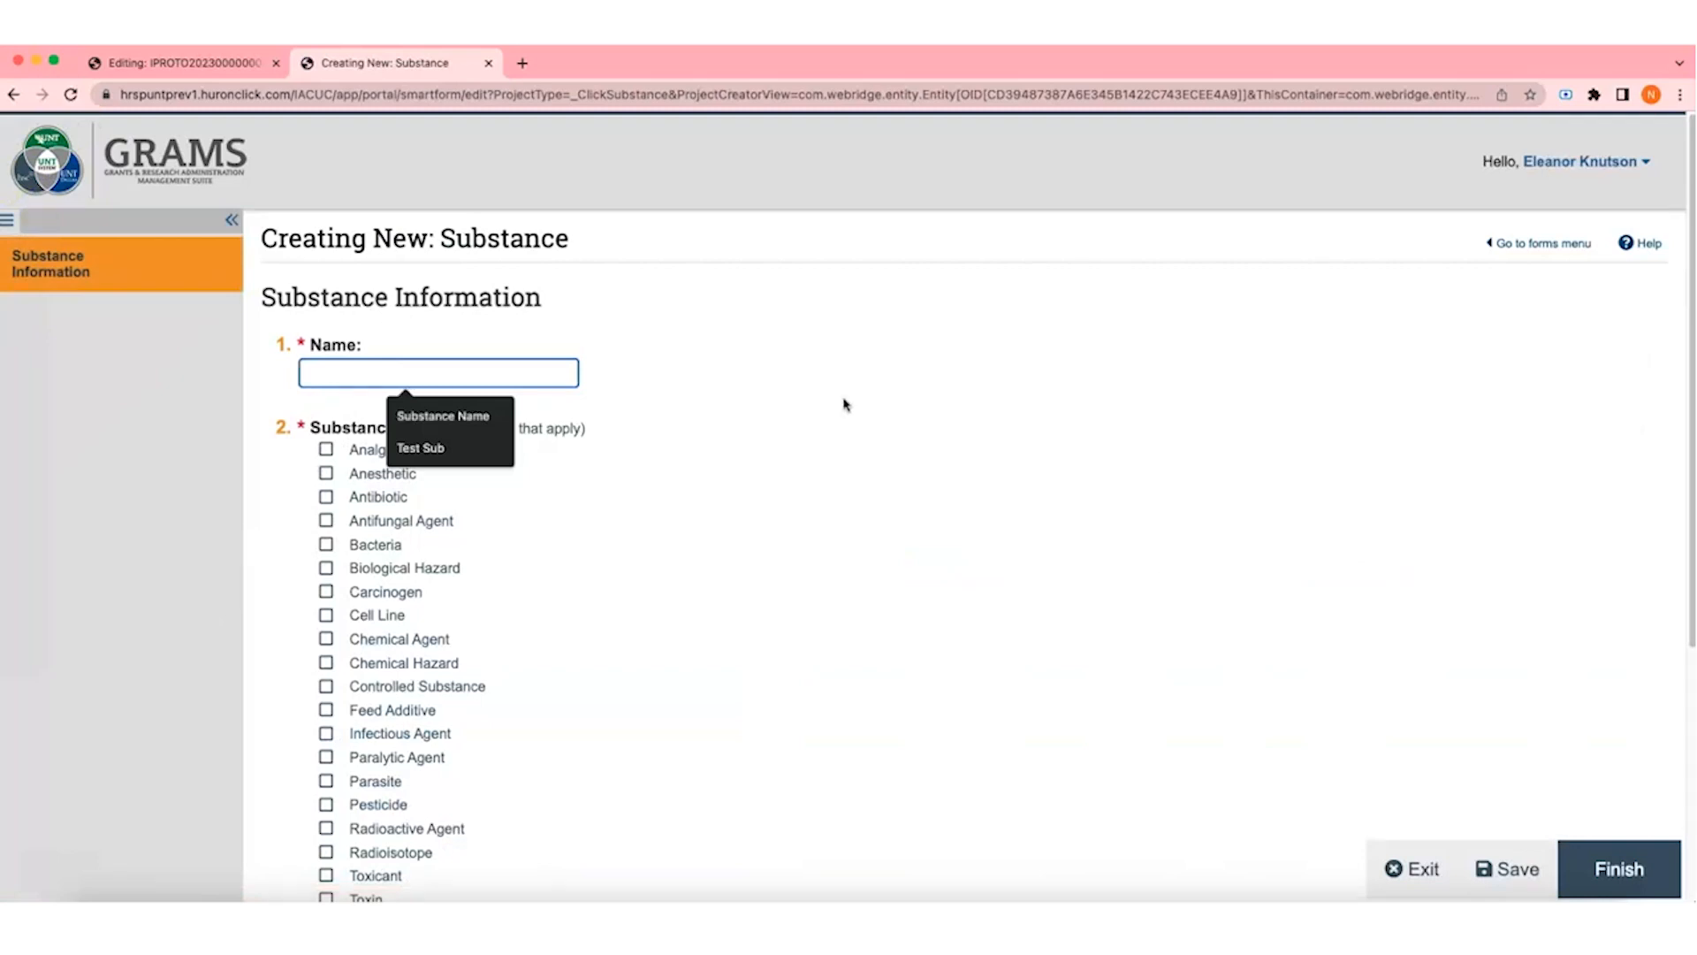
click(504, 415)
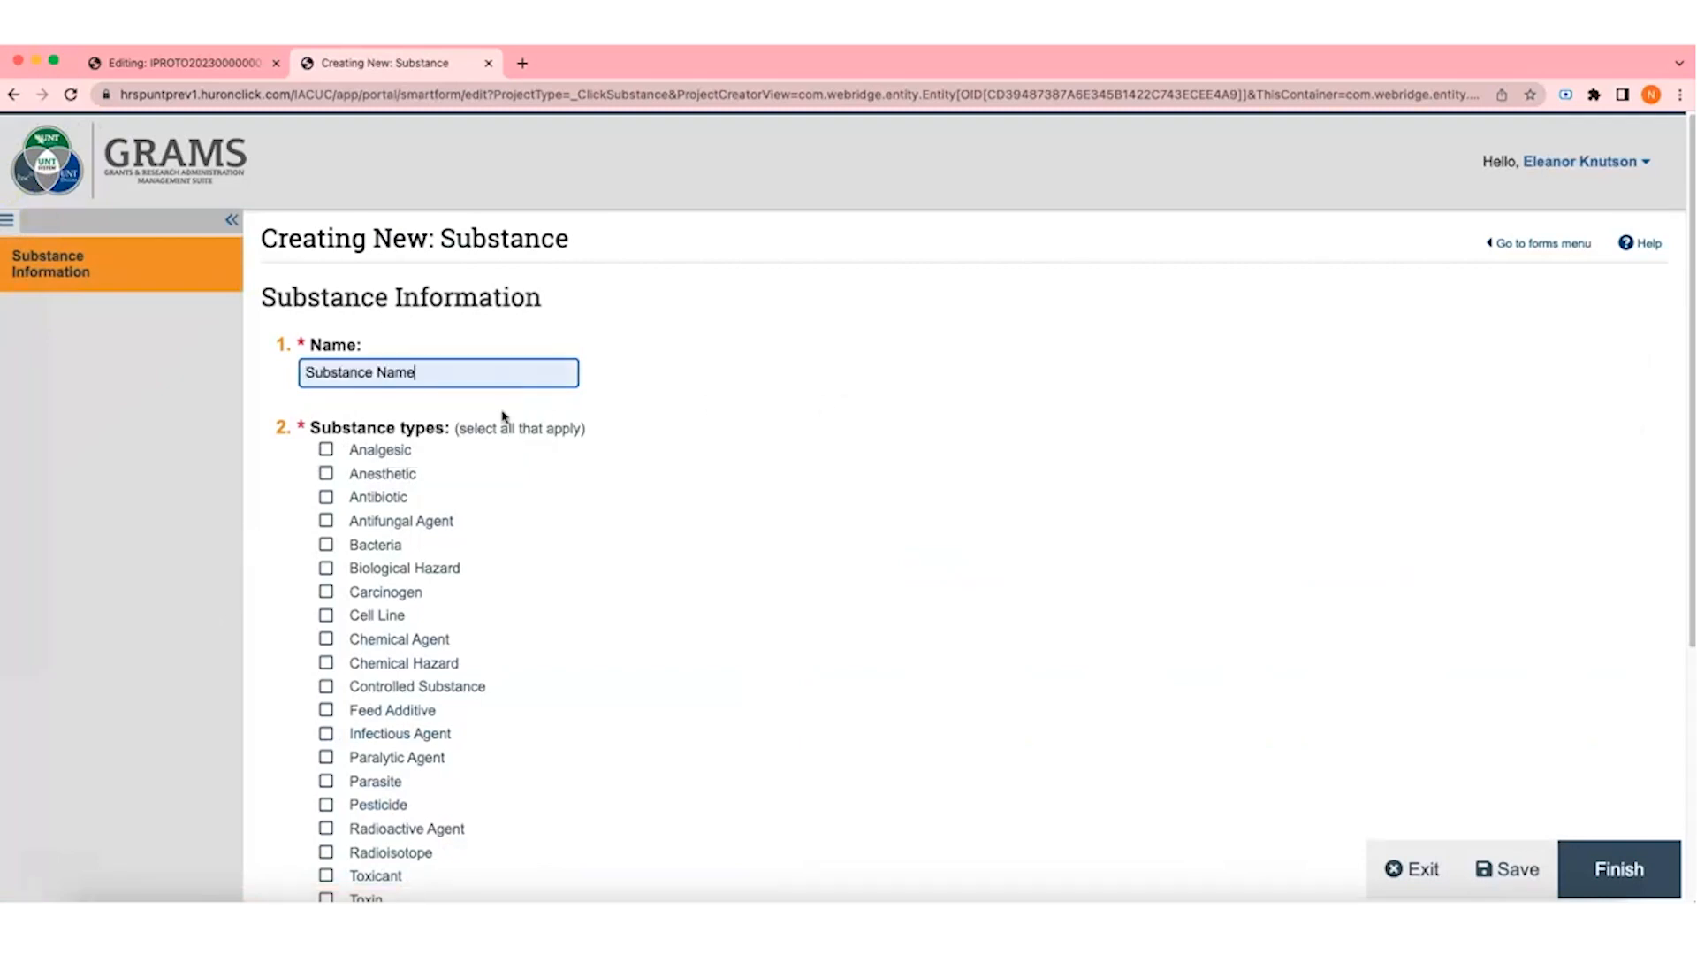
scroll(504, 415, down, 1)
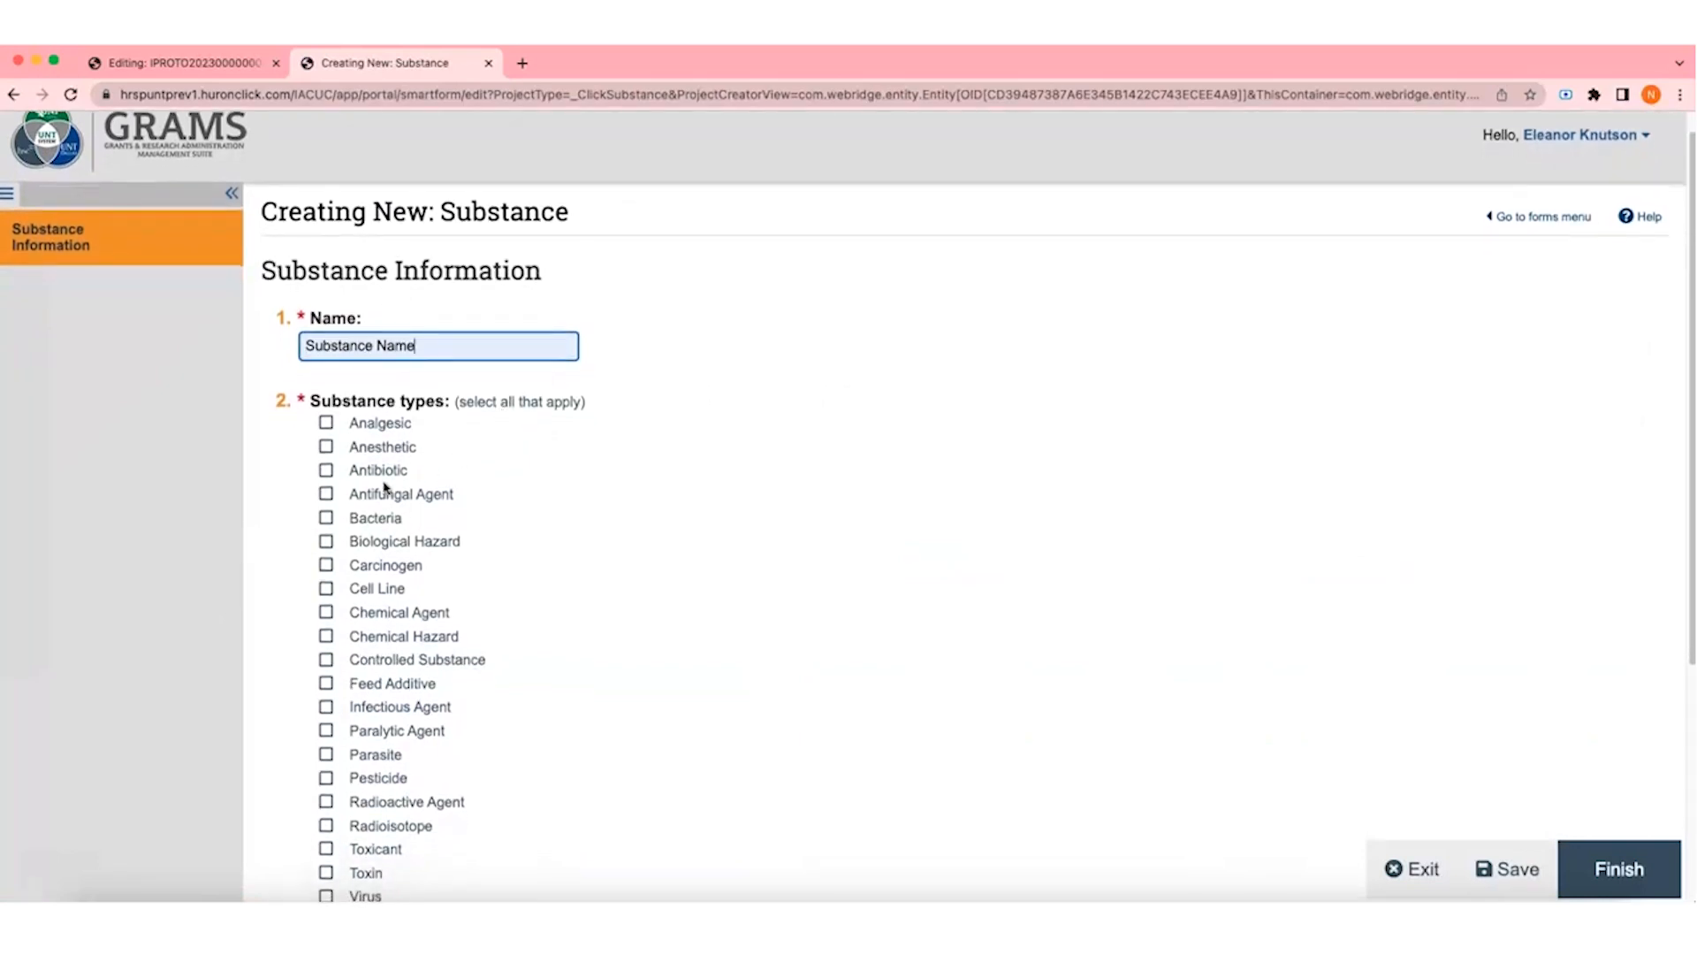
click(326, 423)
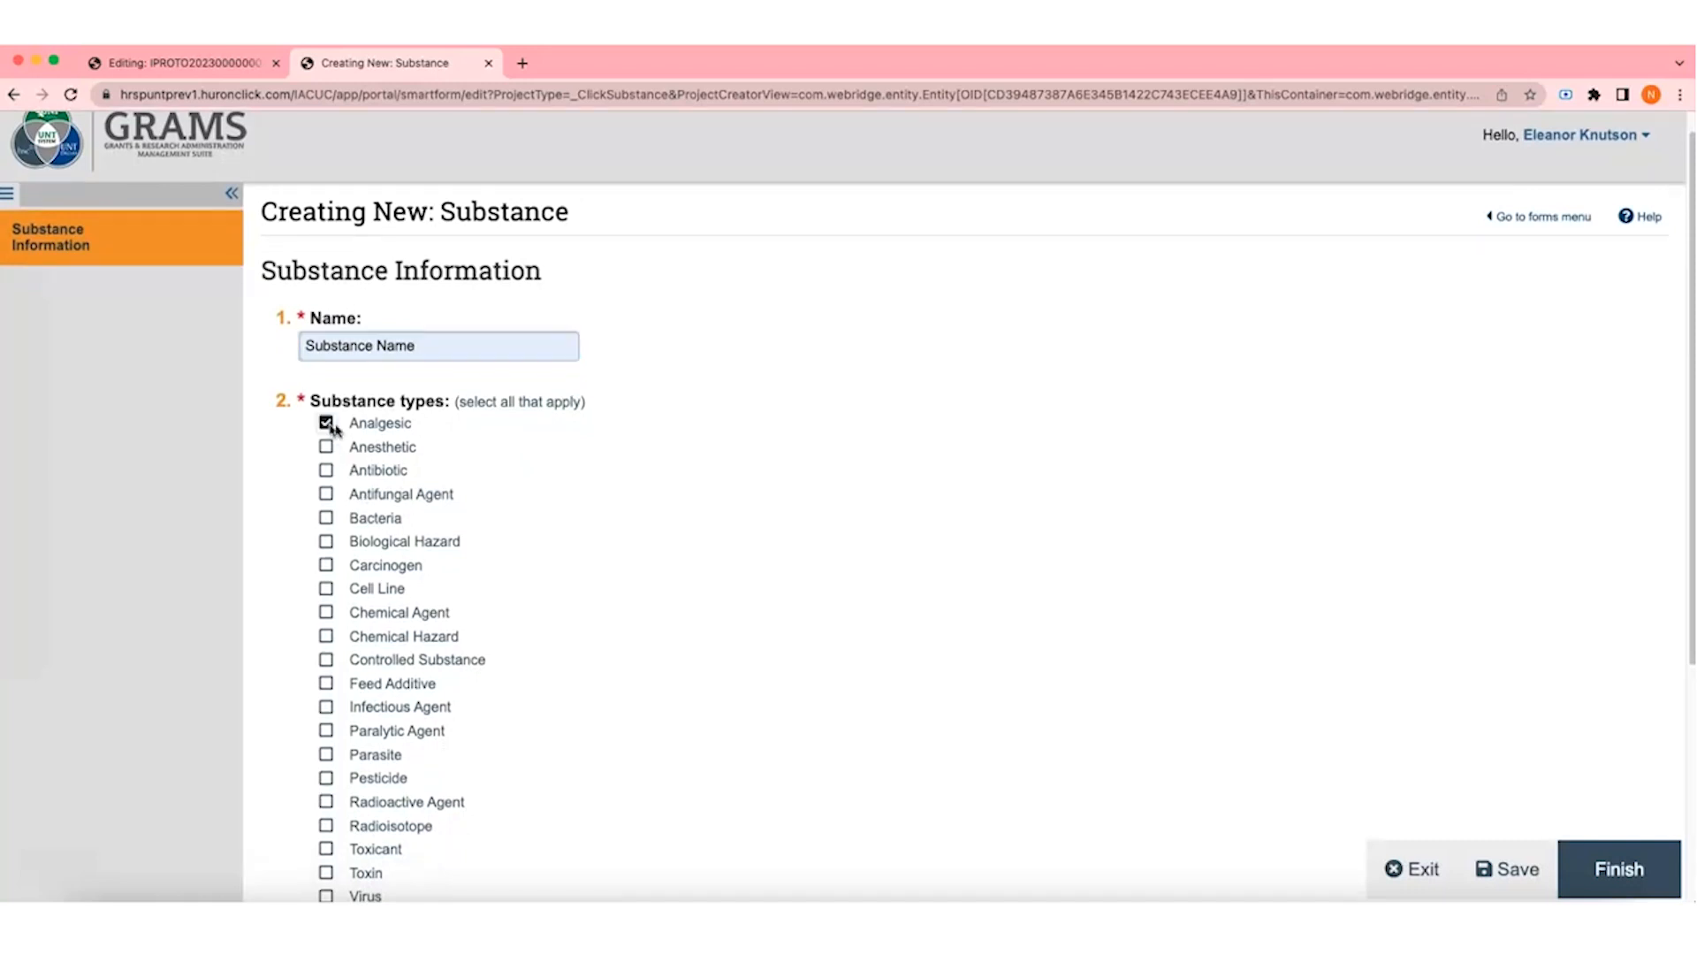
scroll(409, 447, down, 5)
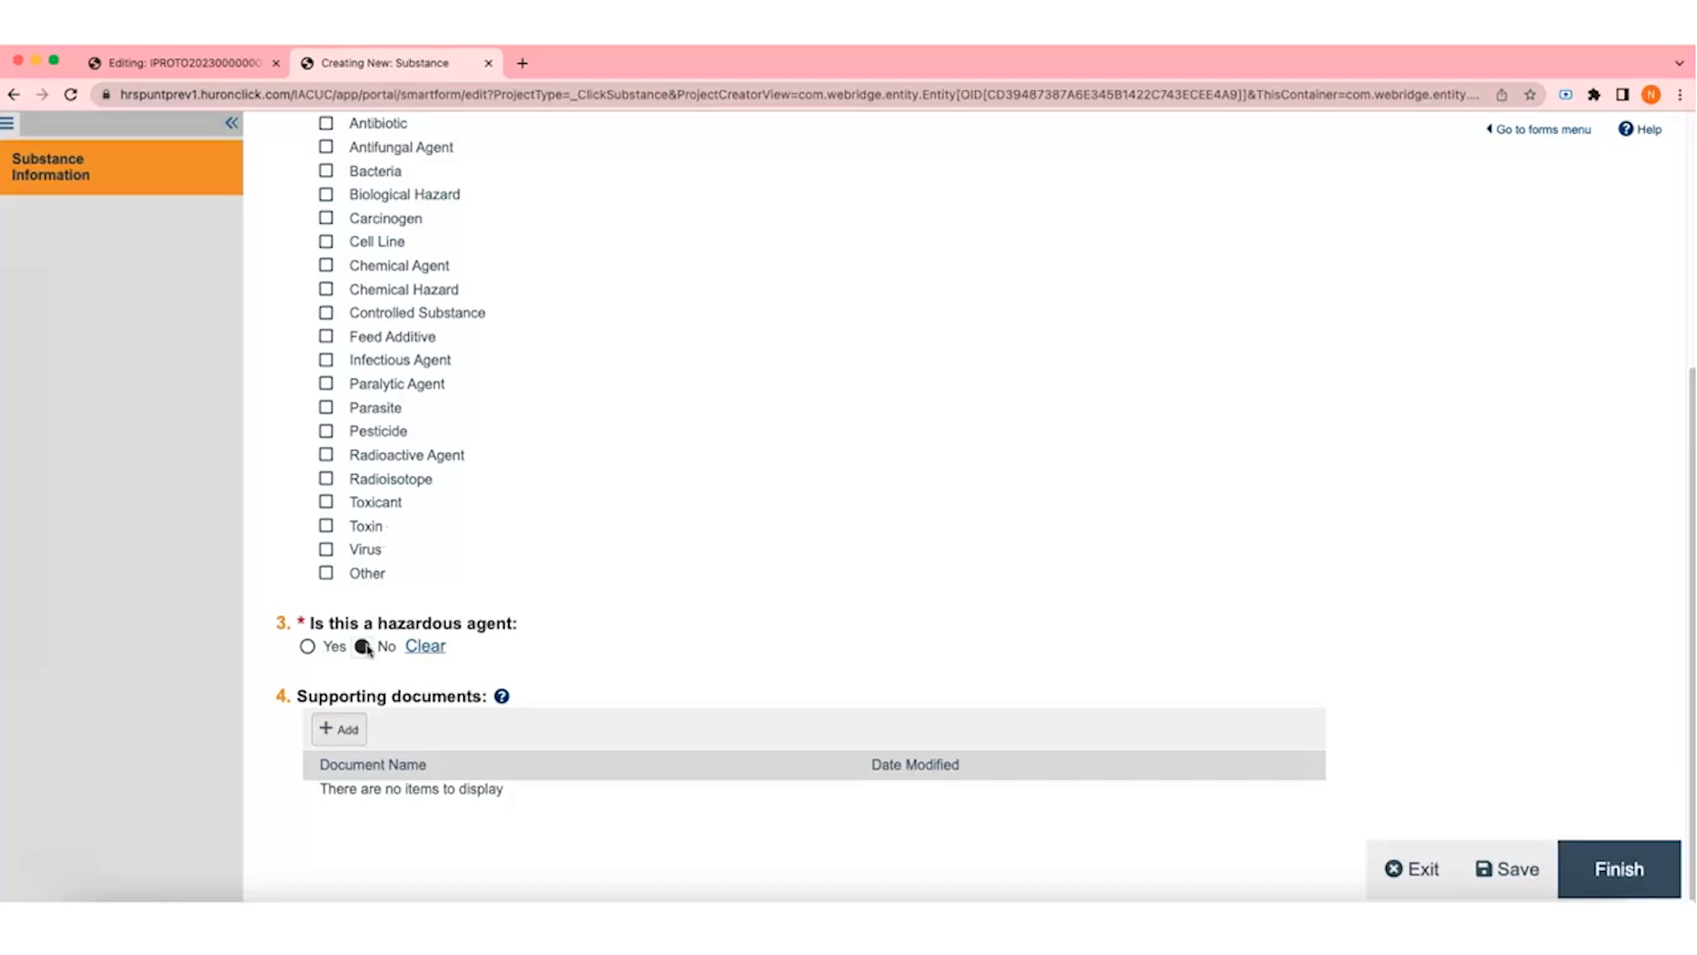
Step: Attach "Substance Lab Sheet- A Very Real Protocol for Very Real Research" as the substance's supporting document, save, and finish the substance
click(346, 732)
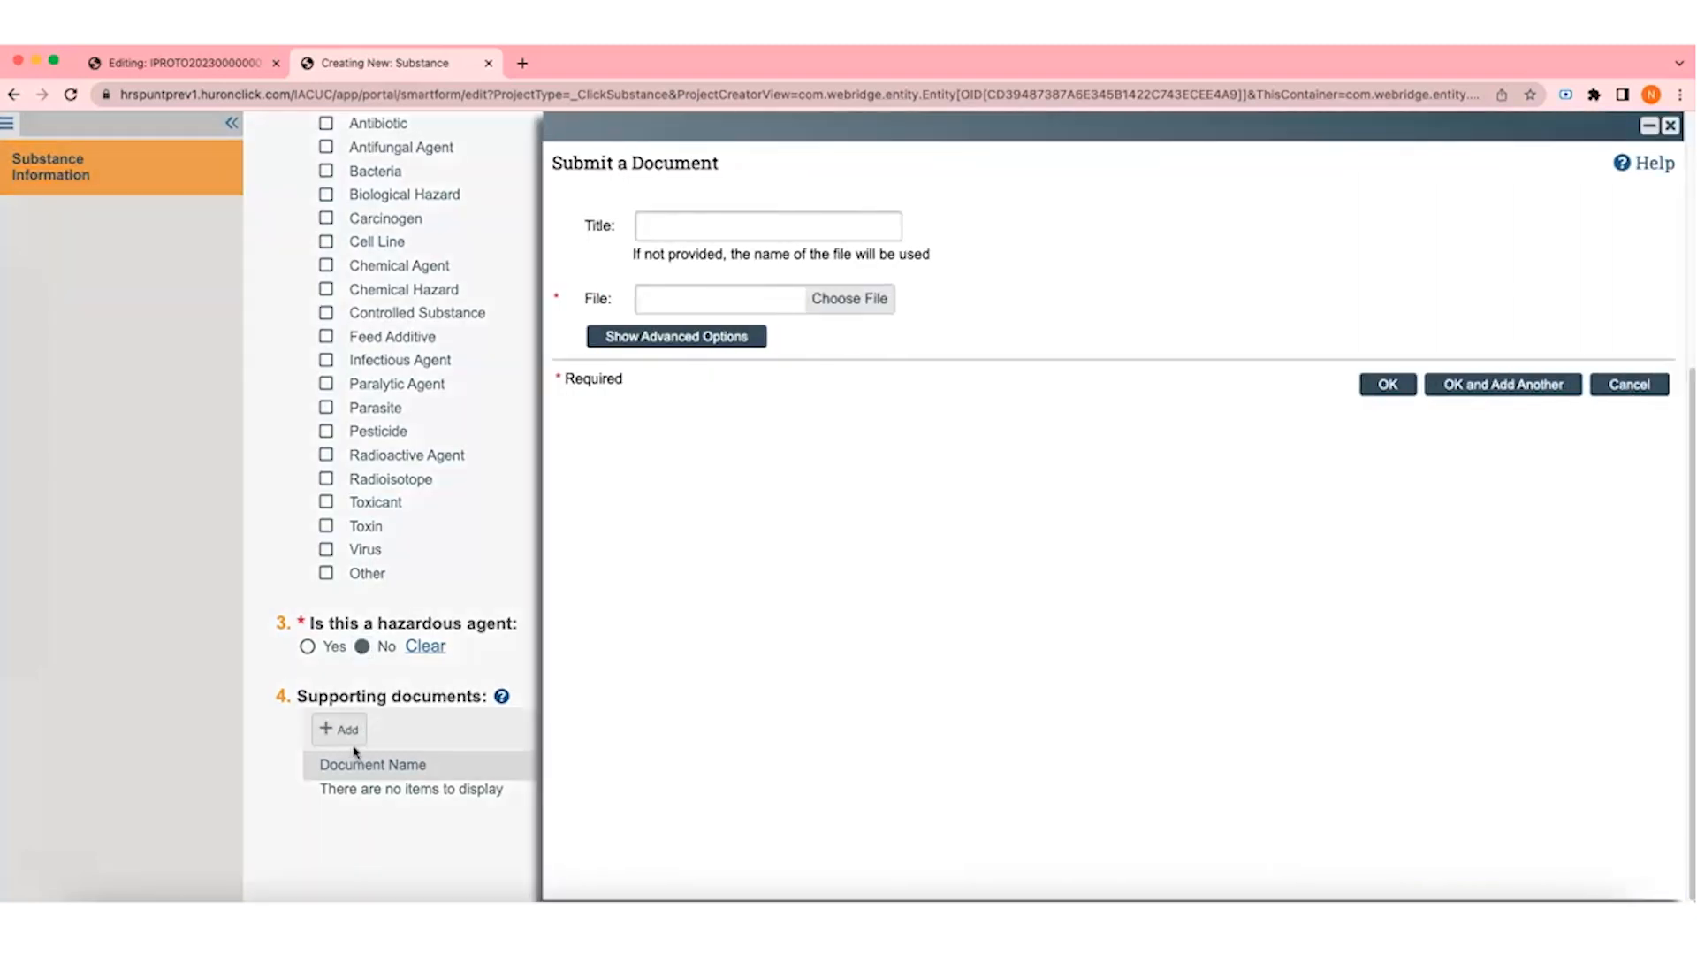
click(854, 303)
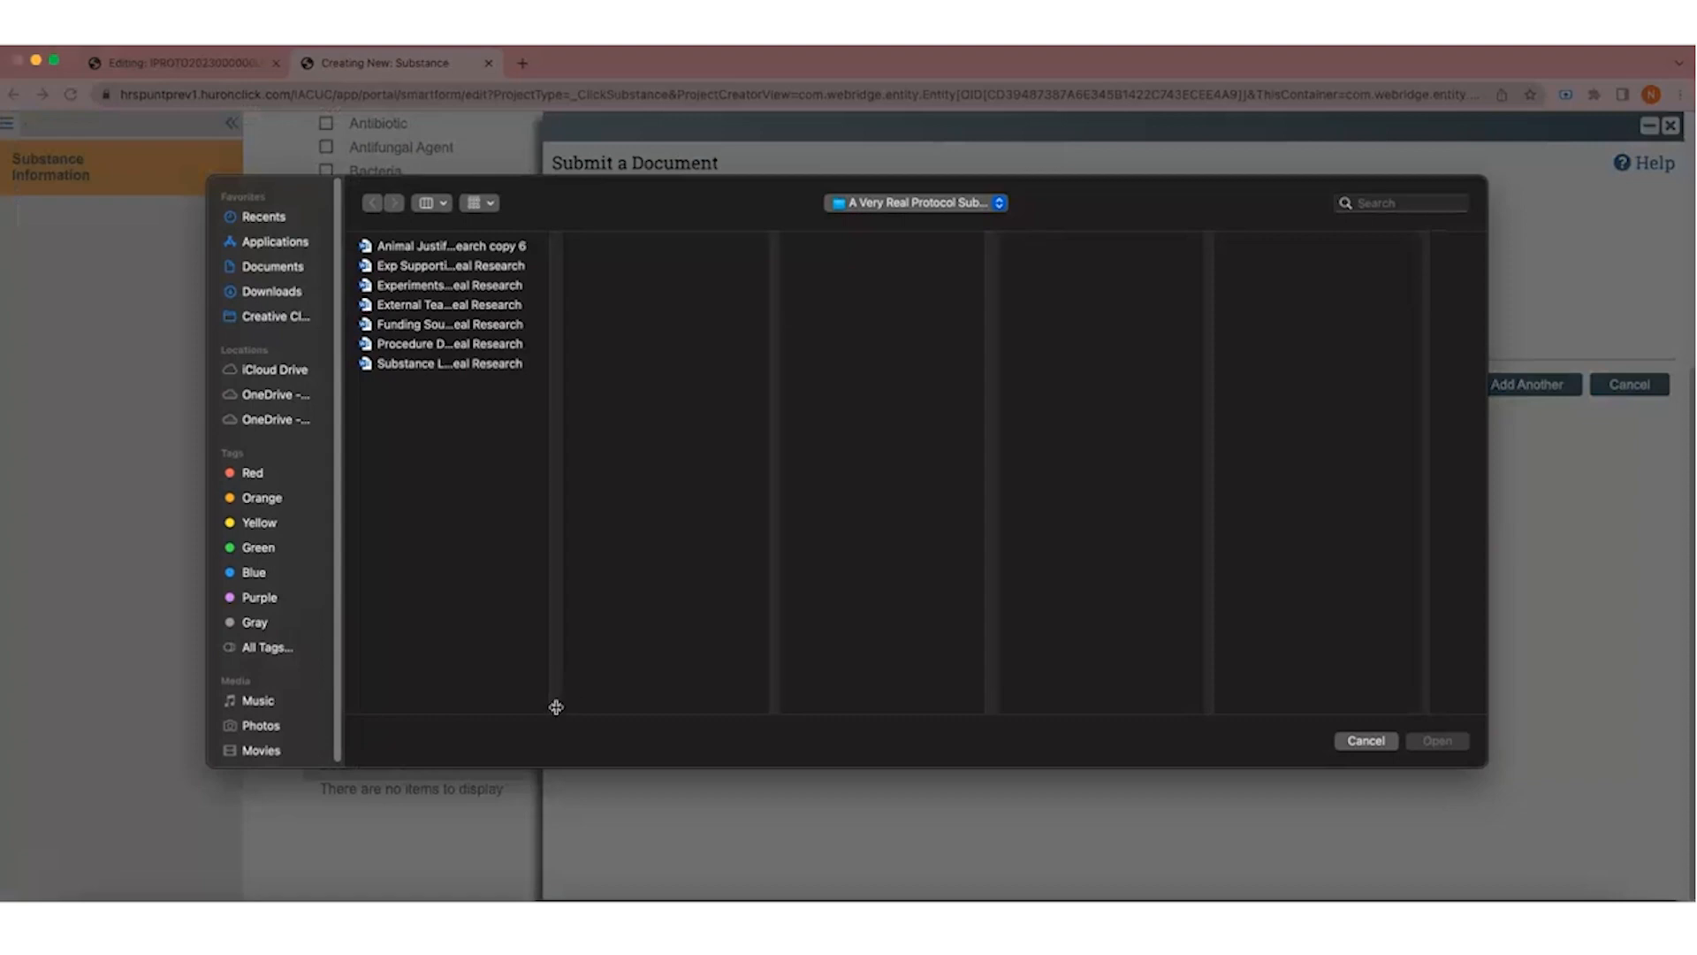
drag(556, 707, 747, 707)
click(475, 364)
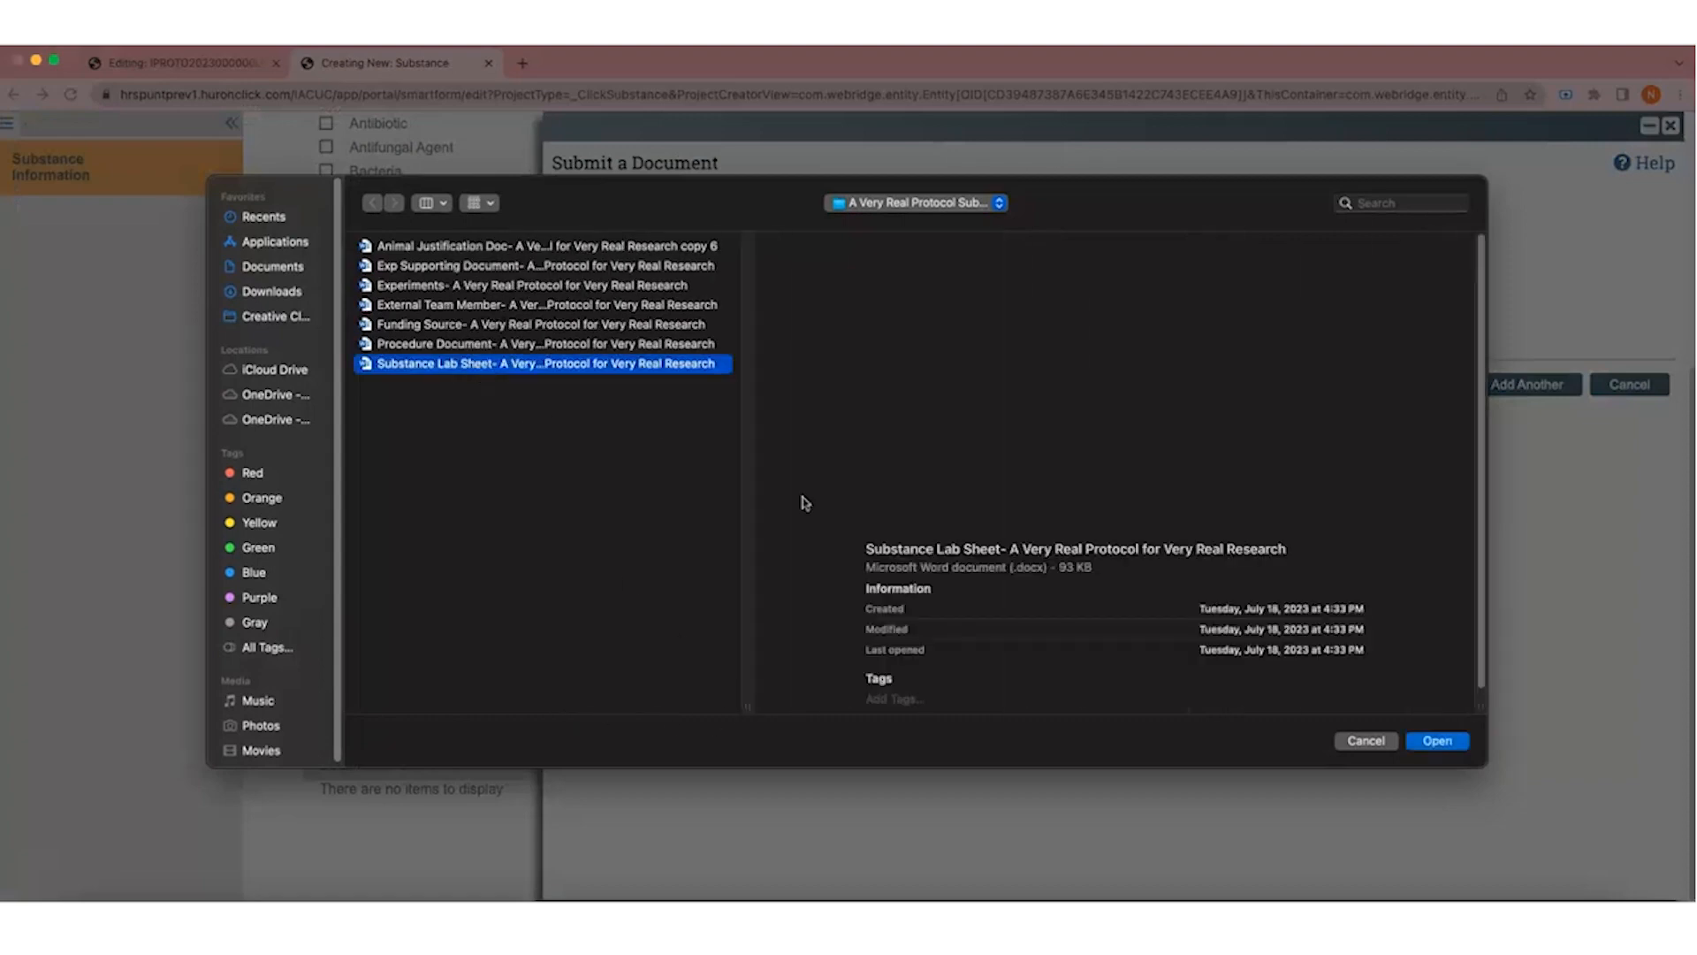
click(1441, 741)
click(1399, 382)
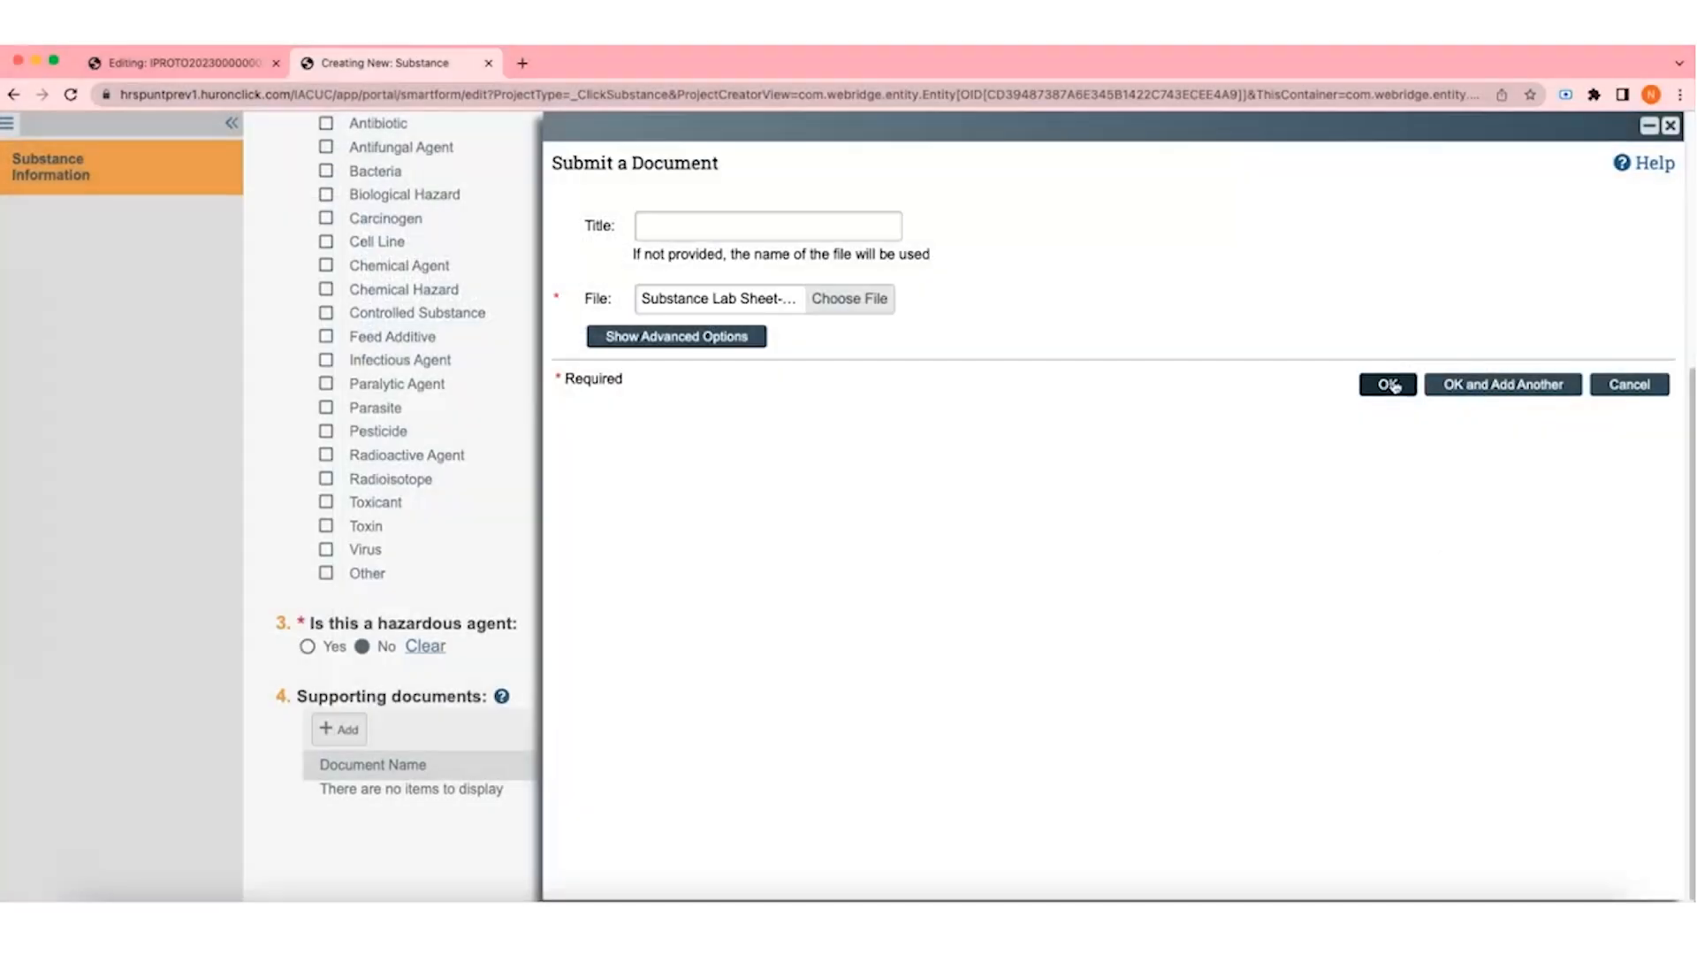
click(1506, 871)
click(1611, 871)
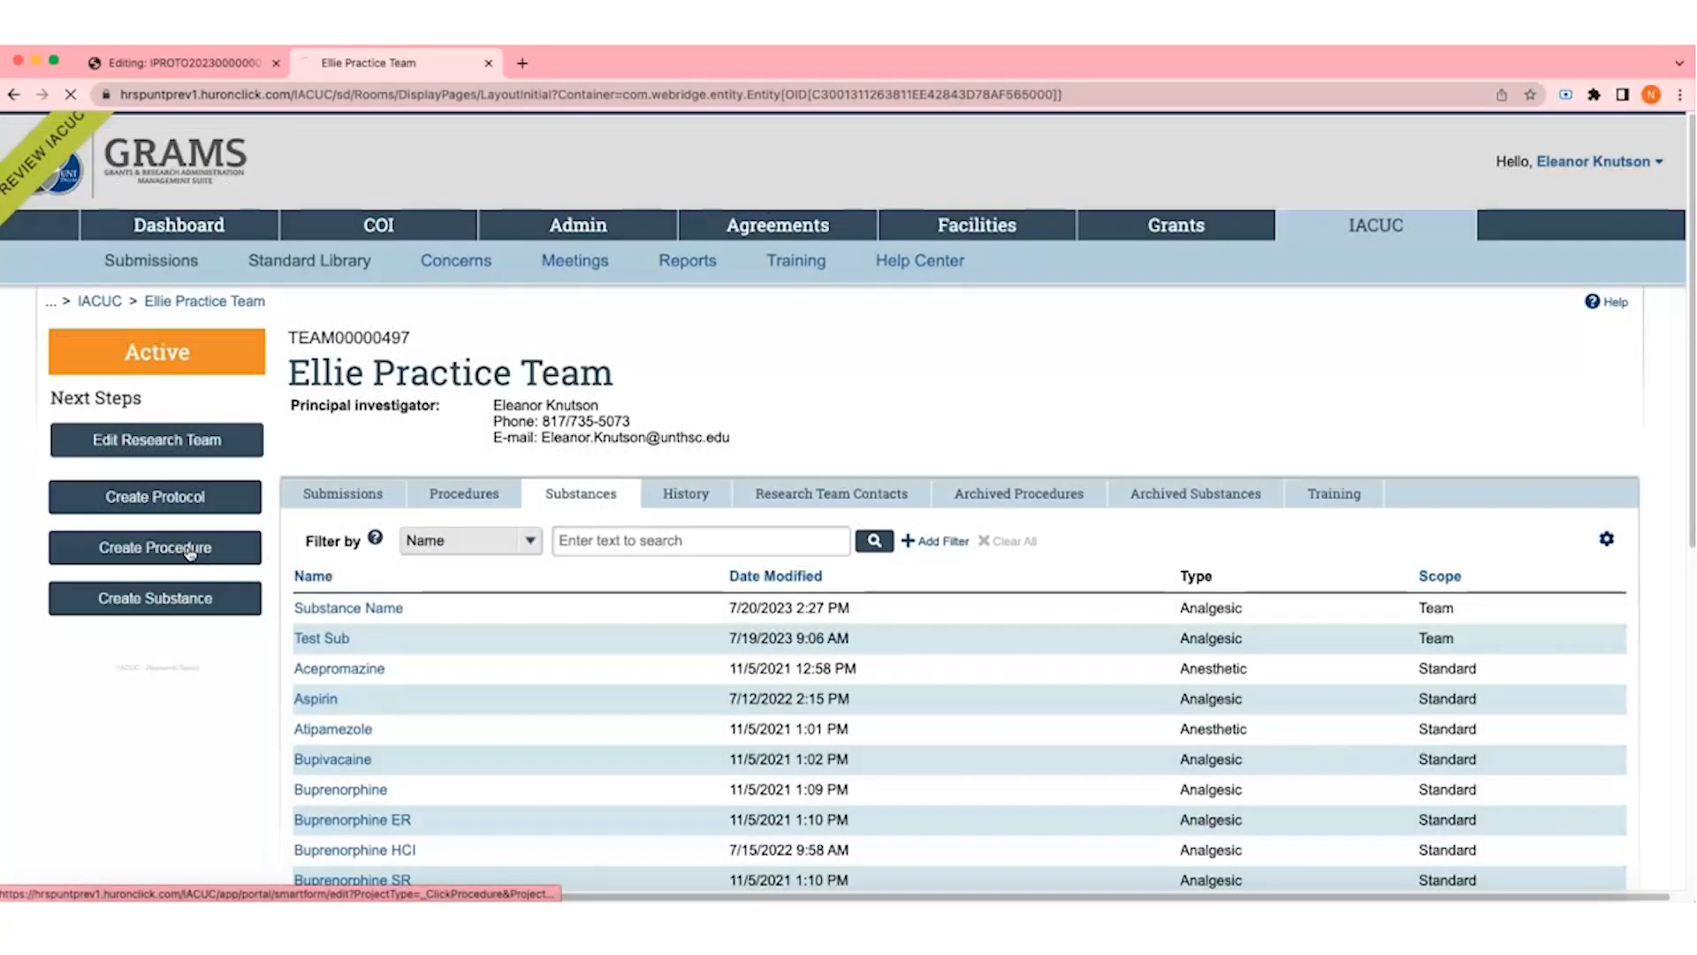
Step: Create a new procedure for the research team named "Test Proc" with the procedure type Behavioral
click(190, 554)
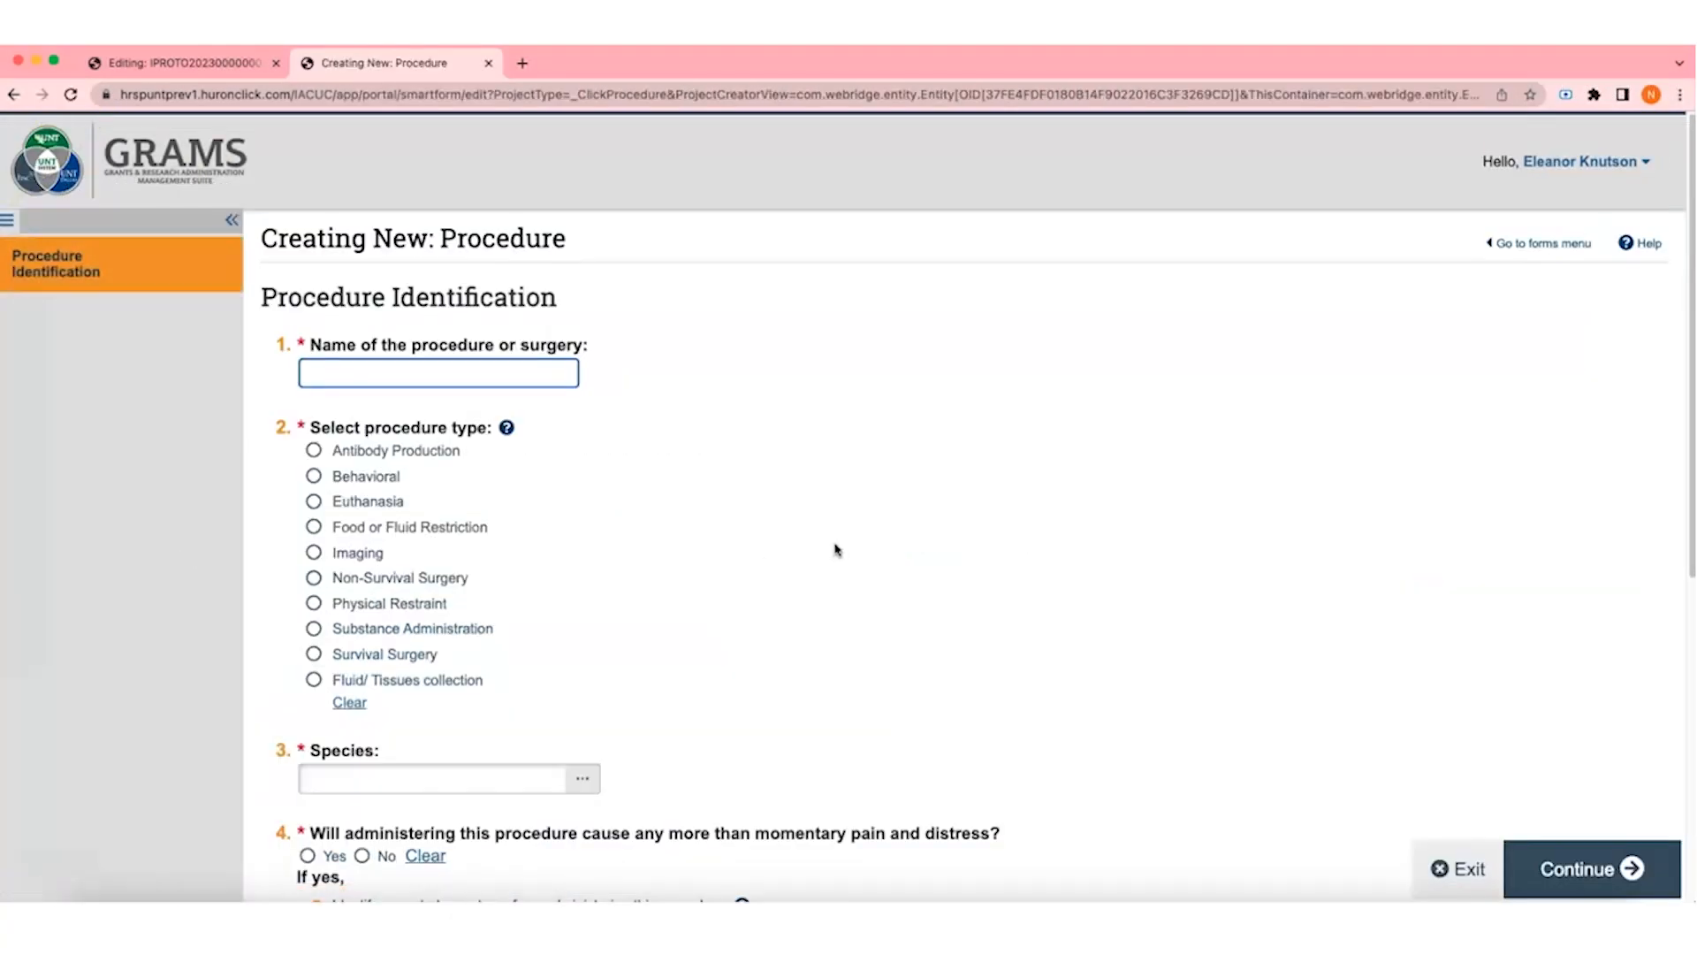
click(546, 369)
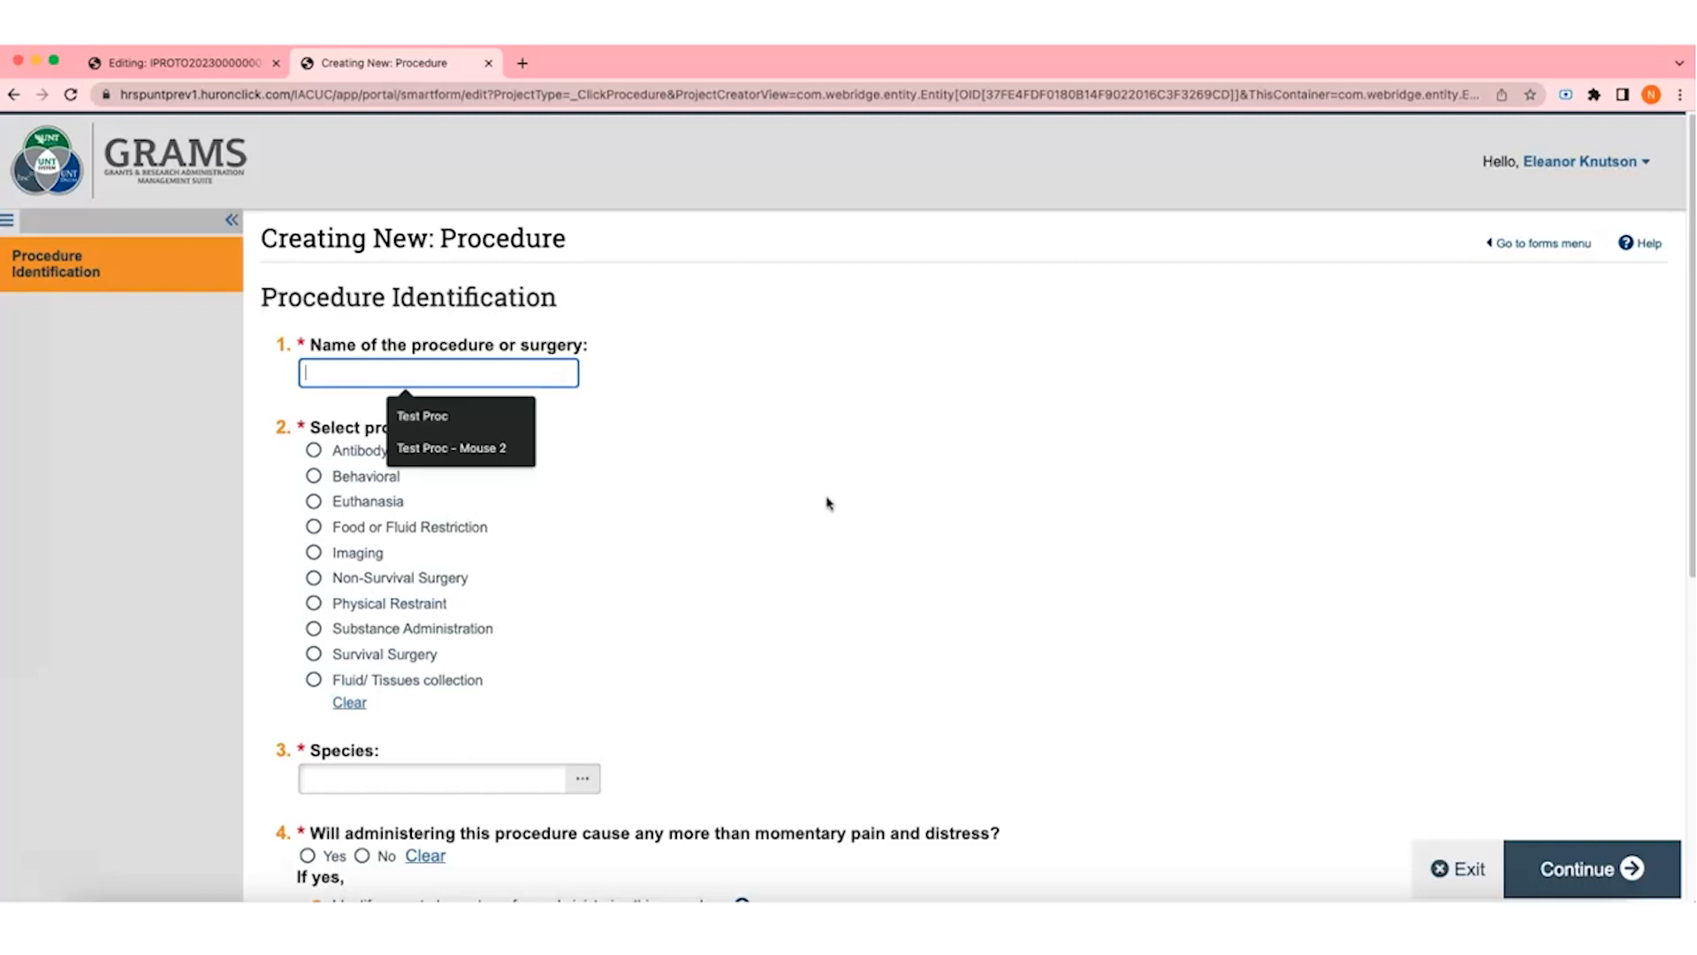
click(477, 415)
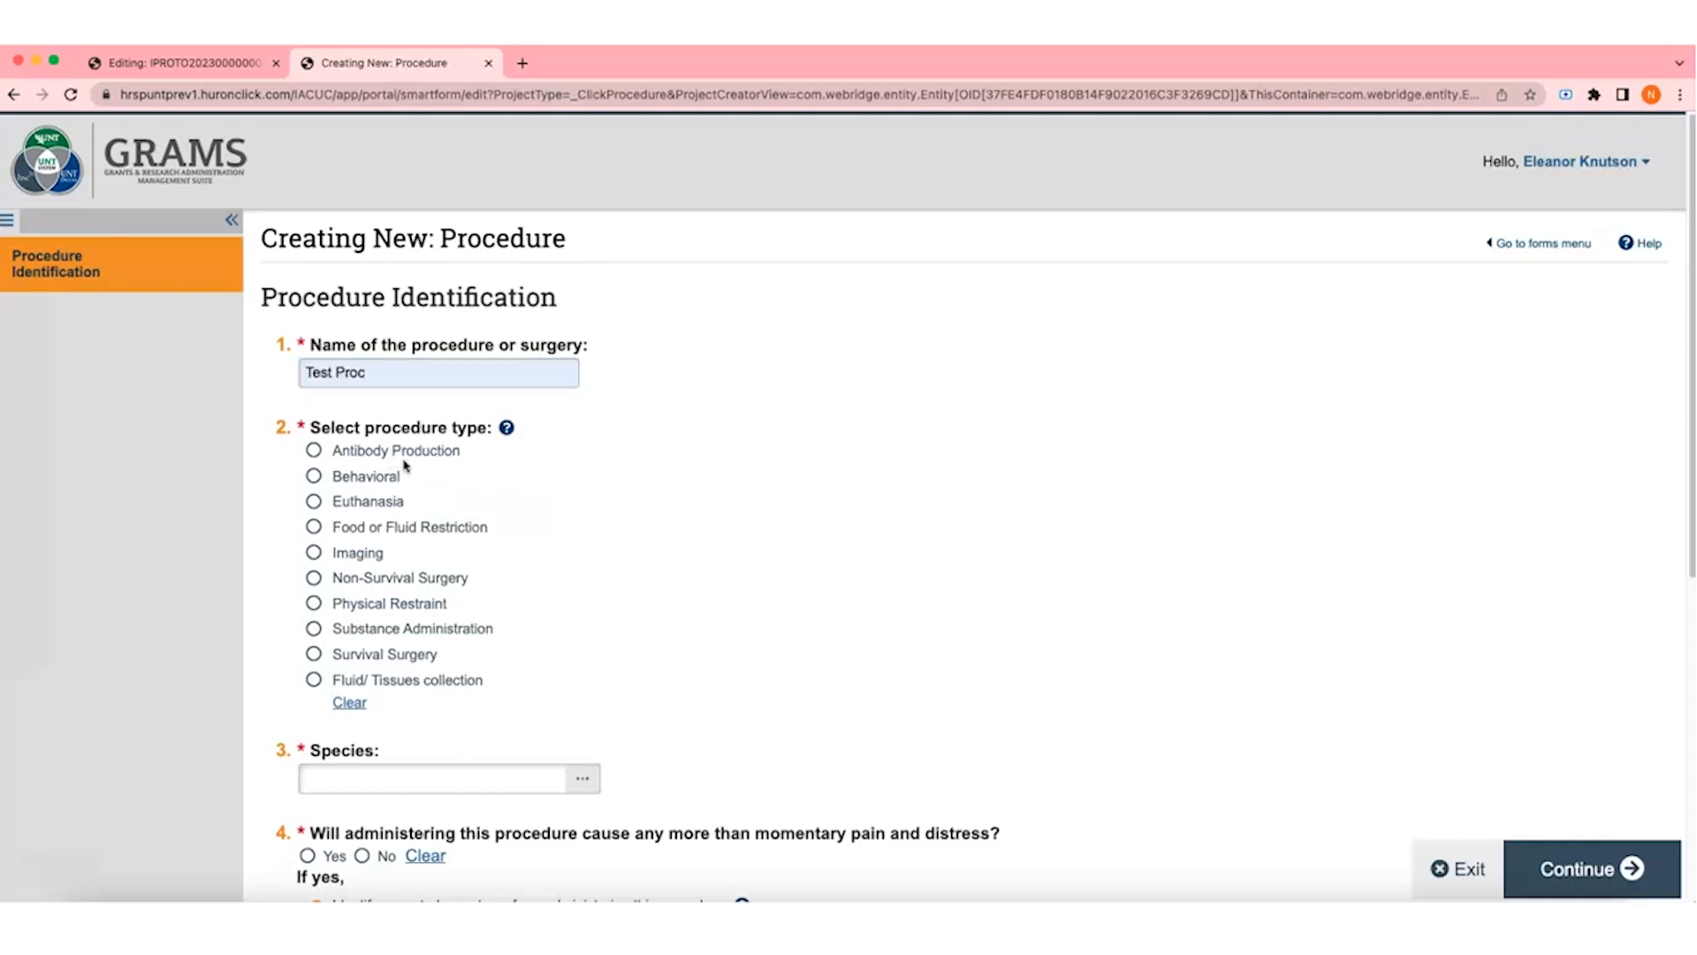
scroll(652, 549, down, 3)
Step: Filter the species list by the common name "rat" and set the procedure's species to Rat
click(580, 527)
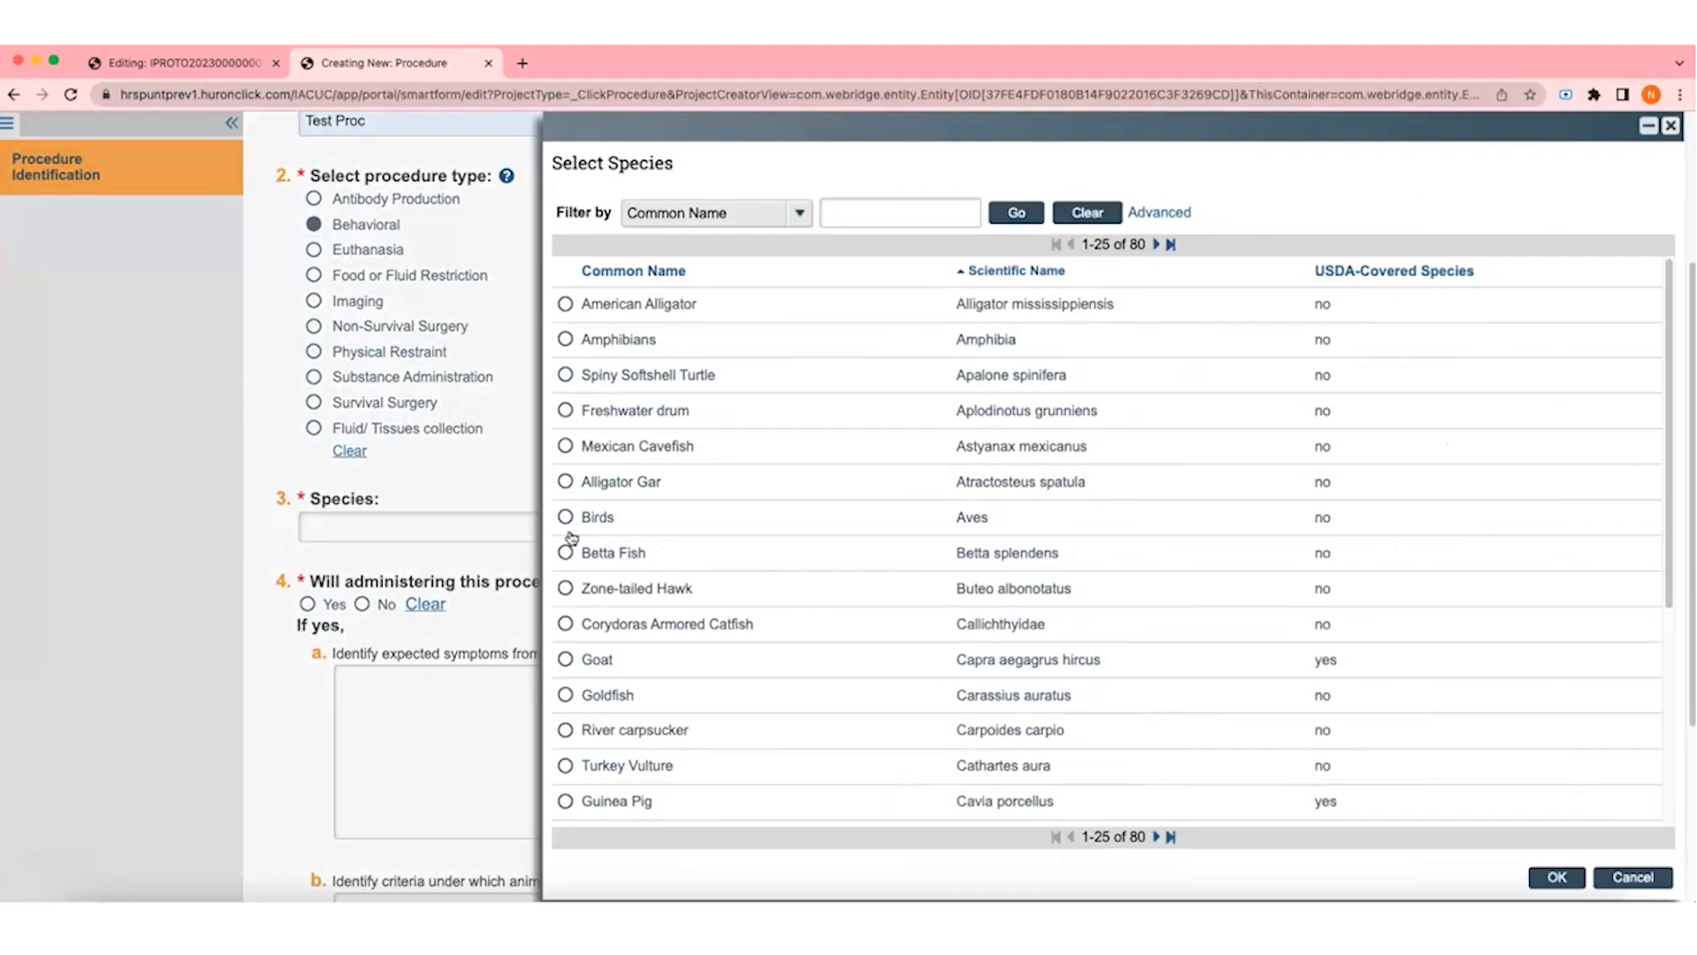
click(827, 214)
text(rat)
click(1016, 212)
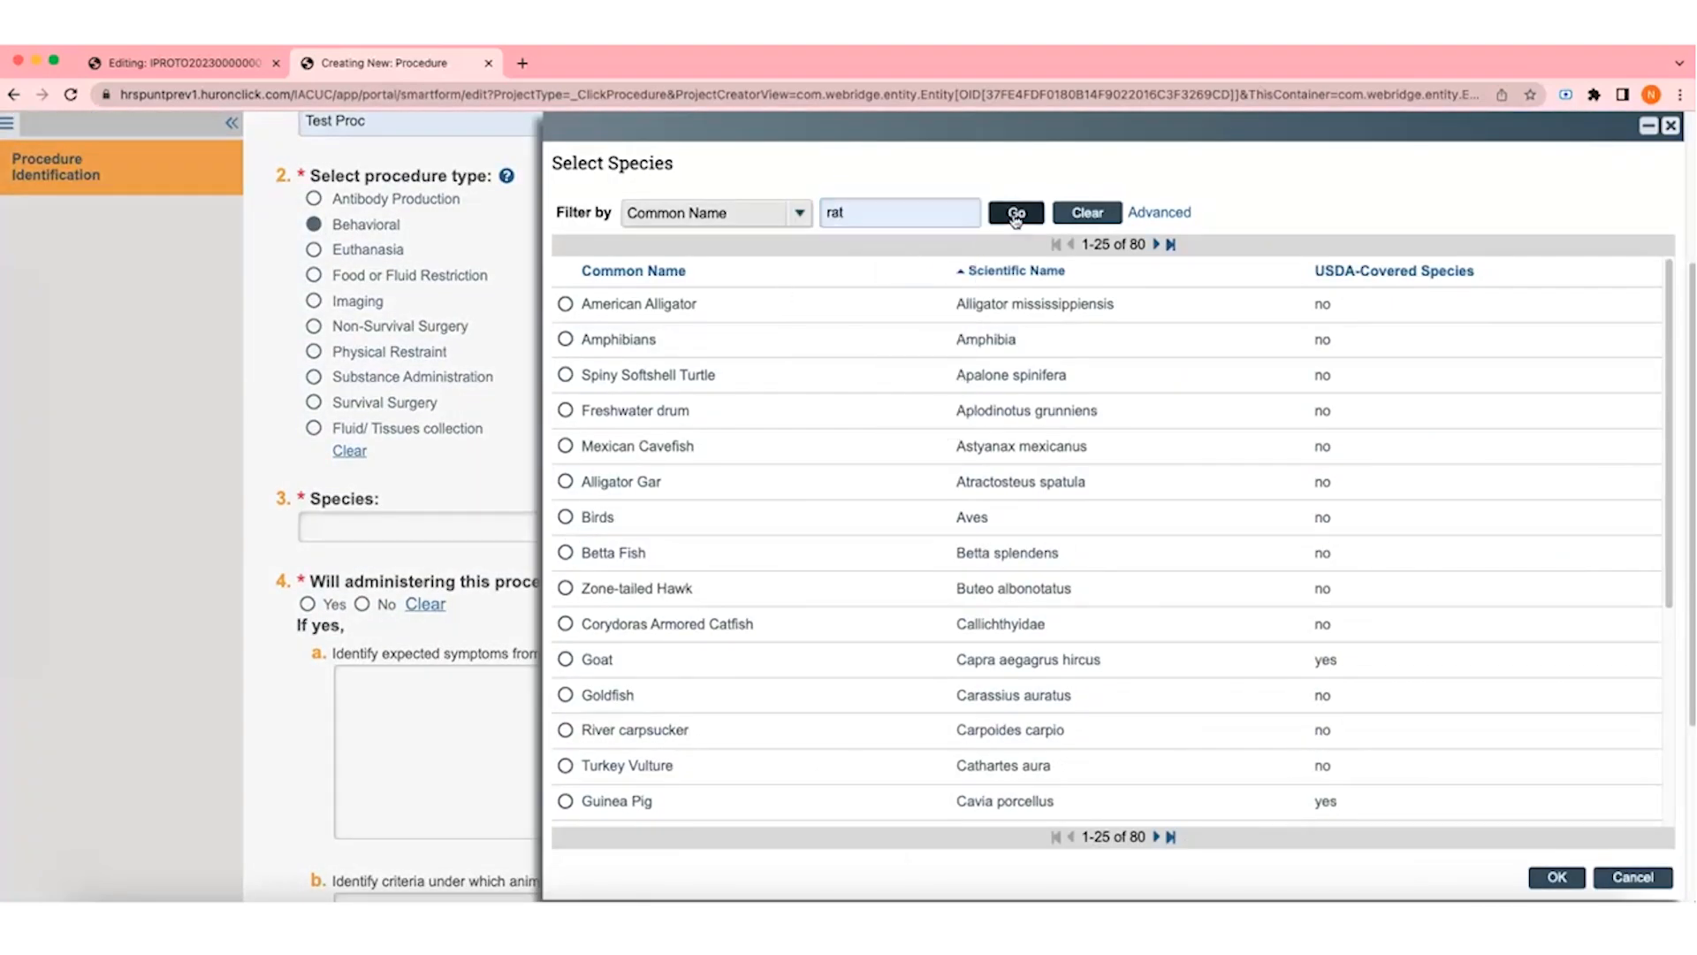
click(565, 304)
click(1556, 374)
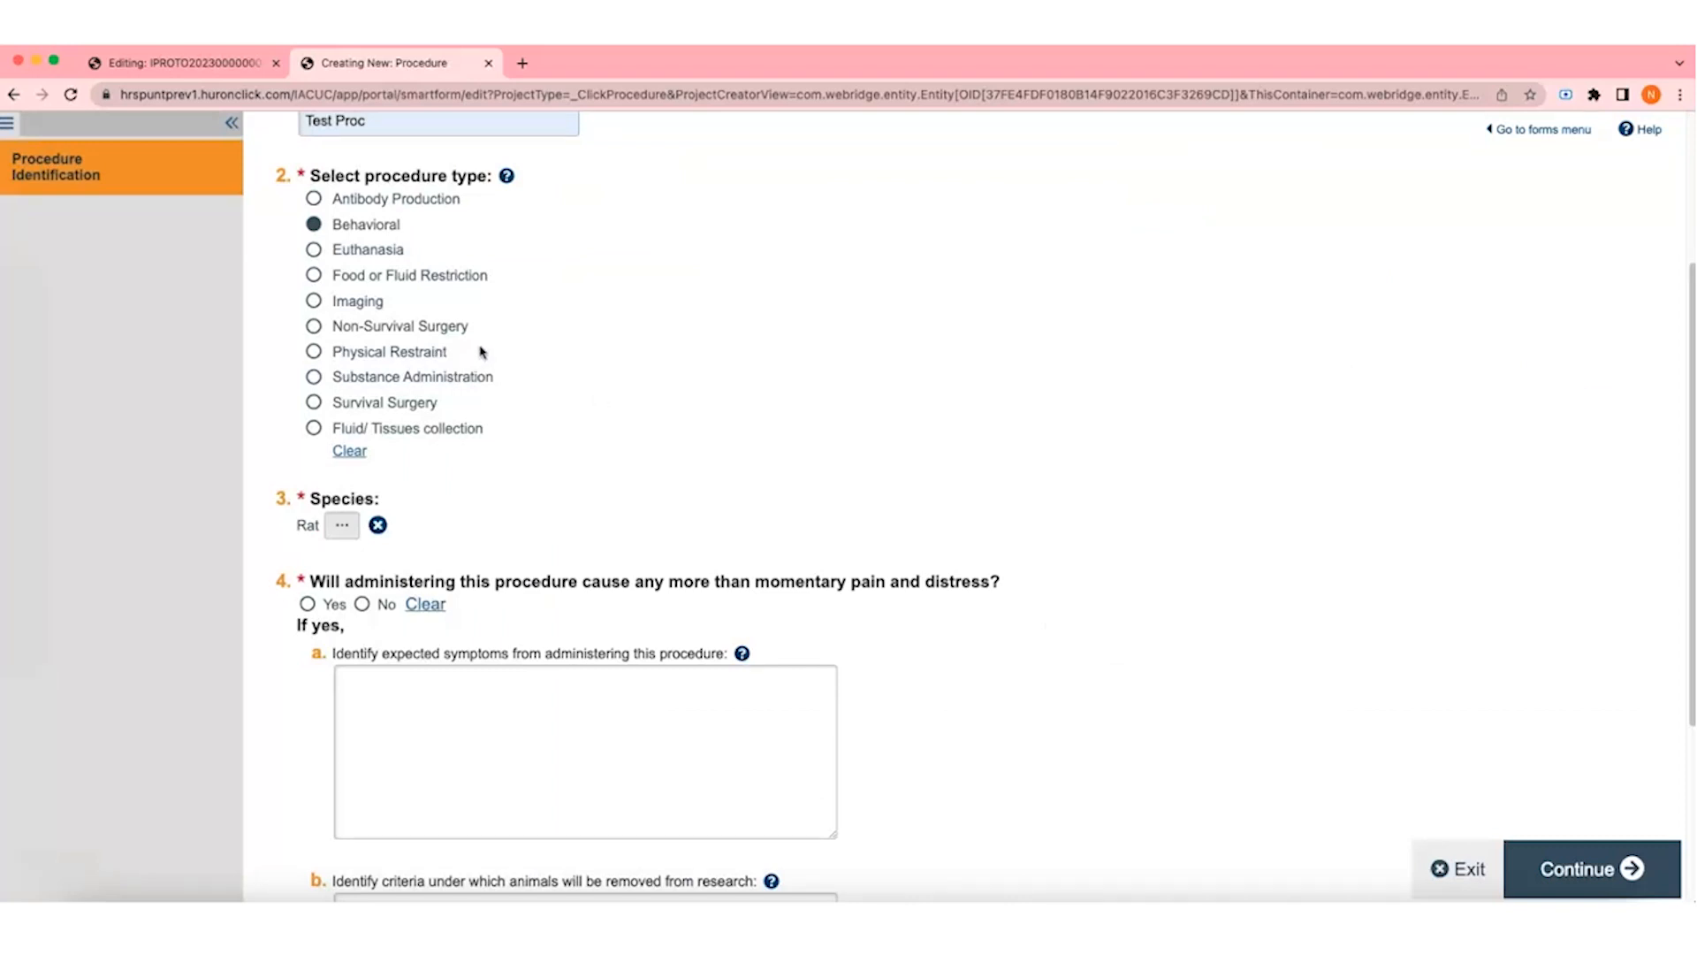
Step: Mark the procedure as causing more than momentary pain, enter "Answer to part a" for symptoms and "Answer to part b" for removal criteria, and continue
scroll(487, 352, down, 2)
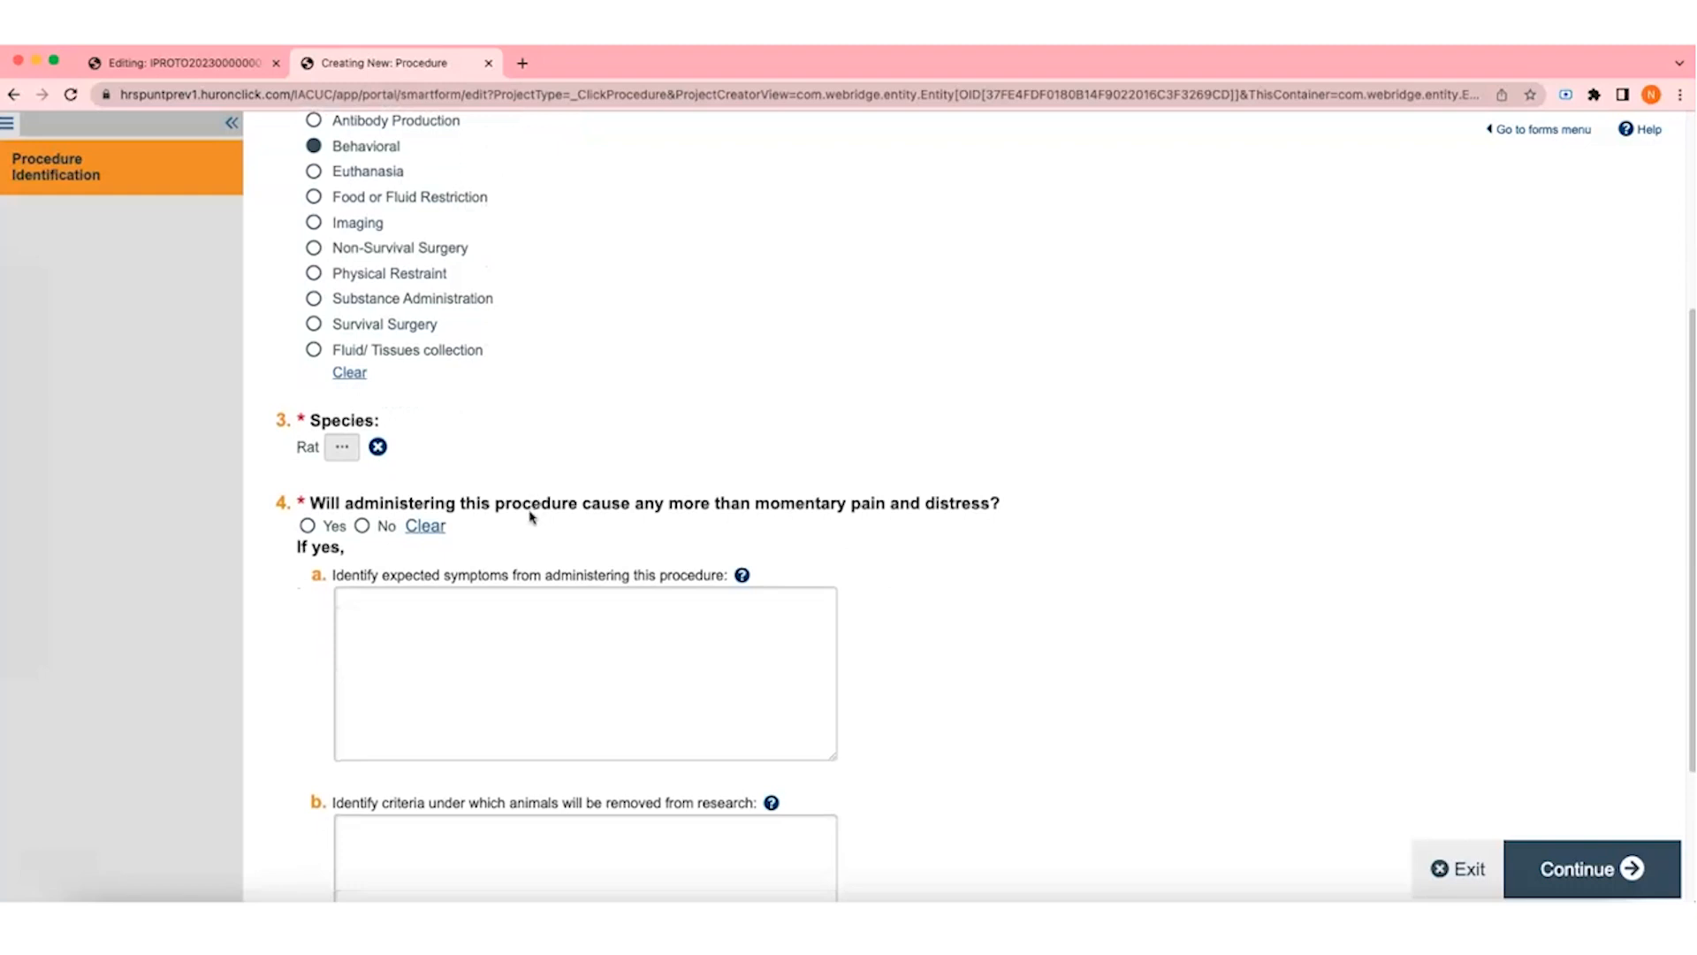
click(361, 527)
click(308, 526)
click(527, 642)
text(Answer to part a)
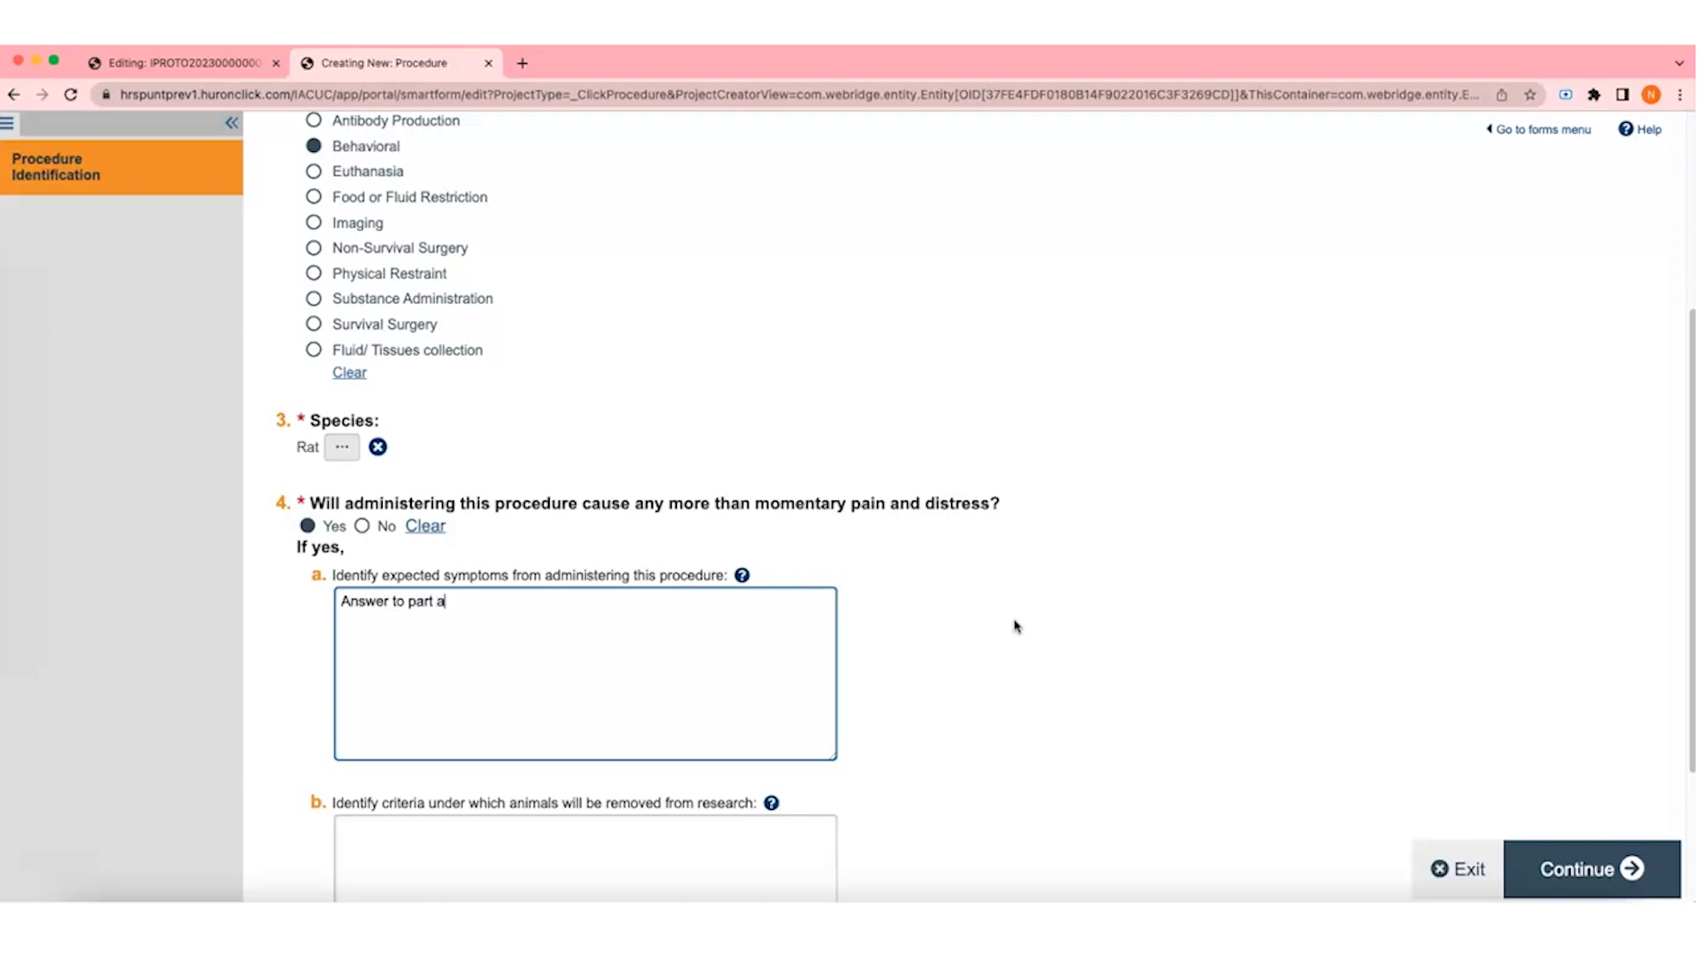
scroll(1015, 626, down, 3)
click(494, 667)
text(Answer to part b)
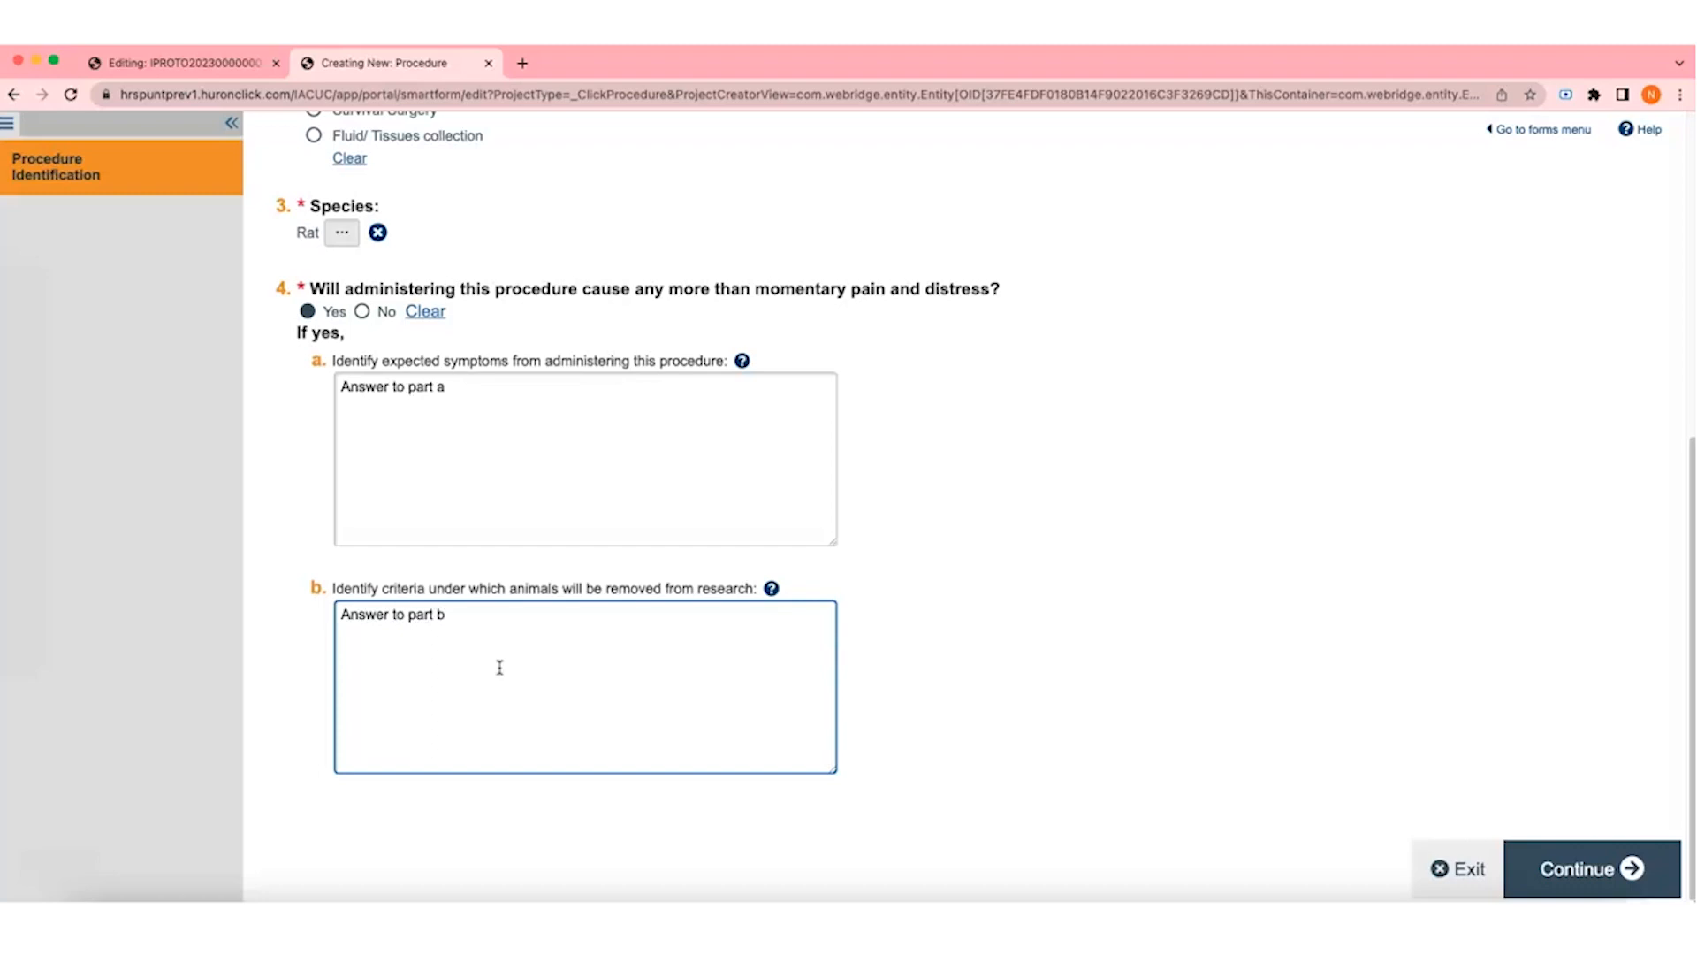
click(1074, 671)
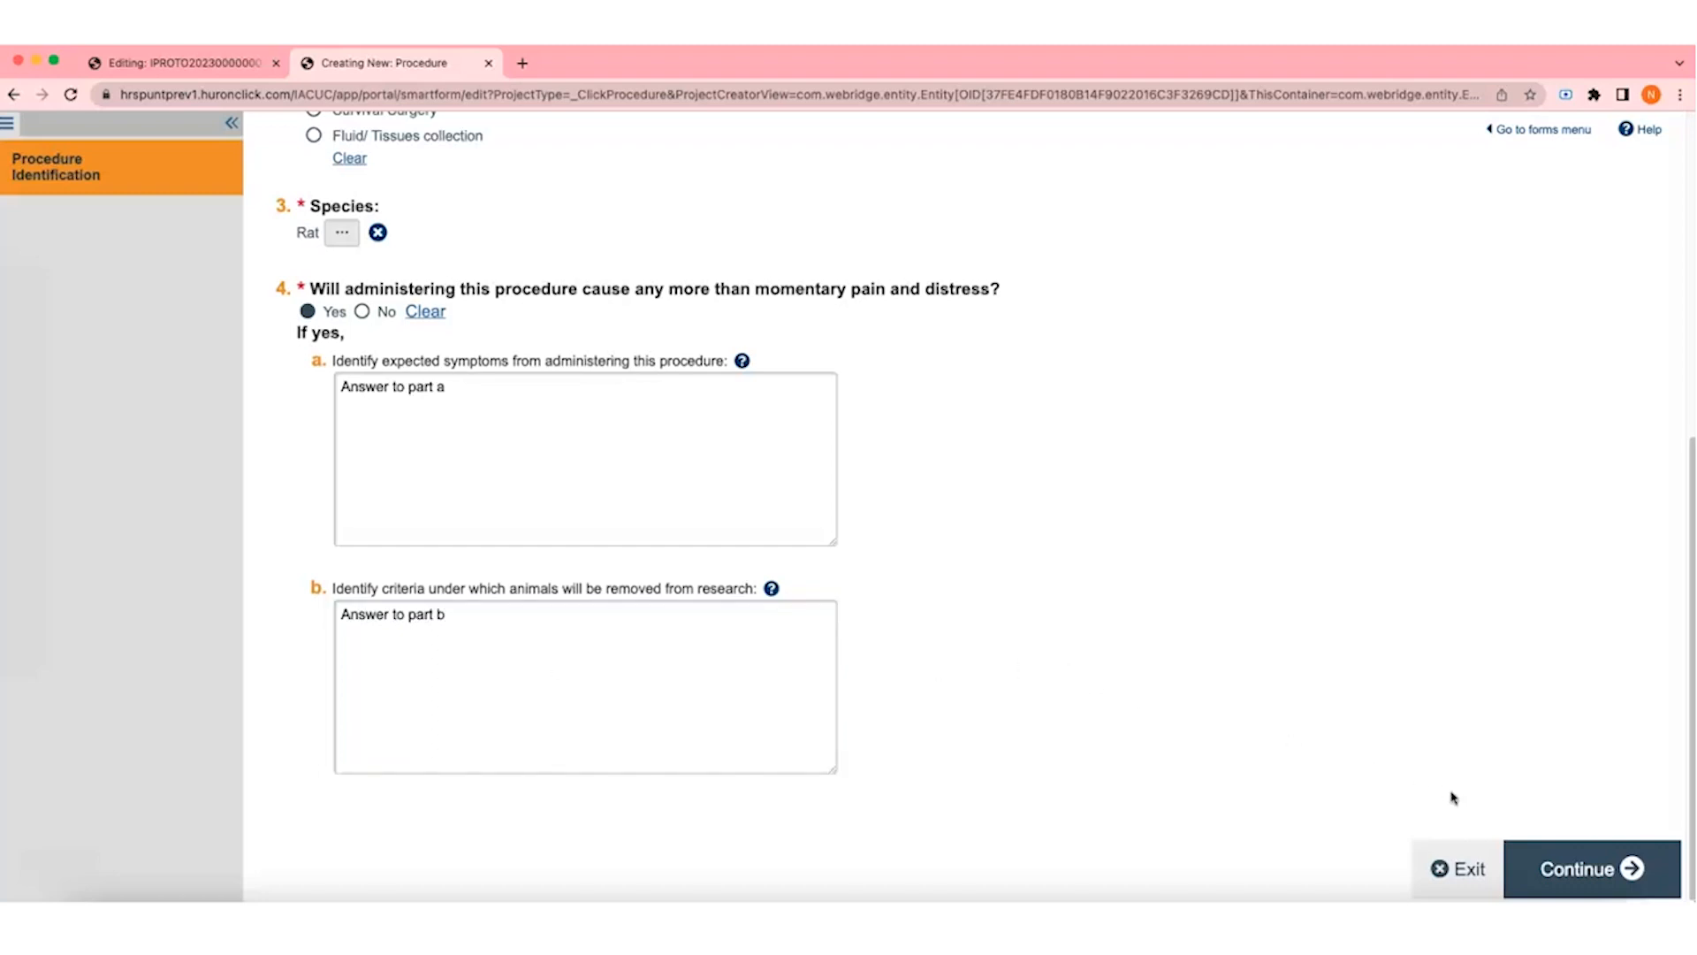
click(1552, 864)
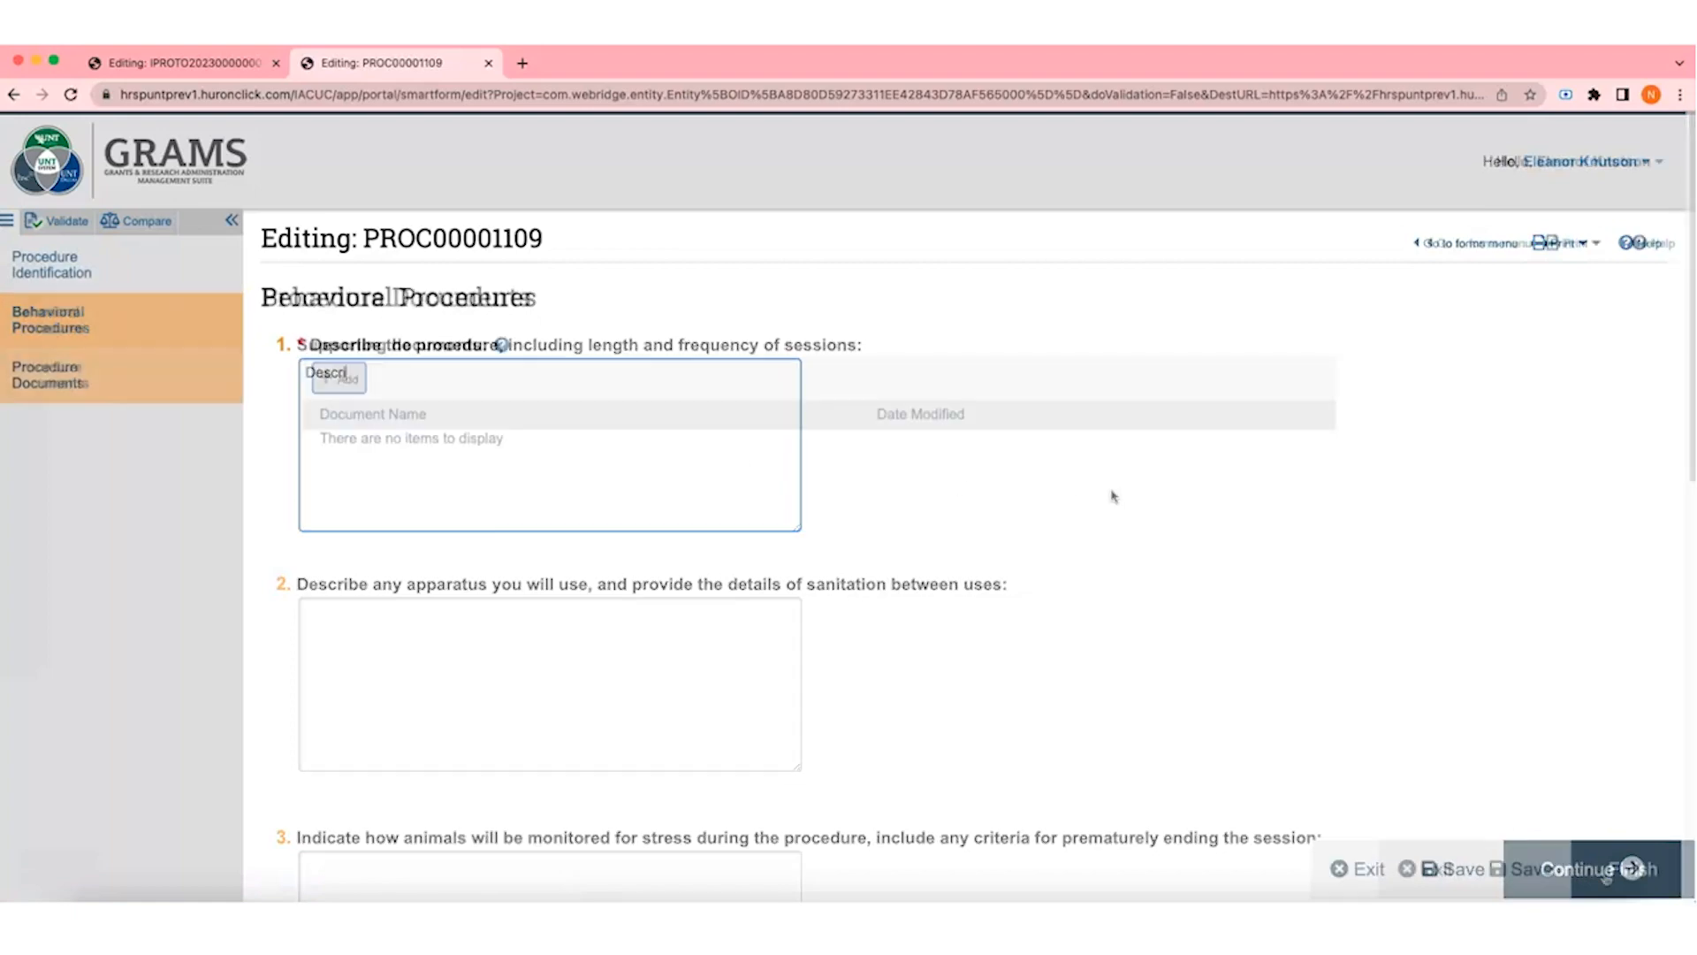
Step: Attach "Experiments- A Very Real Protocol for Very Real Research" as the procedure's supporting document, save, and finish the procedure
click(340, 380)
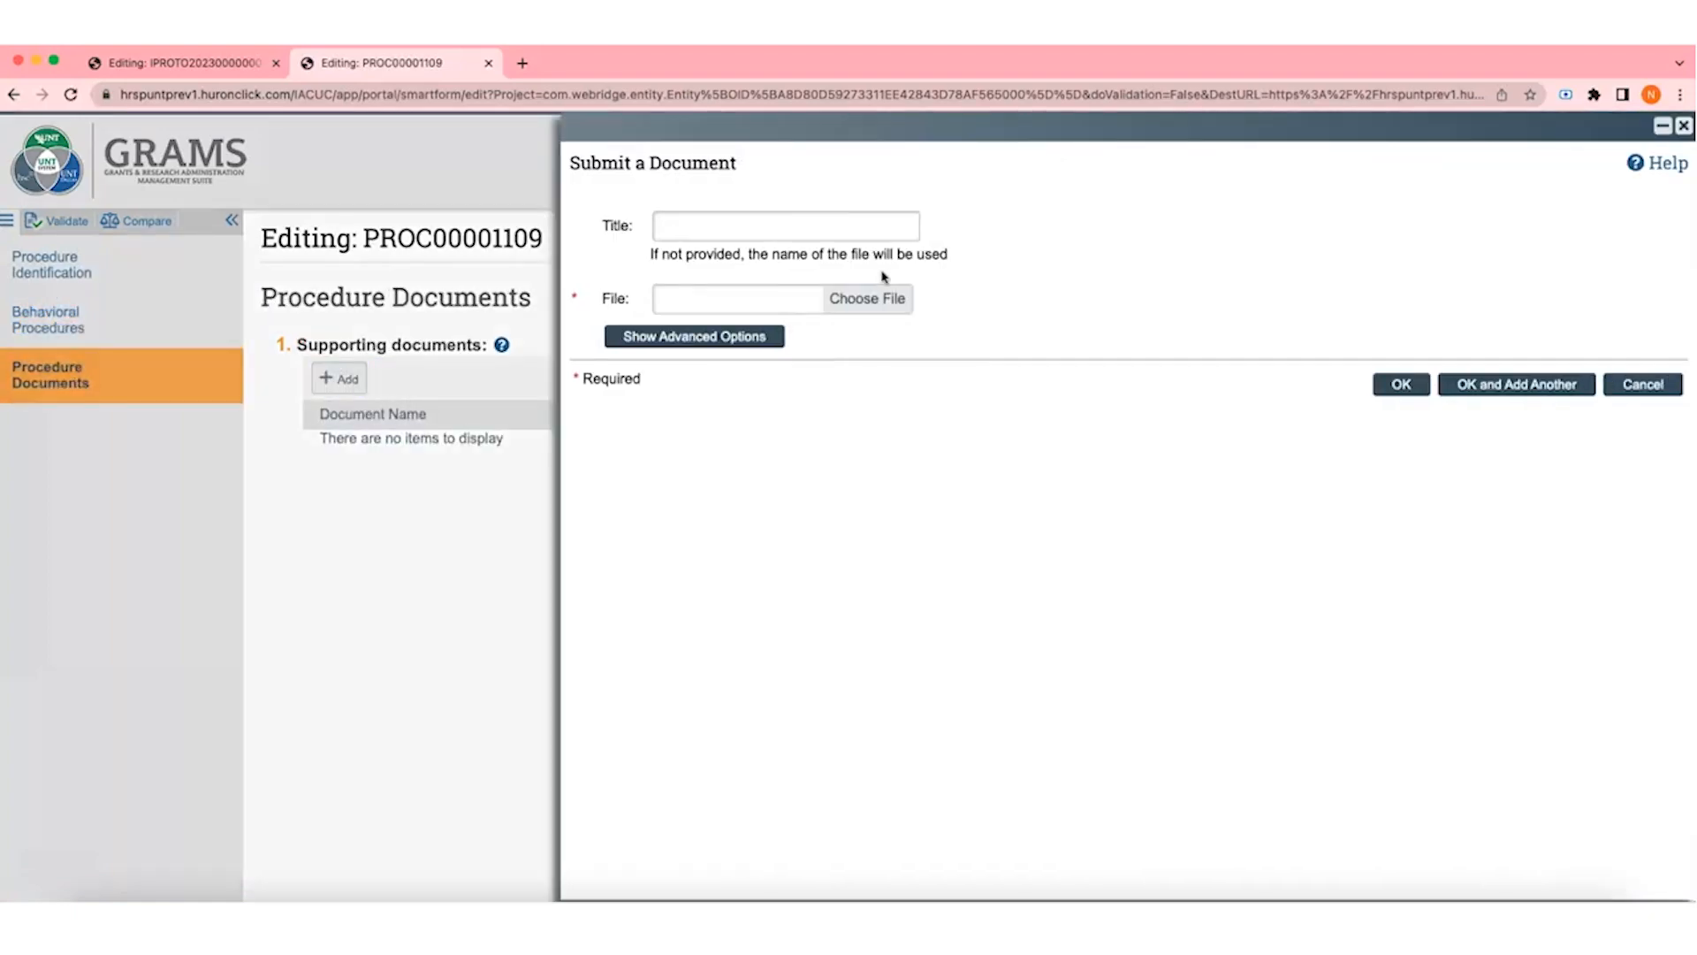
click(880, 290)
click(466, 286)
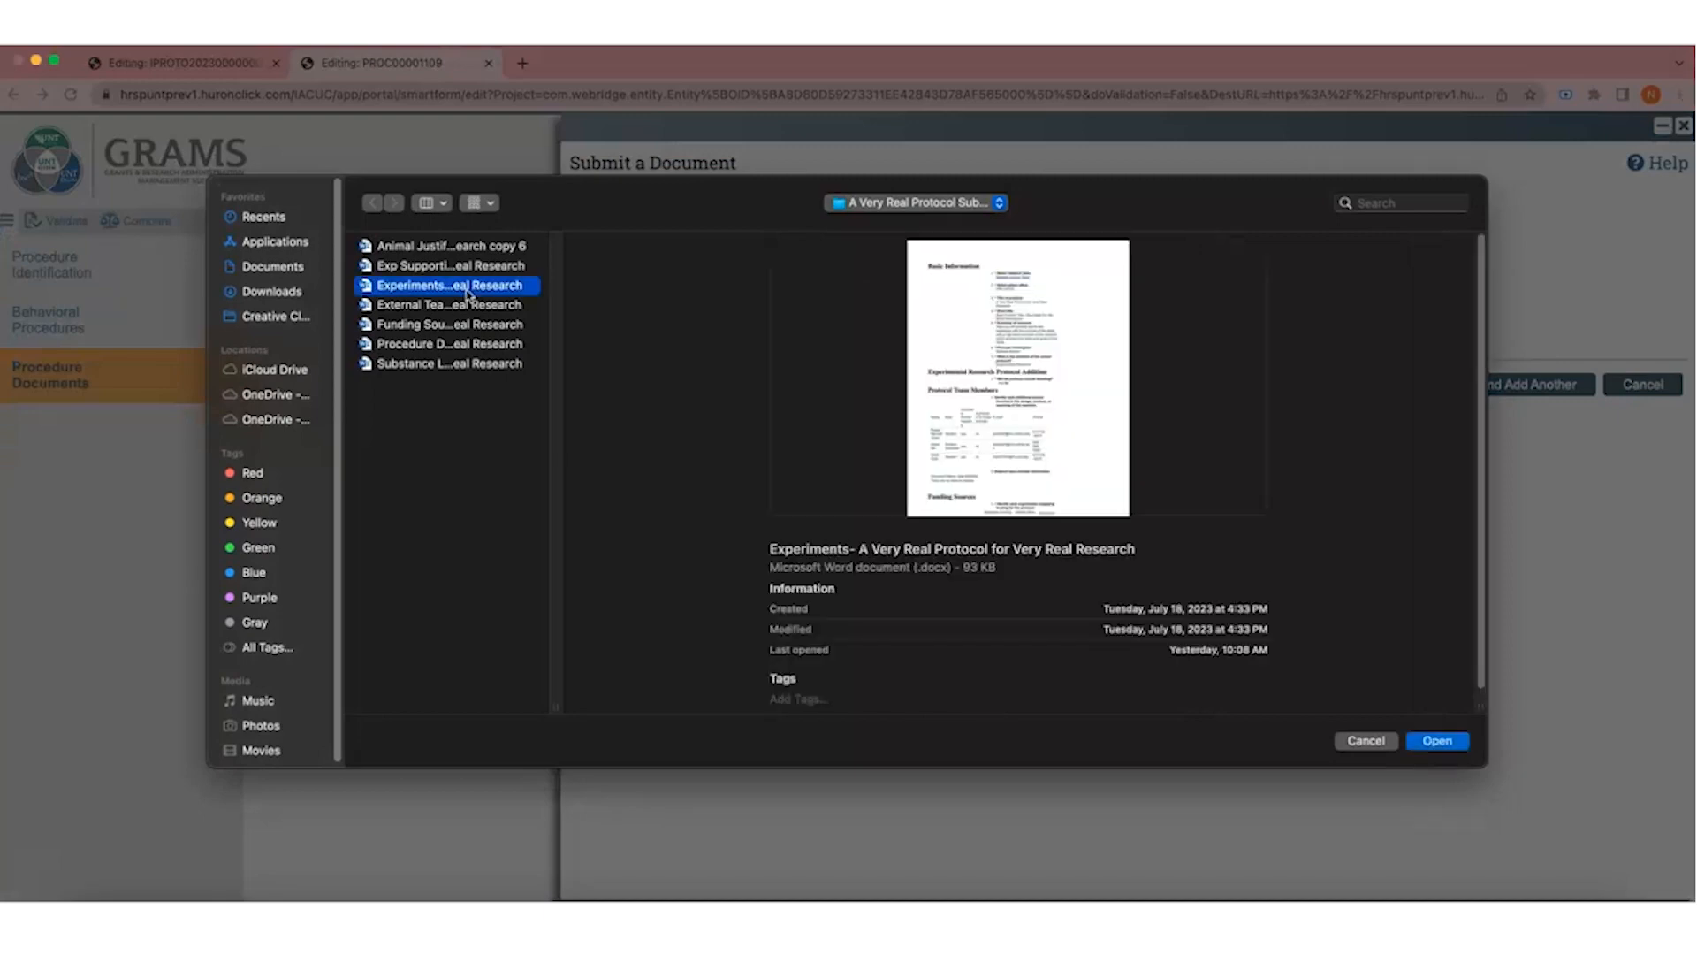
click(1435, 741)
click(1402, 385)
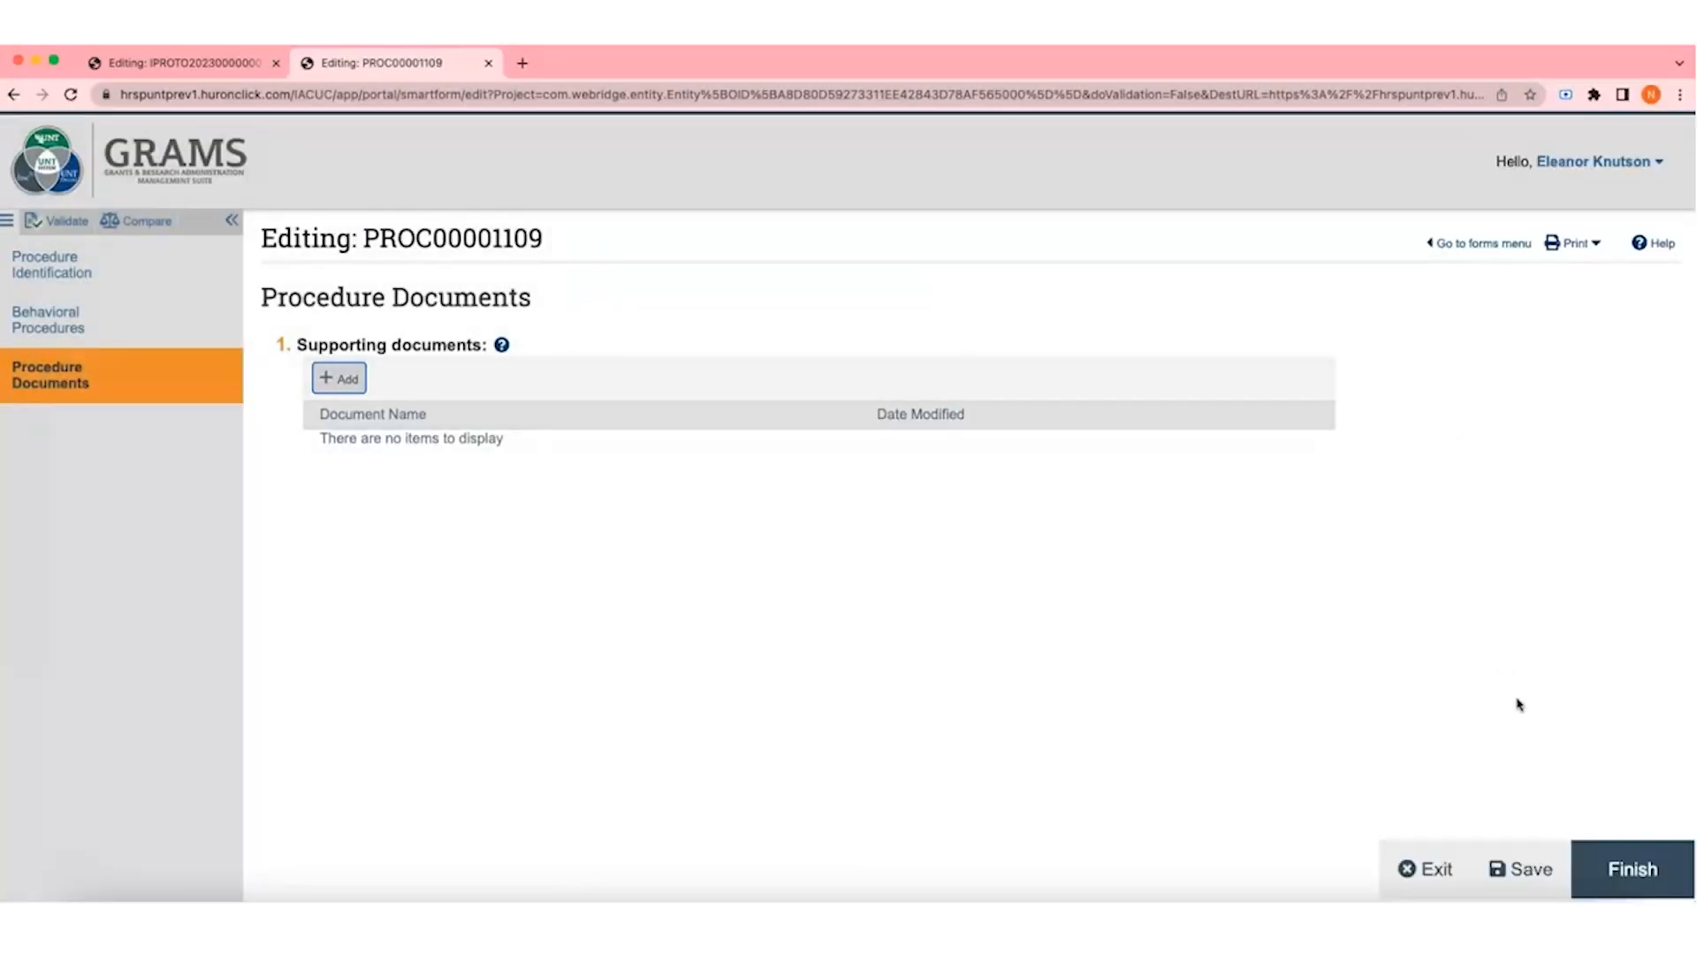
click(1522, 869)
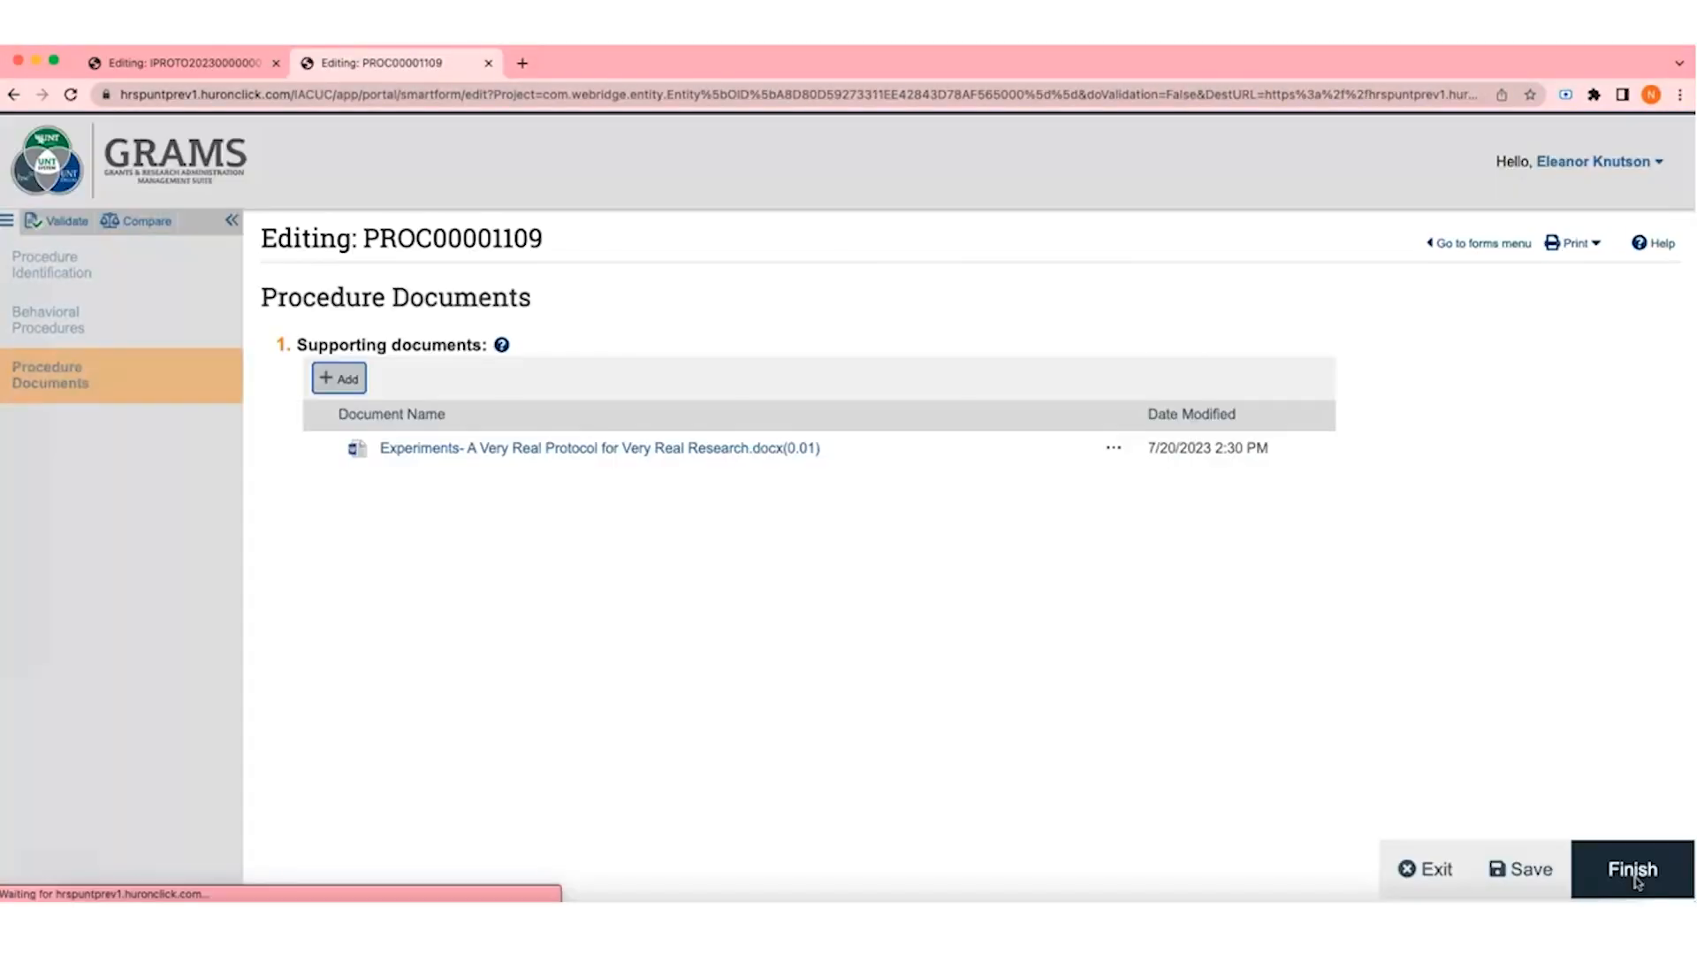
click(1633, 875)
Step: Return to the protocol's Experiments page and add an experiment named "Experiment 1" with the species Rat
click(199, 71)
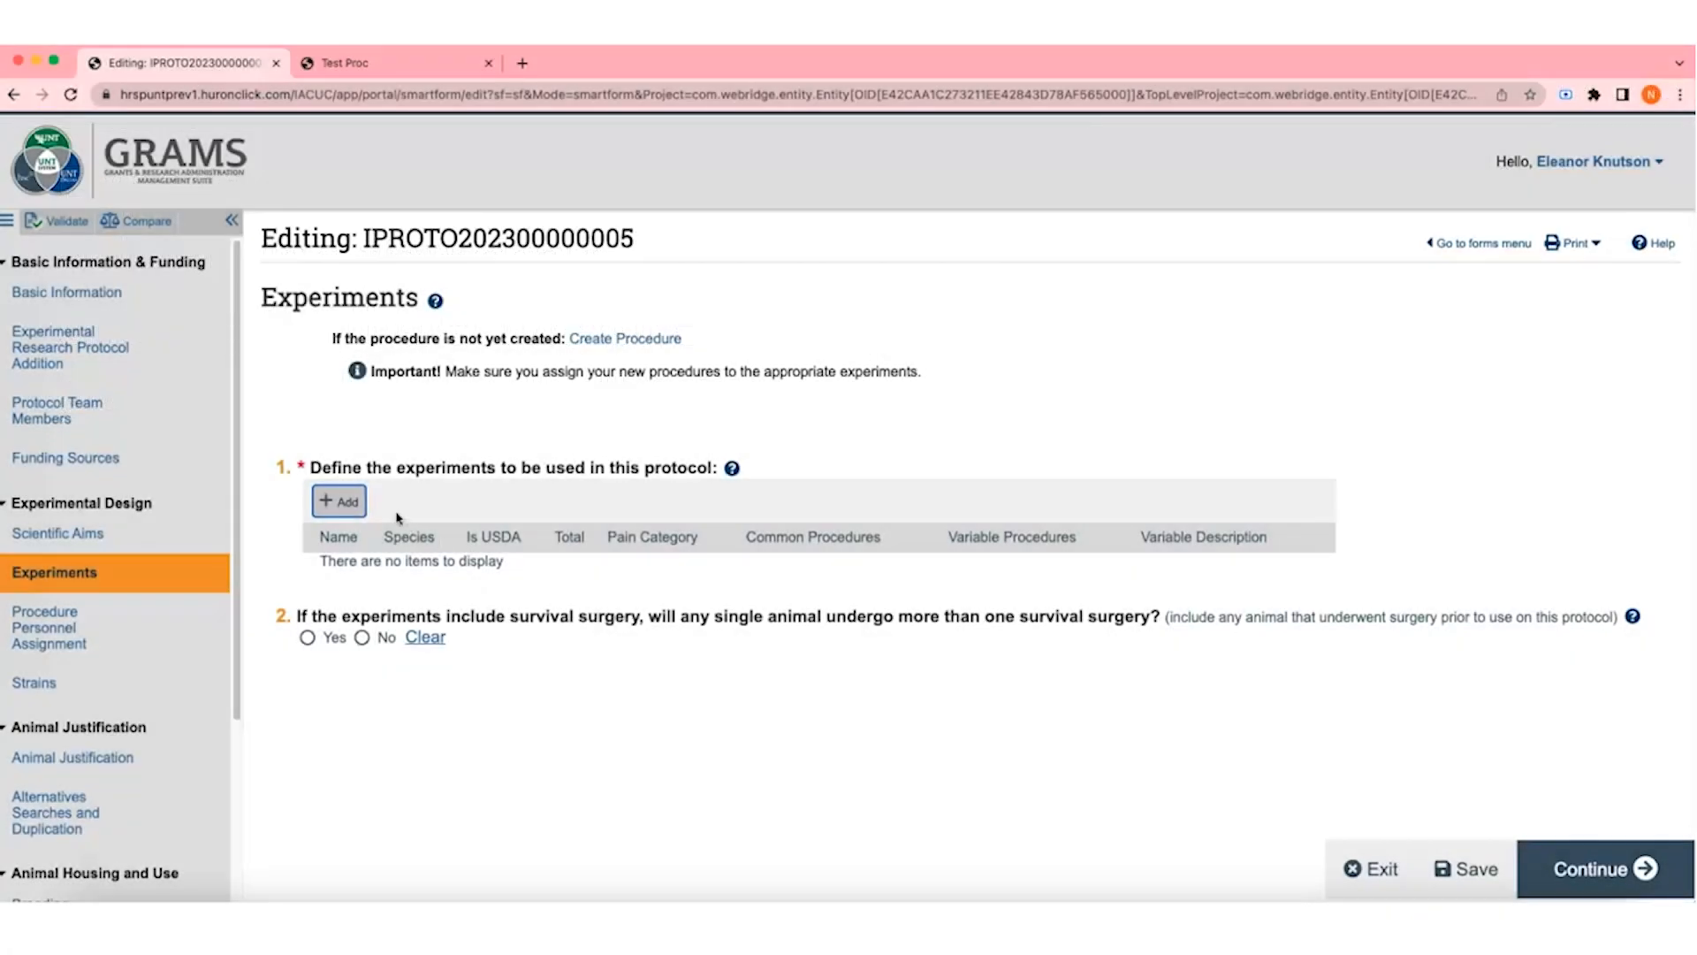
click(346, 502)
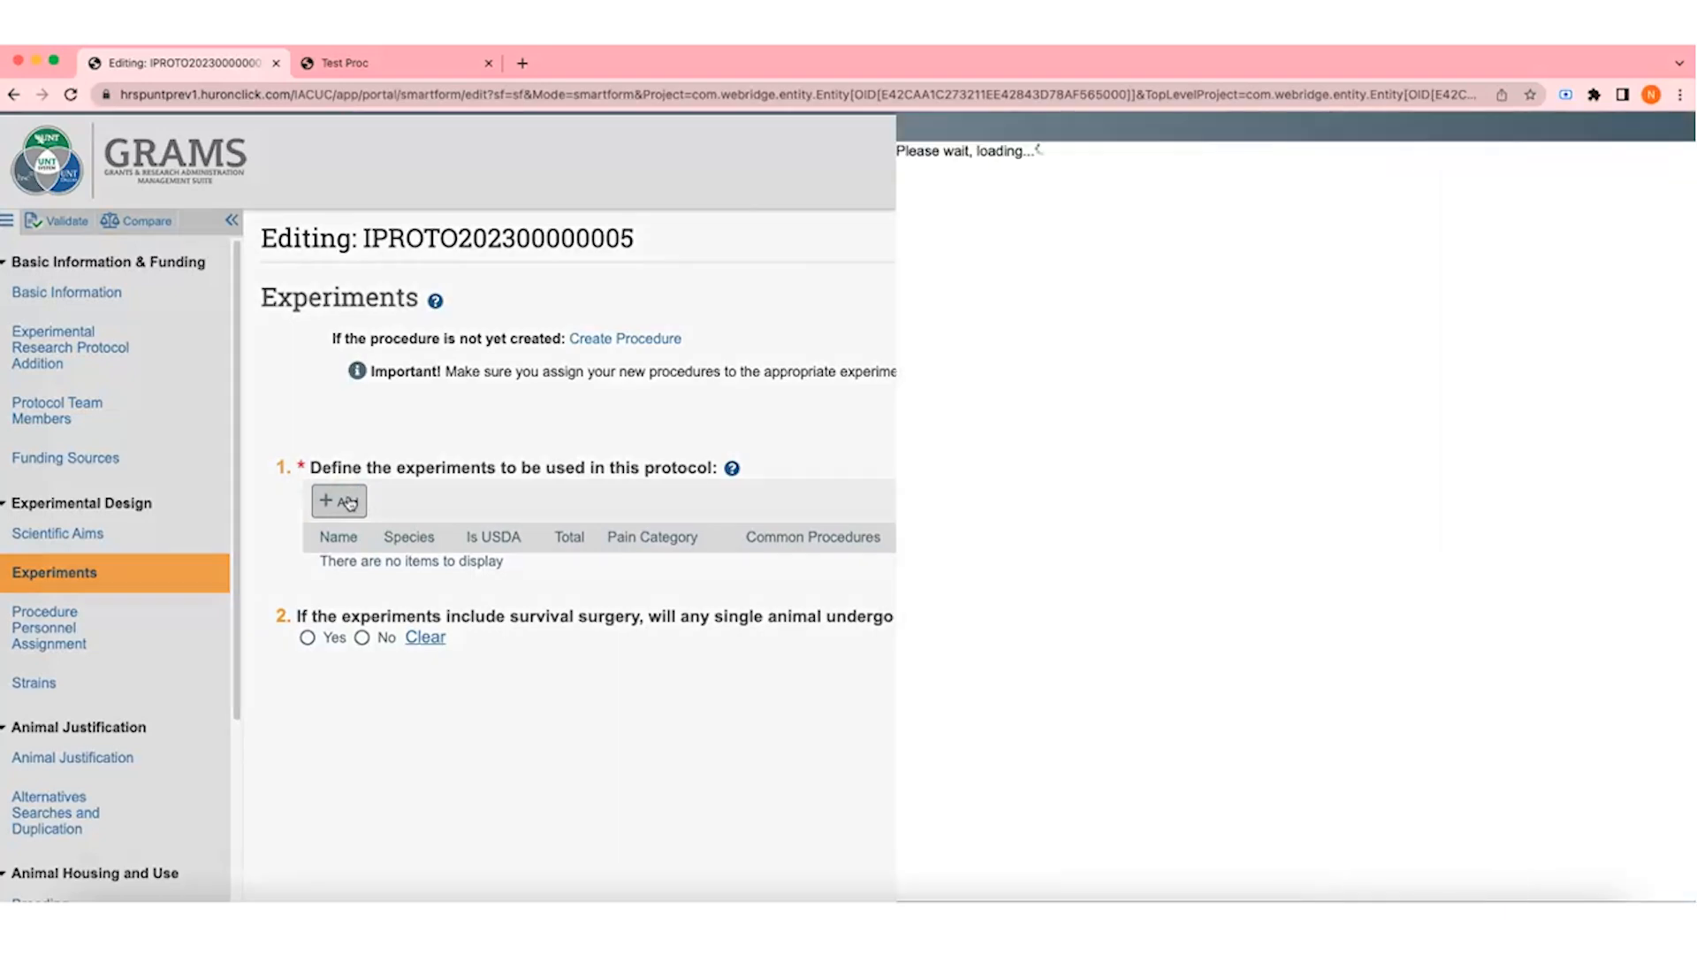
click(725, 347)
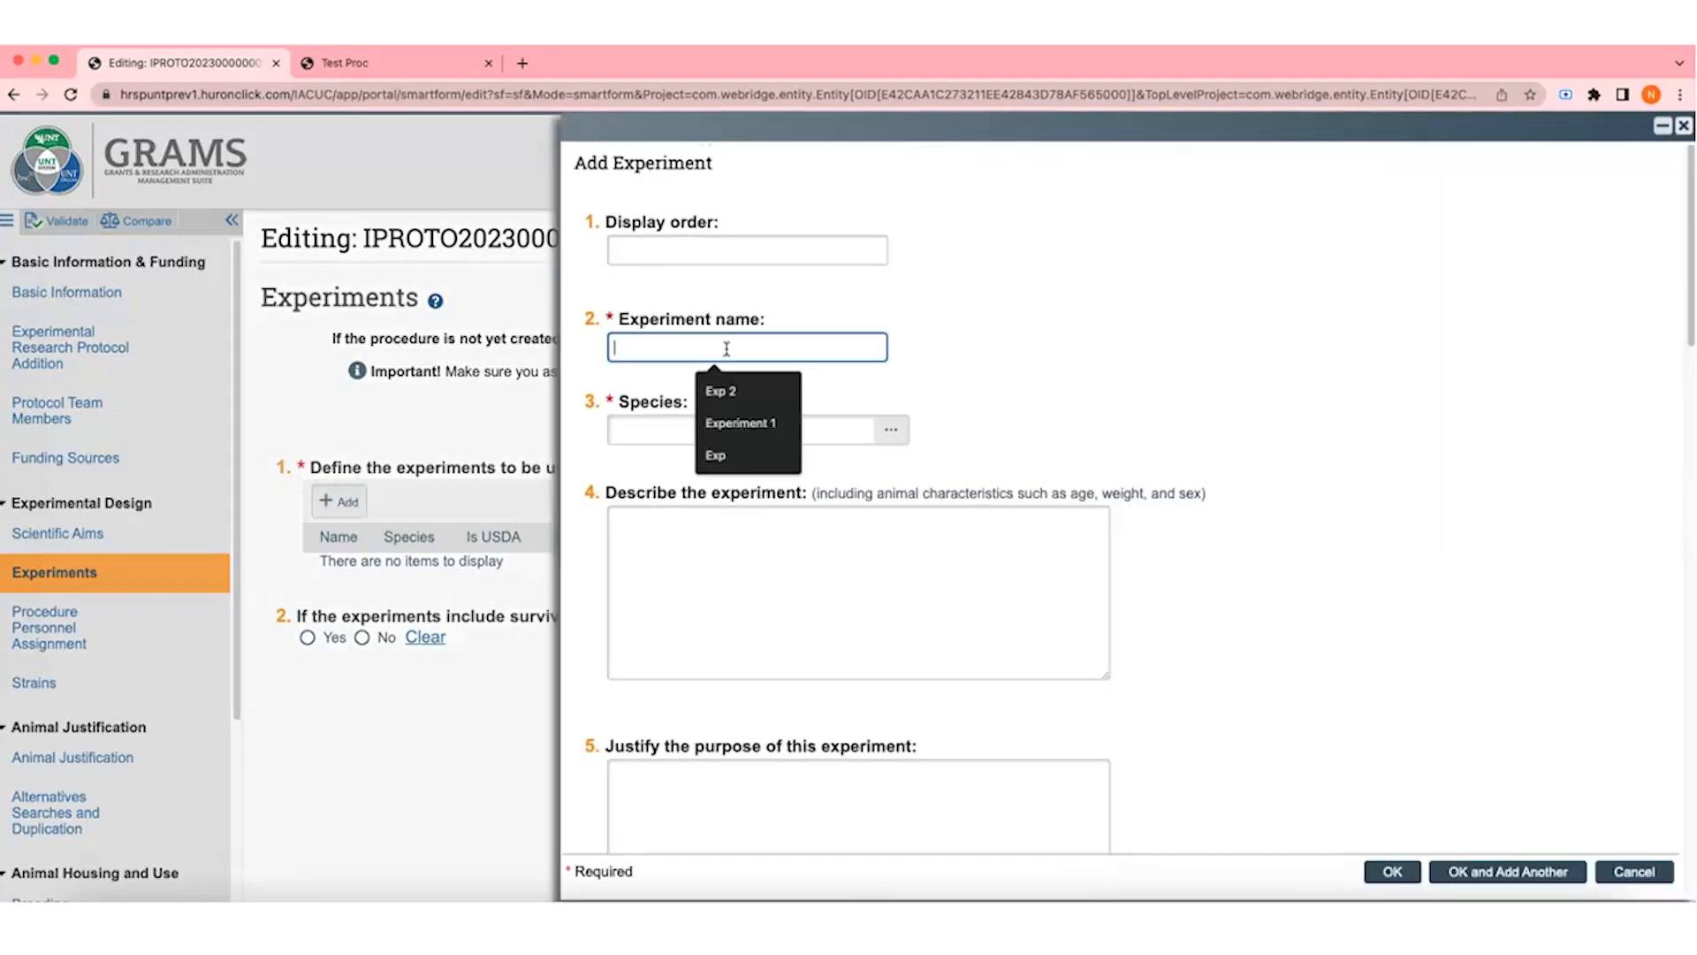
text(Experiment 1)
click(834, 432)
click(656, 522)
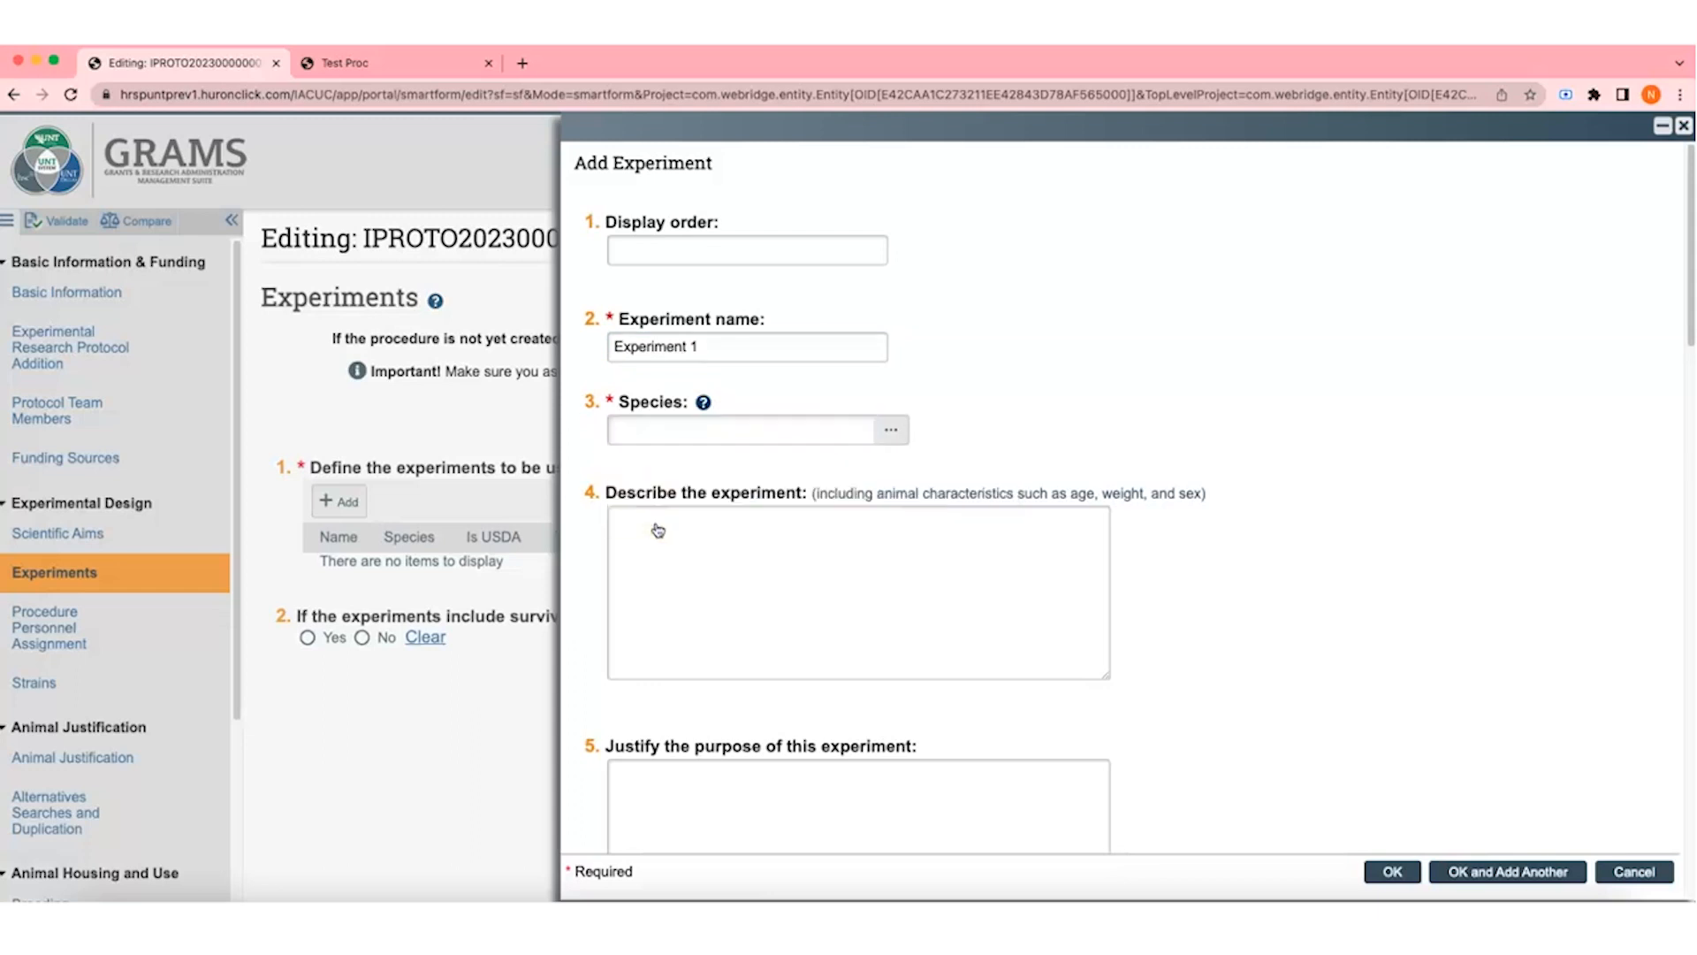
Step: Enter "Description." as the experiment's description and "Justification." as the justification of its purpose
click(941, 606)
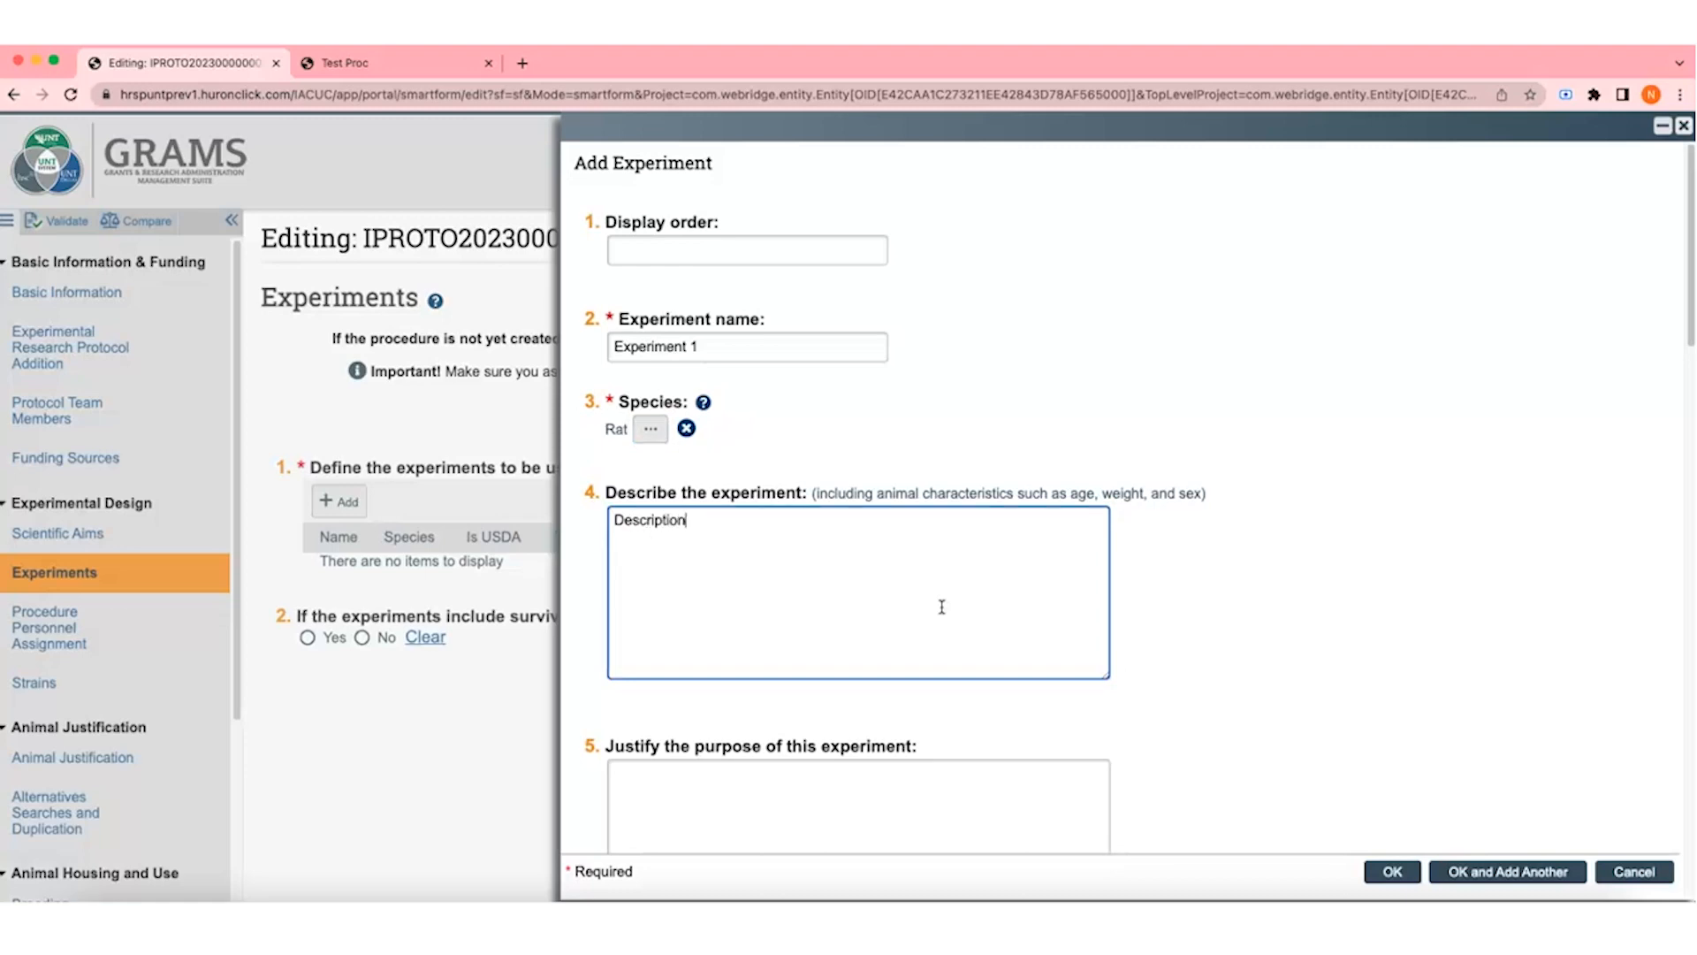
scroll(941, 607, down, 4)
click(848, 447)
text(Justificatio)
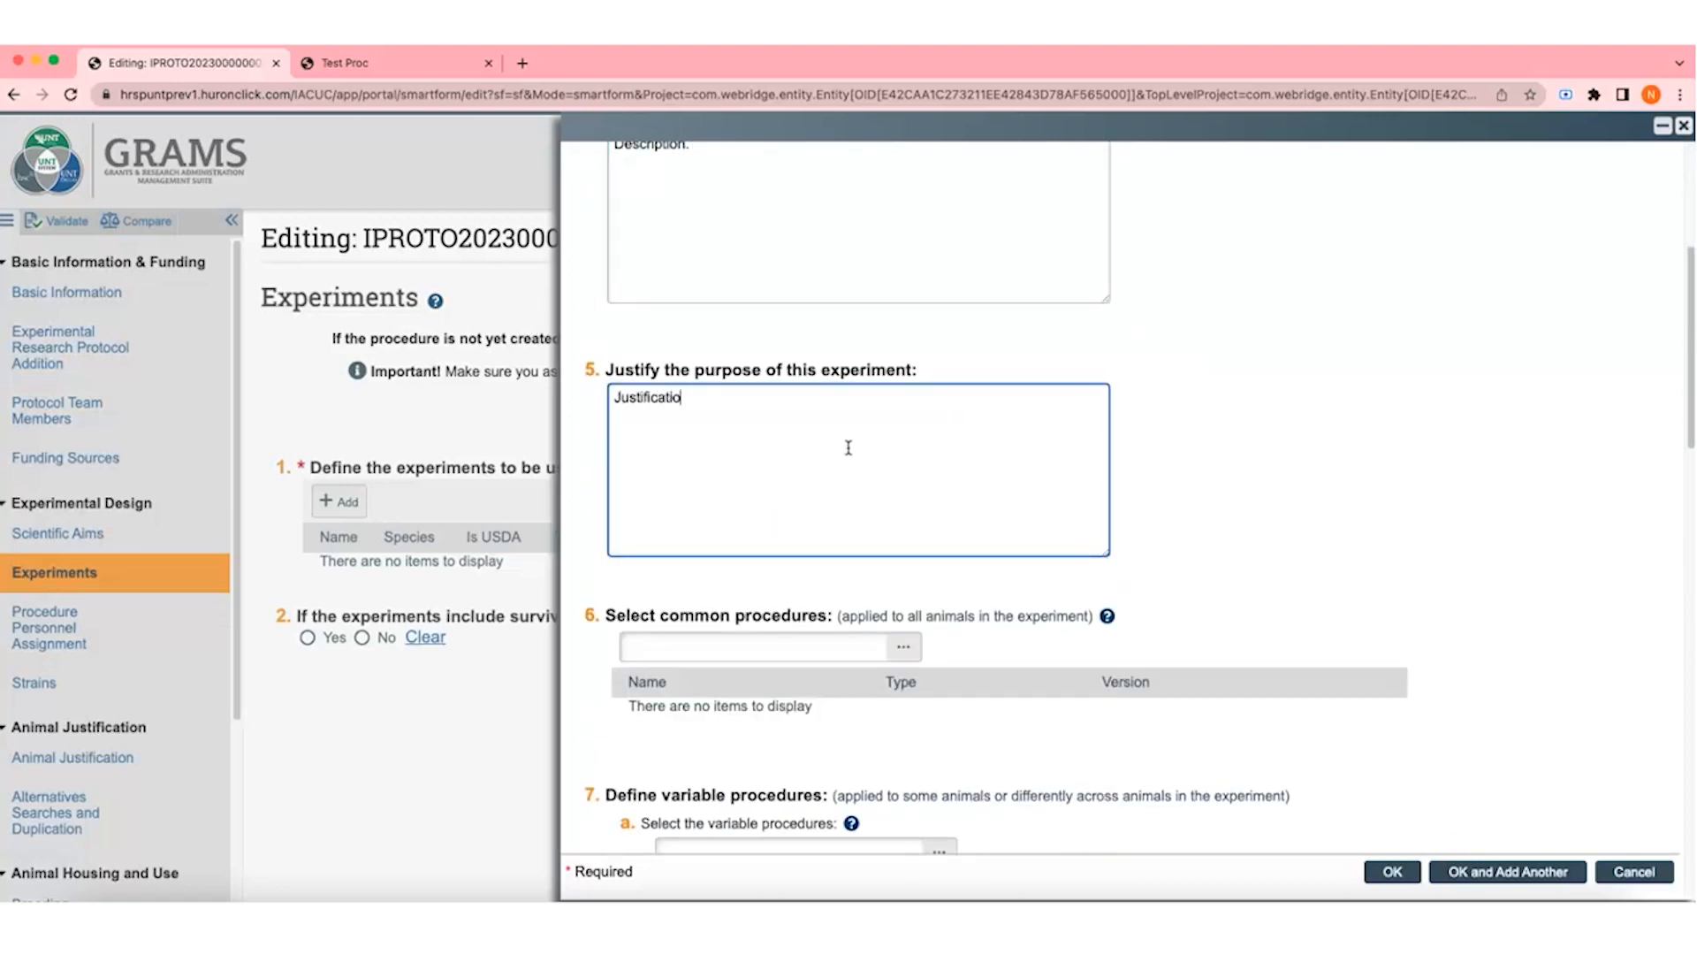
text(n.)
Step: Check the help for common procedures and add "Rat - Analgesia, Buprenorphine (IM)" as the experiment's common procedure
scroll(1164, 557, down, 3)
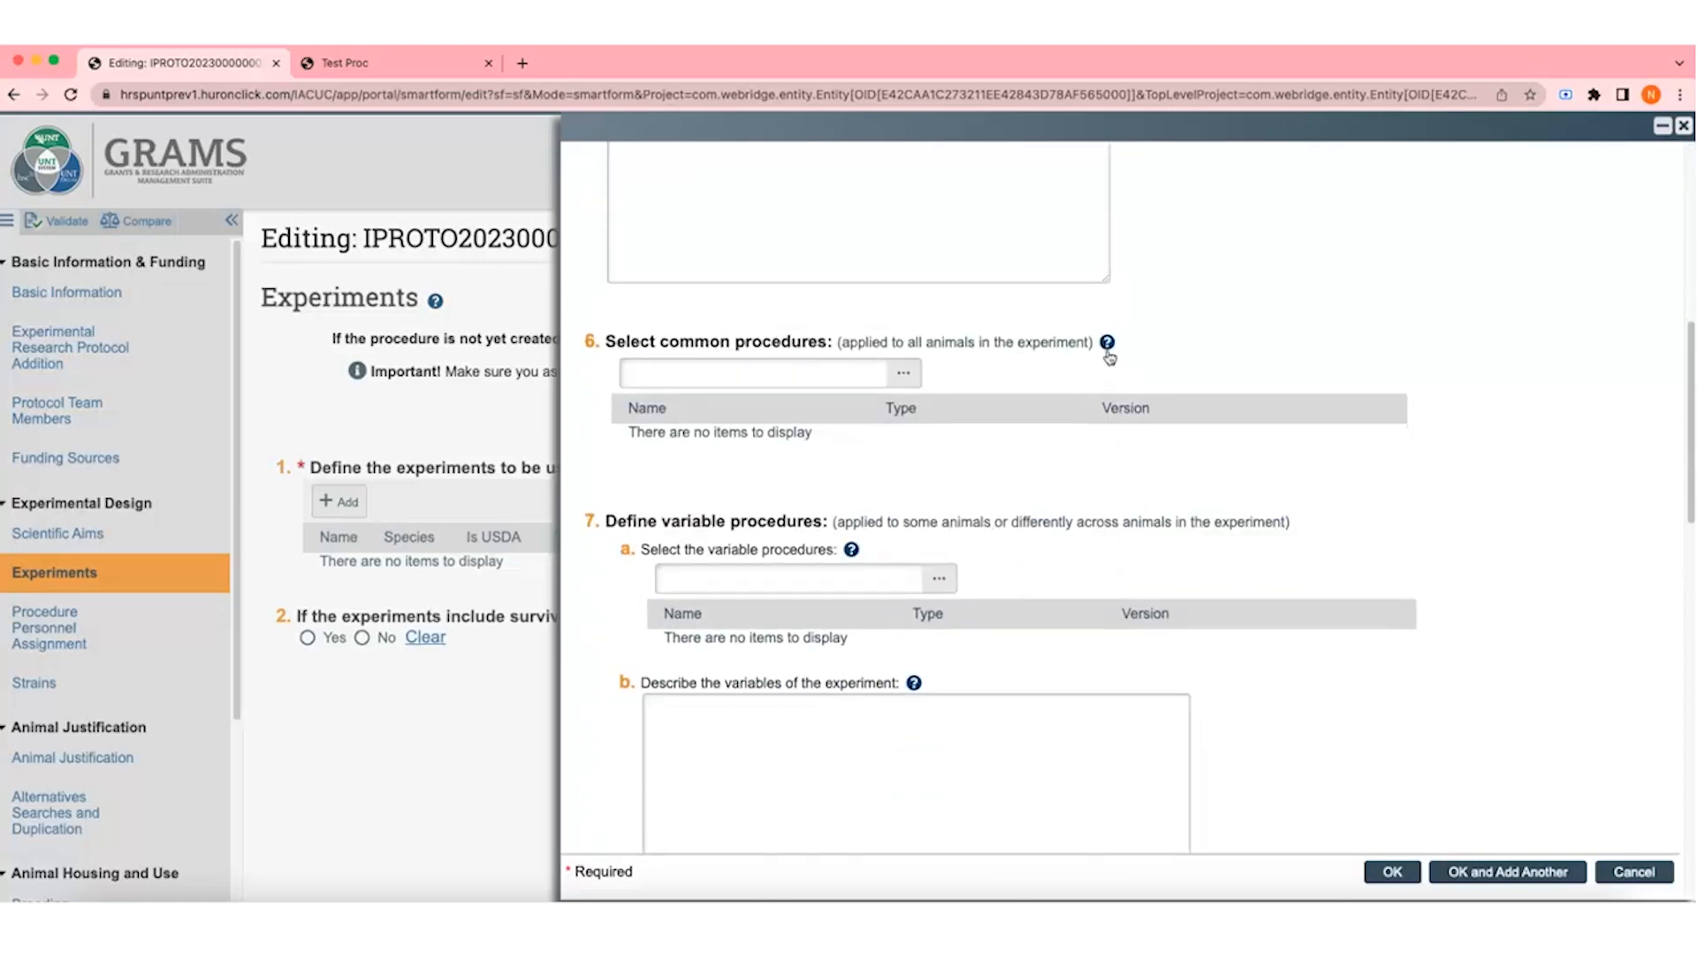
click(1111, 355)
click(570, 219)
click(900, 369)
click(617, 337)
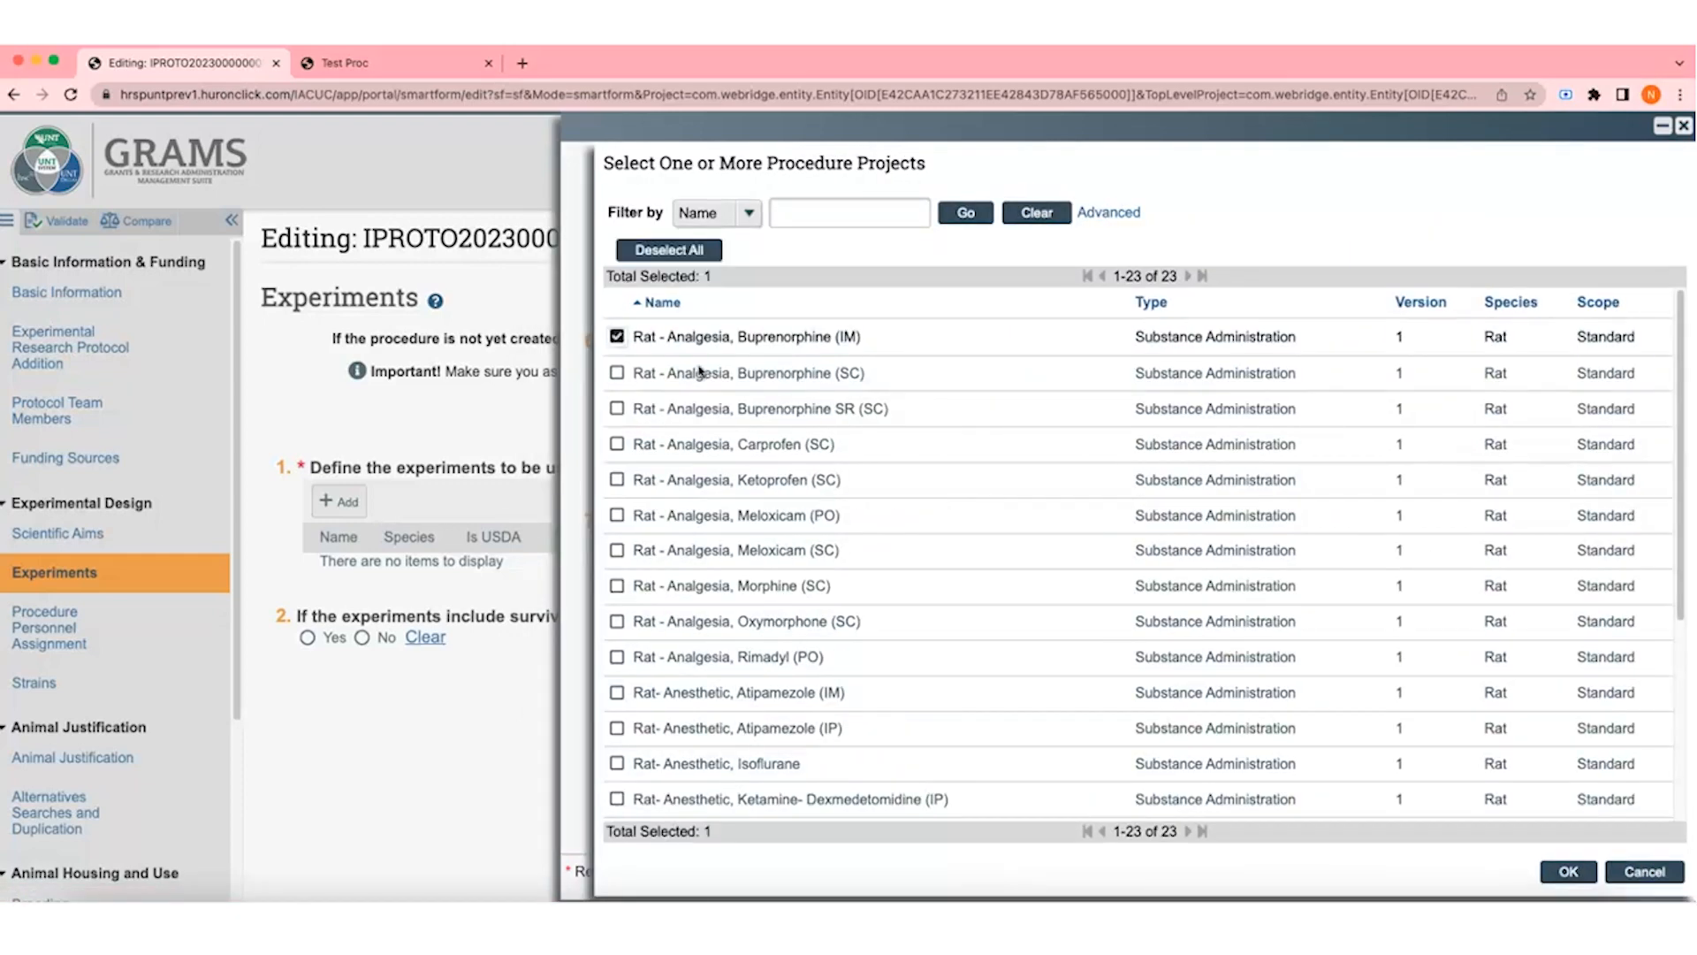
click(1568, 874)
Step: Add "Rat - Analgesia, Buprenorphine (SC)" as a variable procedure and describe the experiment's variables as "Description."
click(939, 590)
click(617, 368)
click(1565, 873)
scroll(1052, 563, down, 5)
click(1052, 557)
text(Description)
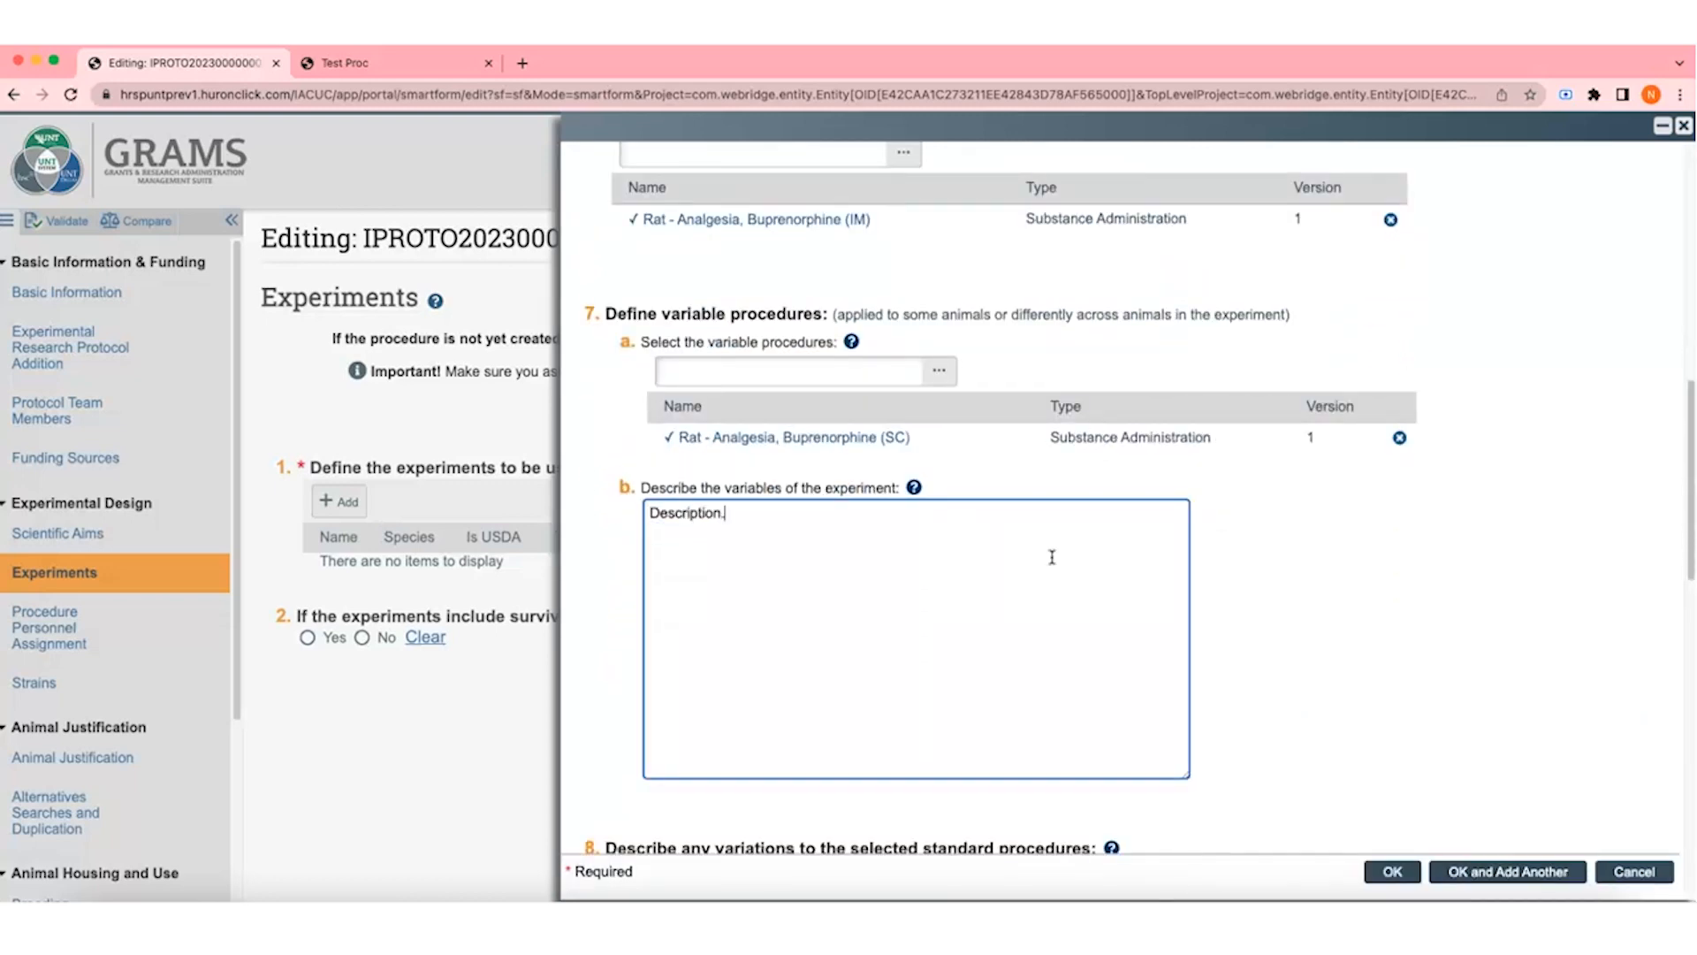
text(:)
Step: Check the help on procedure variations and enter "Description." for variations to the selected standard procedures
scroll(1070, 559, down, 5)
click(1111, 477)
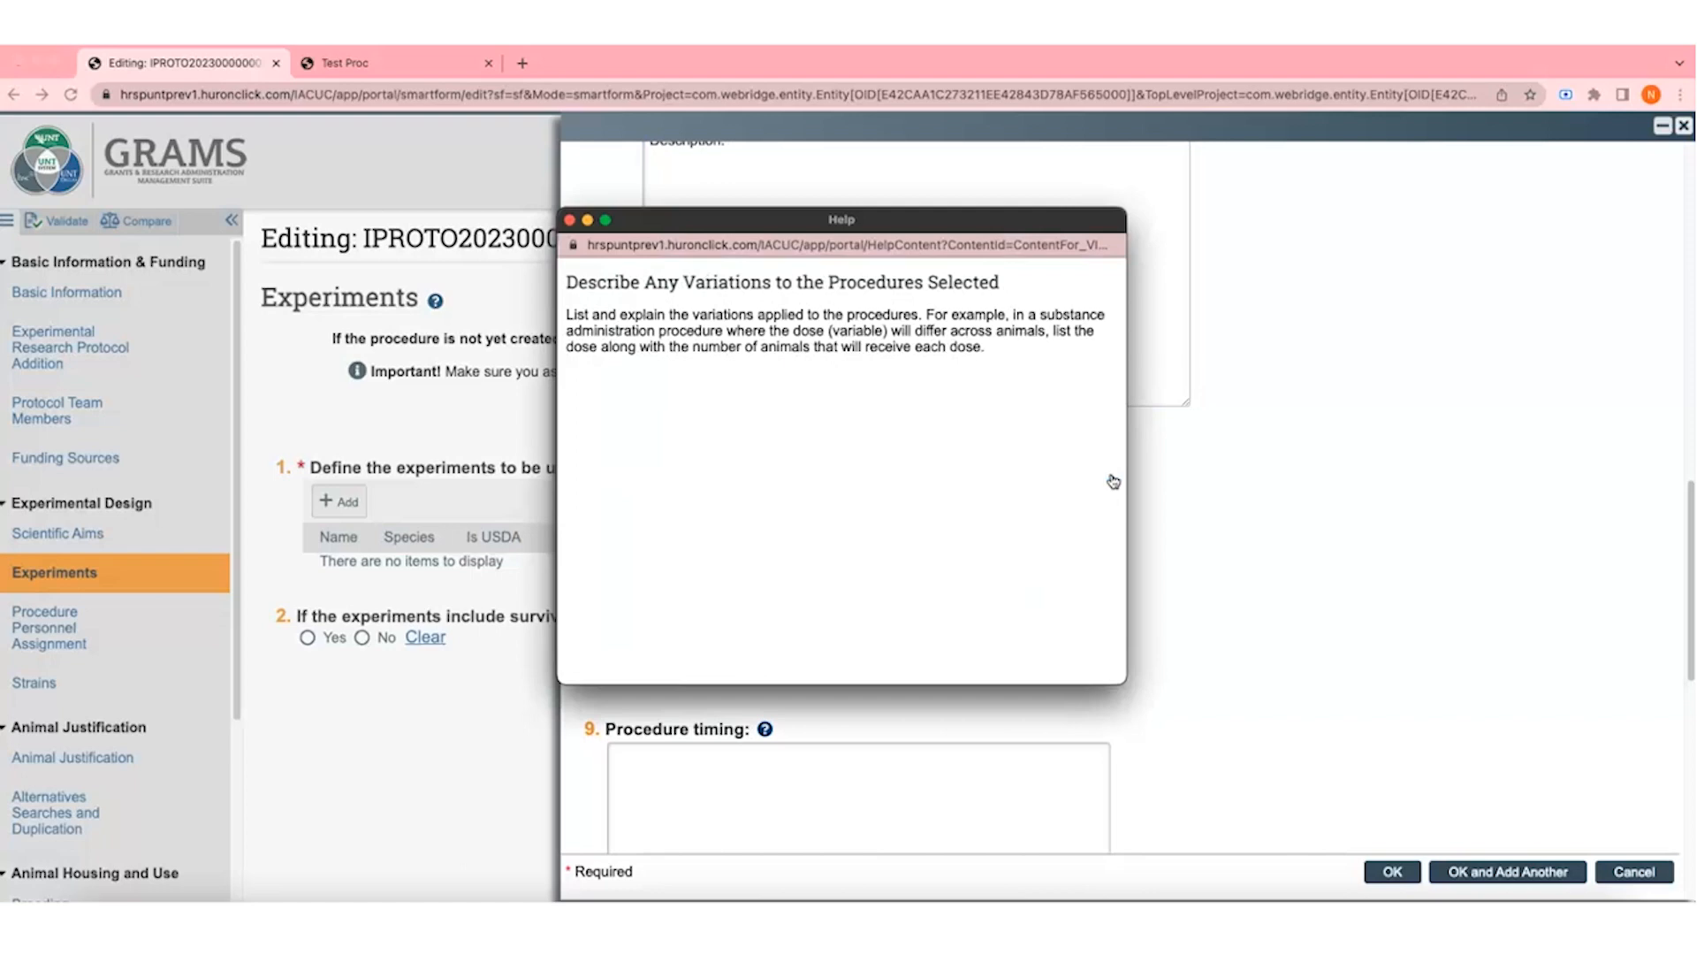
click(569, 219)
text(Description.)
Step: Enter "How the animals will proceed through the experiment." as the procedure timing
scroll(1202, 548, down, 2)
click(847, 610)
text(How the animals w)
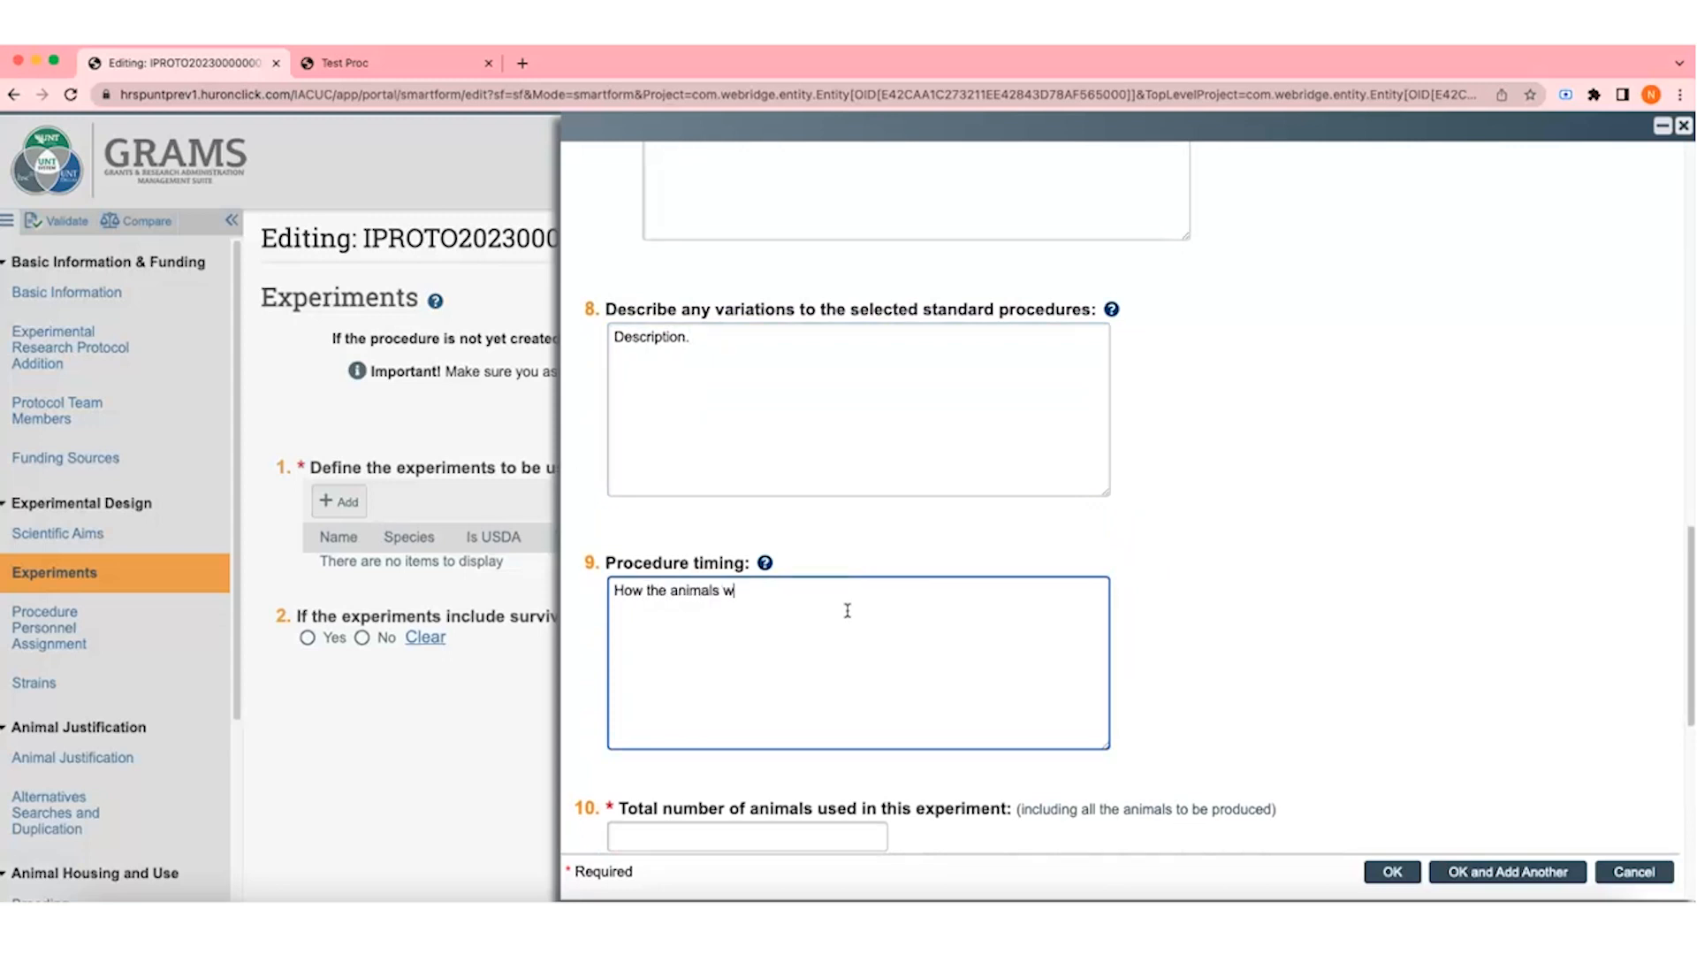
text(ill proceed through the experiment.)
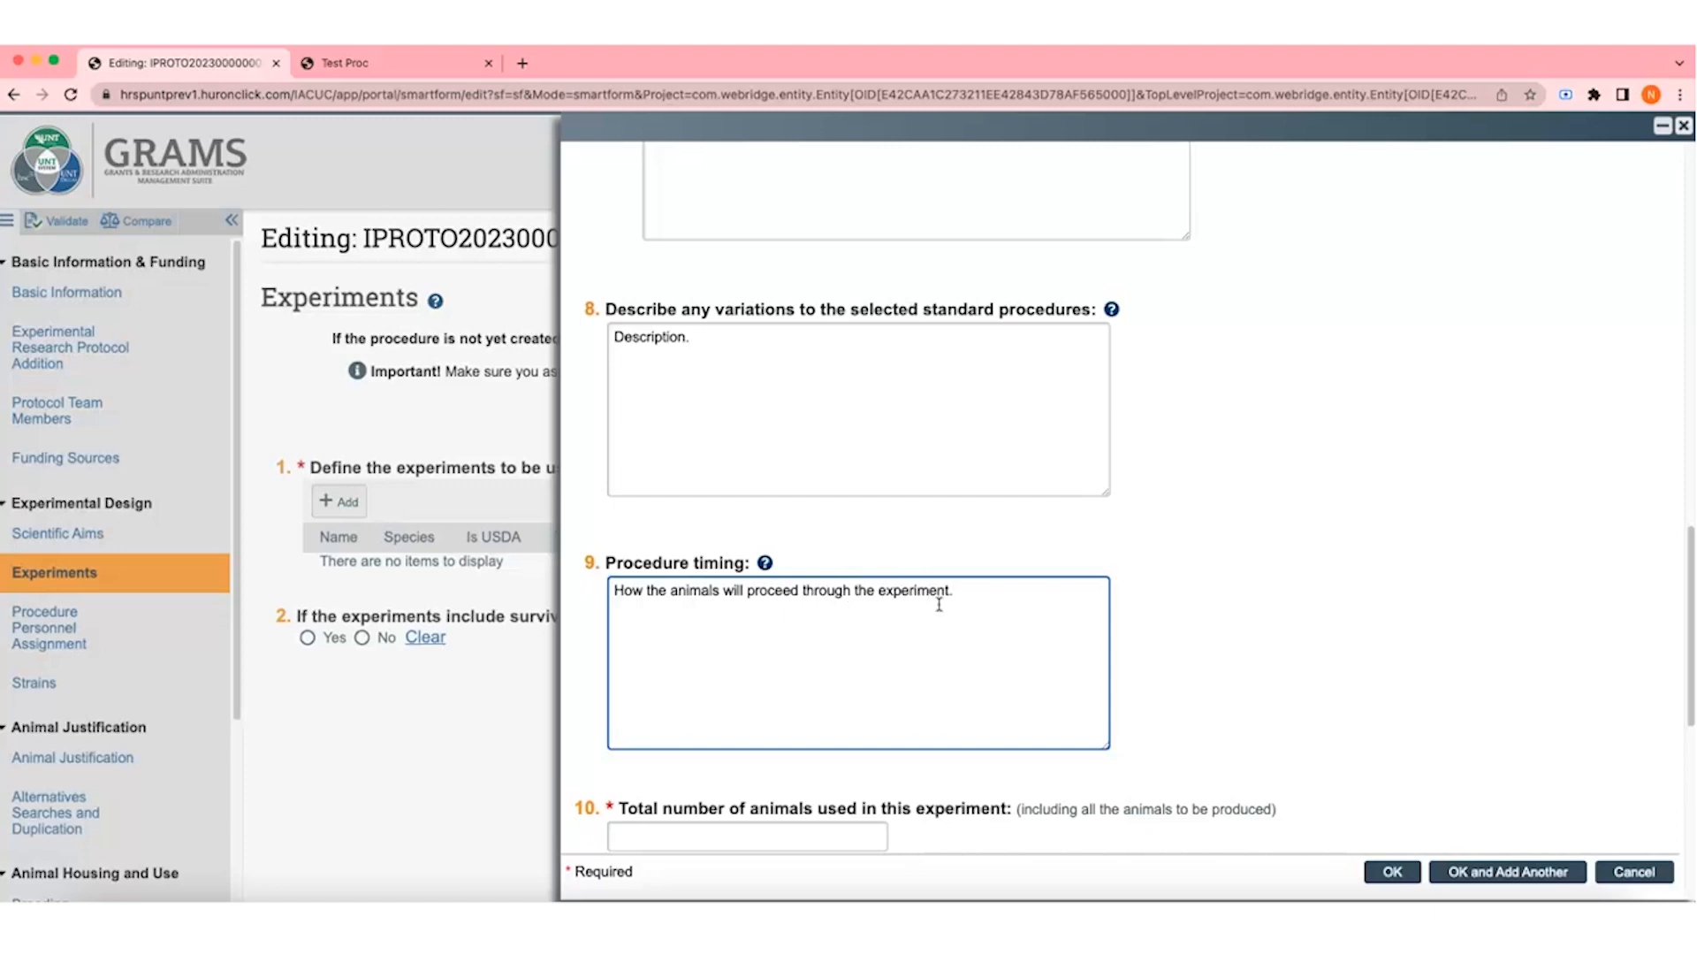
Step: Set the experiment's total number of animals to 20, with 10 in pain category B, 5 in C, and 5 in D
scroll(939, 604, down, 5)
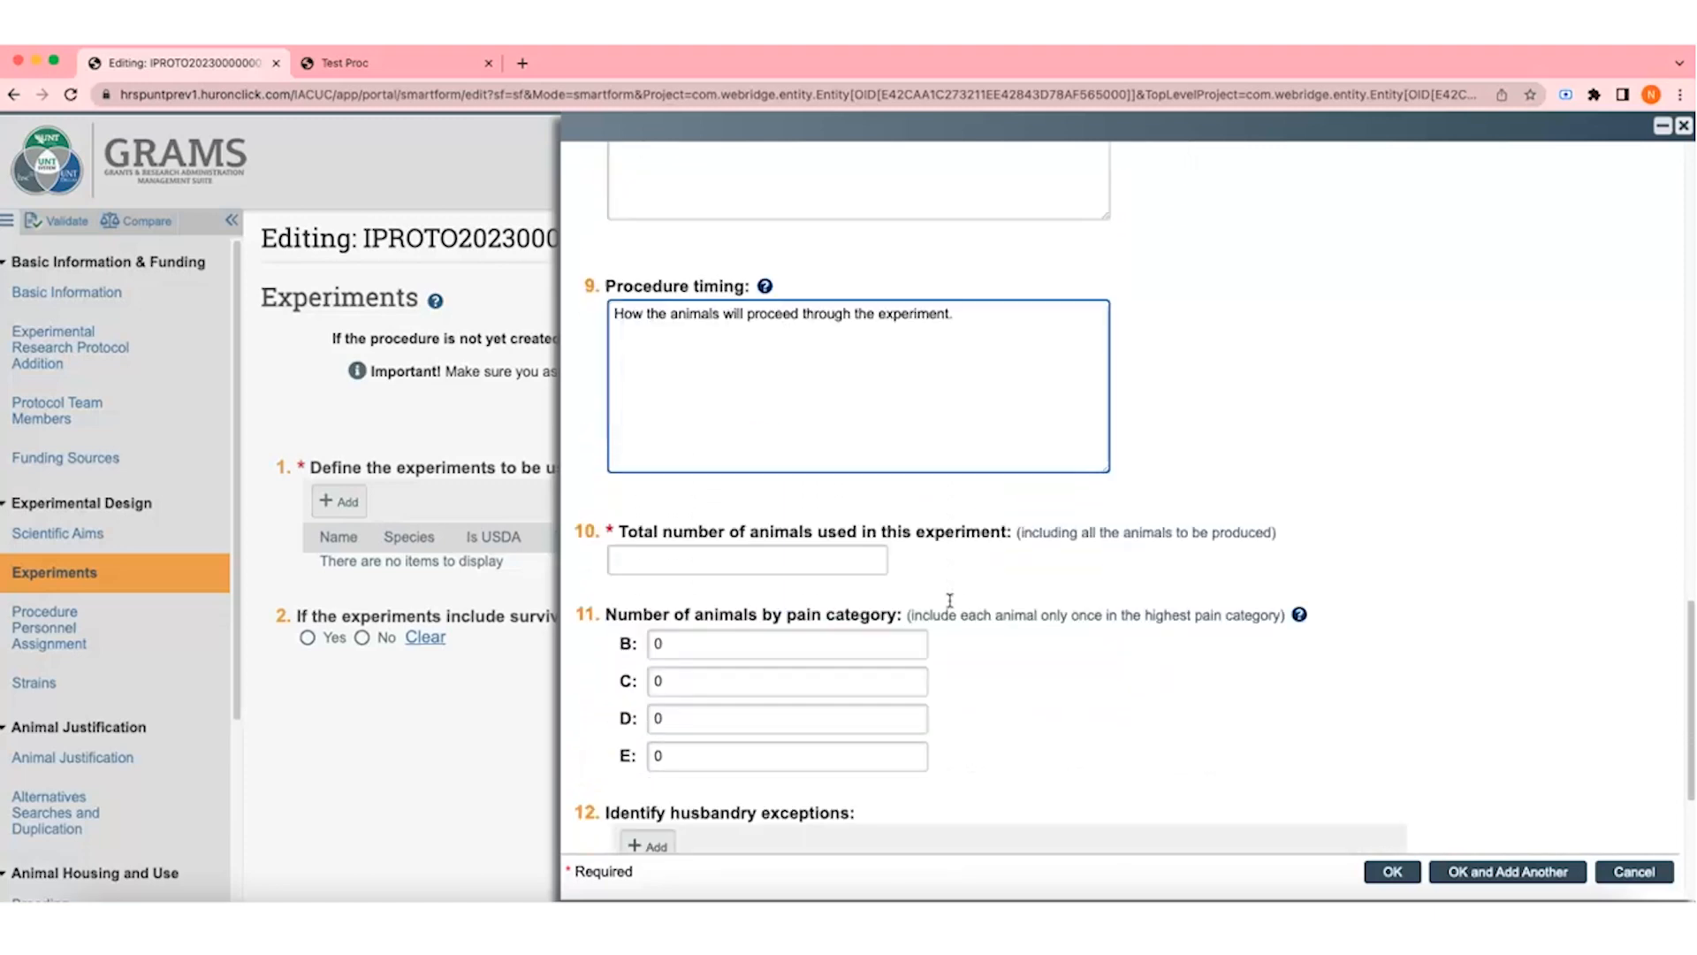
click(780, 408)
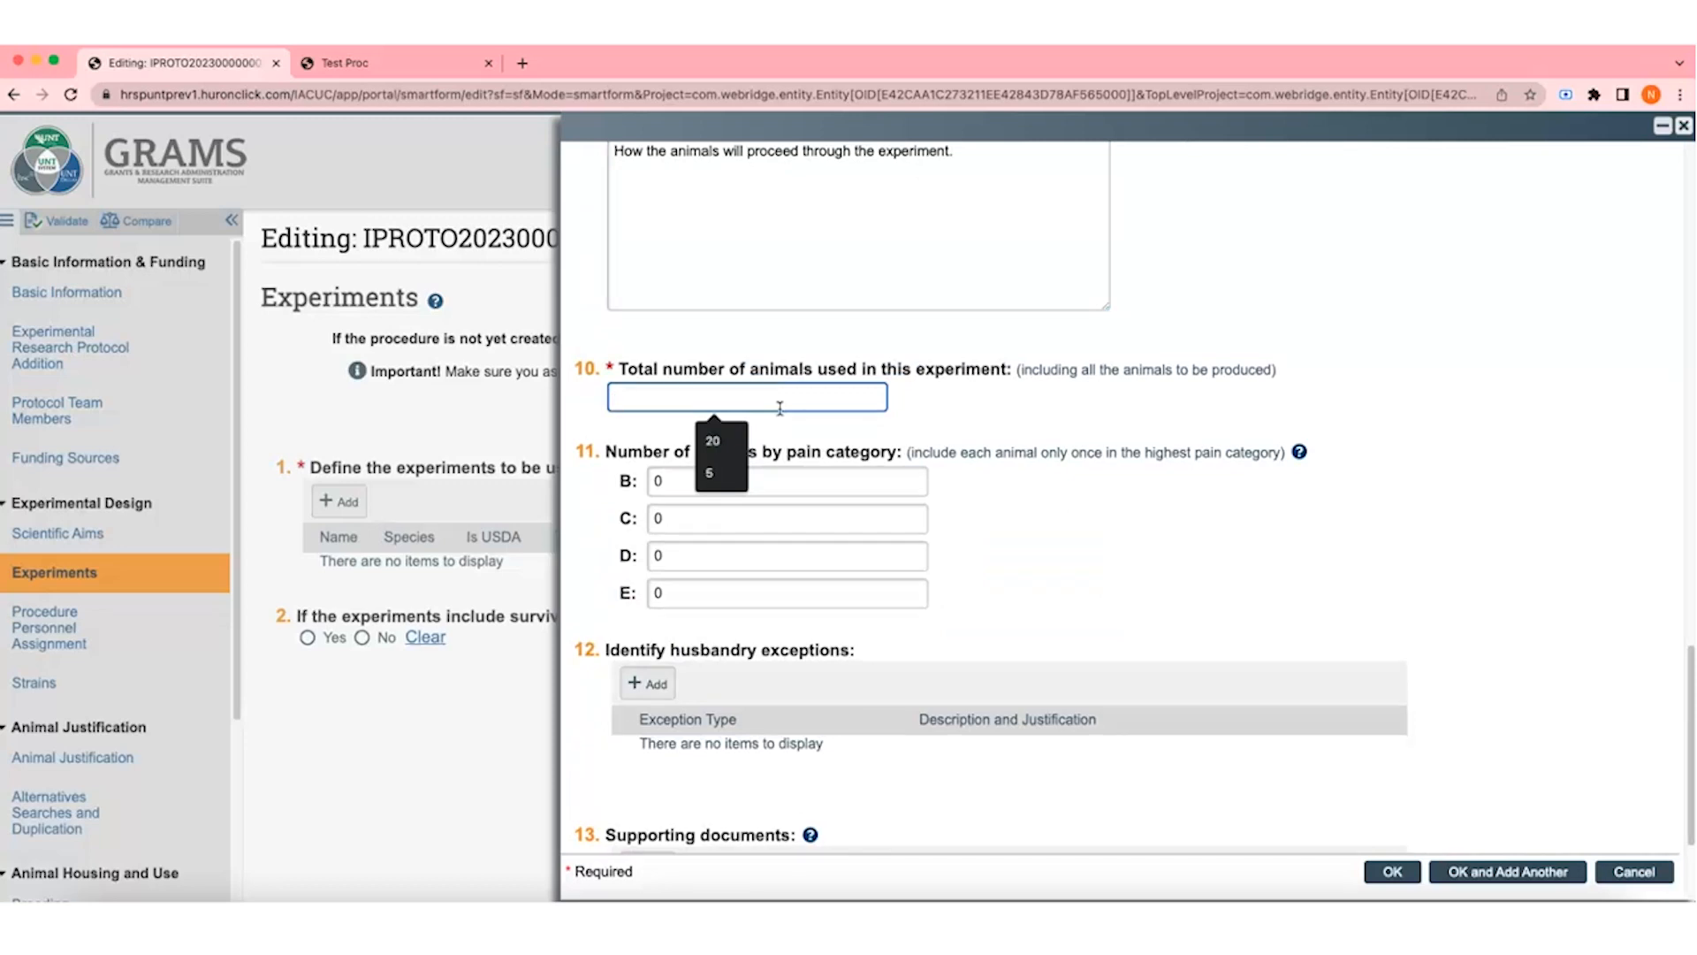
click(715, 442)
click(695, 481)
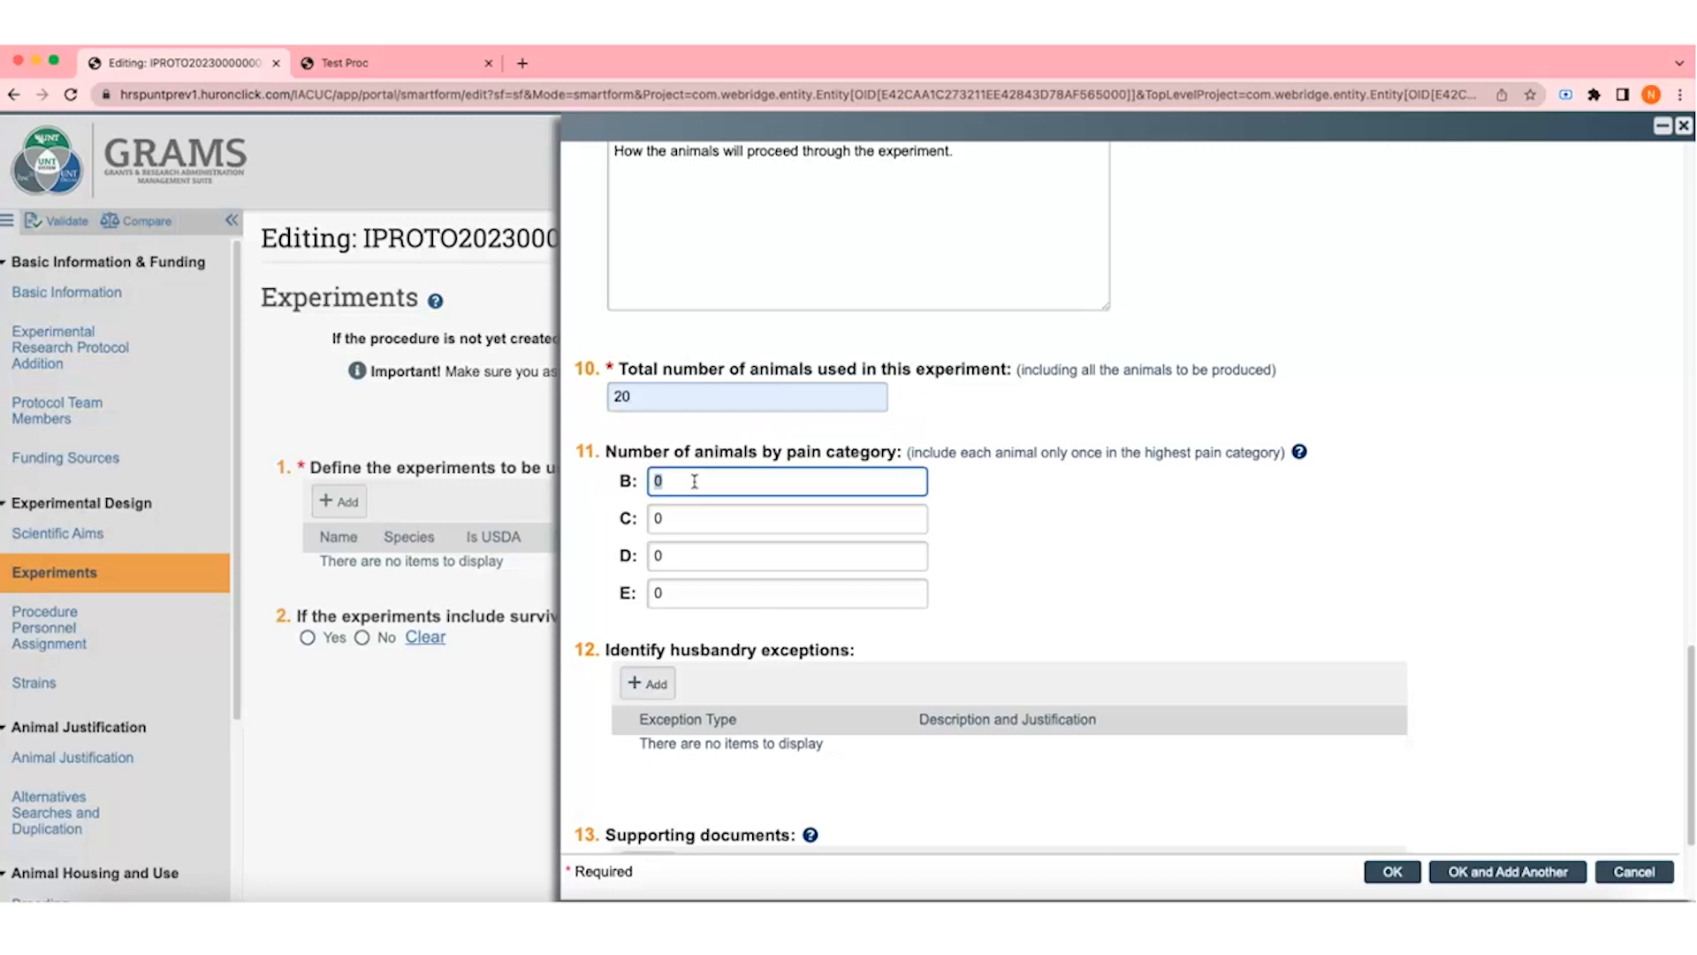
text(1)
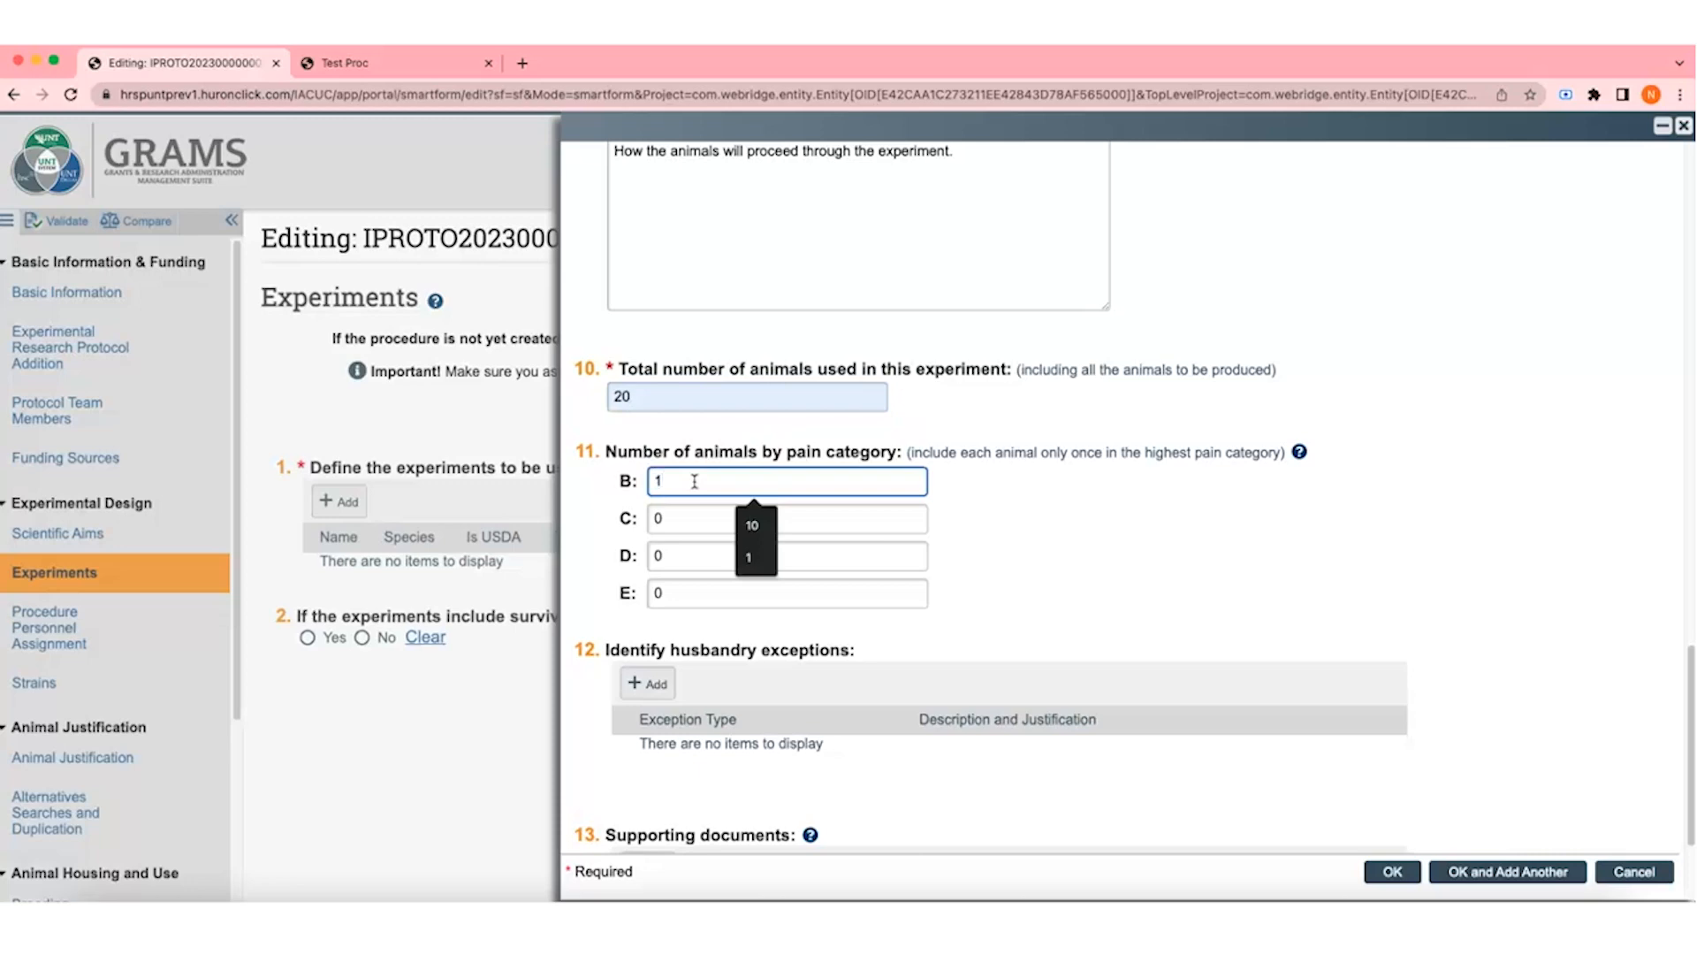
text(0)
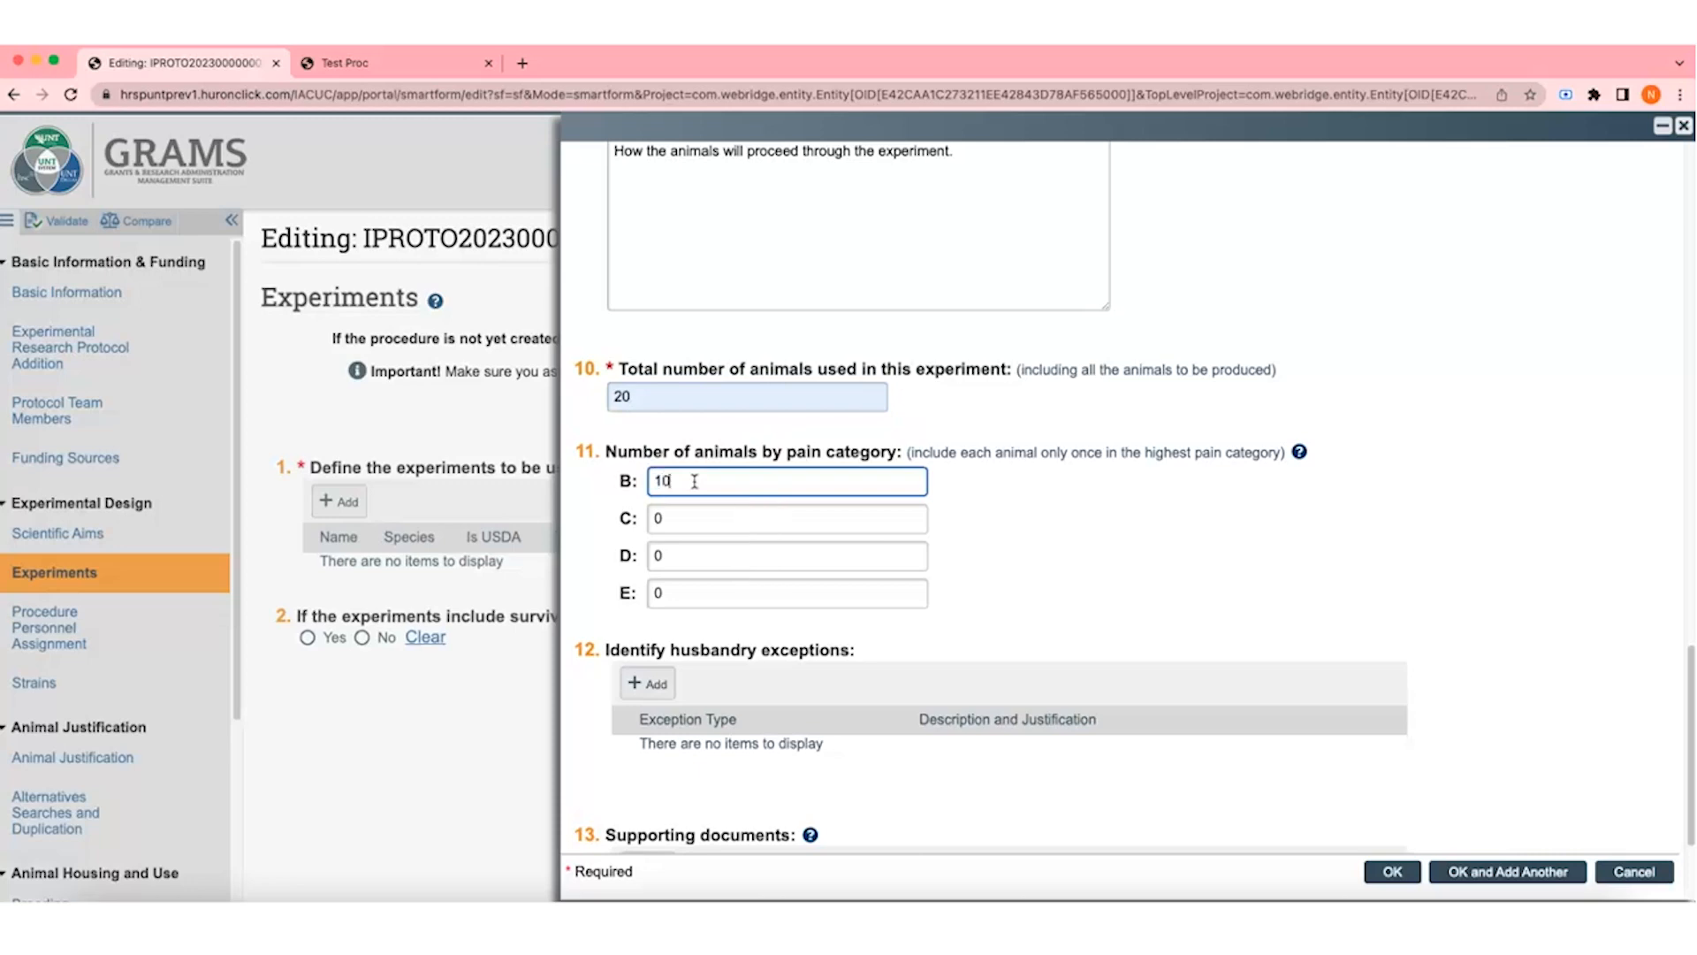
click(683, 520)
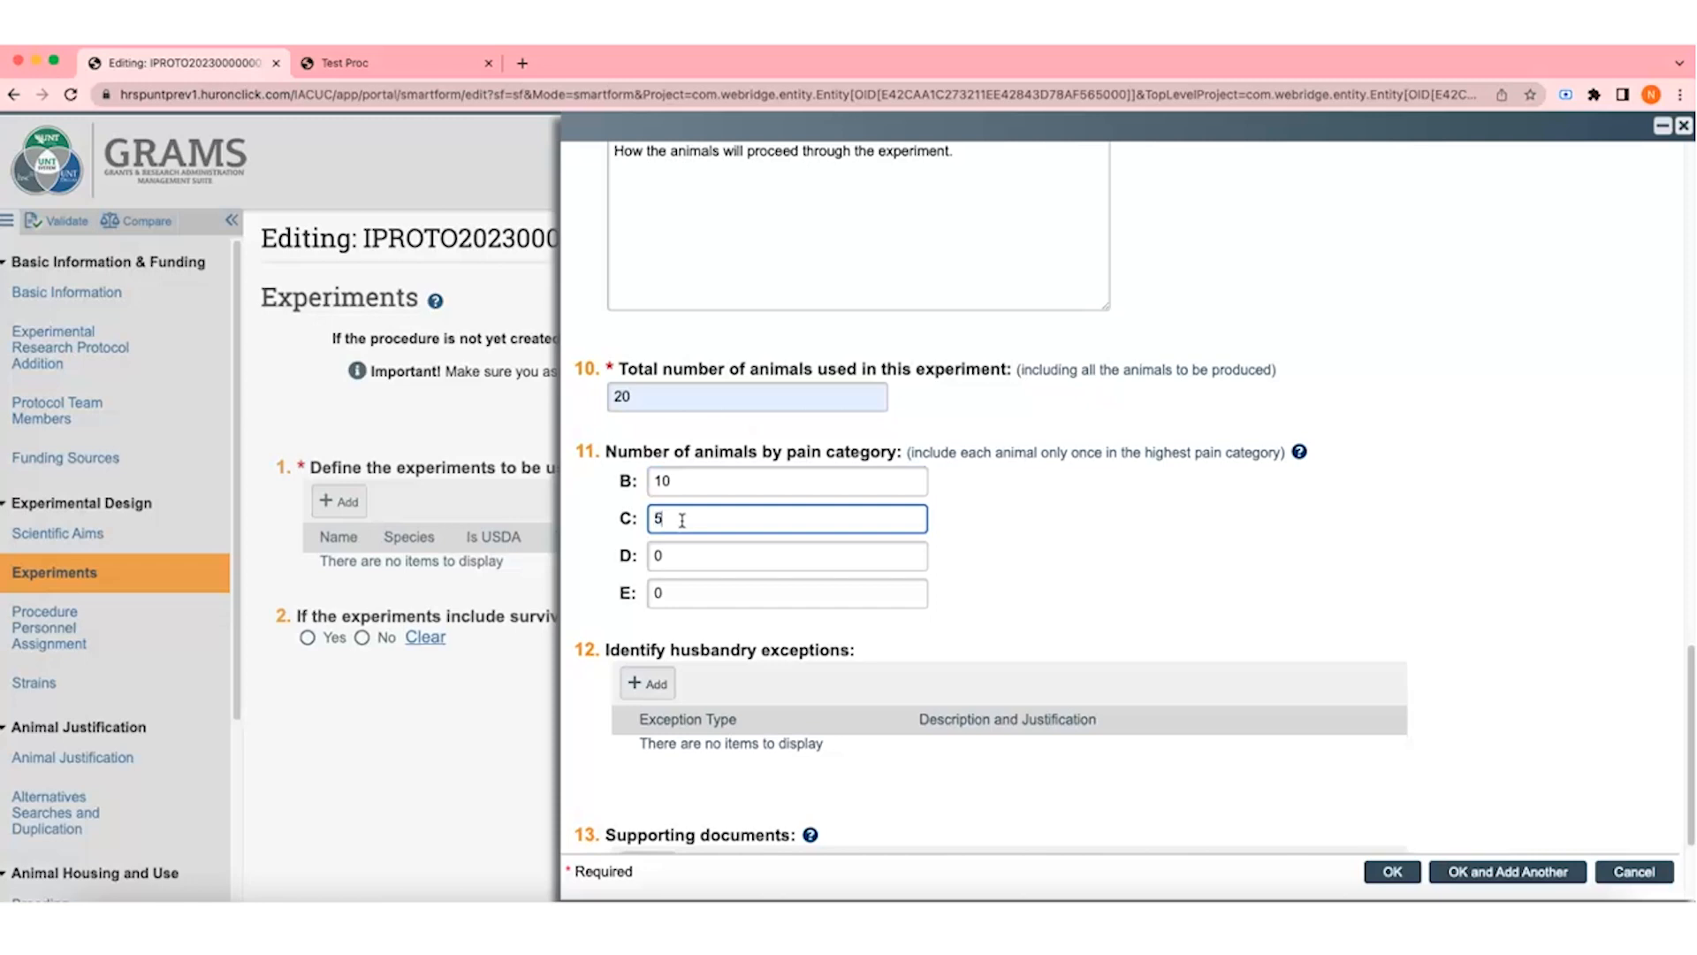
click(687, 553)
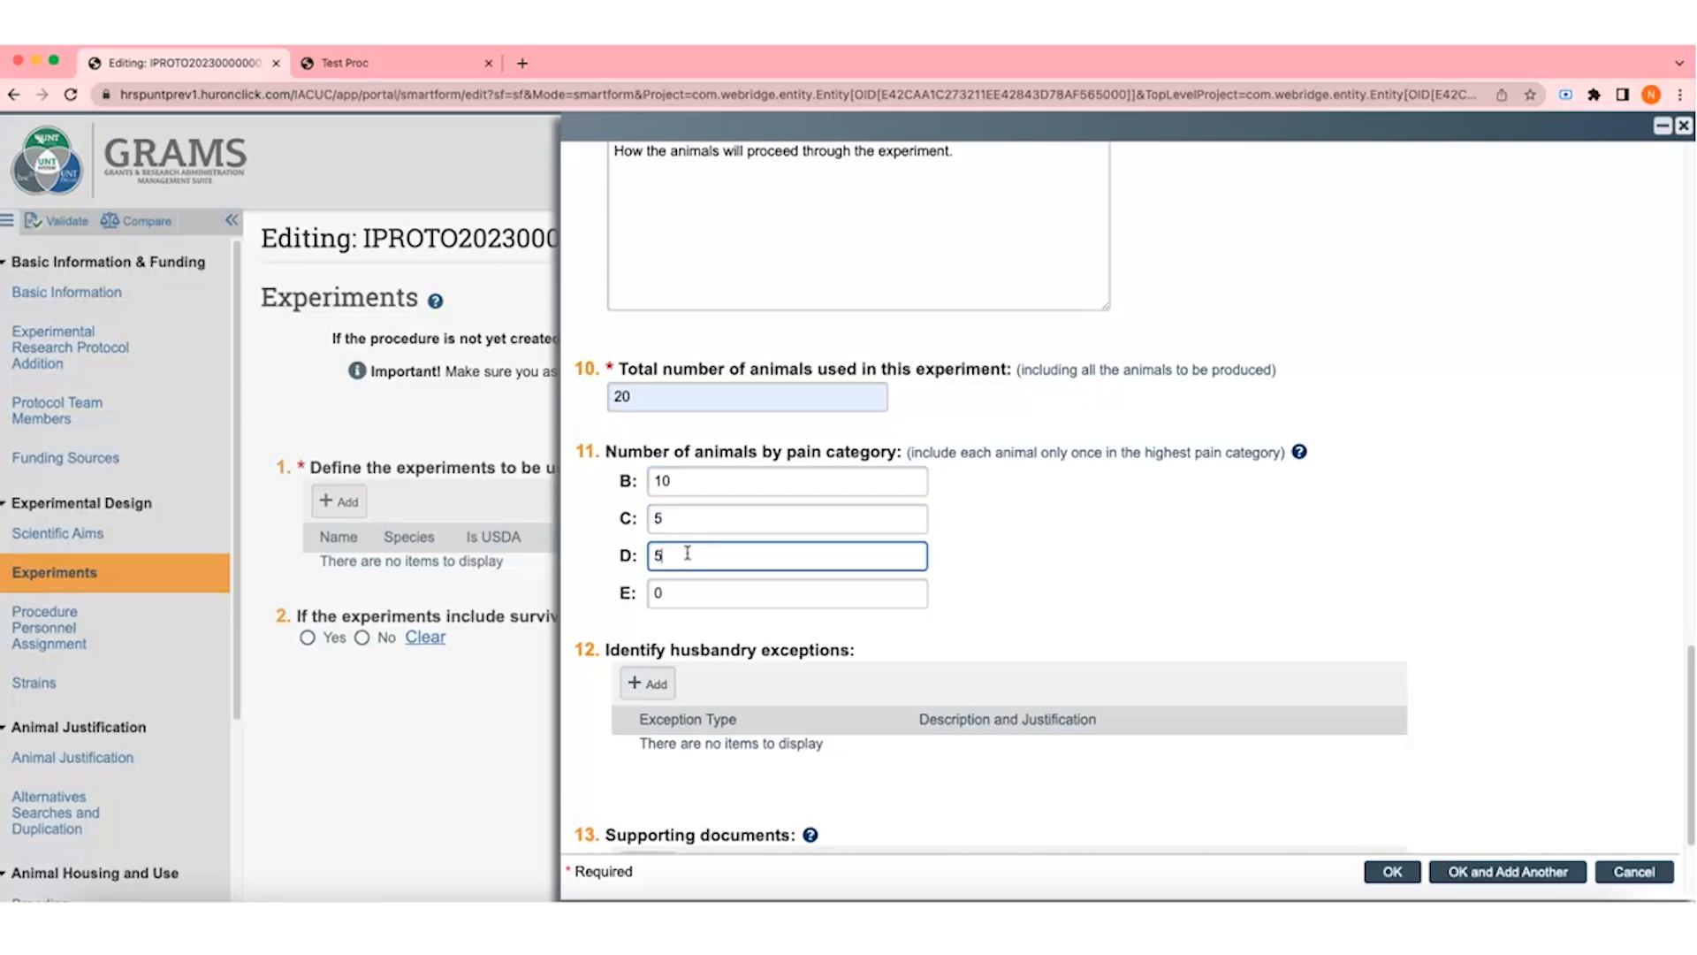
click(1008, 605)
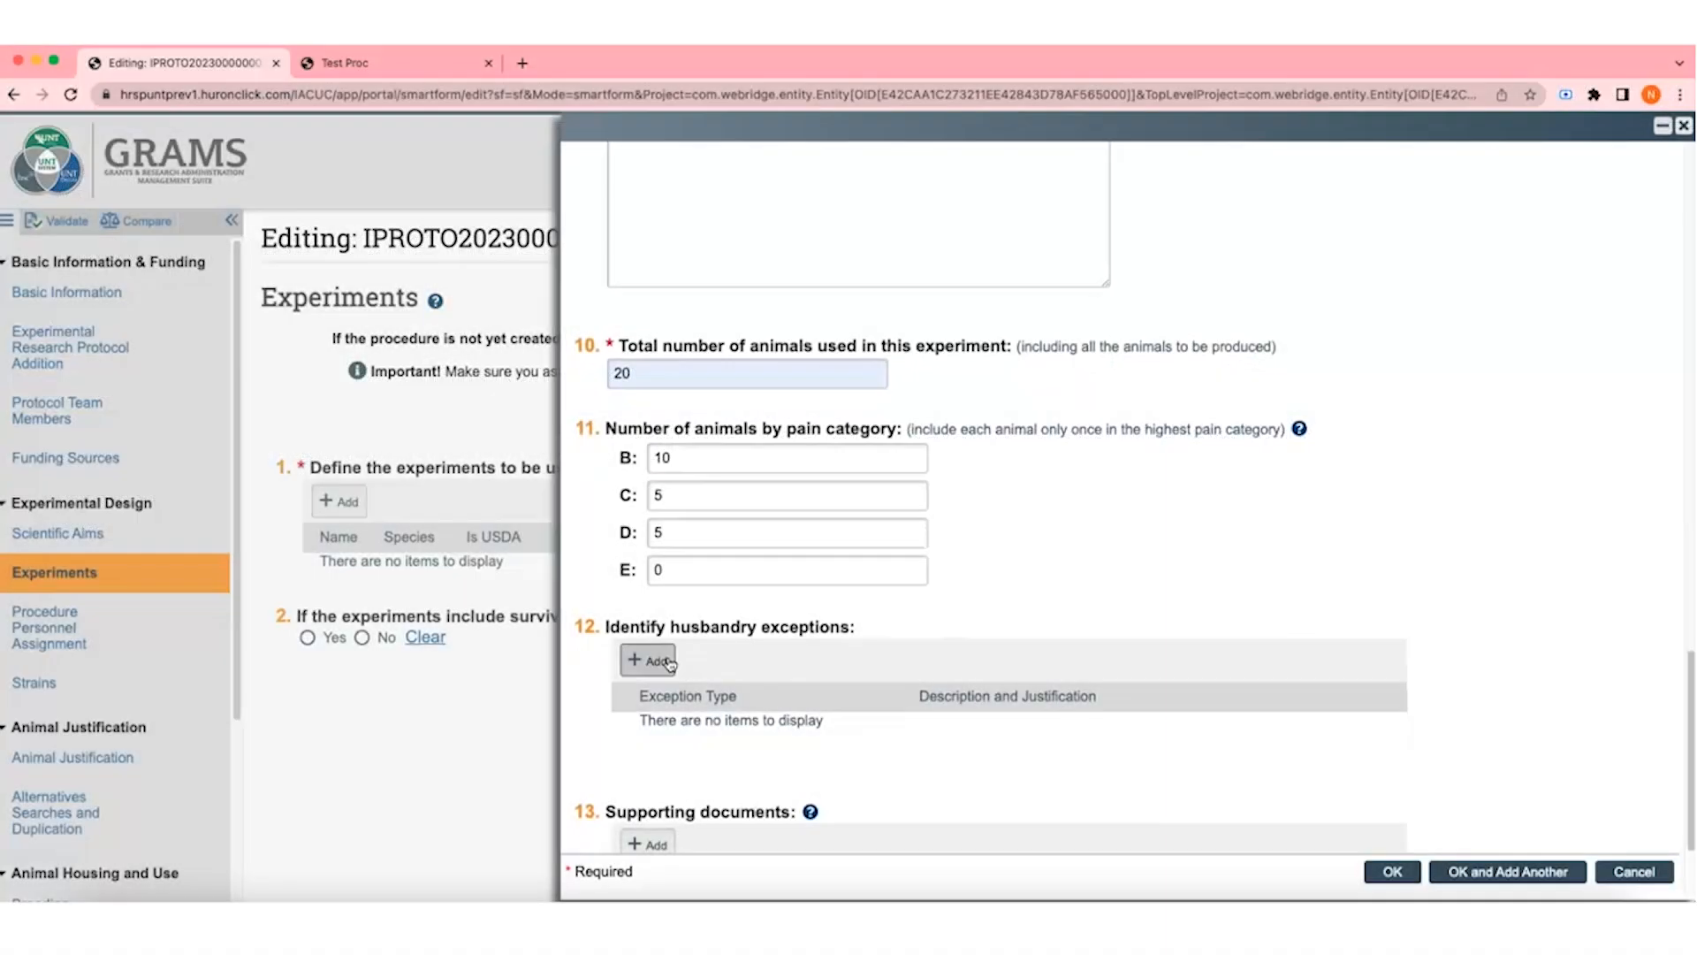
Step: Add an Alternative Lighting husbandry exception with "Description and Justification." as its description and justification
click(661, 661)
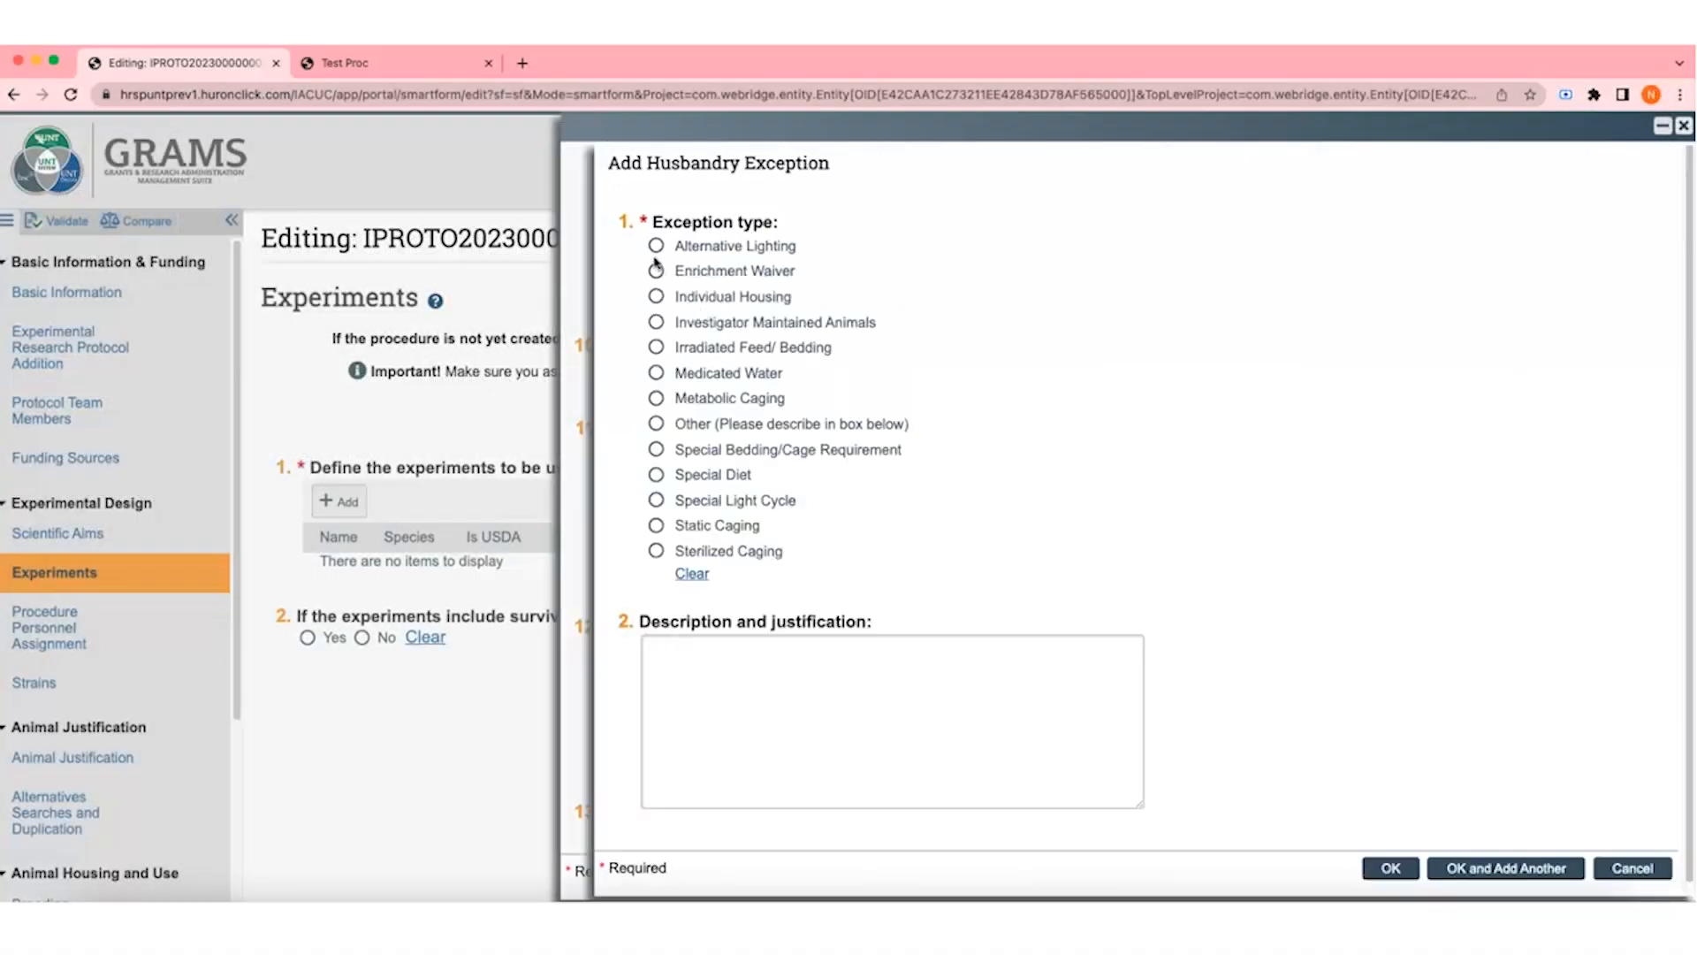
click(903, 736)
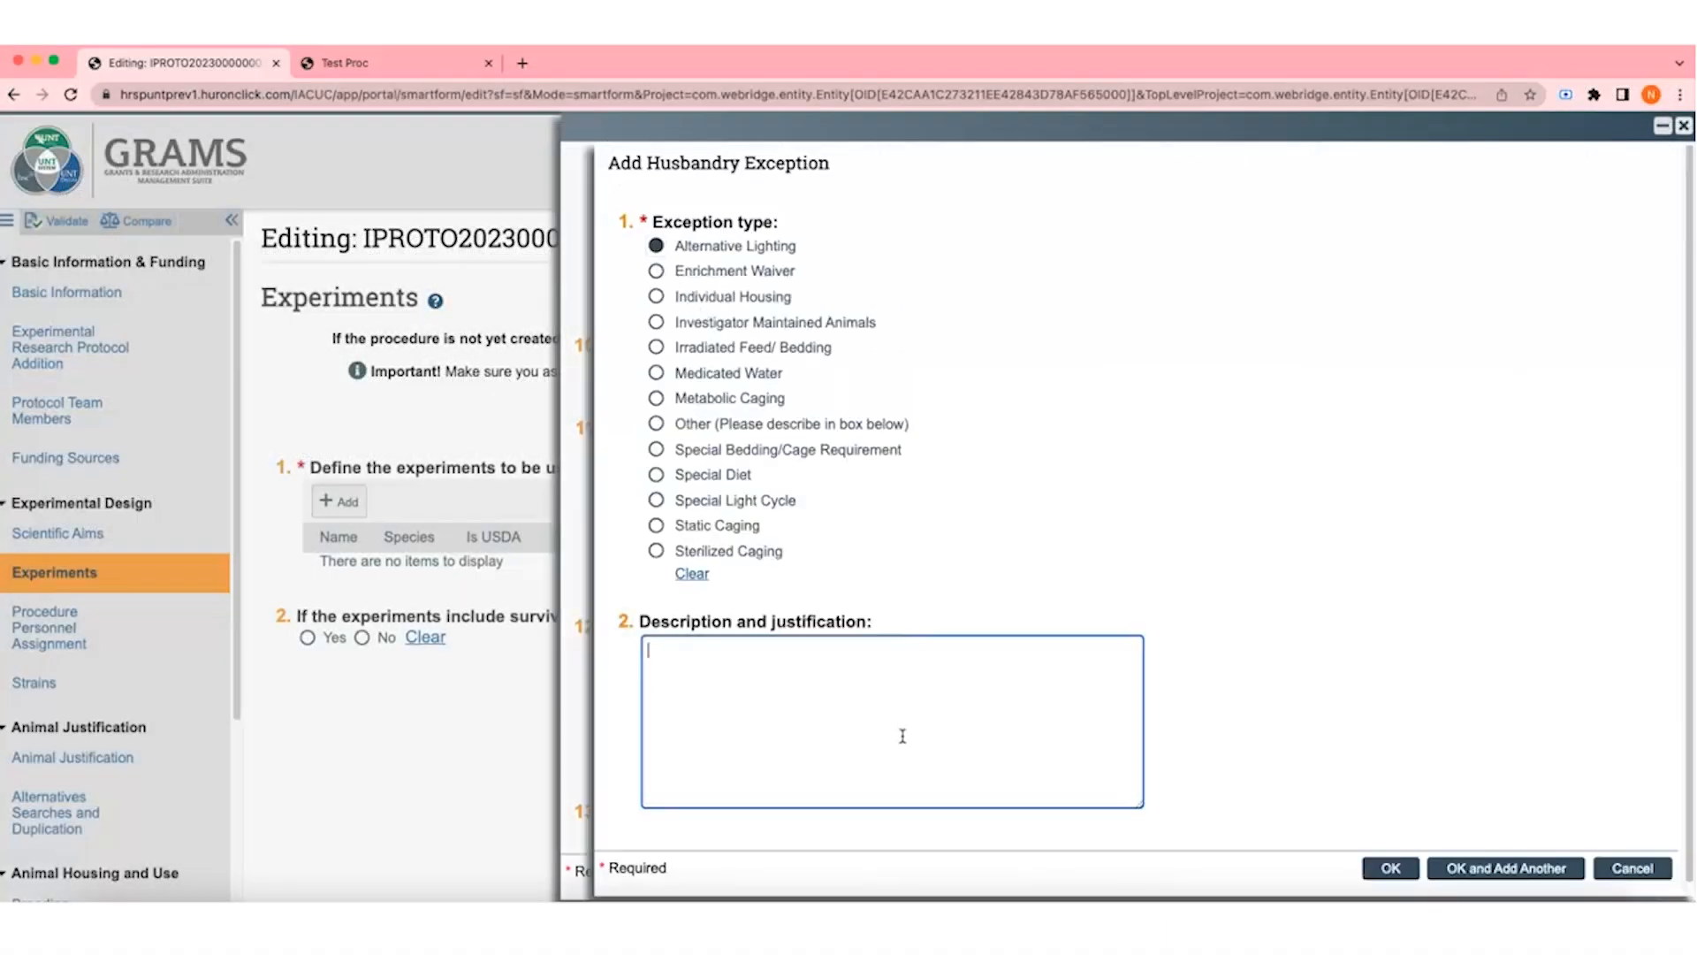
text(Description and Justification)
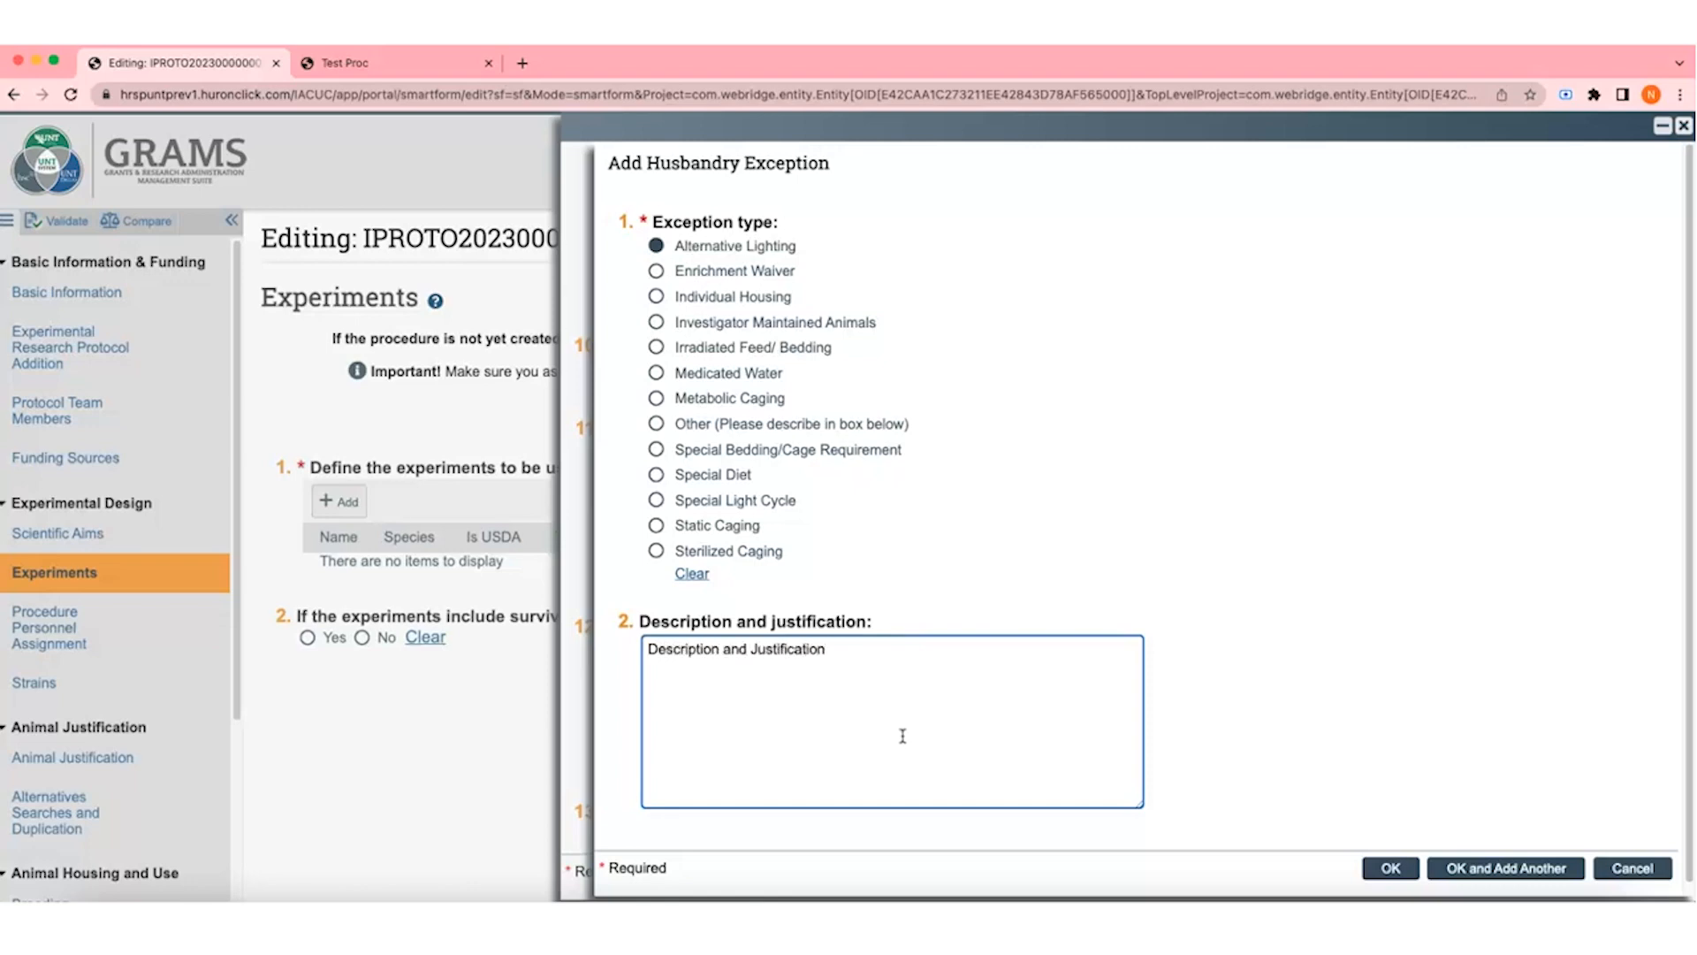
text(.)
click(1390, 868)
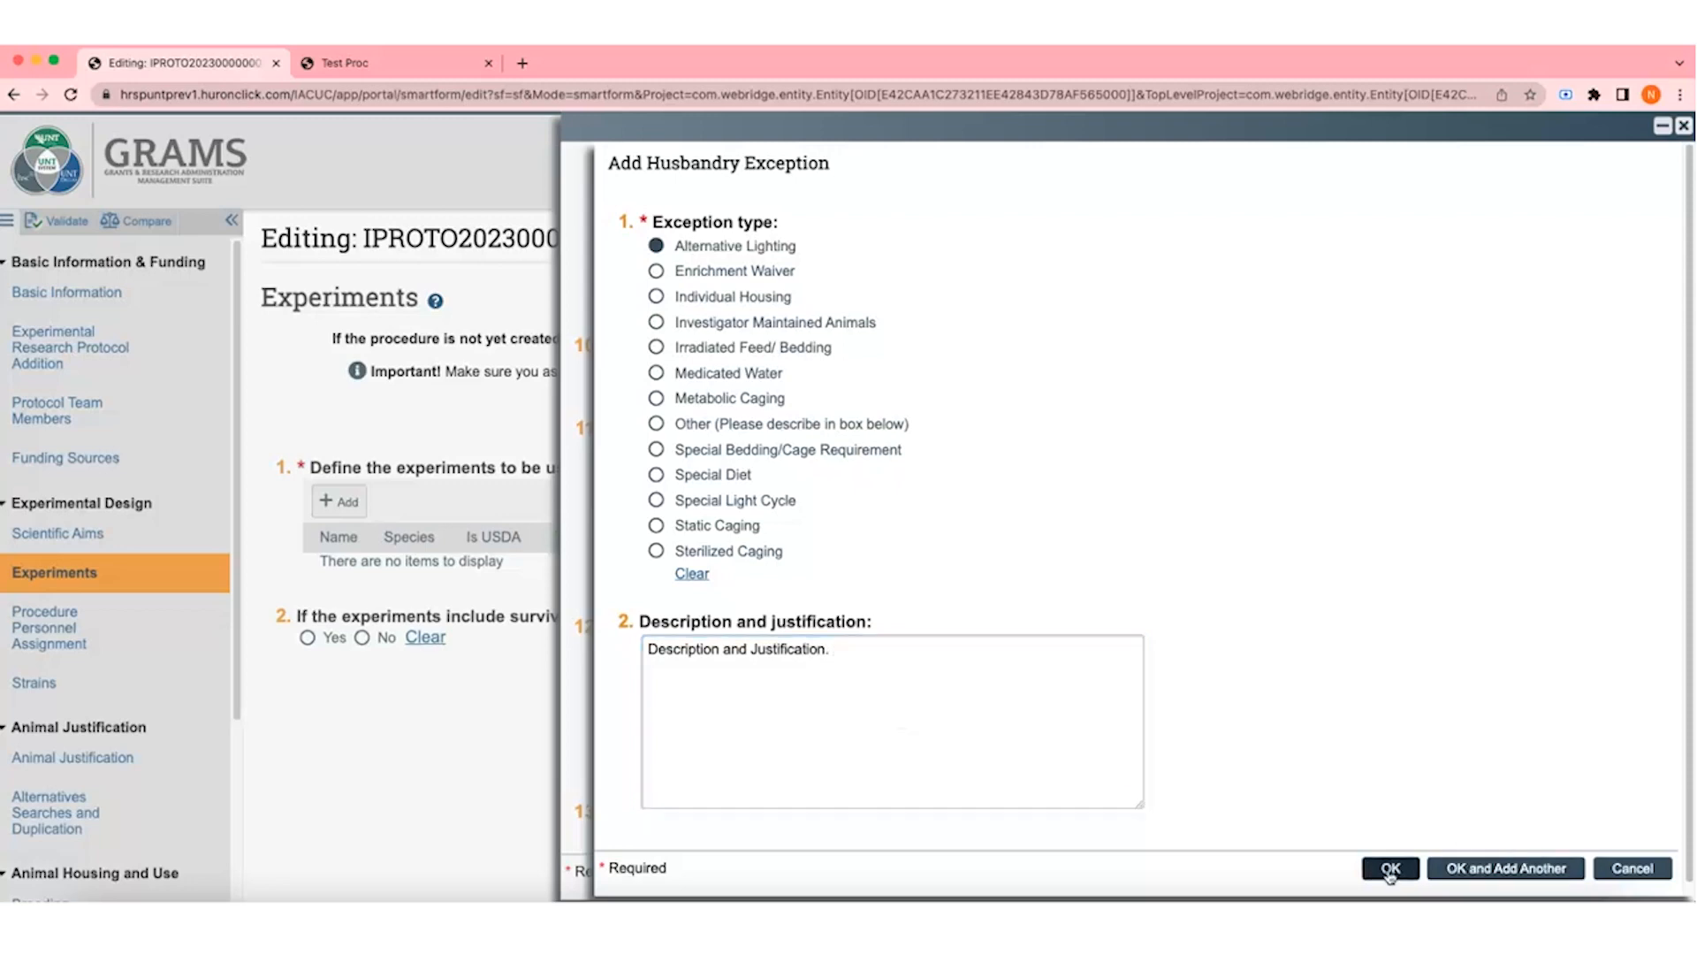
Step: Attach the Word file "Experiments- A Very Real Protocol for Very Real Research" as the experiment's supporting document
scroll(1110, 651, down, 3)
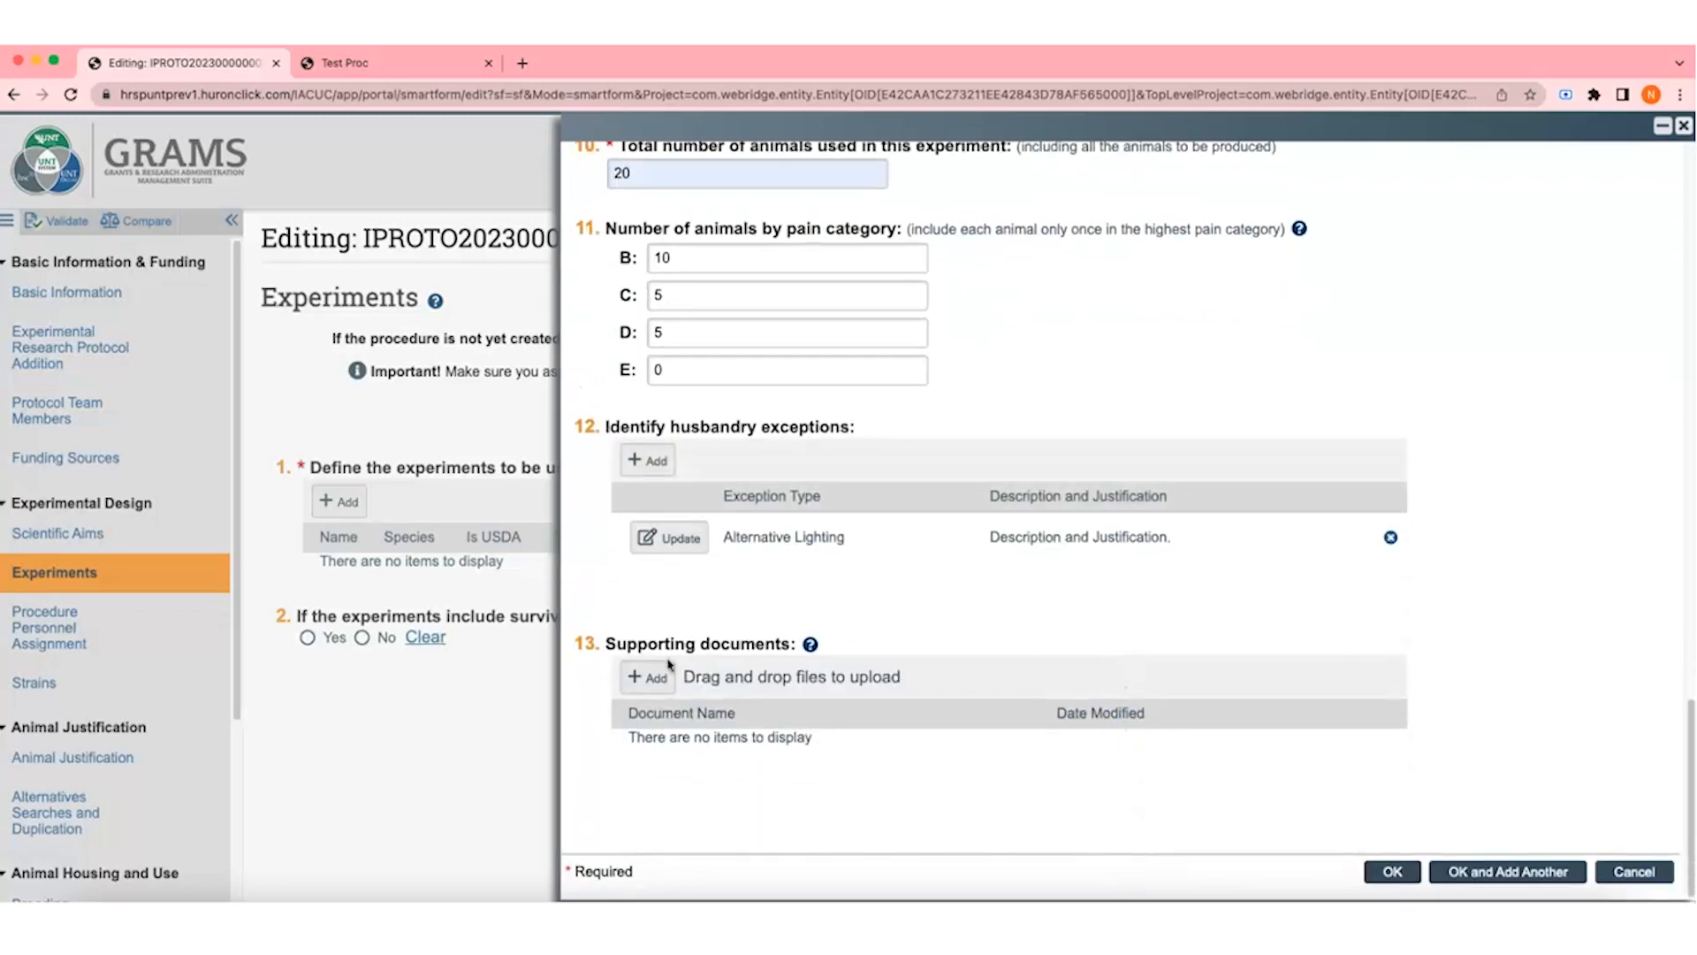
click(665, 673)
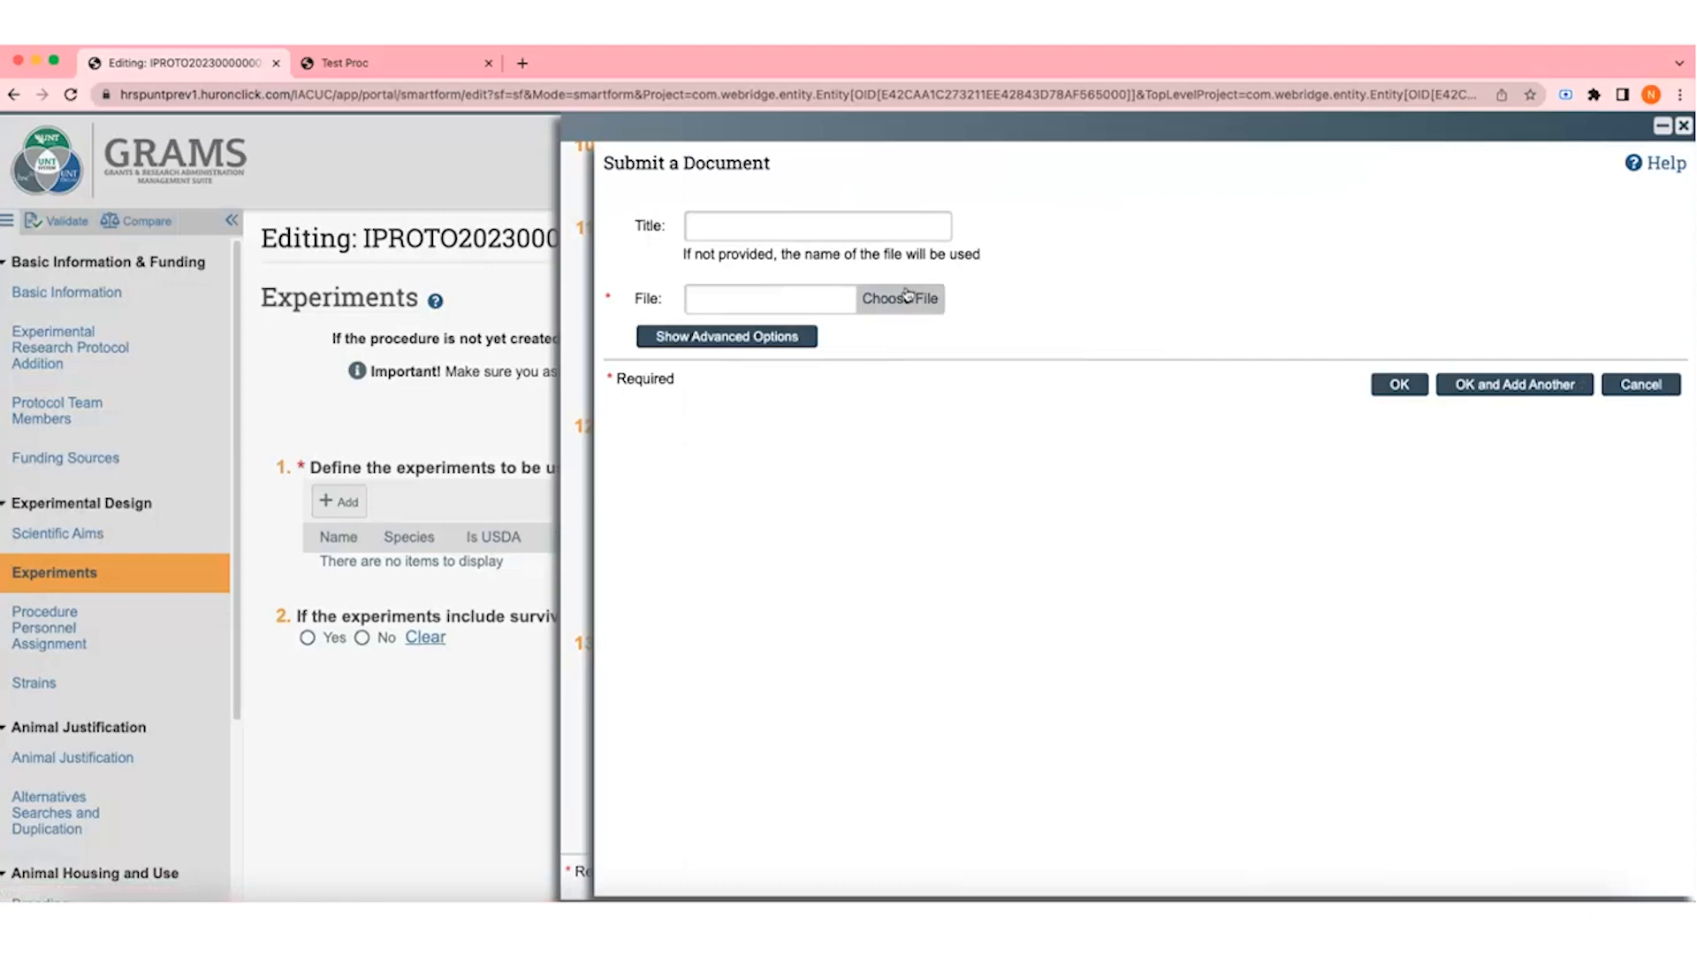
click(909, 296)
click(466, 294)
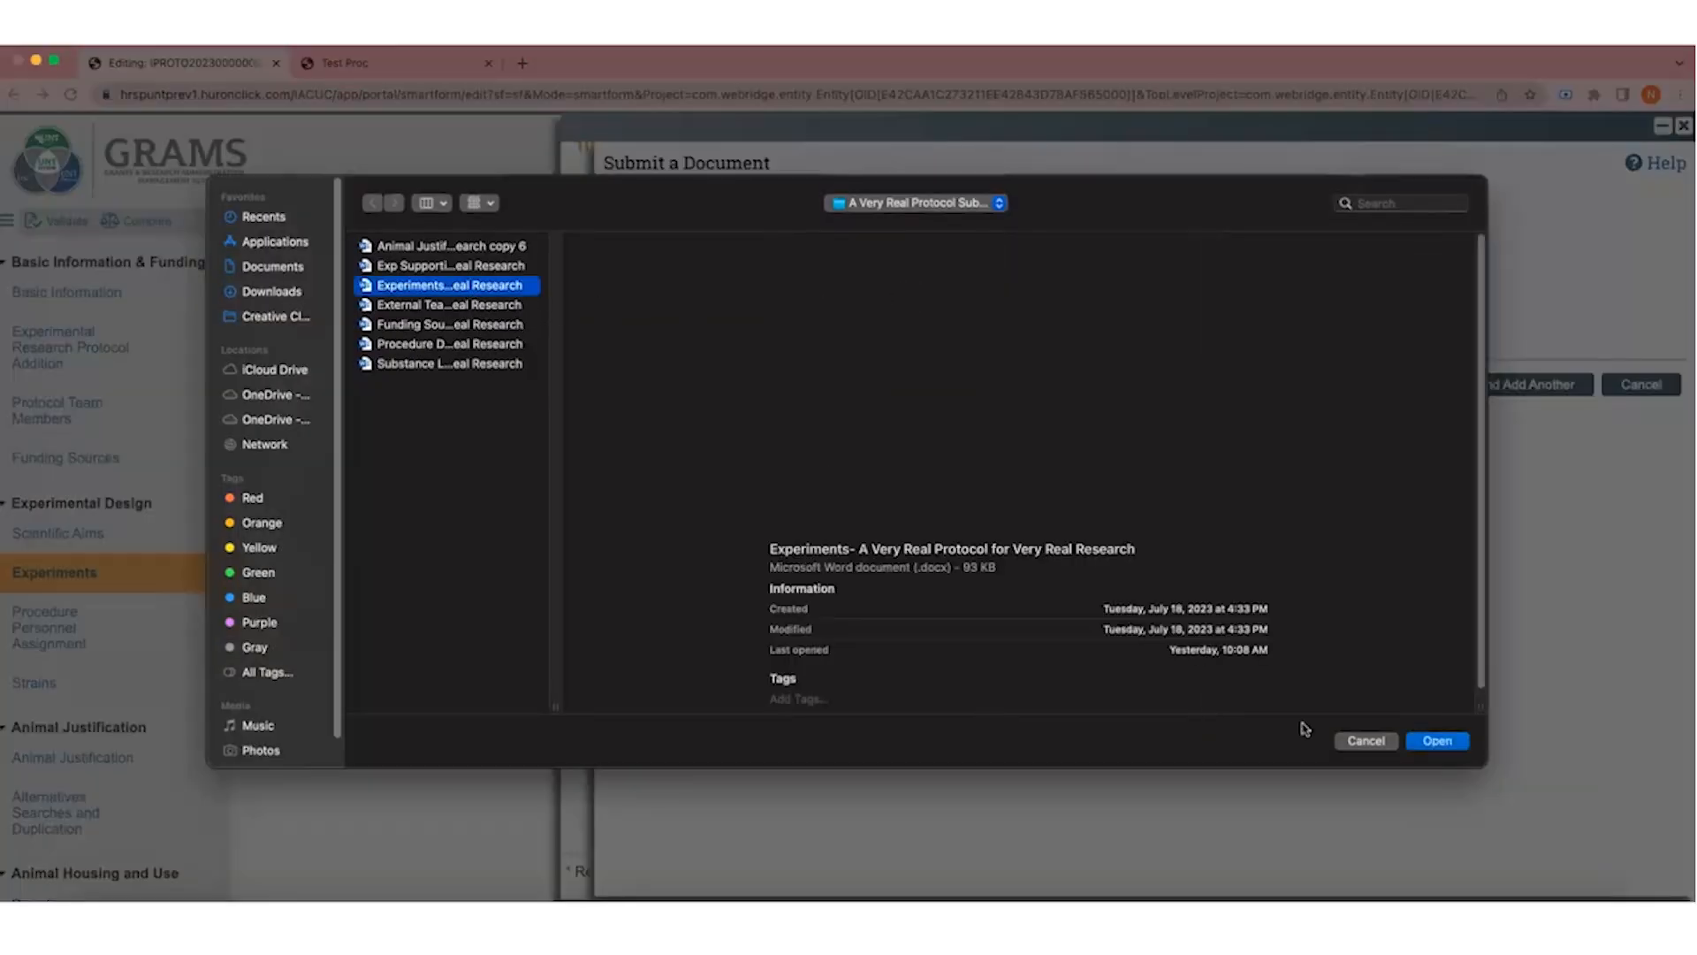
click(1438, 740)
click(1399, 388)
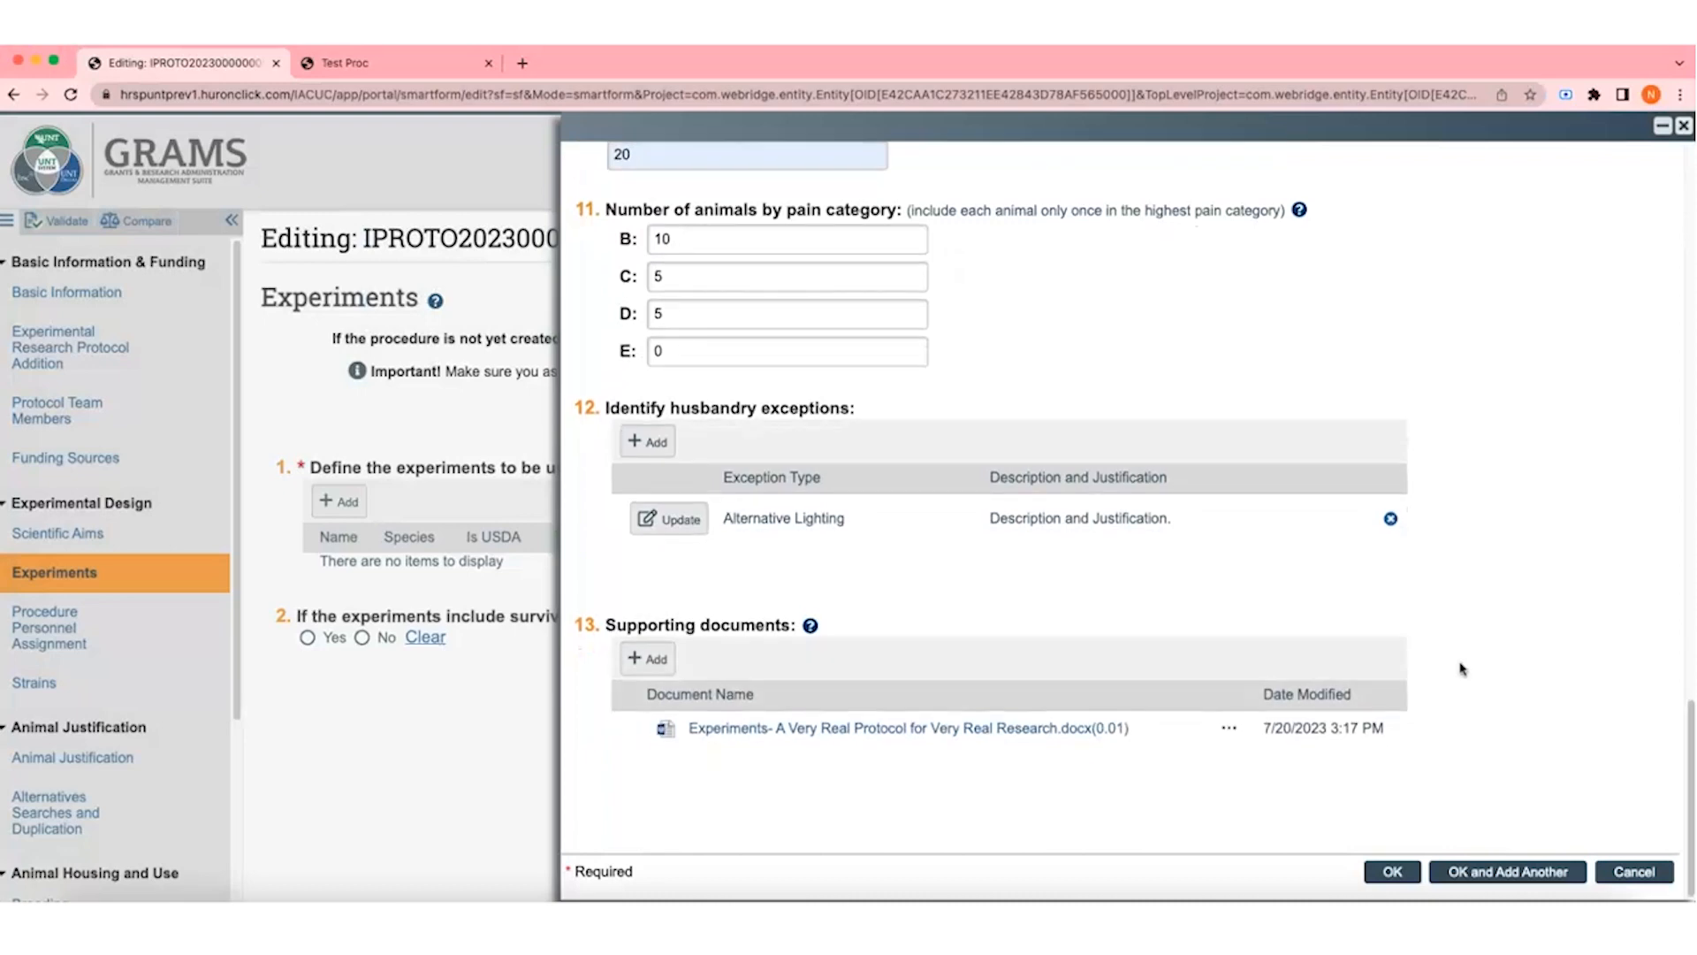
Step: Confirm the experiment, save the protocol, and continue to the Procedure Personnel Assignment page
click(1392, 874)
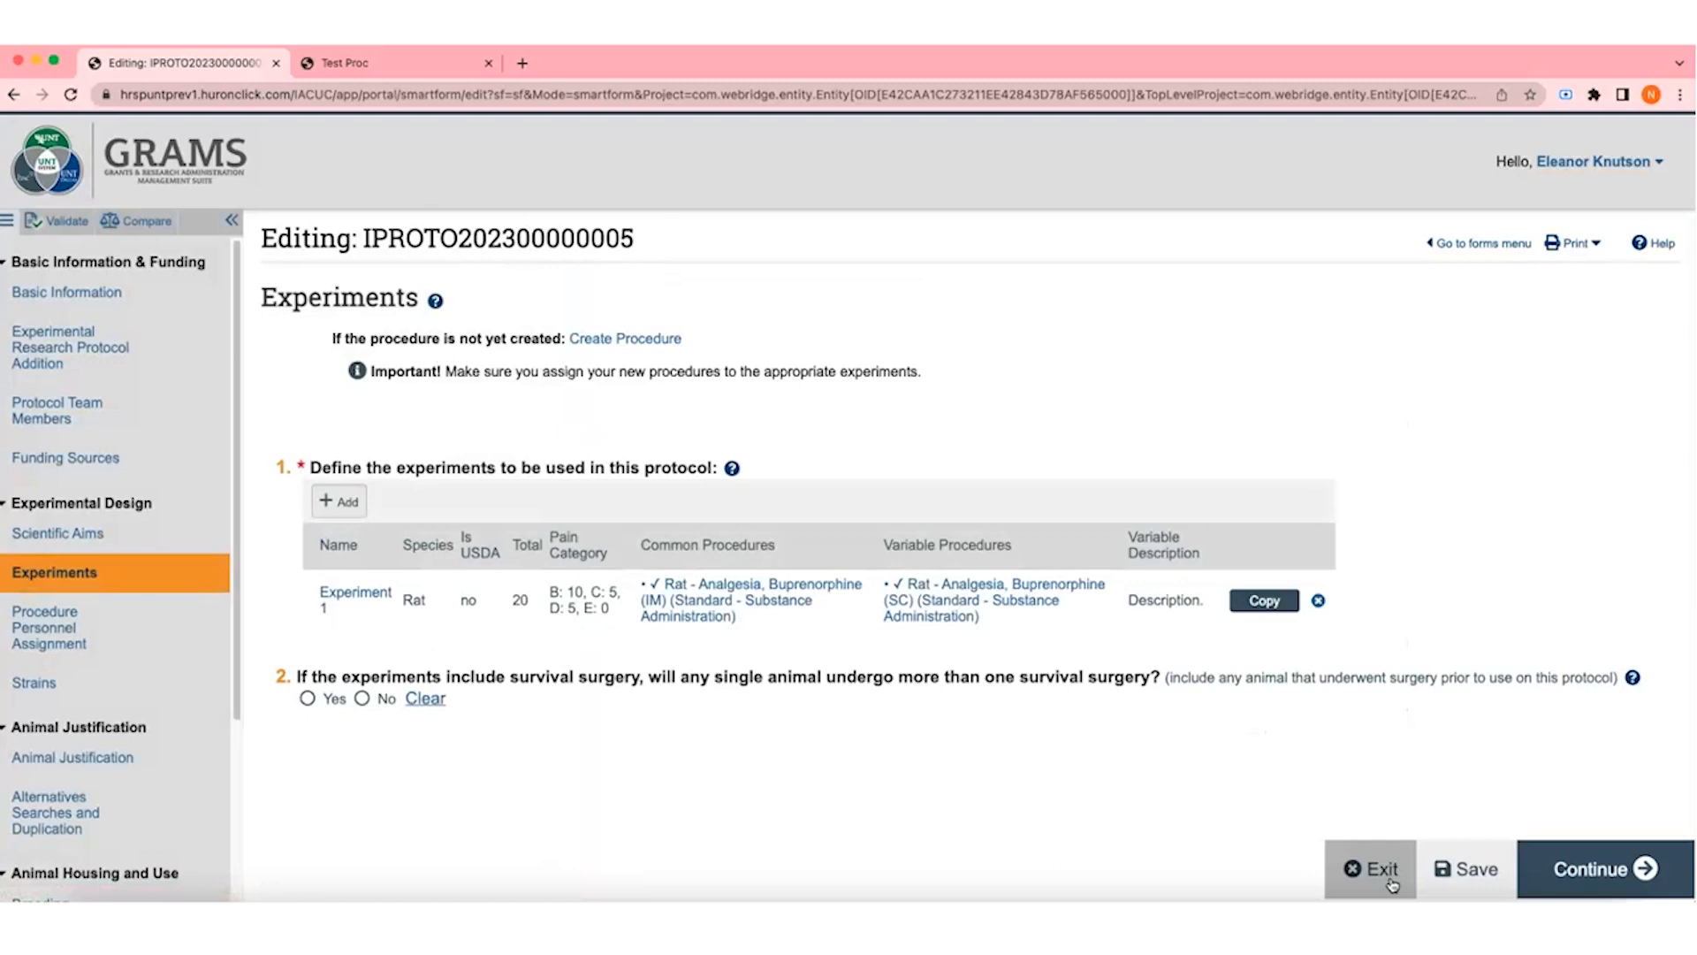
click(1472, 882)
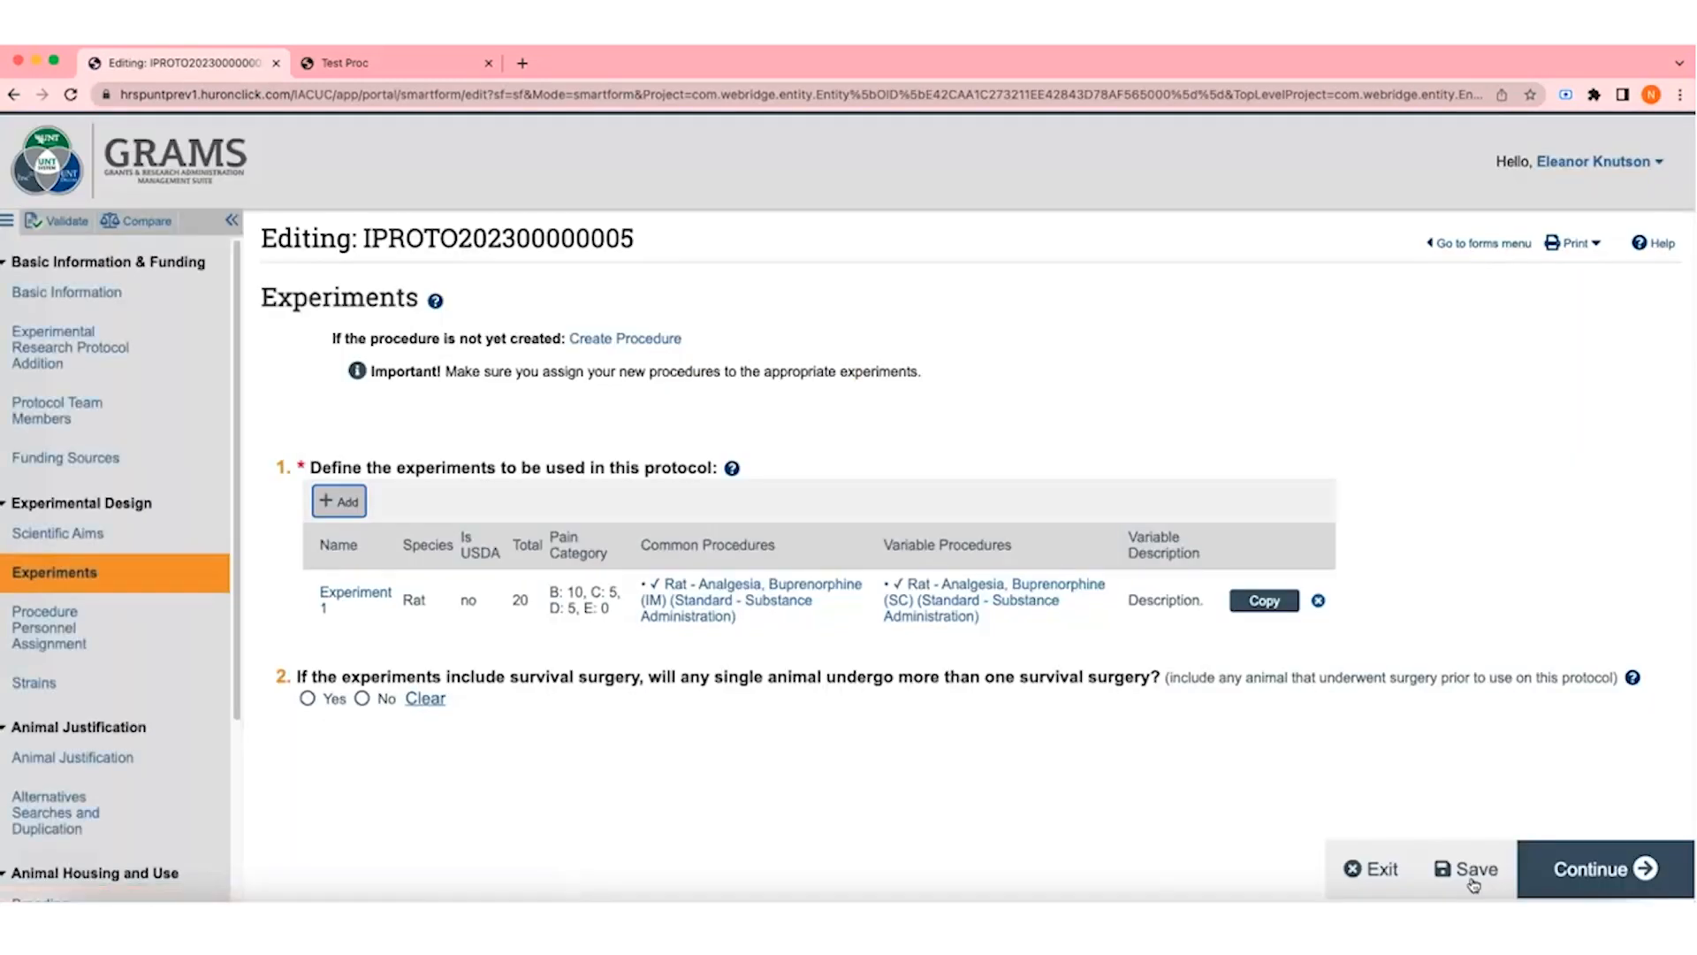
click(1555, 872)
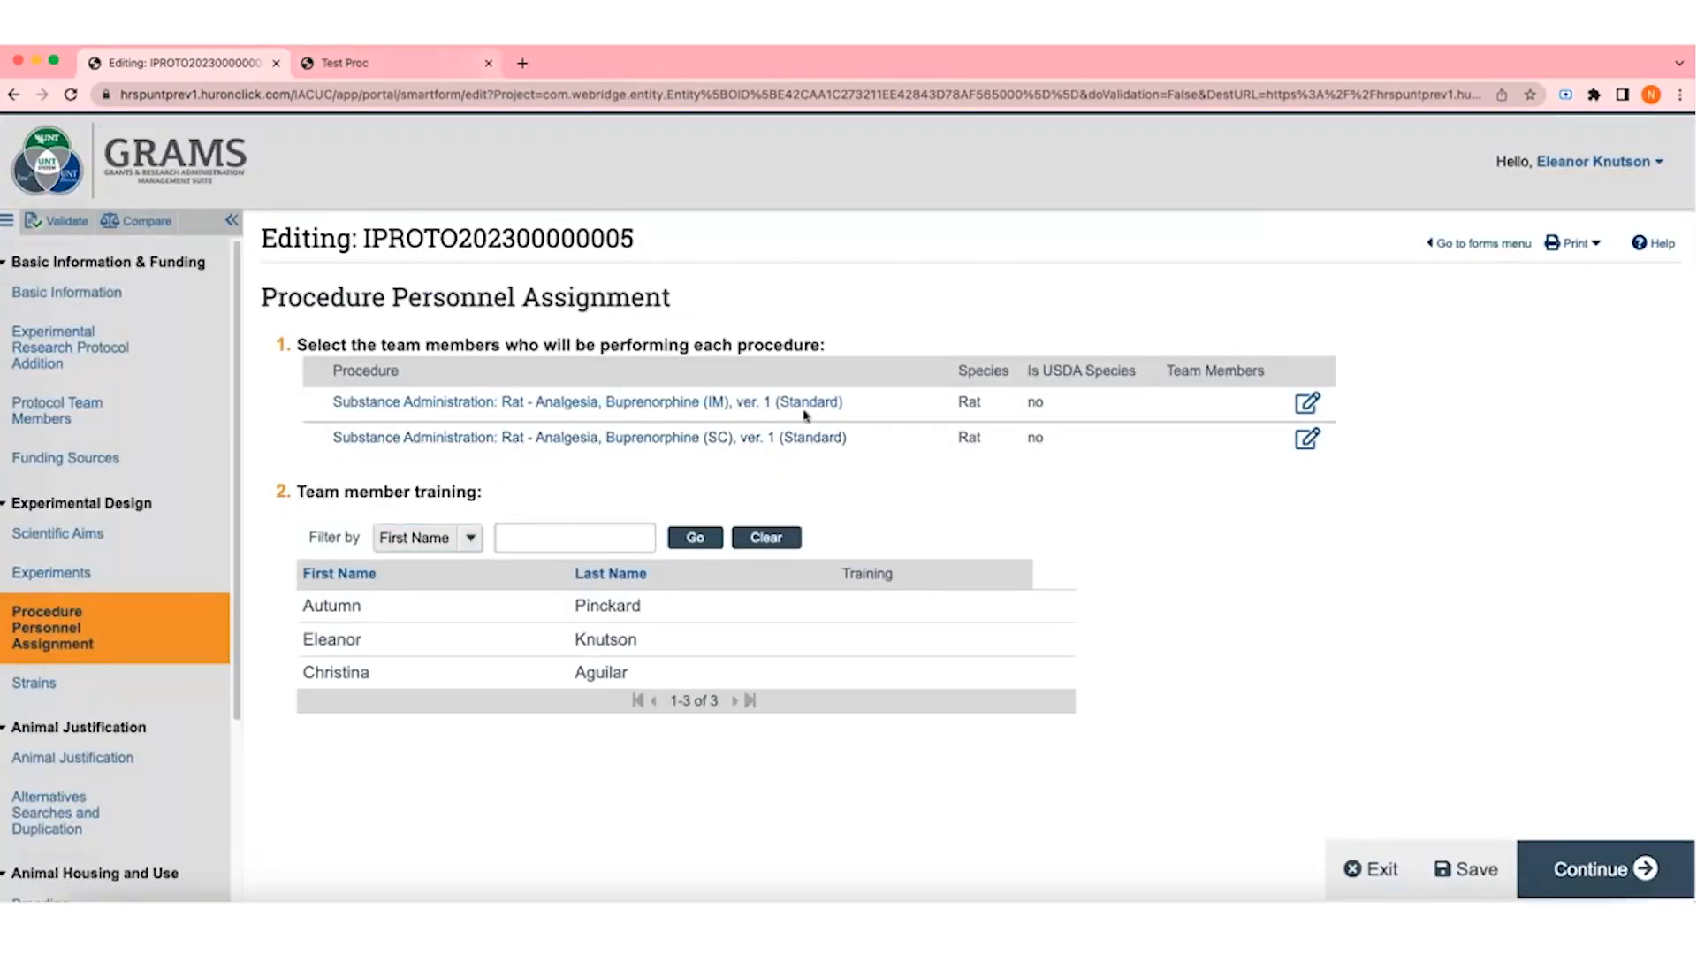
Step: Assign the second-listed team member to the Buprenorphine (IM) procedure and the first and third to the Buprenorphine (SC) procedure, and save
click(1306, 405)
click(1131, 443)
click(1297, 521)
click(1146, 528)
click(1146, 595)
scroll(1167, 633, down, 2)
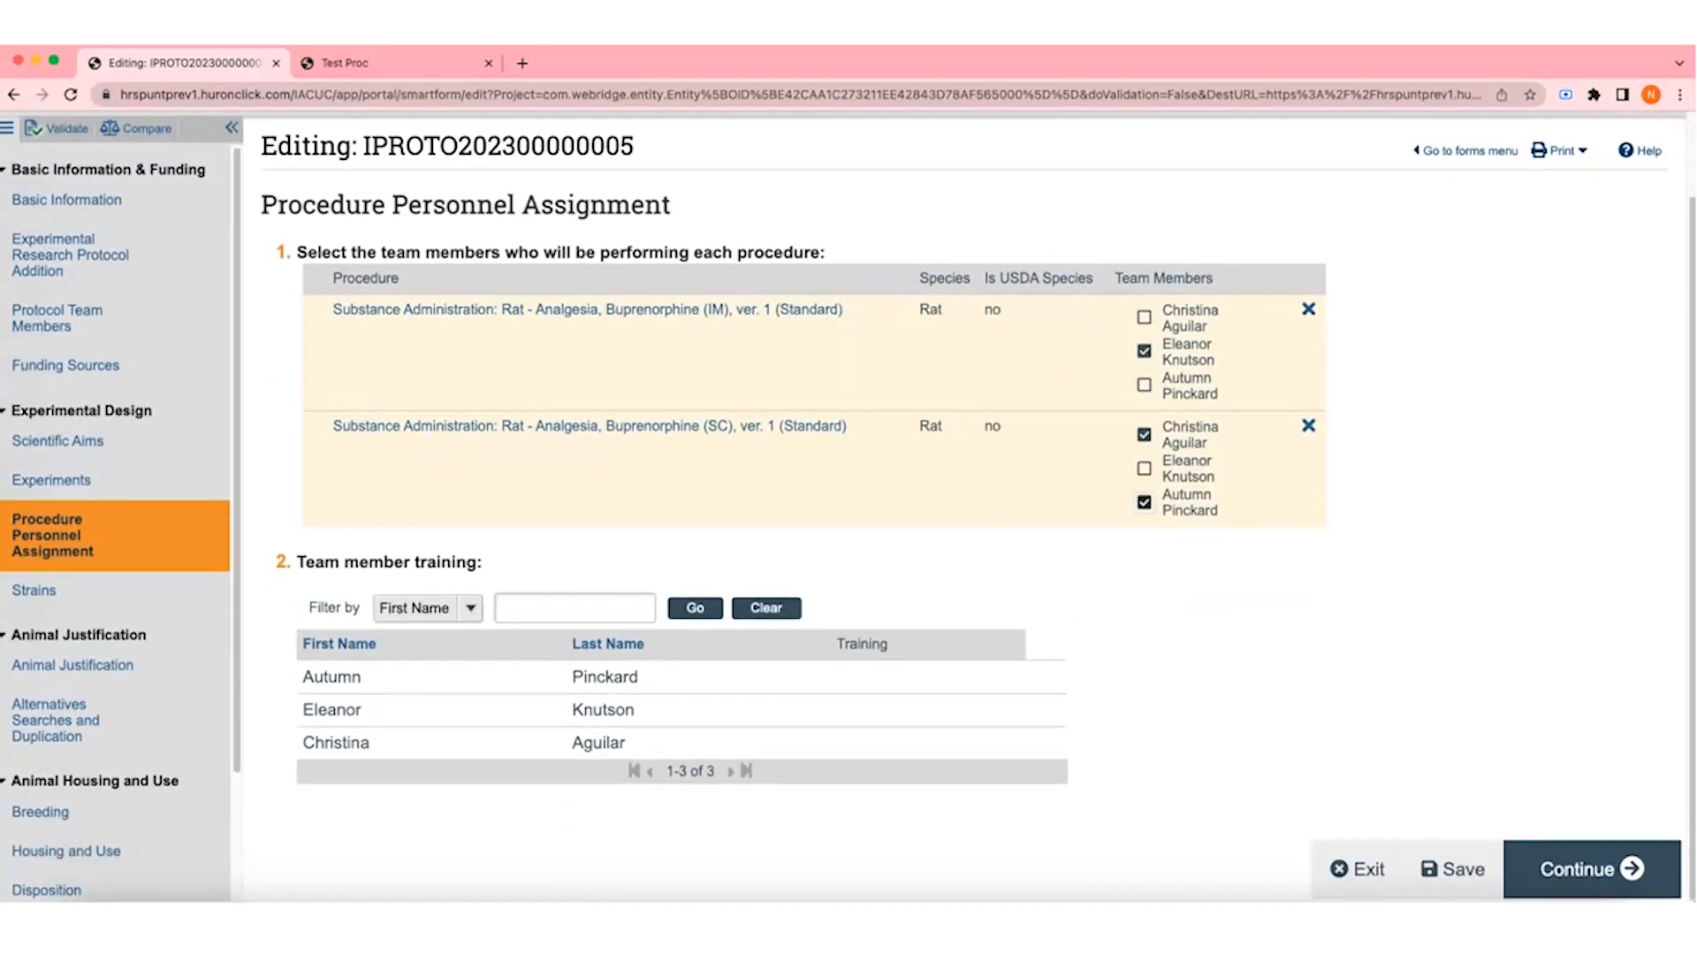
click(1453, 869)
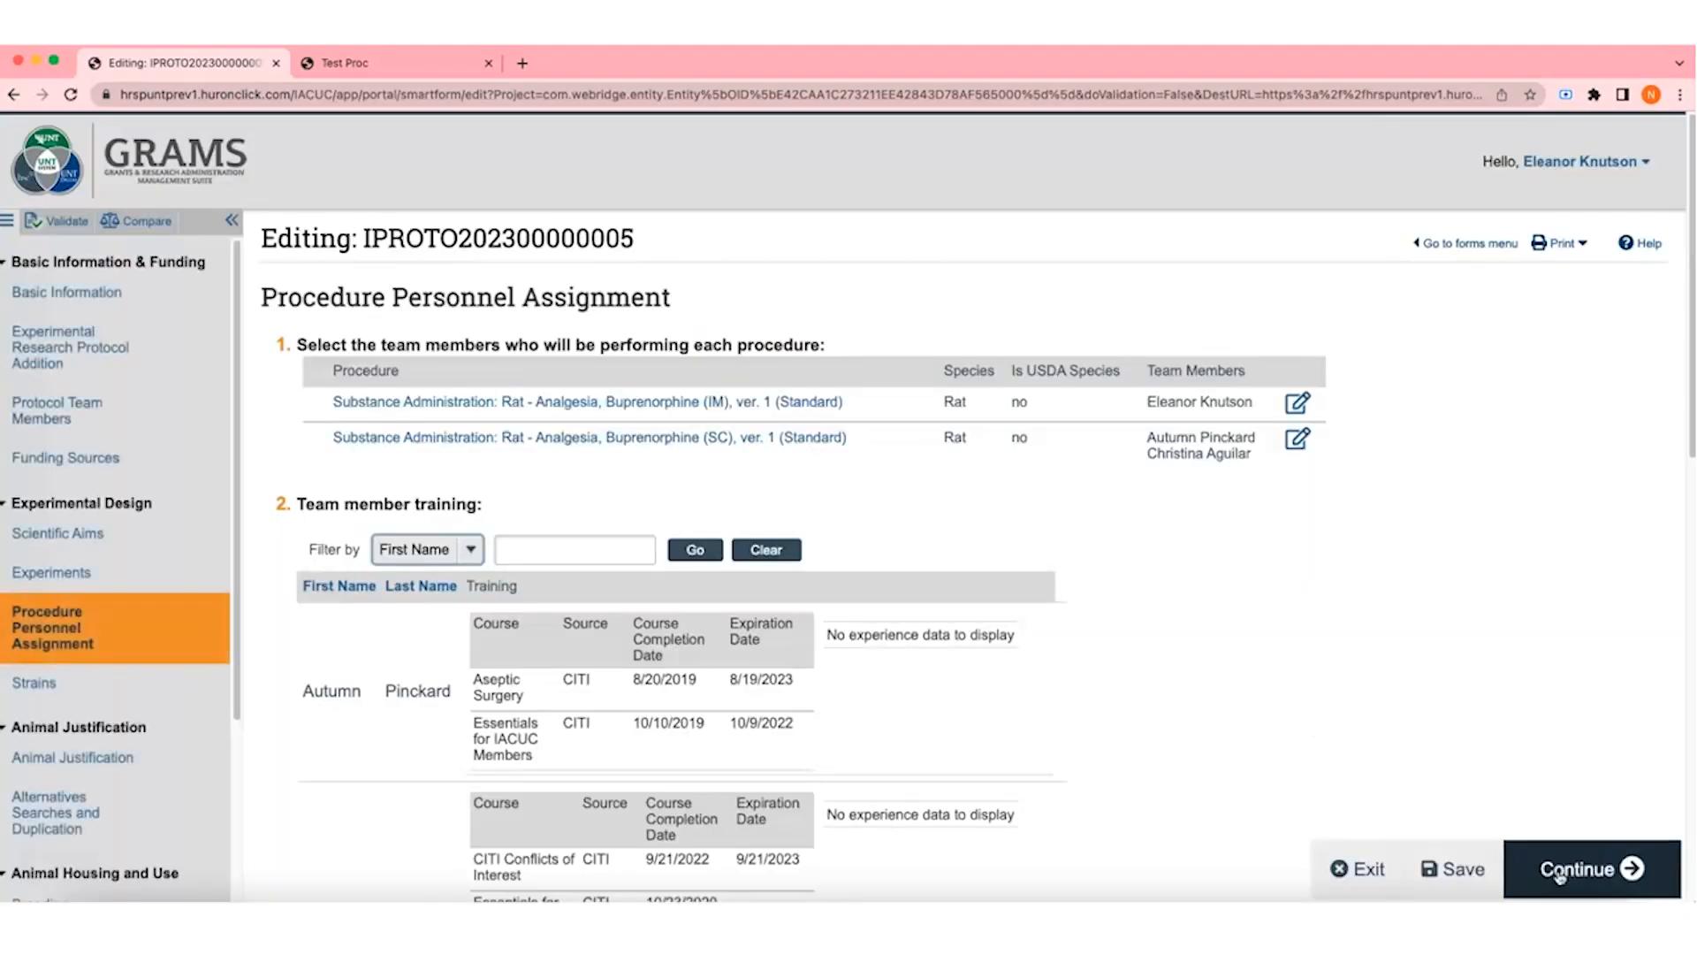
Step: Review the team members' training records and continue to the Strains page
scroll(1326, 742, down, 3)
scroll(1052, 558, down, 6)
scroll(1052, 558, down, 6)
click(1578, 869)
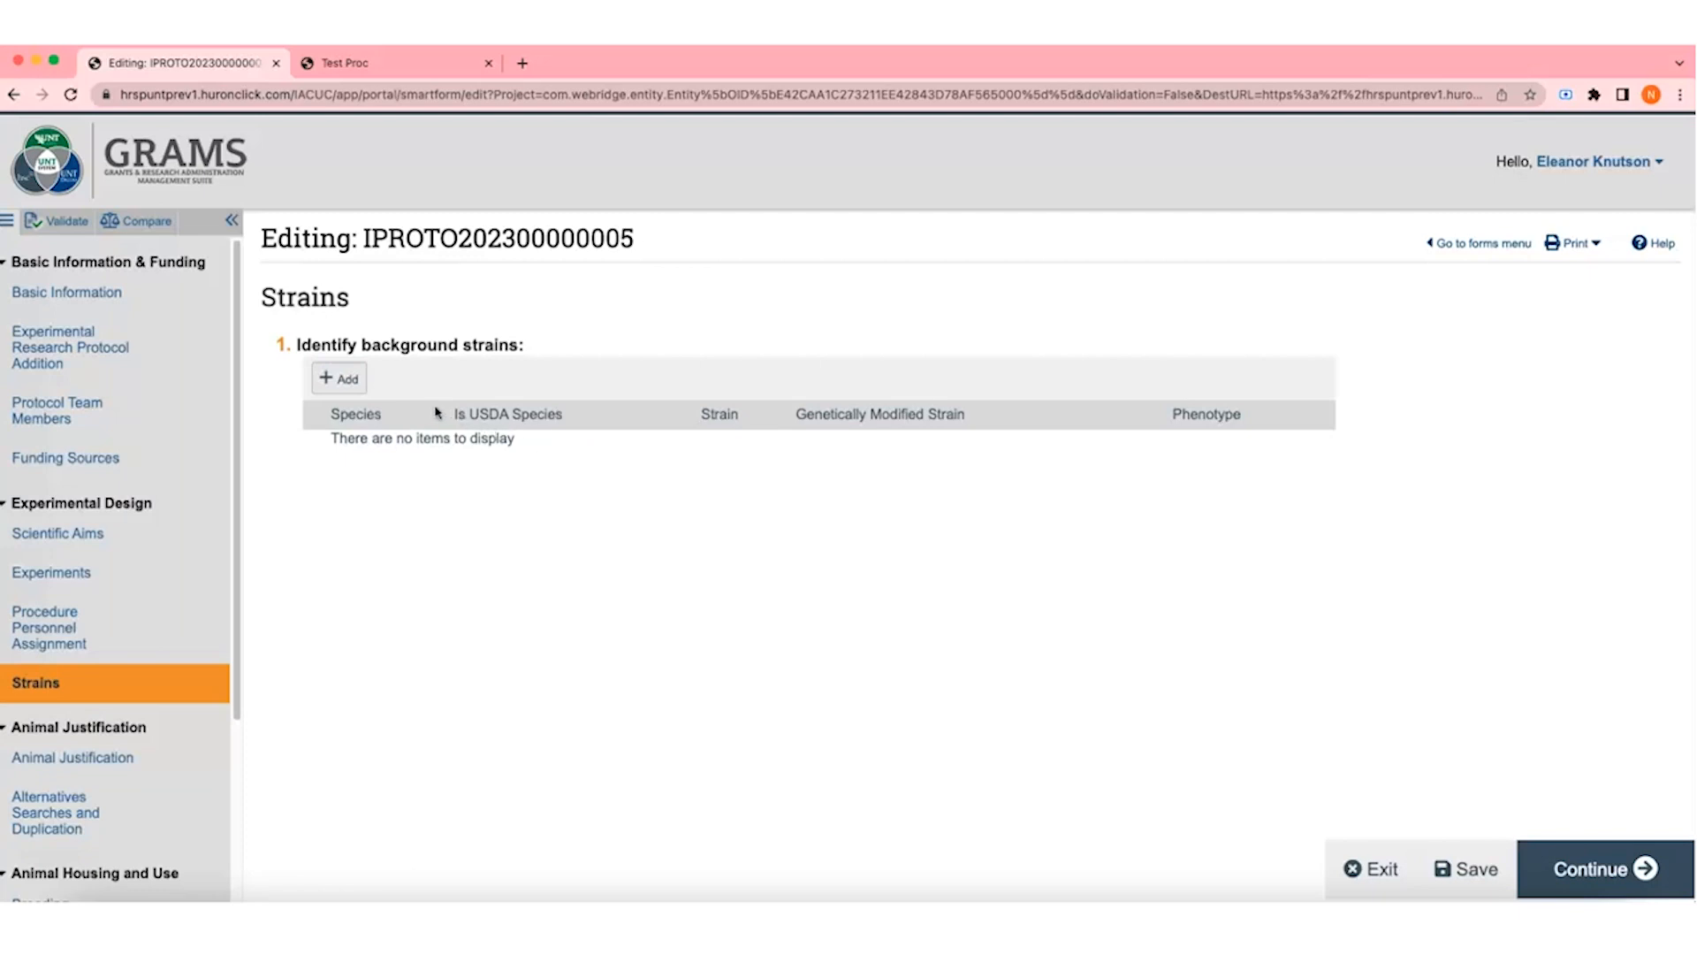
Step: Add a background strain, choosing Brown Norway and marking it as genetically modified
click(337, 378)
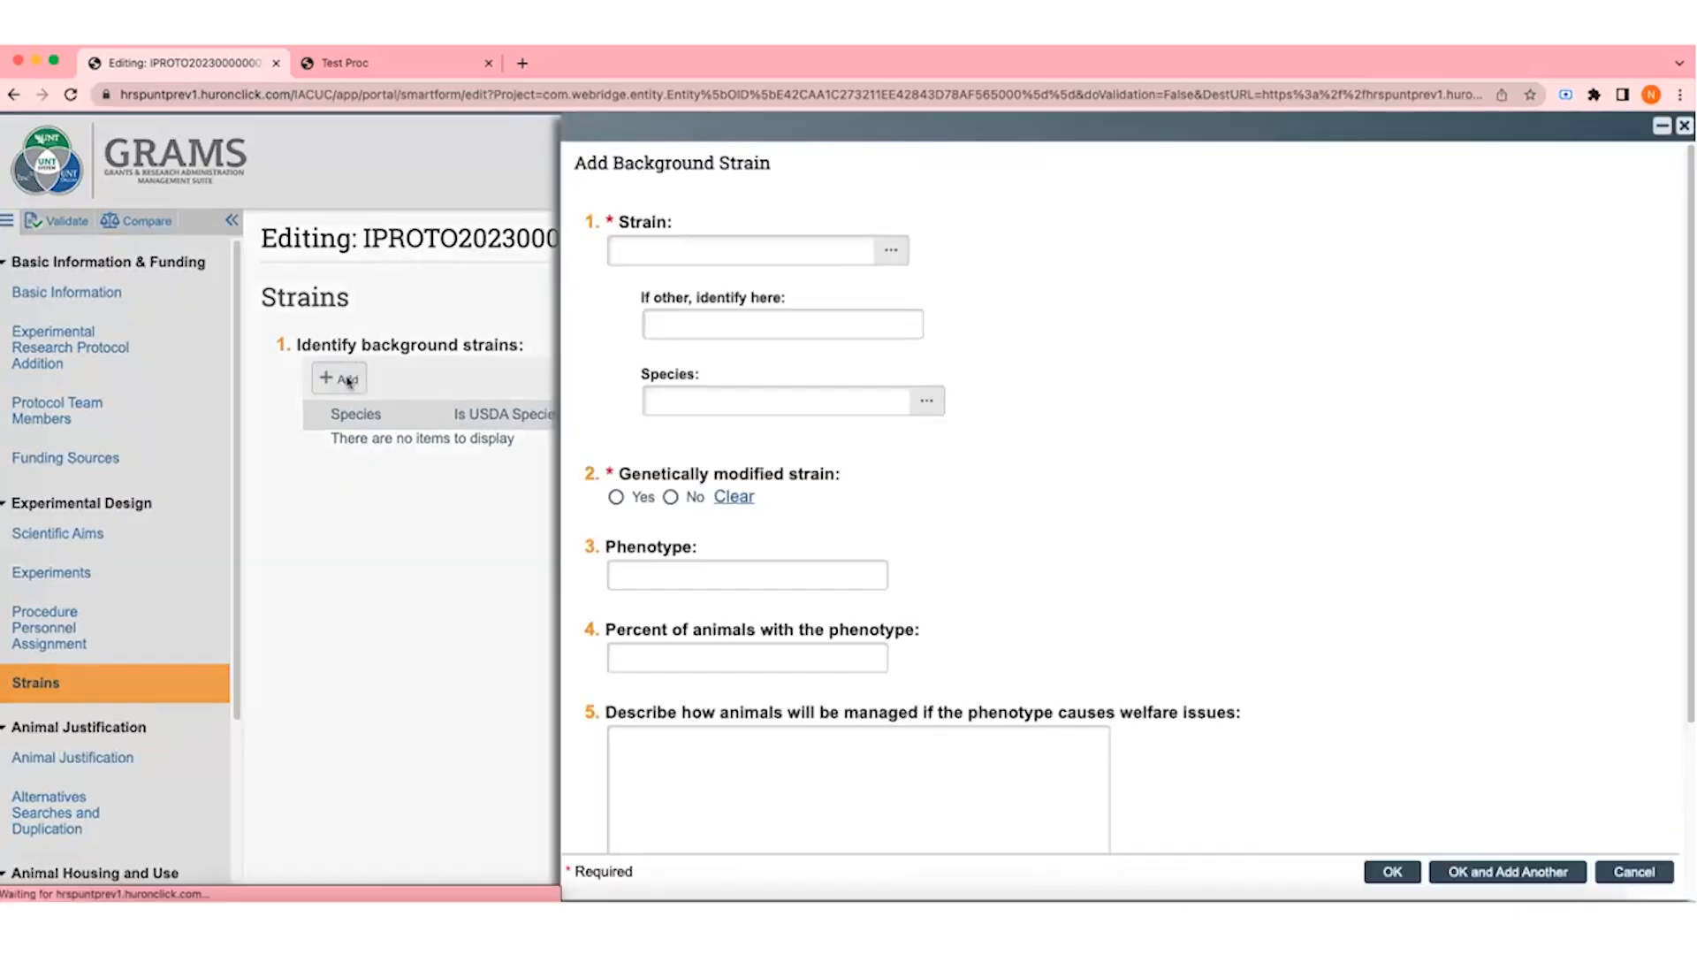
click(893, 253)
click(616, 301)
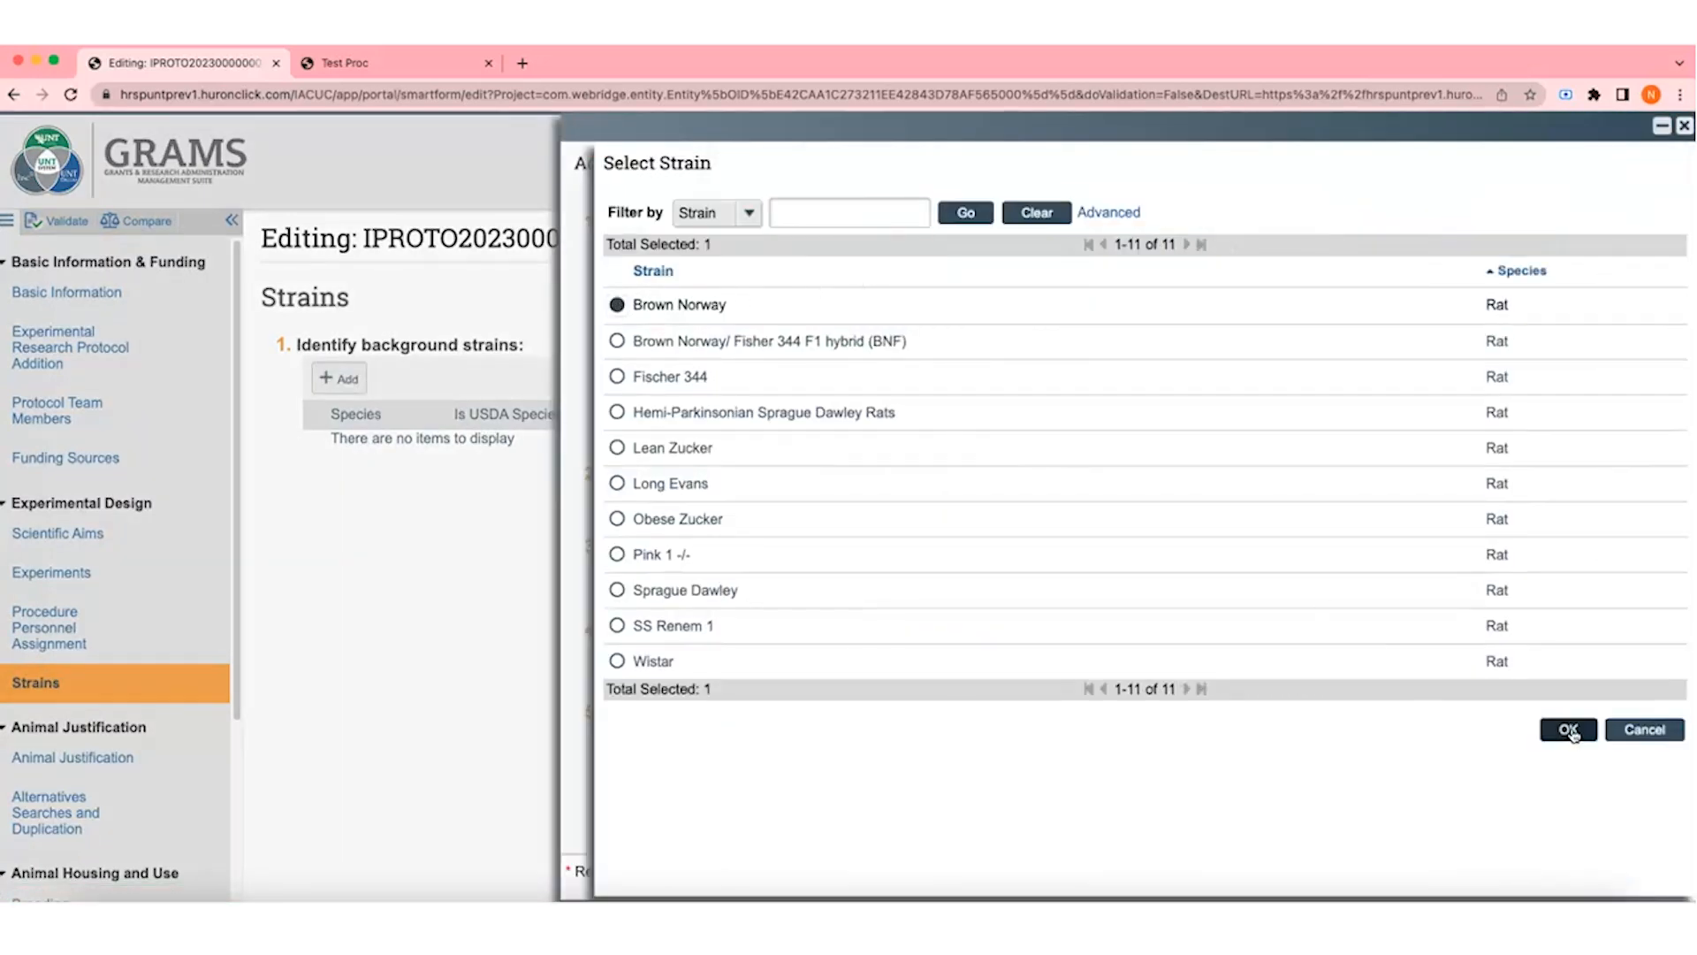
click(1565, 727)
click(618, 498)
Step: Enter "Phenotype" as the strain's phenotype and set the percent of animals with it to 50
click(735, 578)
click(749, 613)
click(750, 656)
click(724, 733)
Step: Enter "Description." for managing phenotype welfare issues and "Age/weight/sex of animals" for the age, weight and sex needed
click(618, 743)
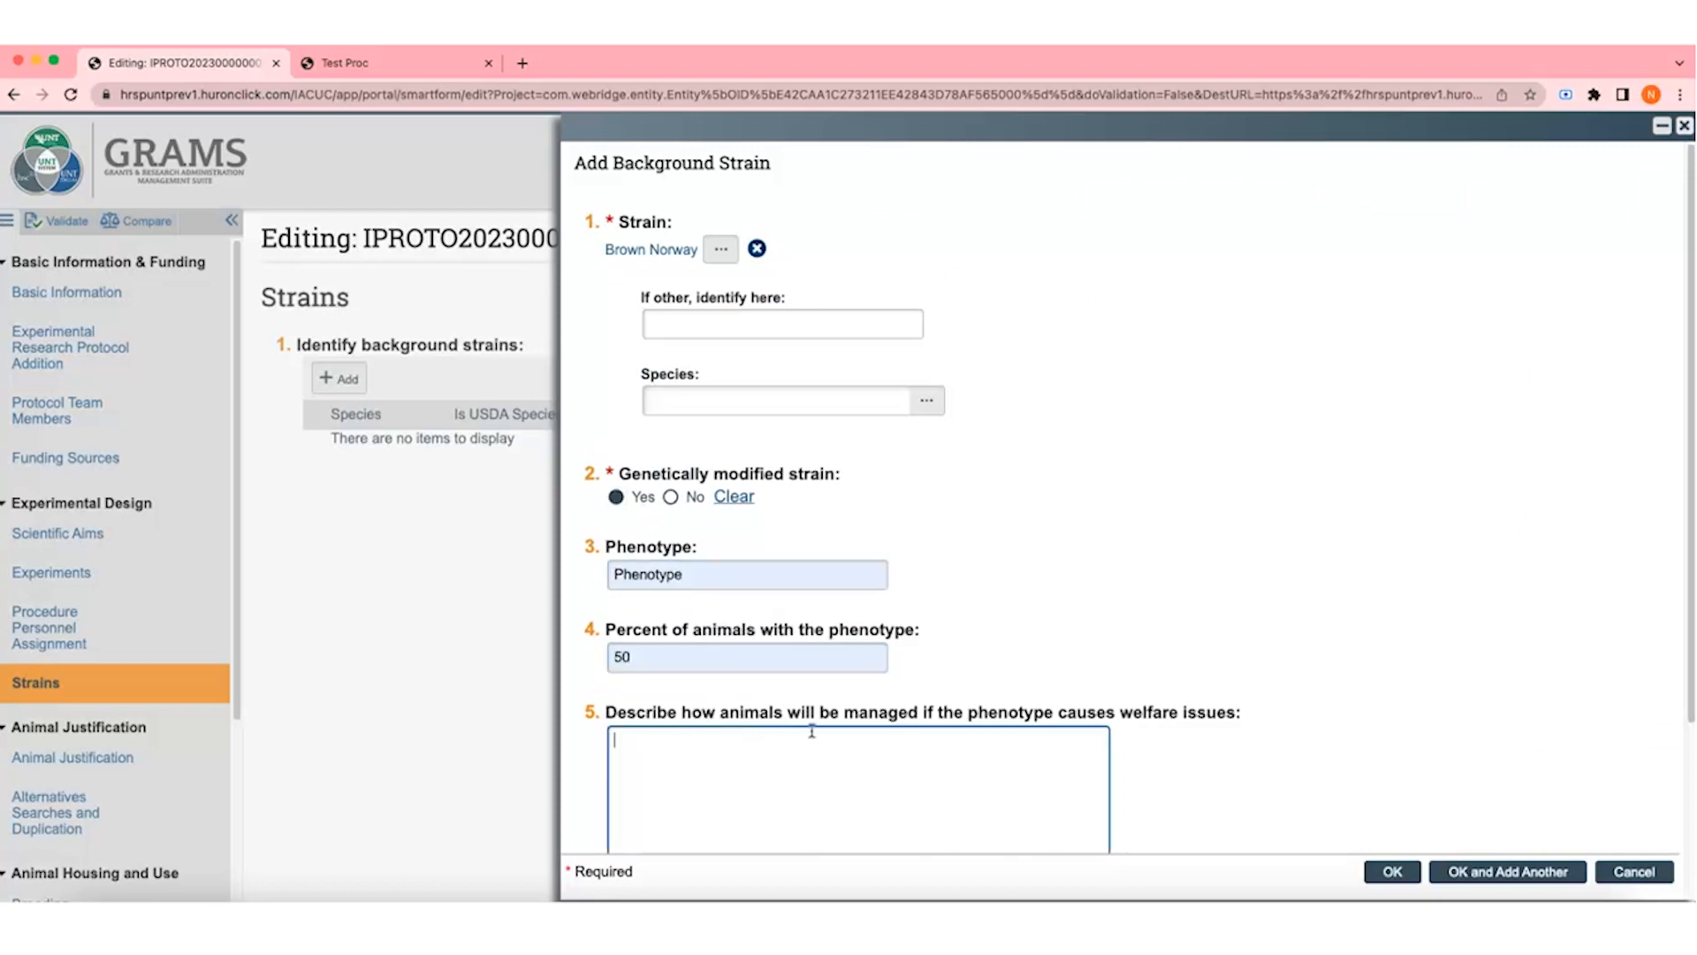
scroll(914, 705, down, 3)
text(Description.)
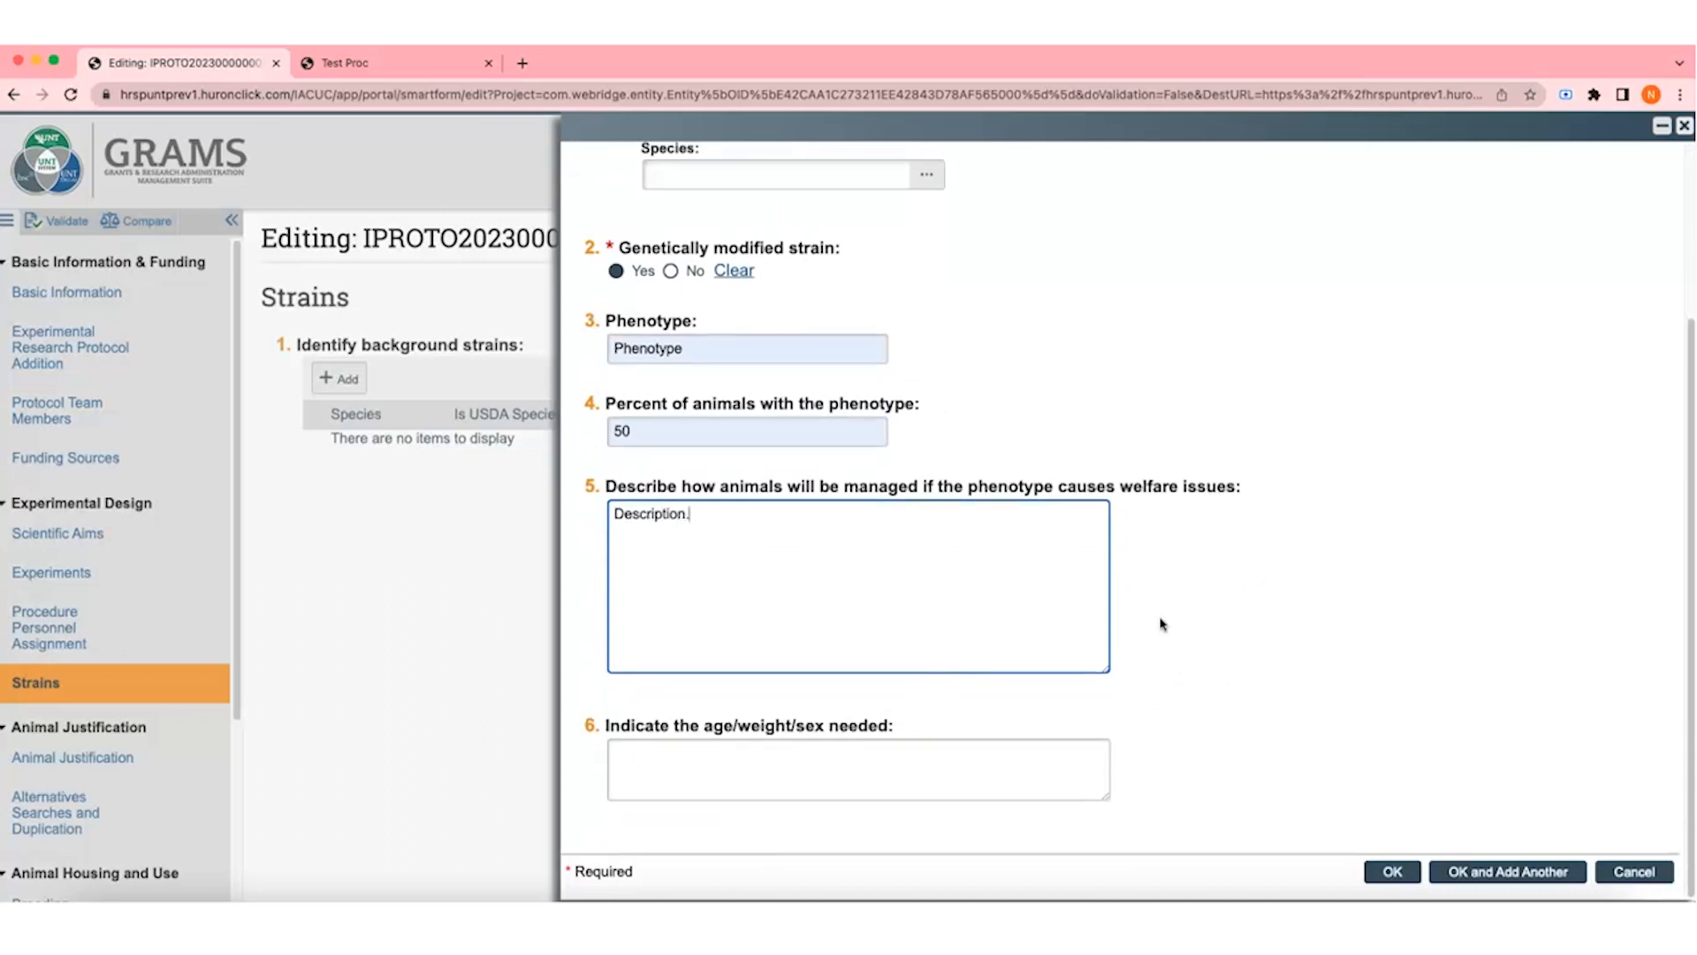
click(877, 751)
text(Age/weight/sex of animals)
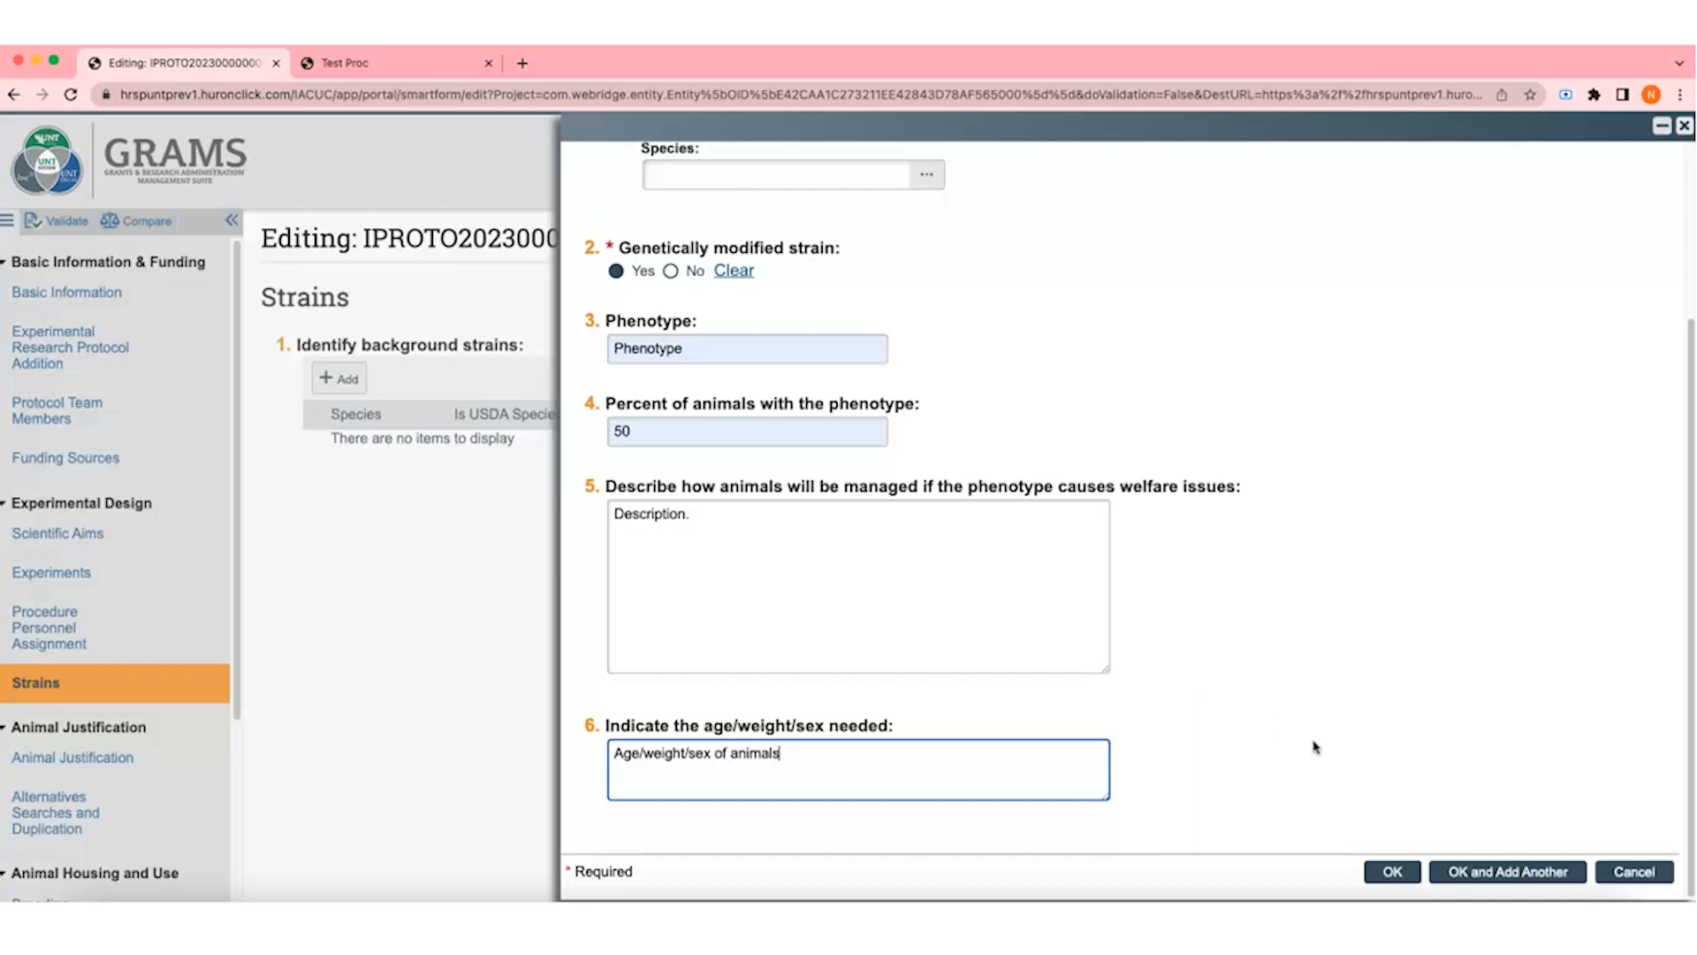
Step: Confirm the background strain, save the protocol, and continue to the Animal Justification page
click(1393, 872)
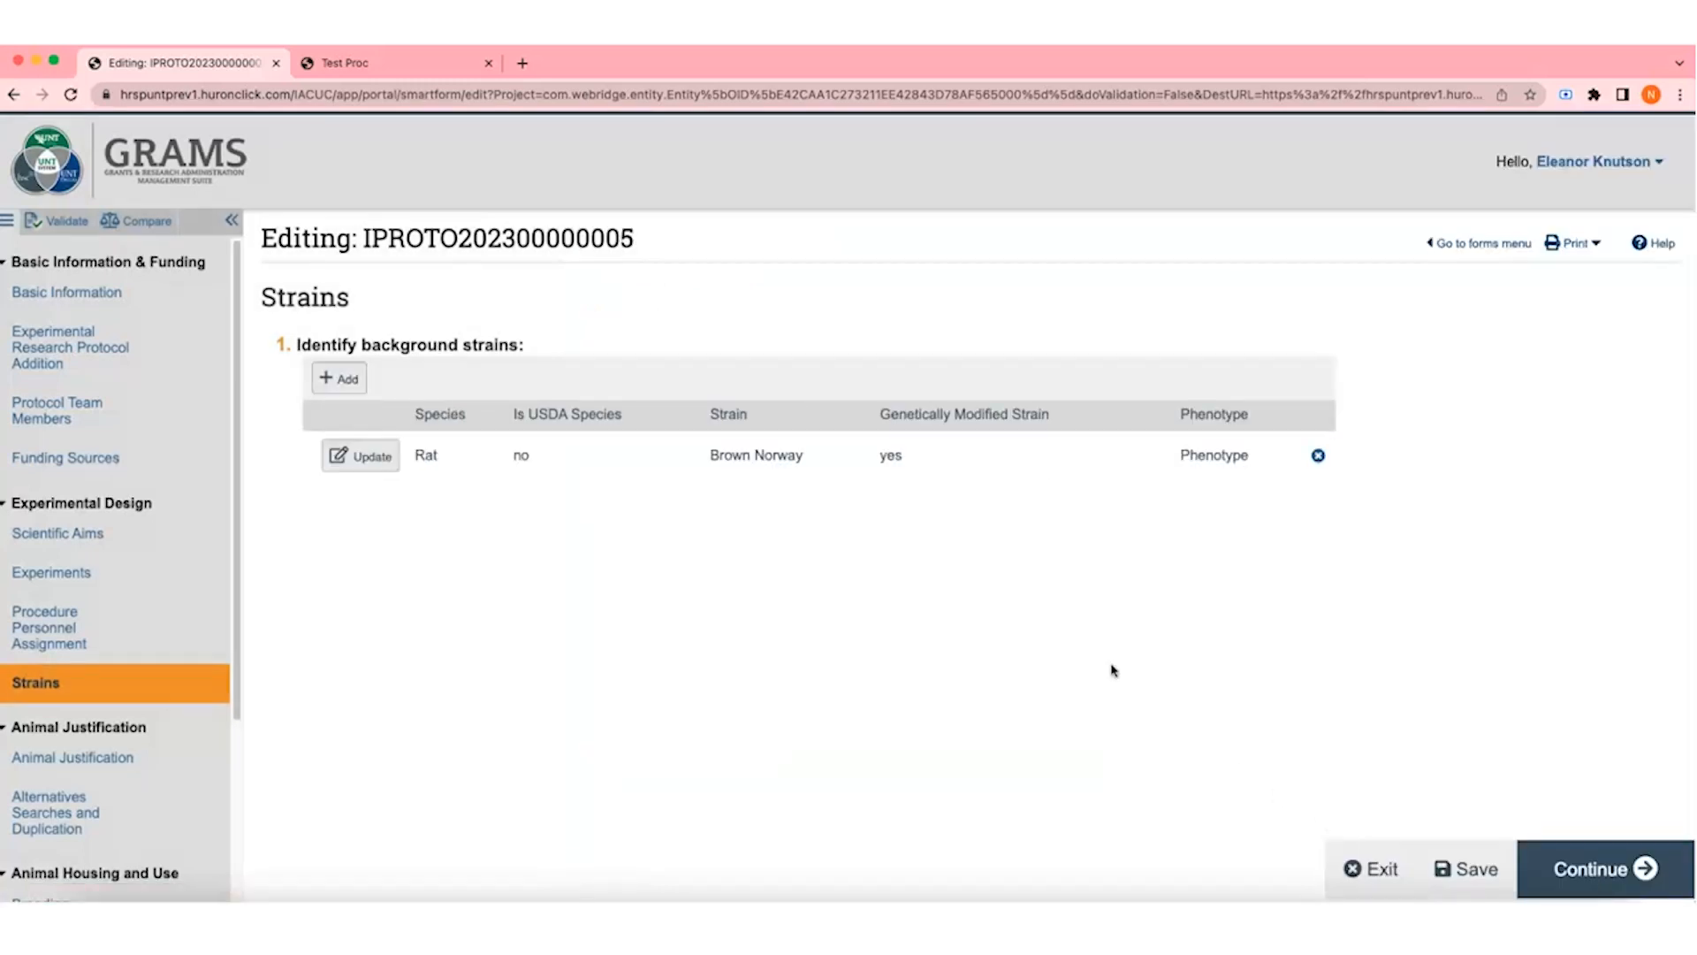
click(1461, 847)
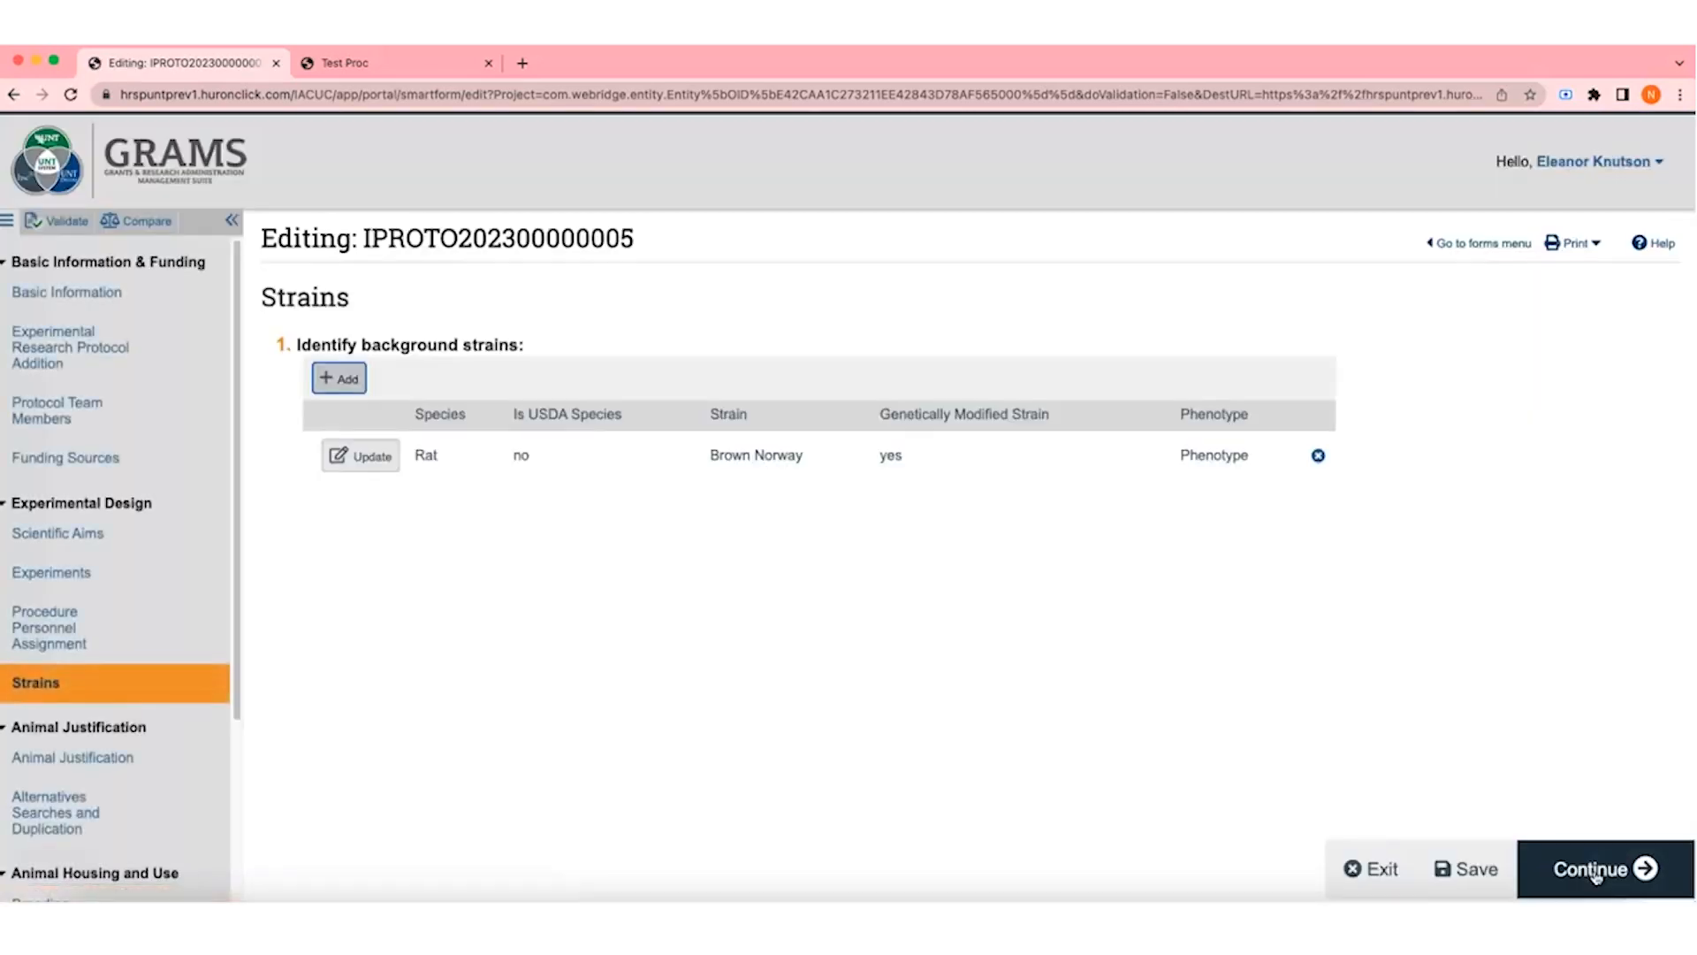
click(1597, 875)
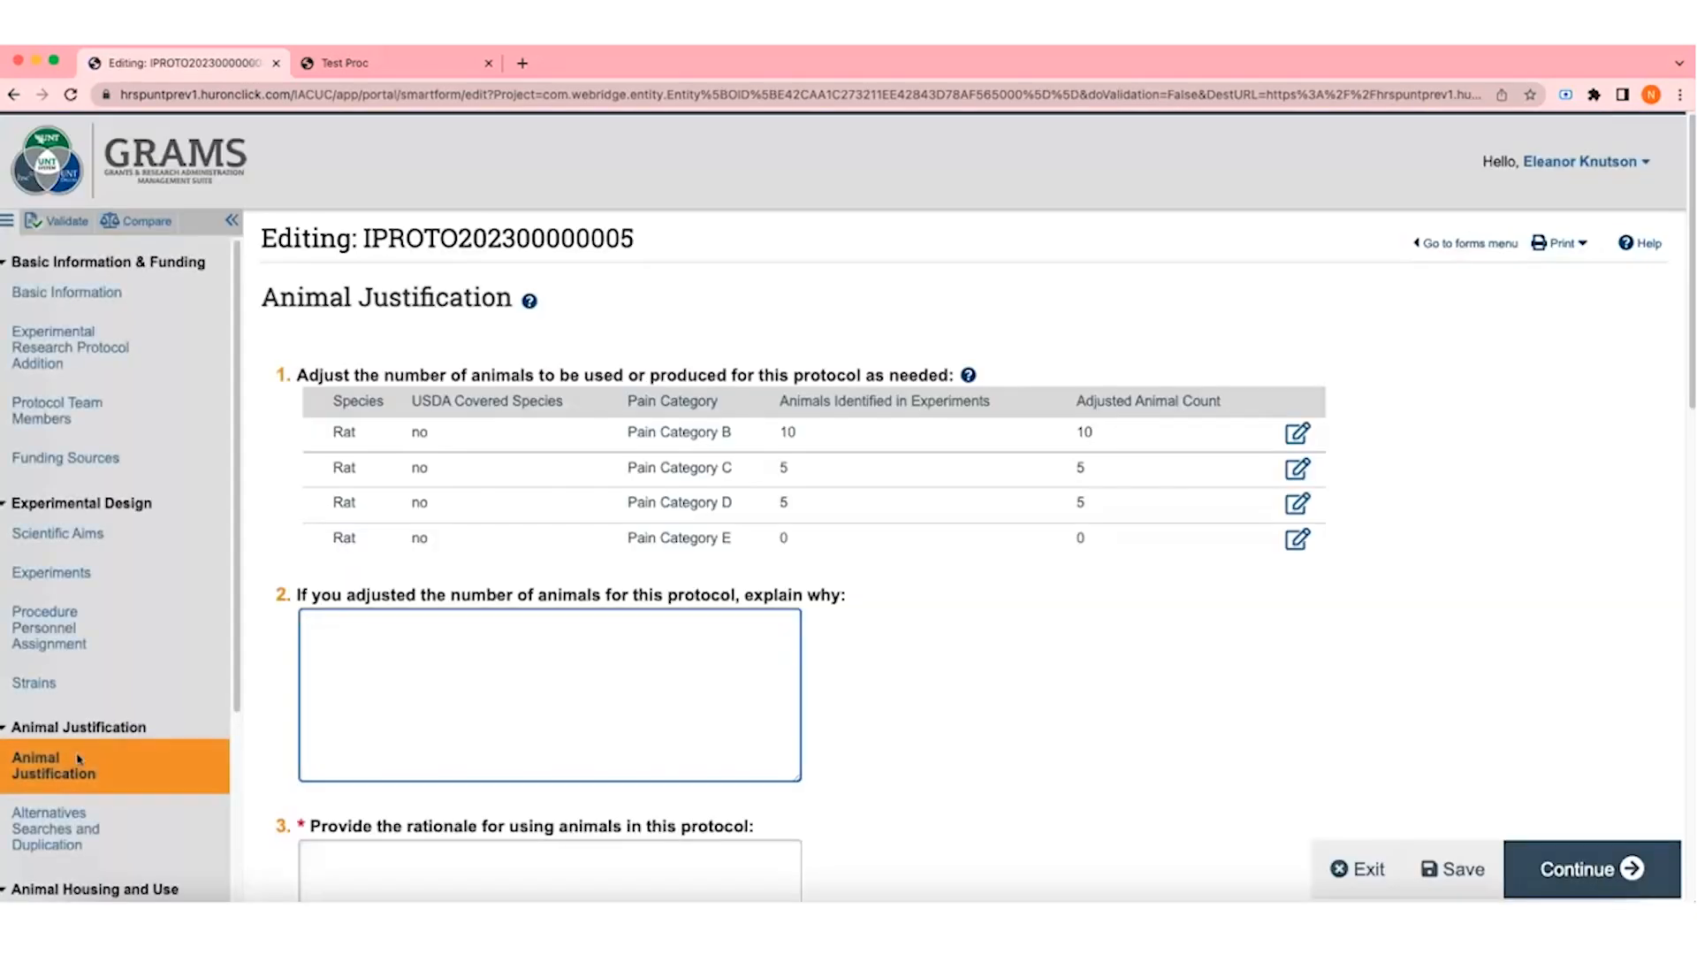
Step: Open the adjusted animal counts for pain categories B, C and D for editing
scroll(1268, 575, down, 1)
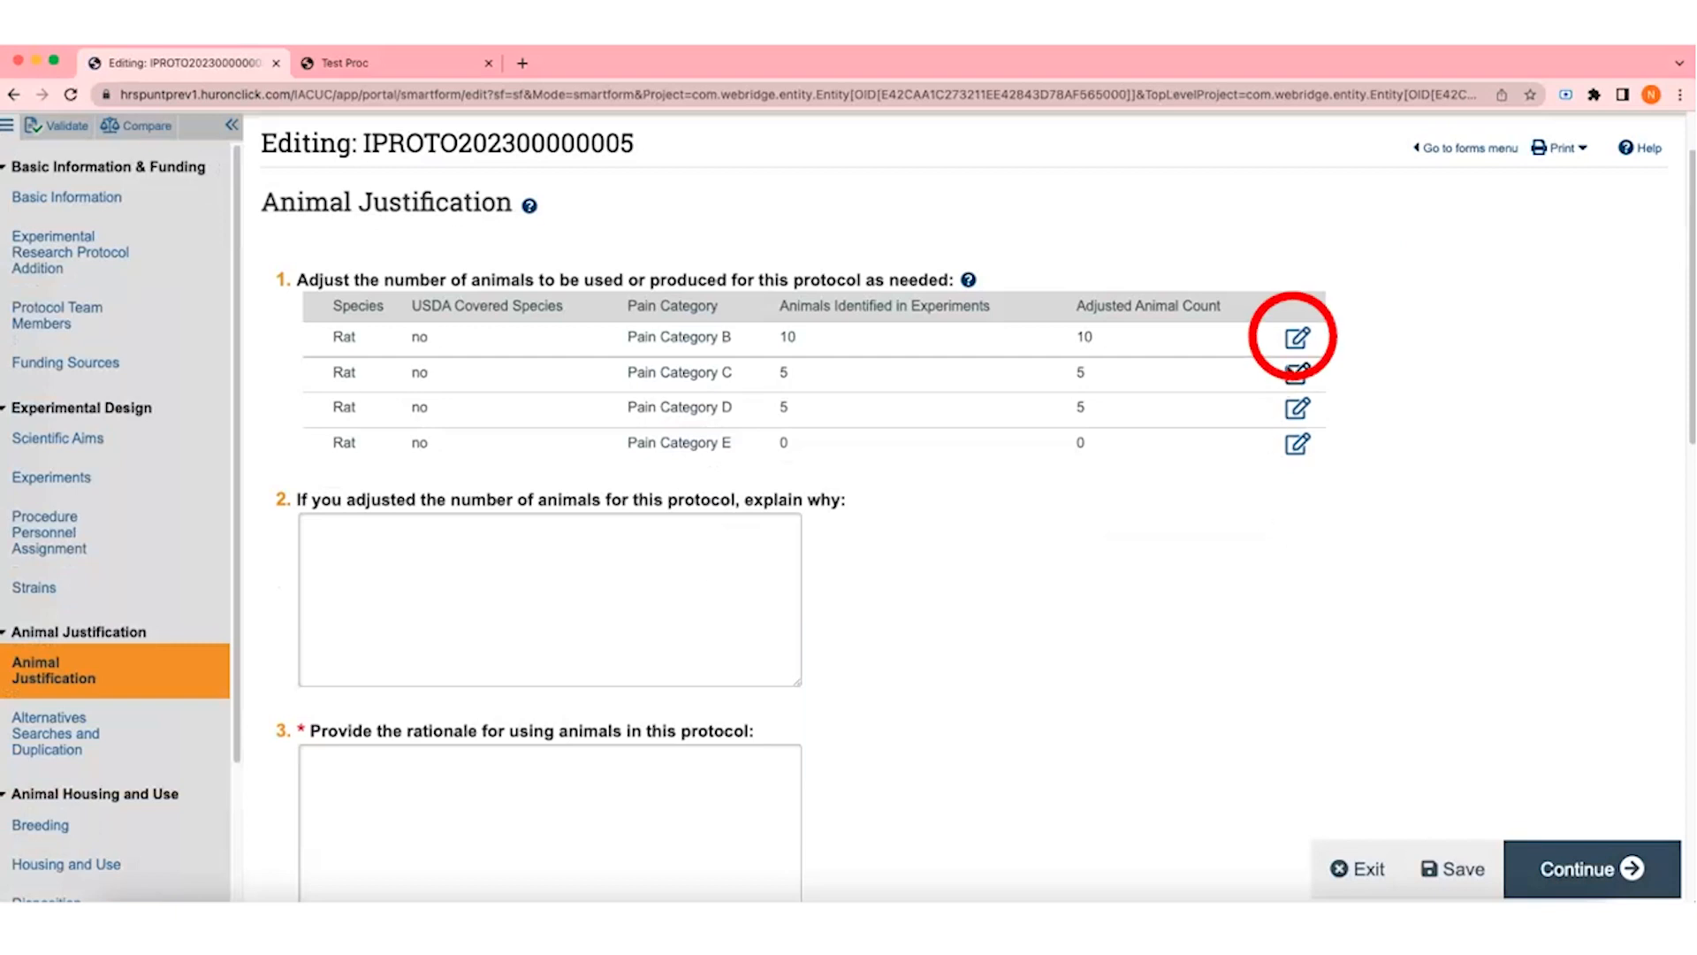
click(1299, 339)
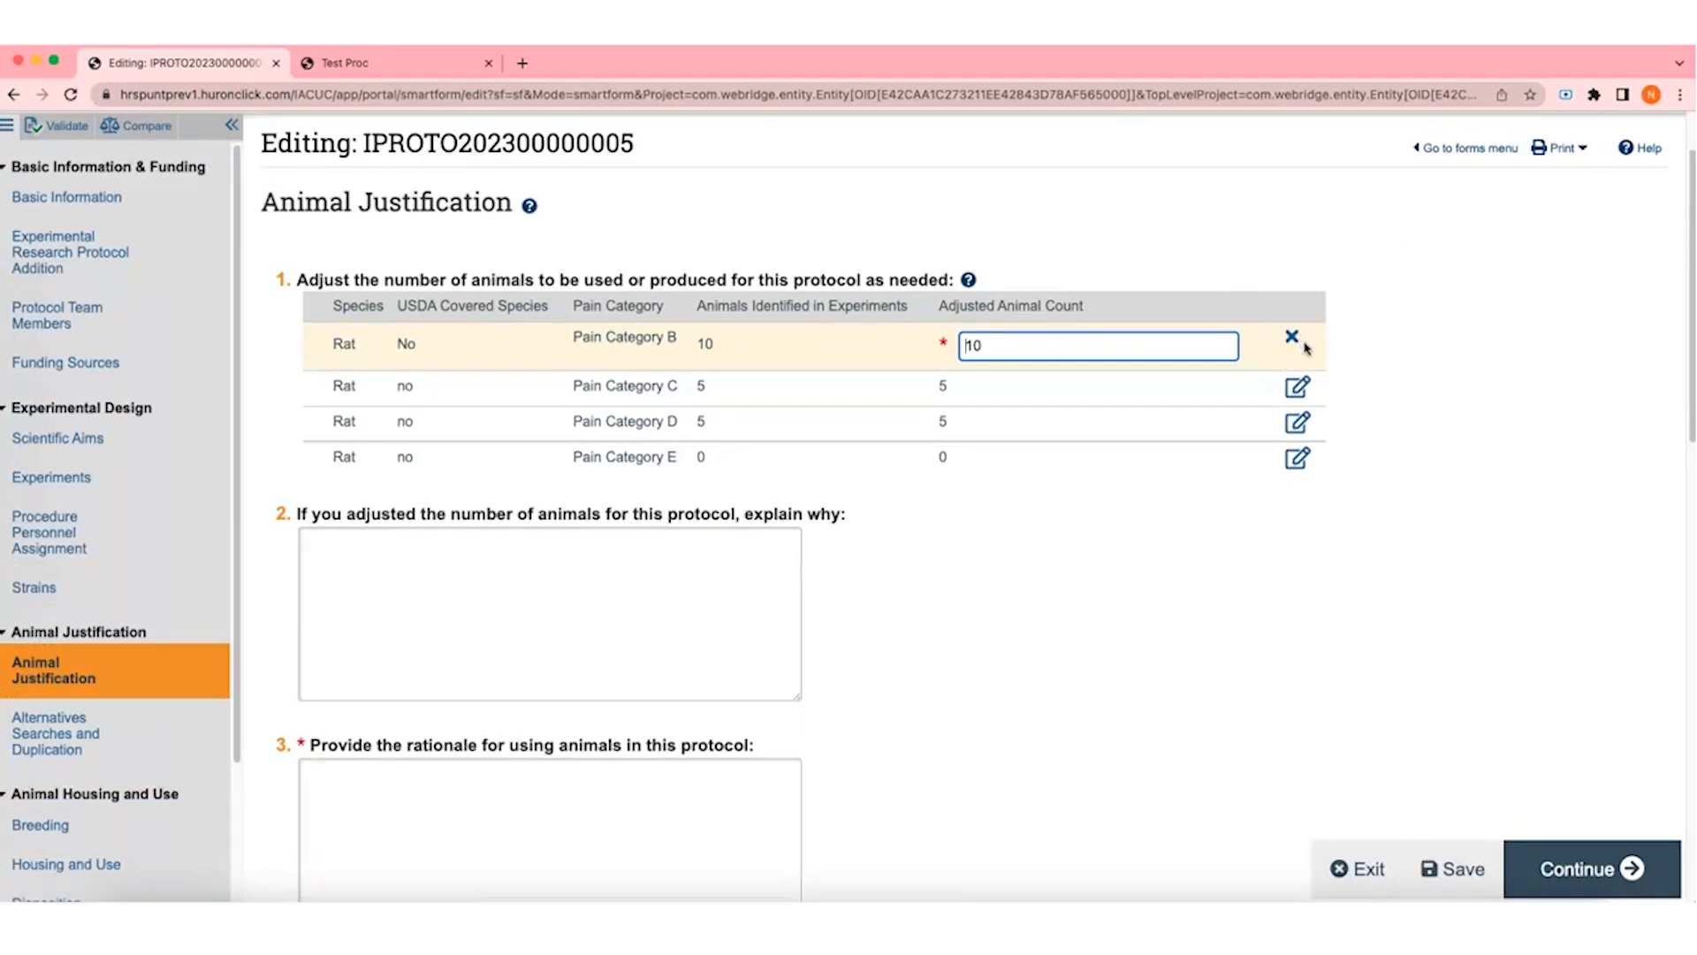
click(1301, 392)
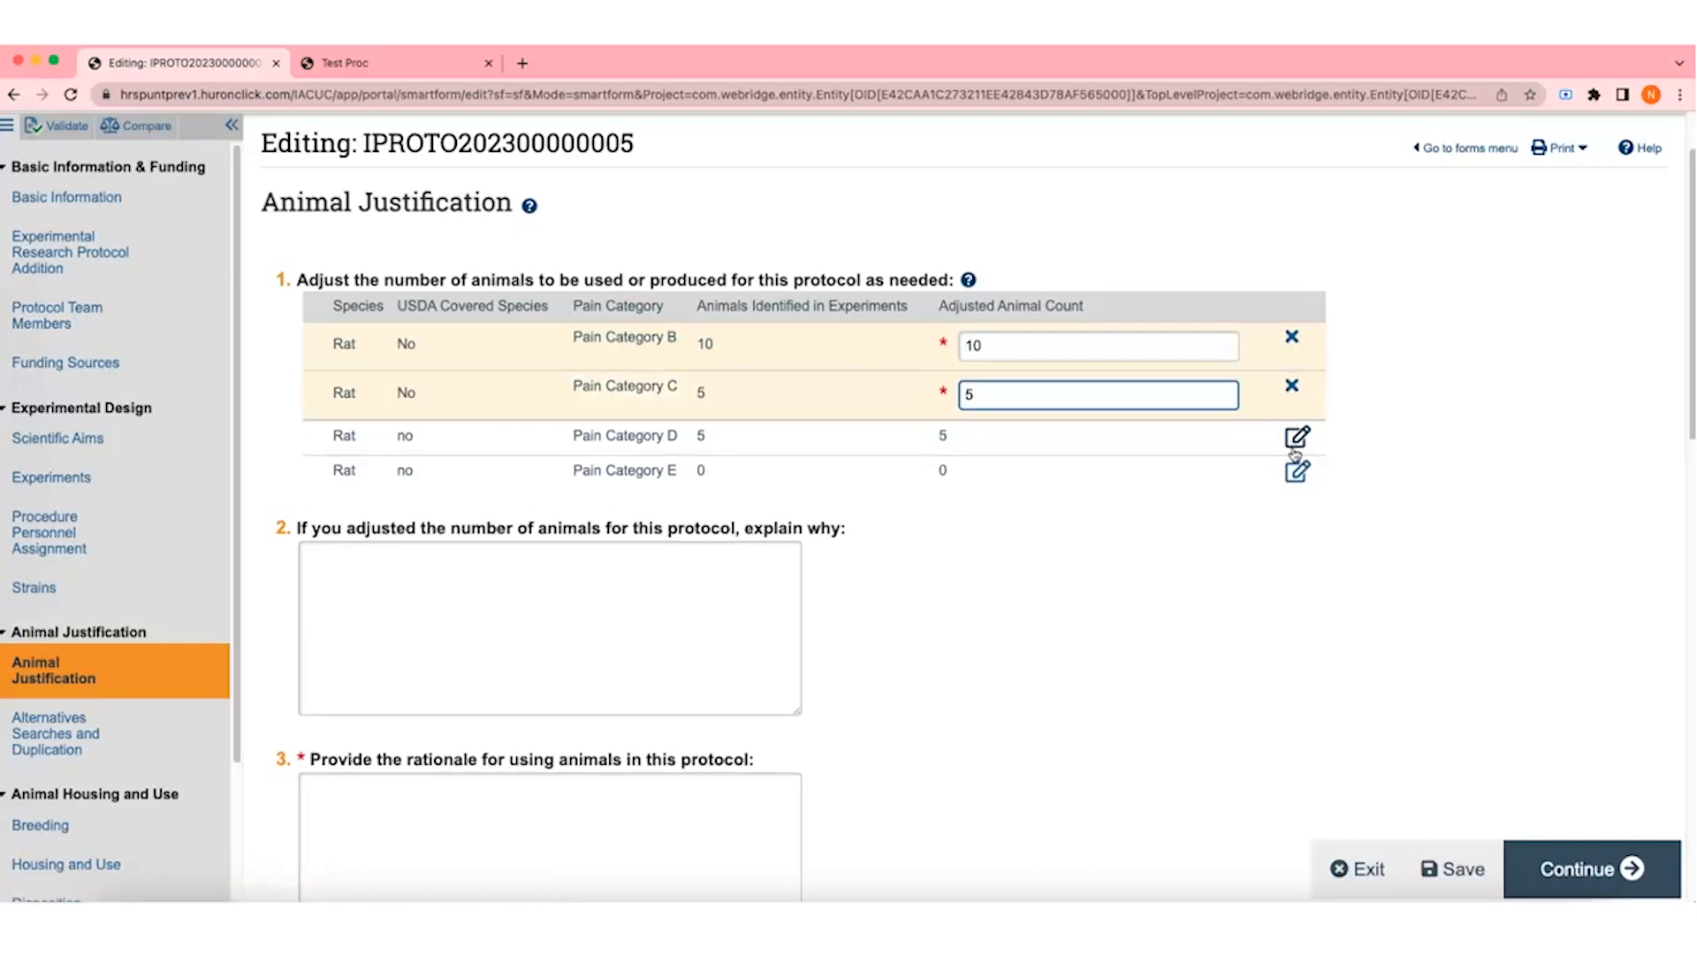
click(1296, 438)
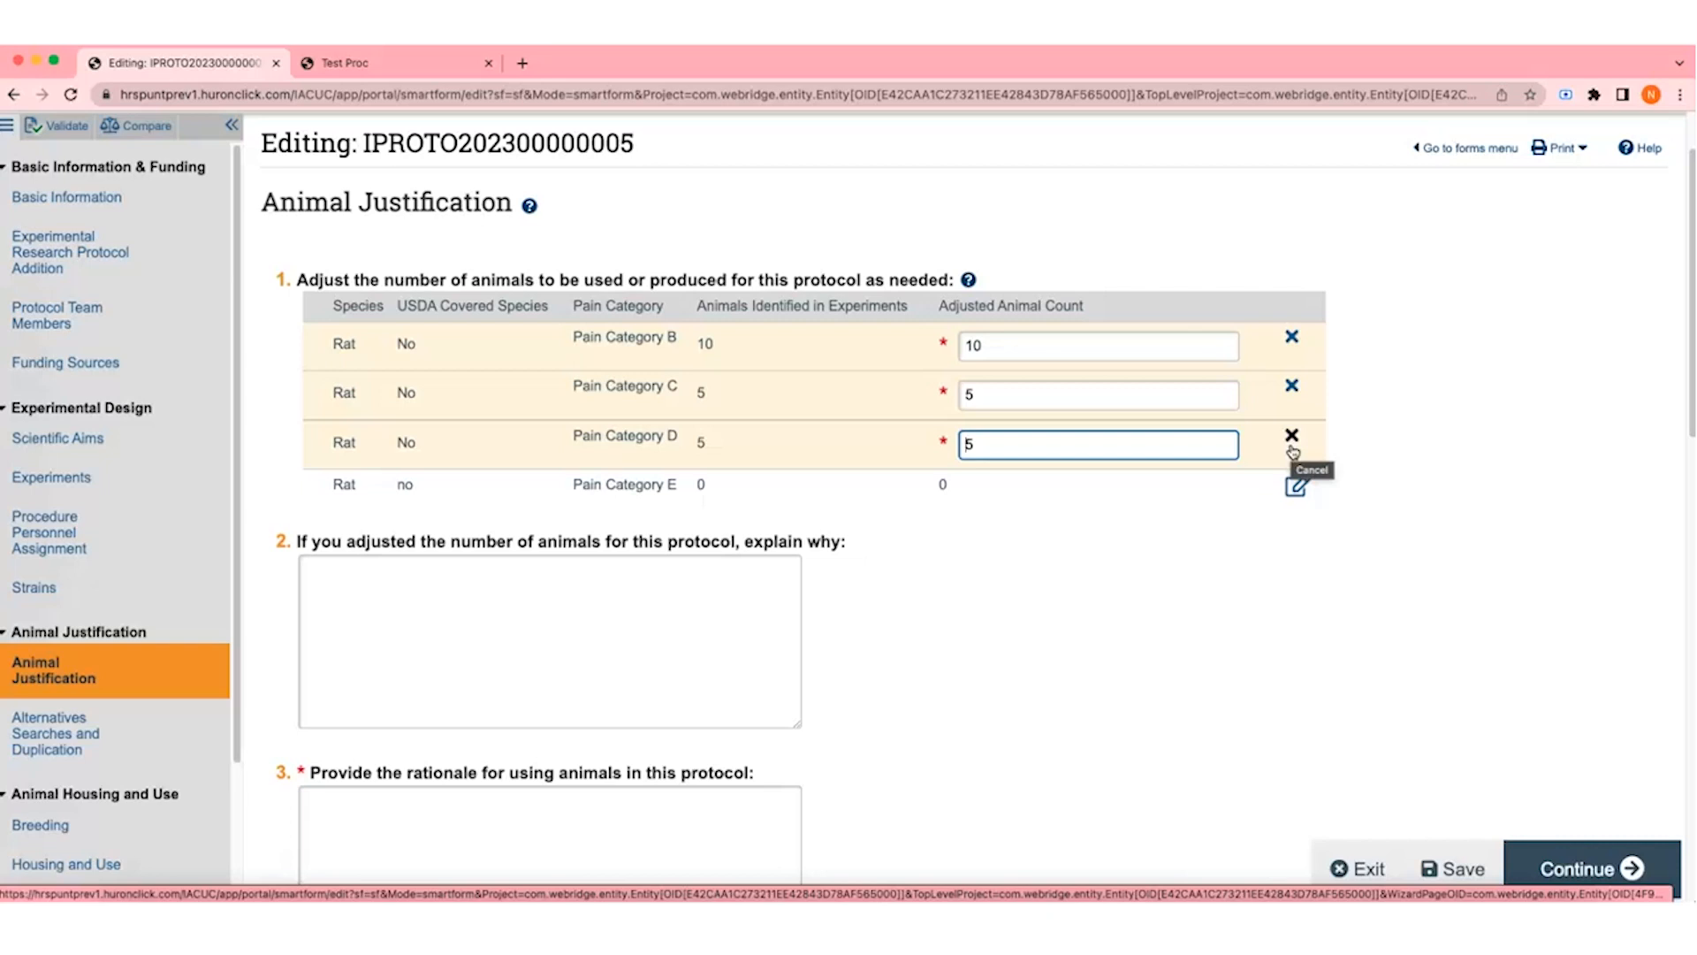
Step: Explain the adjusted animal numbers with "Justification if necessary." and enter "Rationale." as the rationale for using animals
click(656, 568)
text(Justification if necessary.)
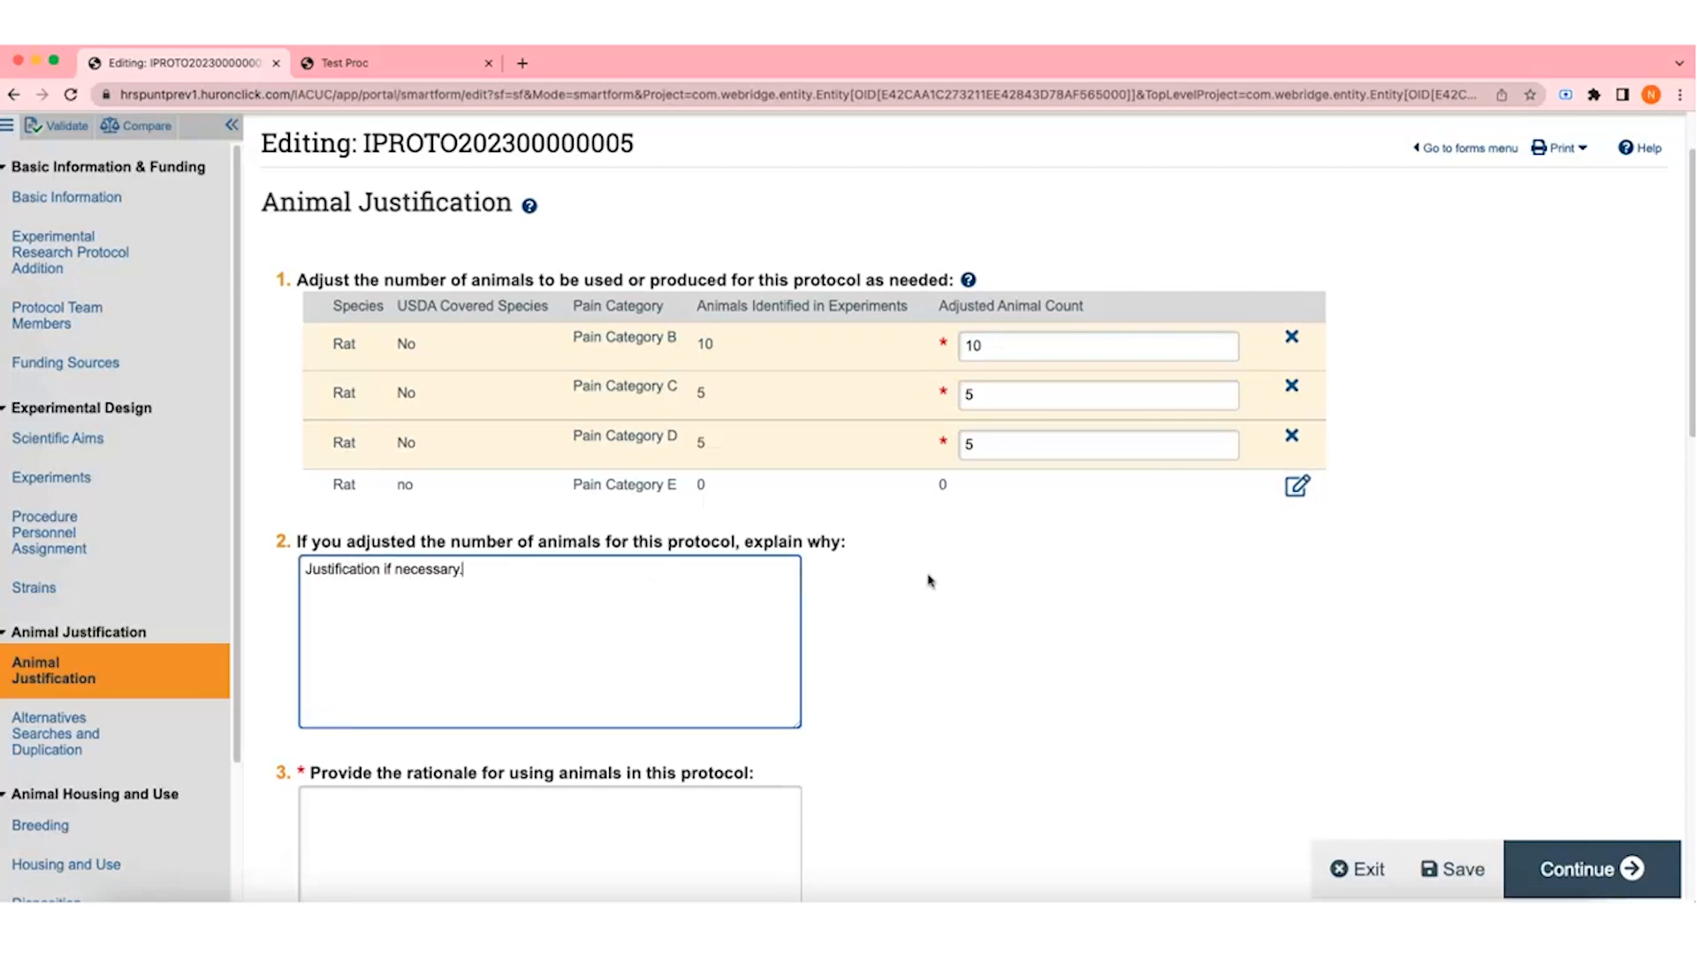
scroll(929, 581, down, 3)
click(696, 621)
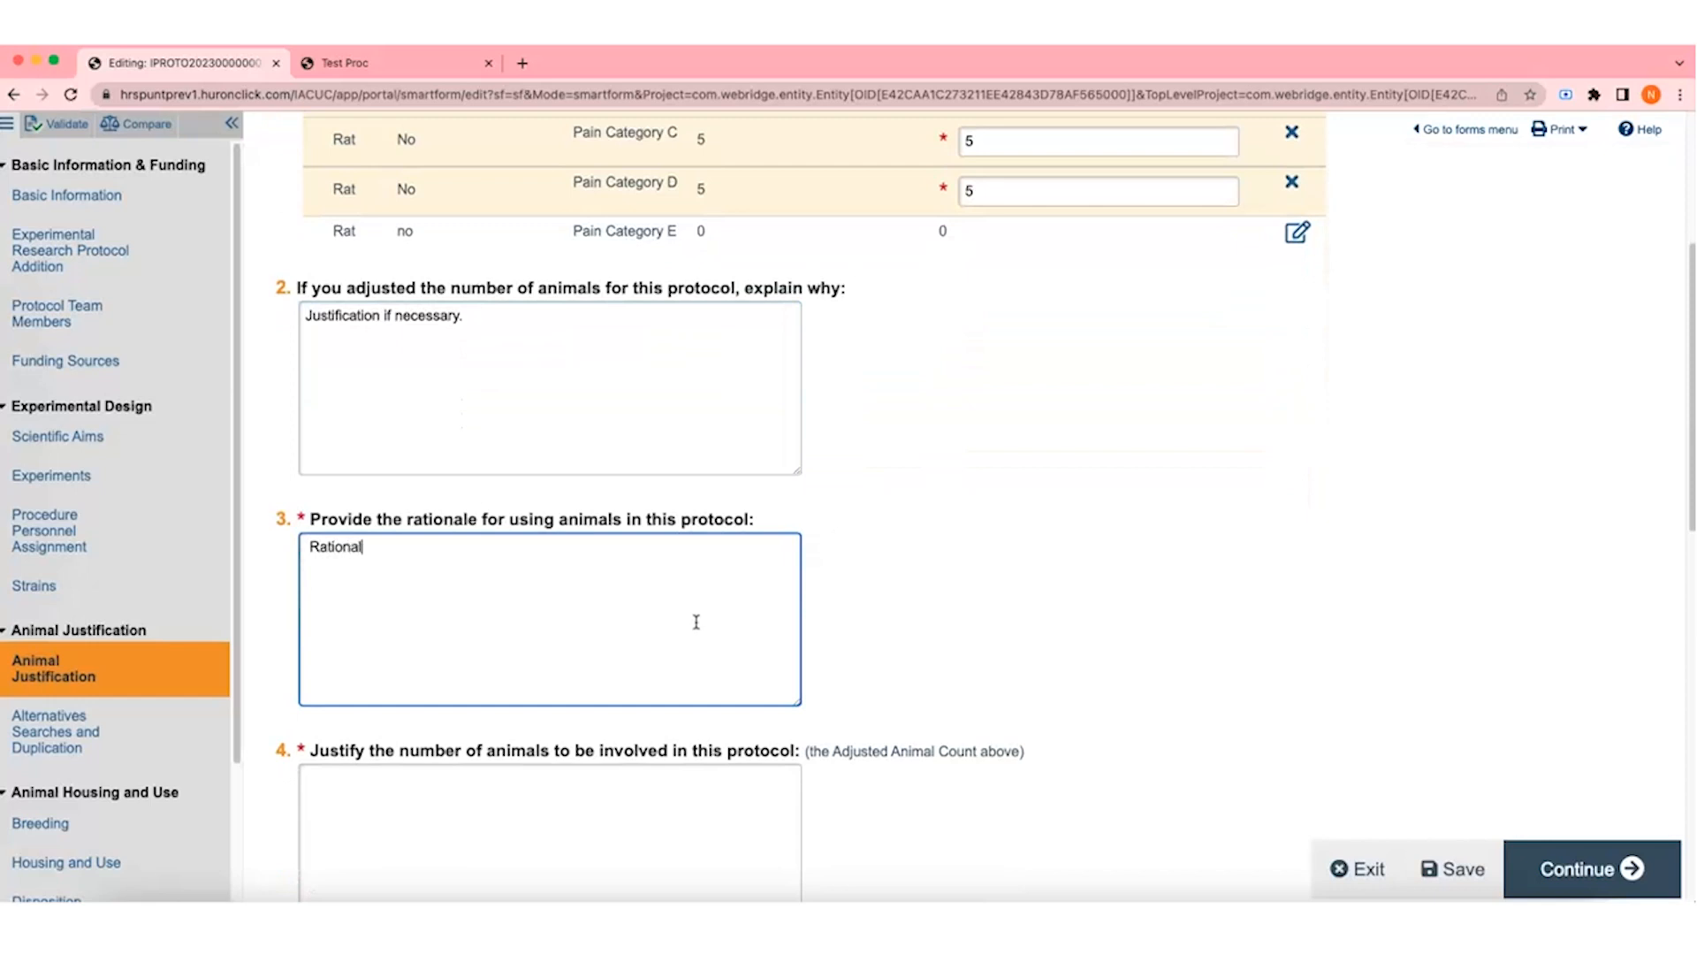
Step: Enter "Justification." both for the number of animals involved and for why each proposed species was chosen
scroll(974, 554, down, 3)
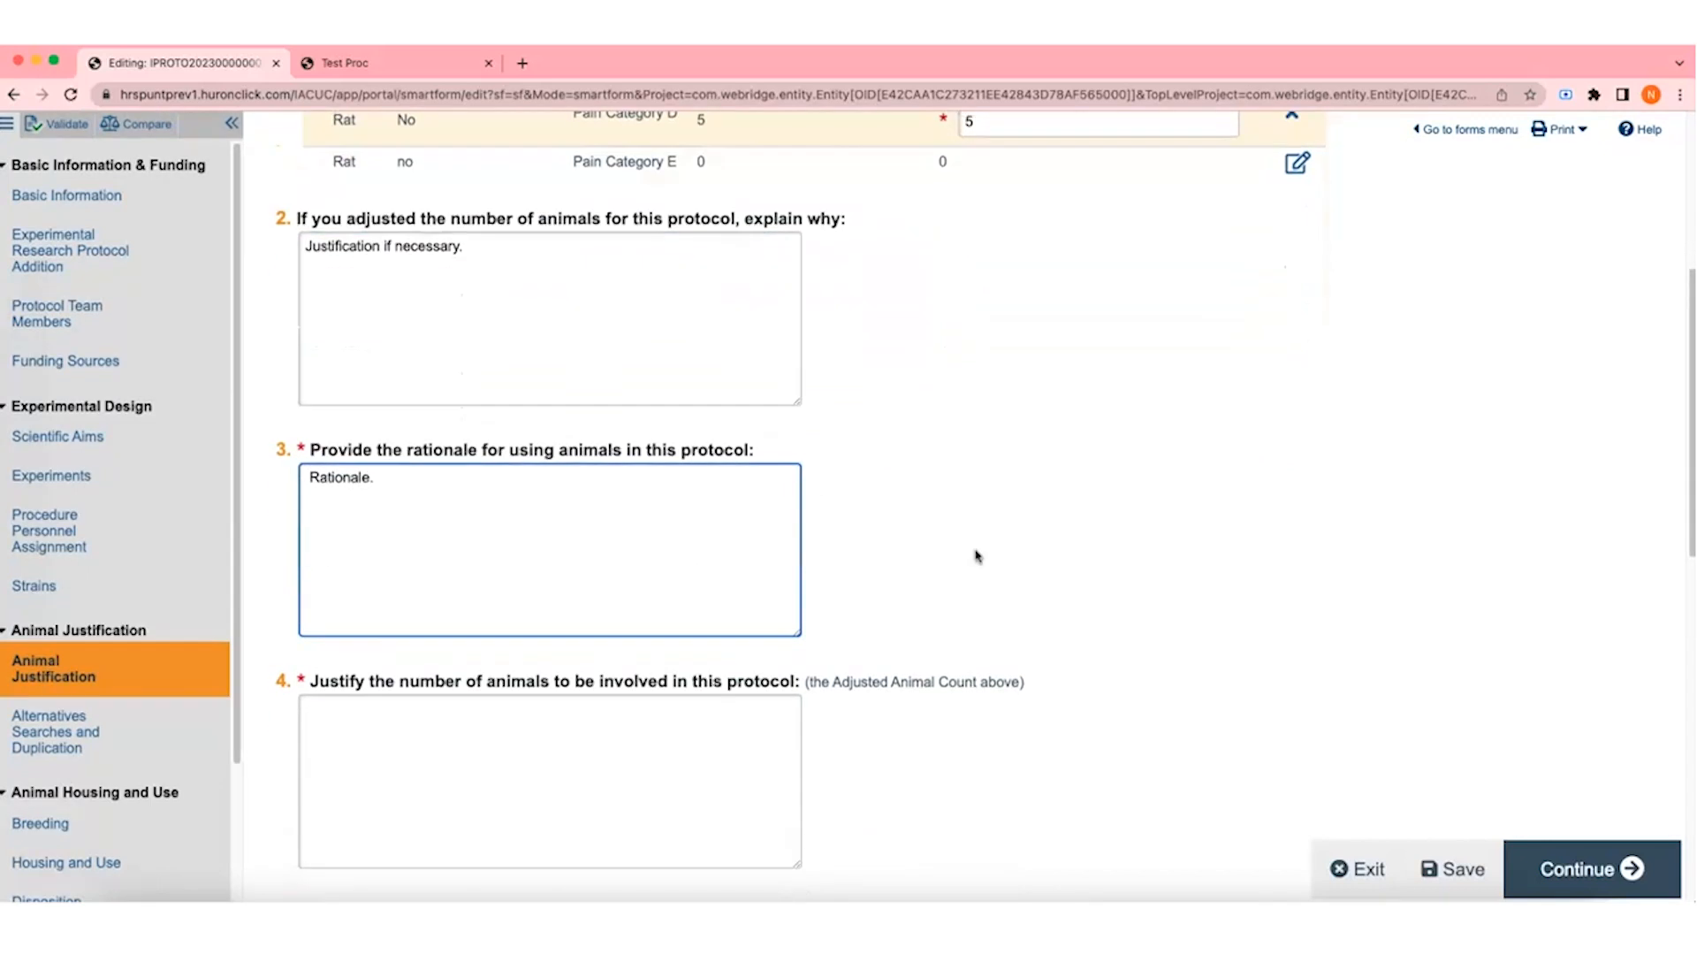
click(691, 555)
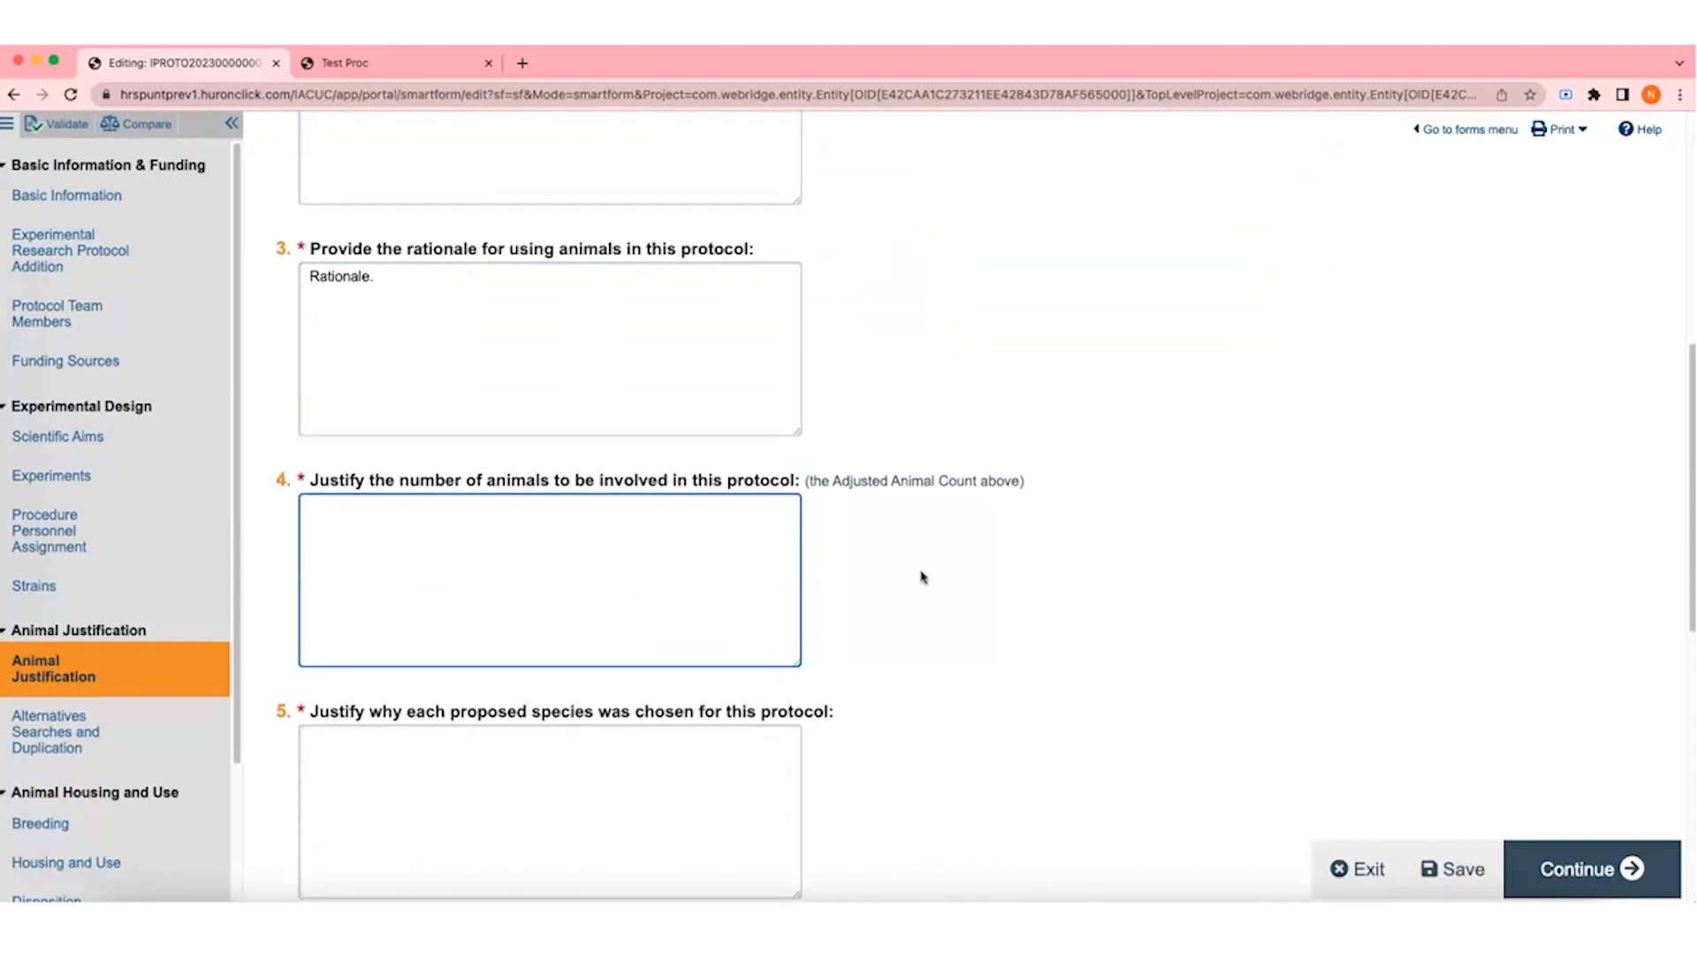
text(Justification.)
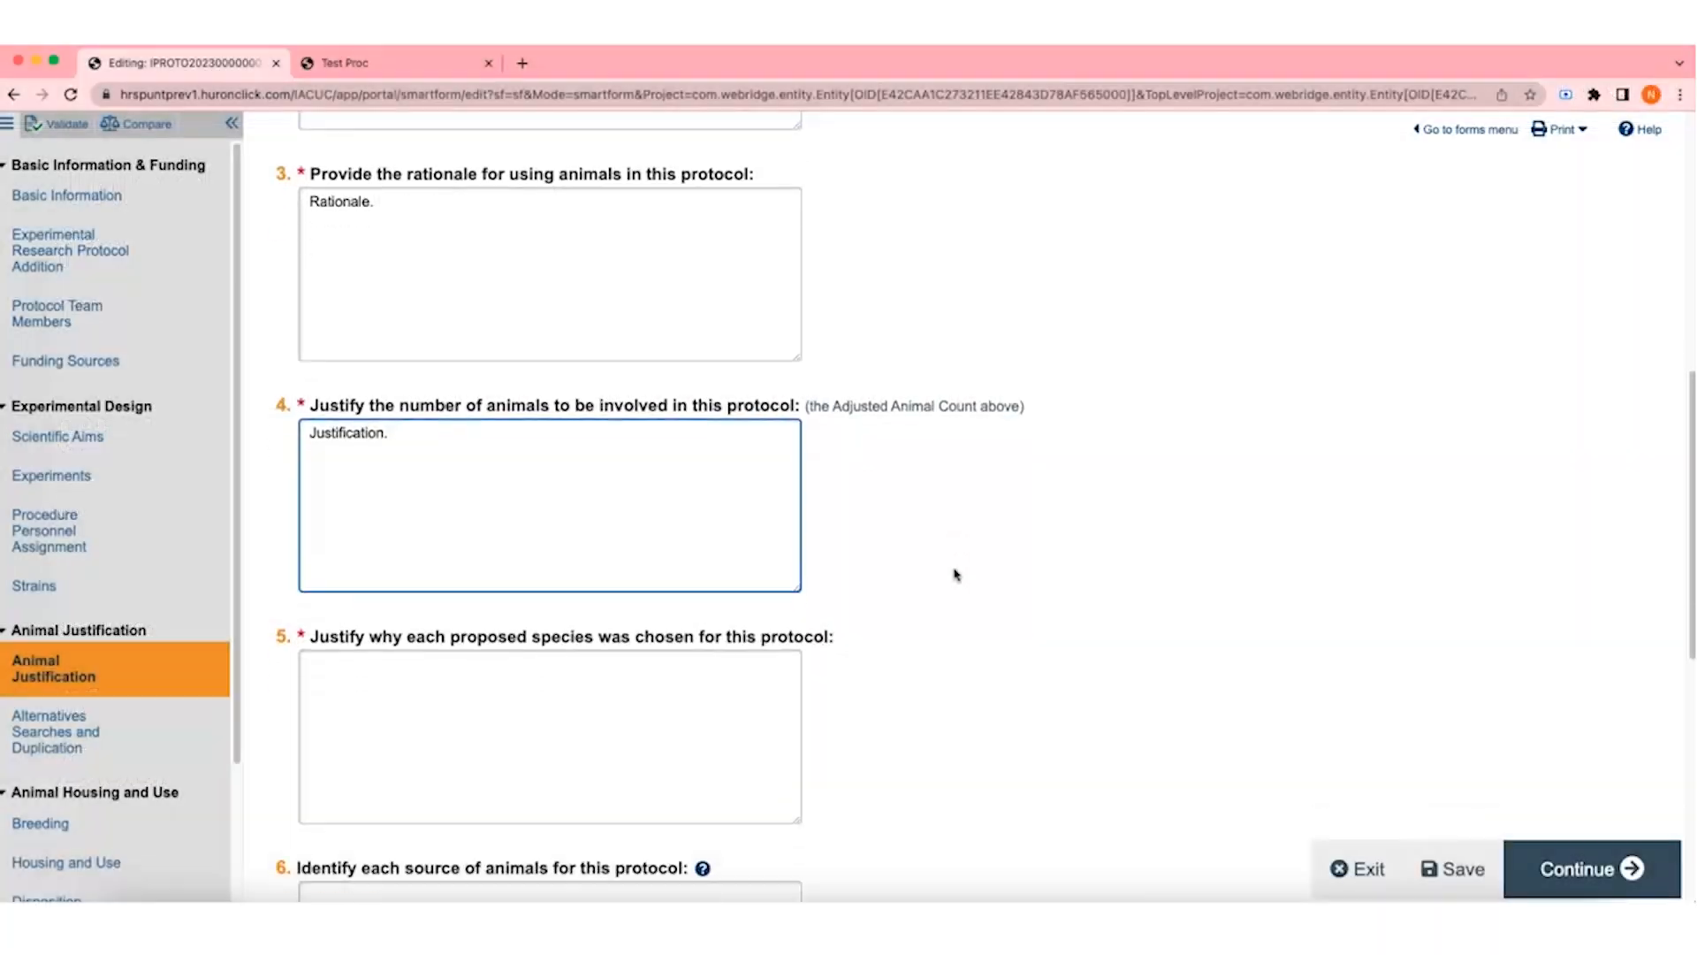
scroll(955, 568, down, 1)
click(715, 609)
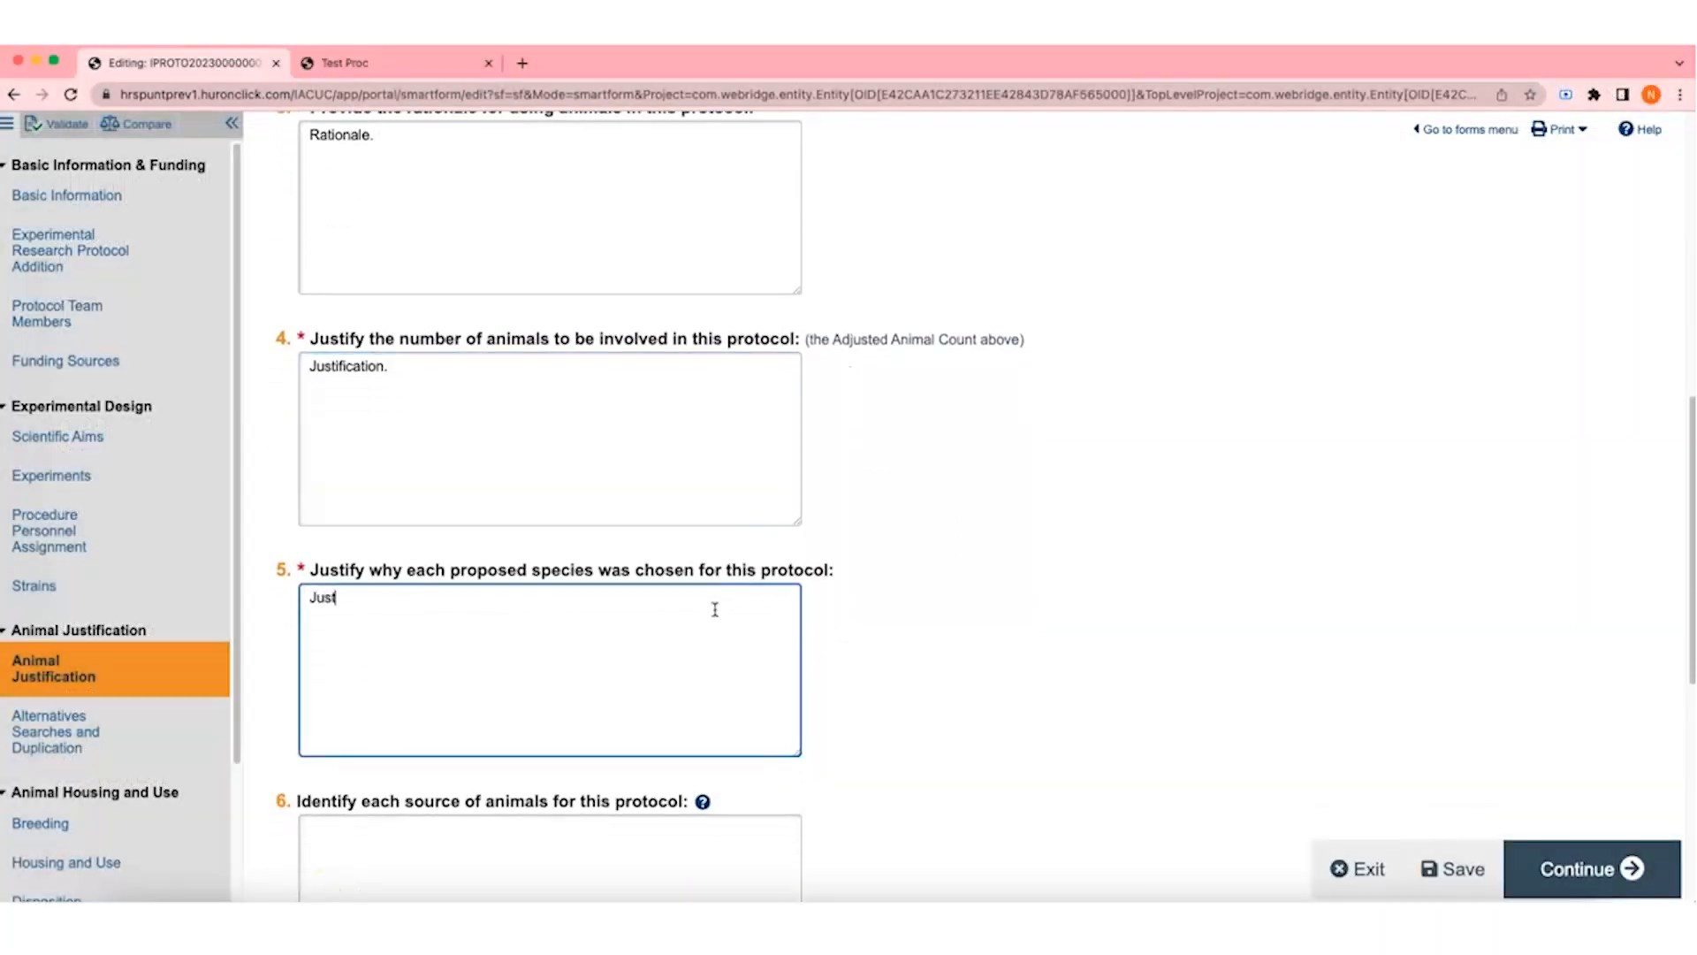
text(Justification.)
Step: Identify the source of animals for the protocol as "DLAM or IACUC Approved vendor."
scroll(716, 609, down, 3)
click(724, 608)
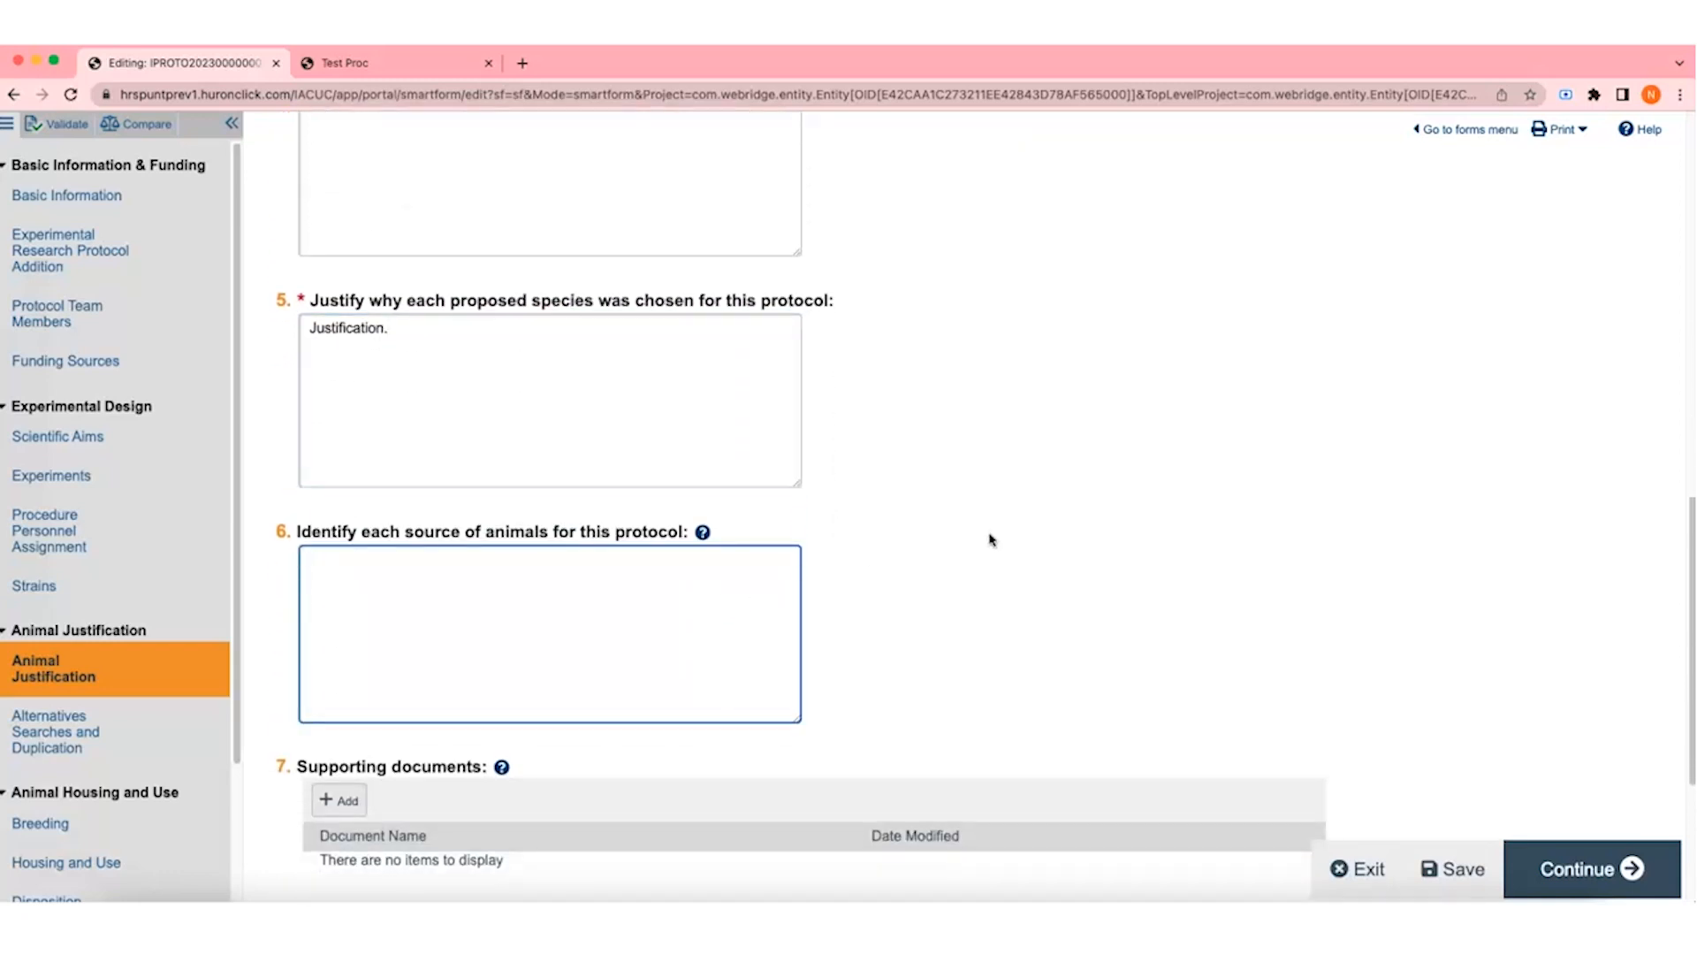
text(DLAM or IACUC Approve)
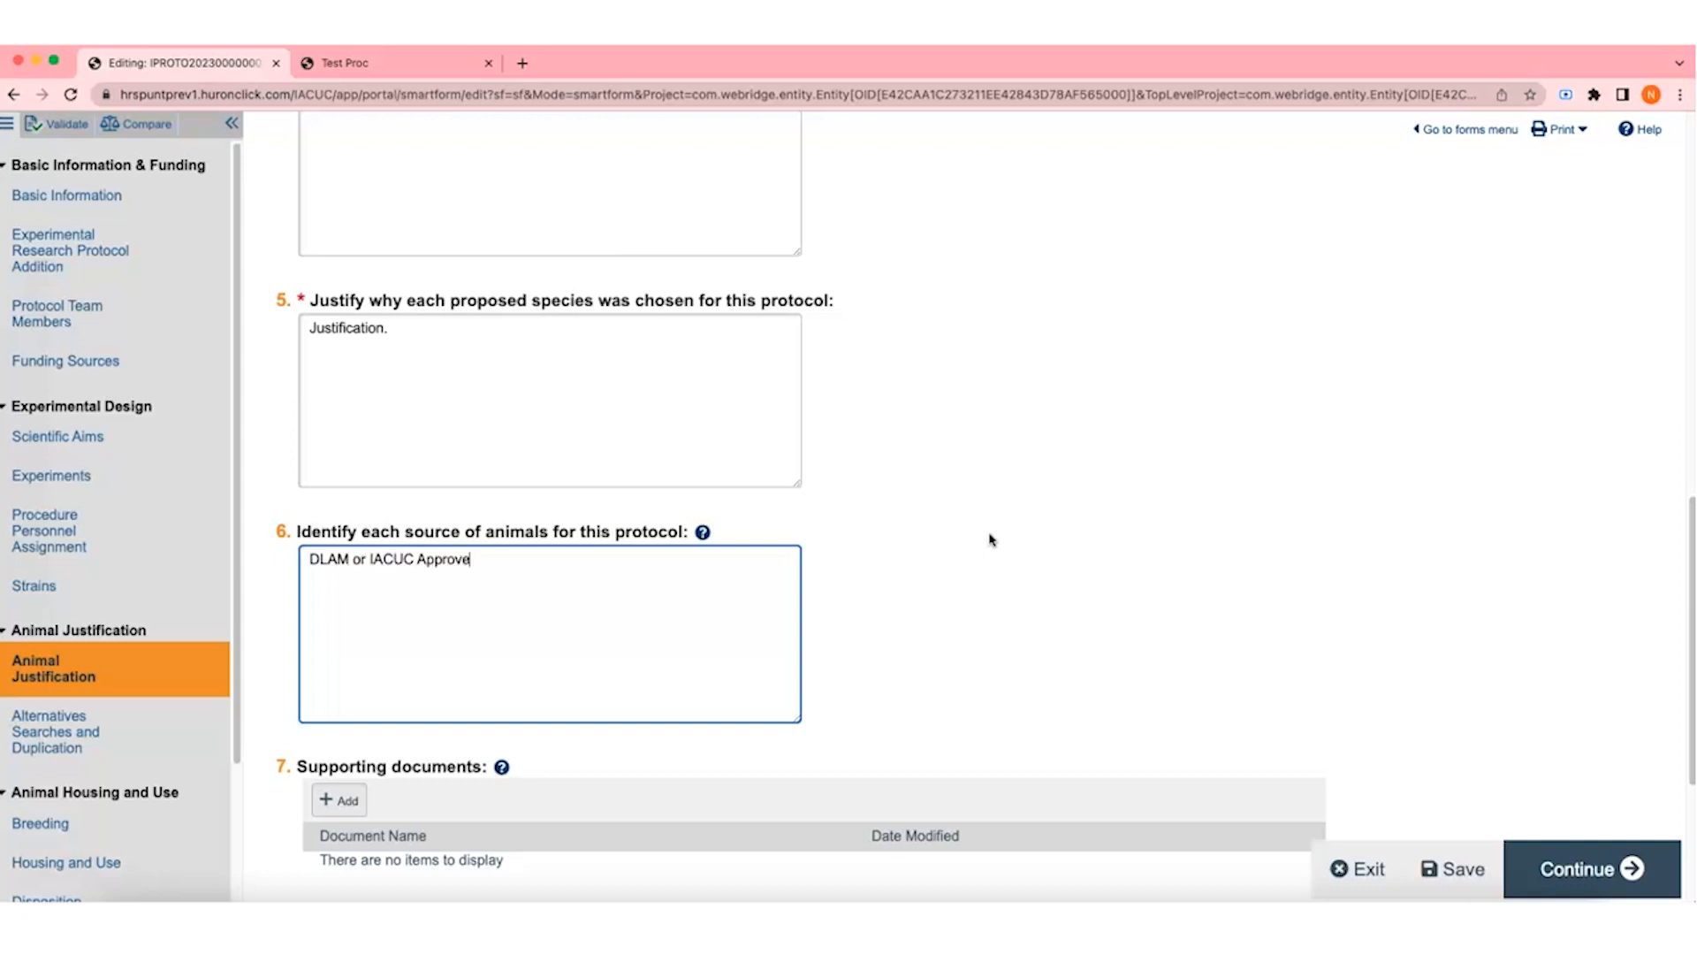
text(d vendor.)
scroll(1034, 530, down, 3)
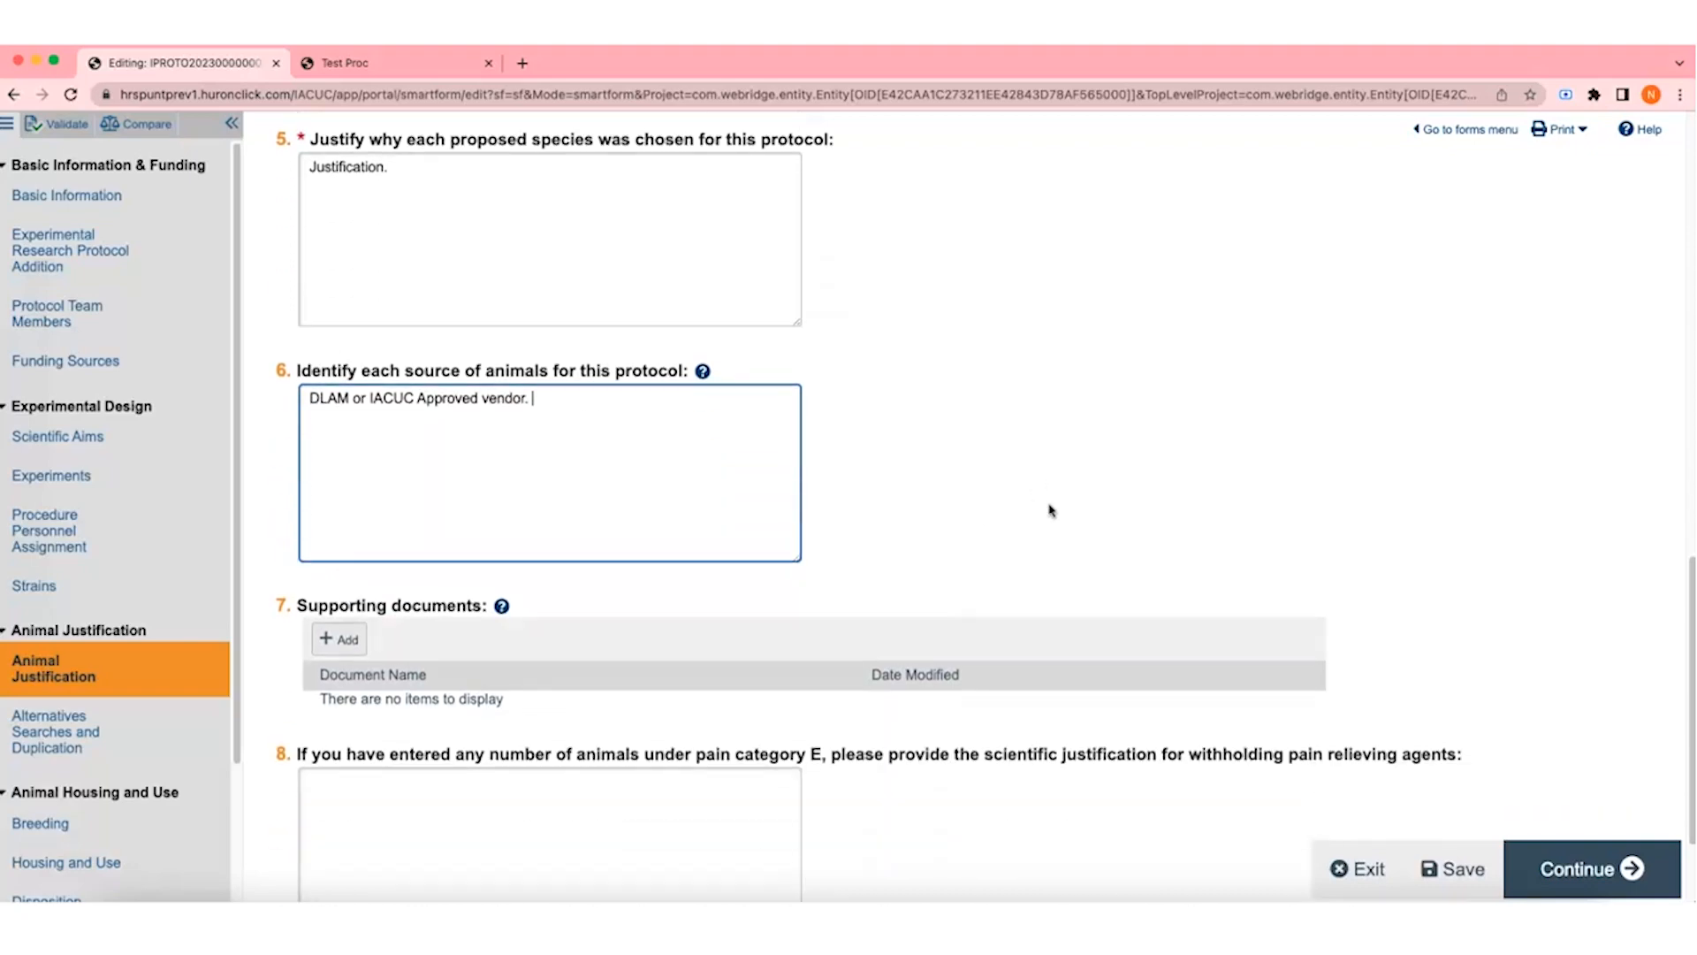
Step: Attach the Word file "Animal Justification Doc- A Very Real Protocol for Very Real Research copy 6" as a supporting document and continue to Alternatives Searches and Duplication
click(345, 529)
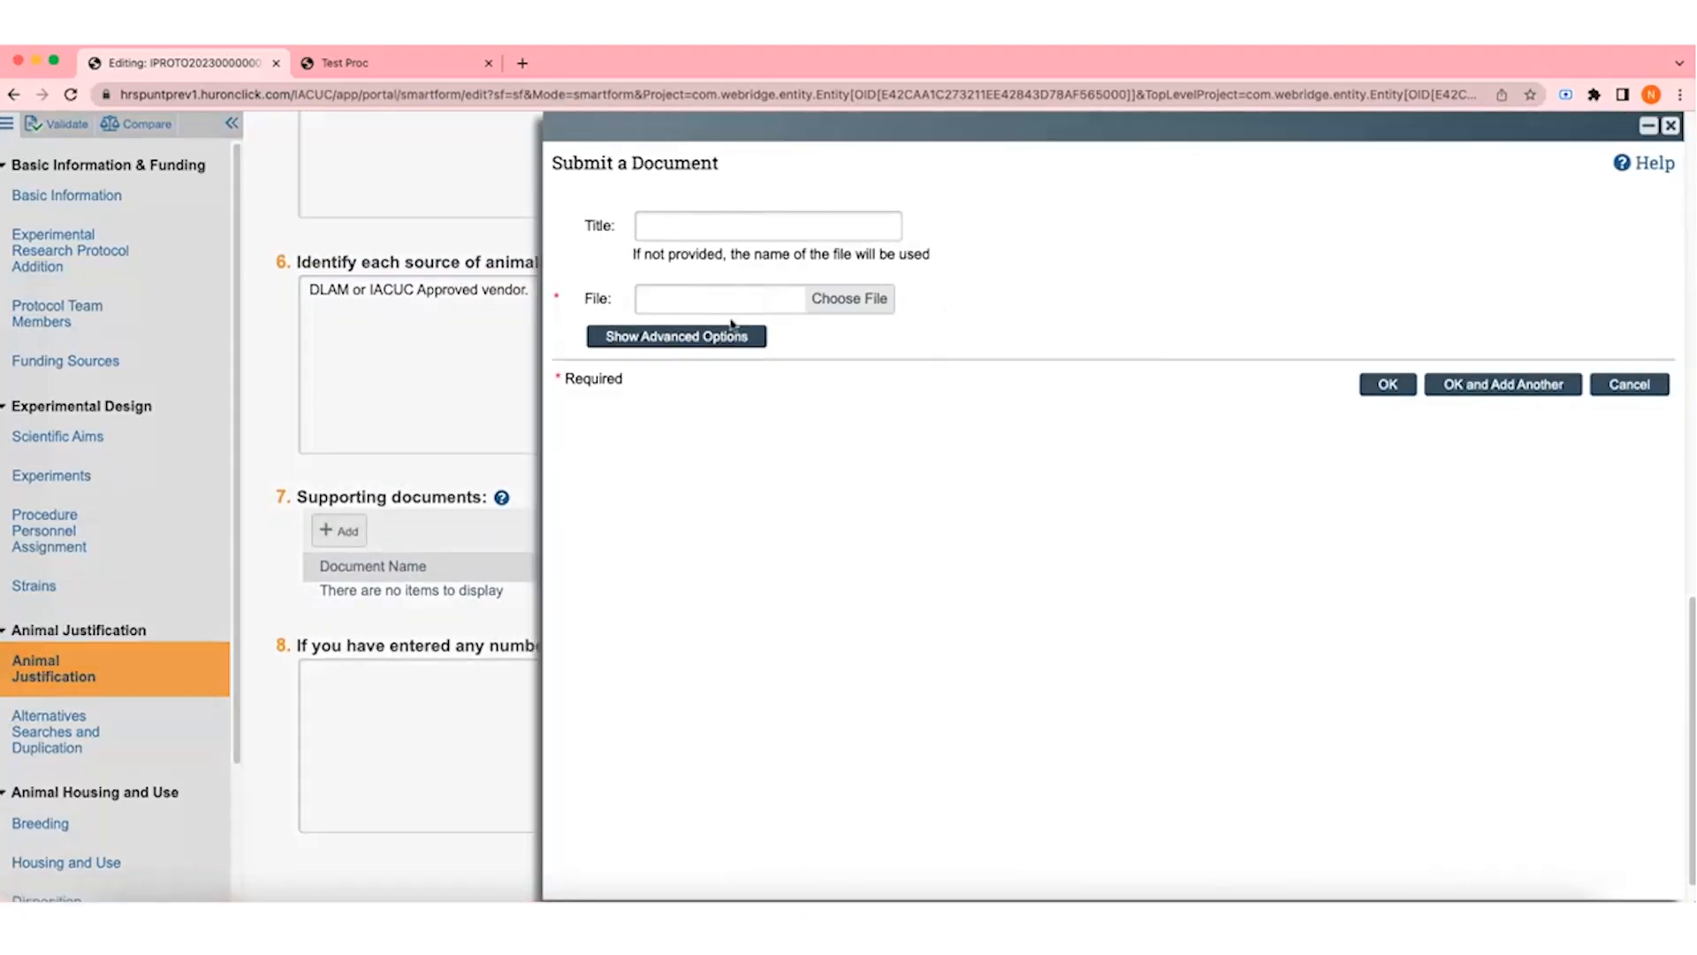
click(826, 296)
click(469, 247)
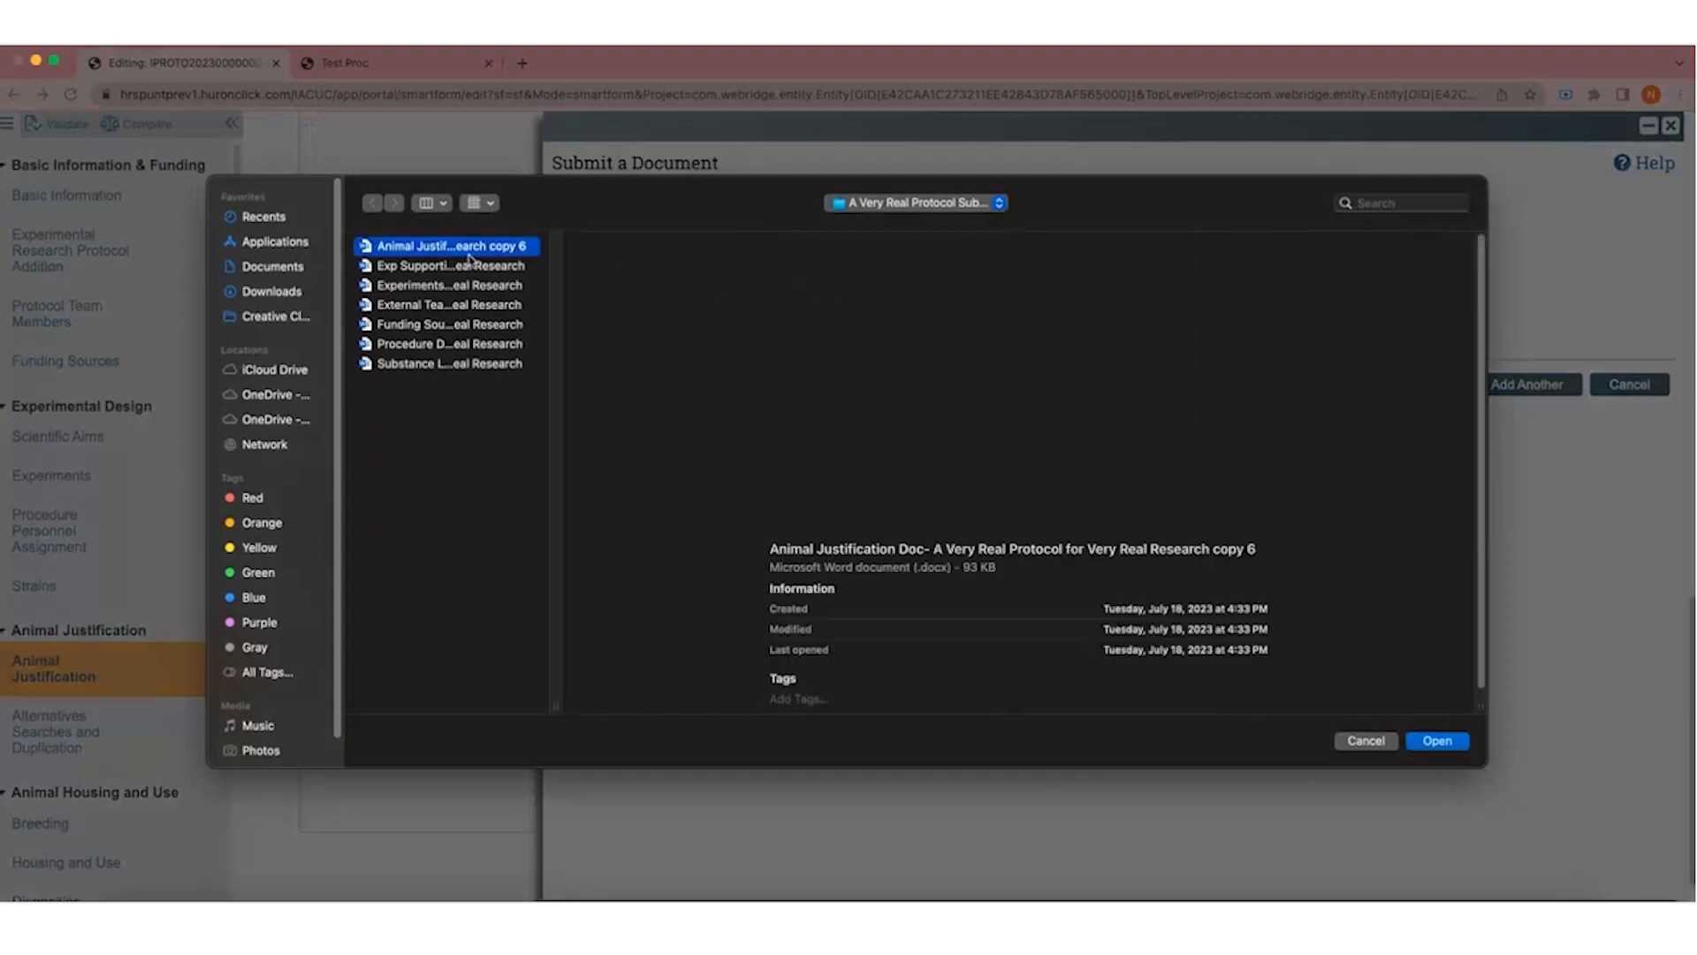
click(1437, 741)
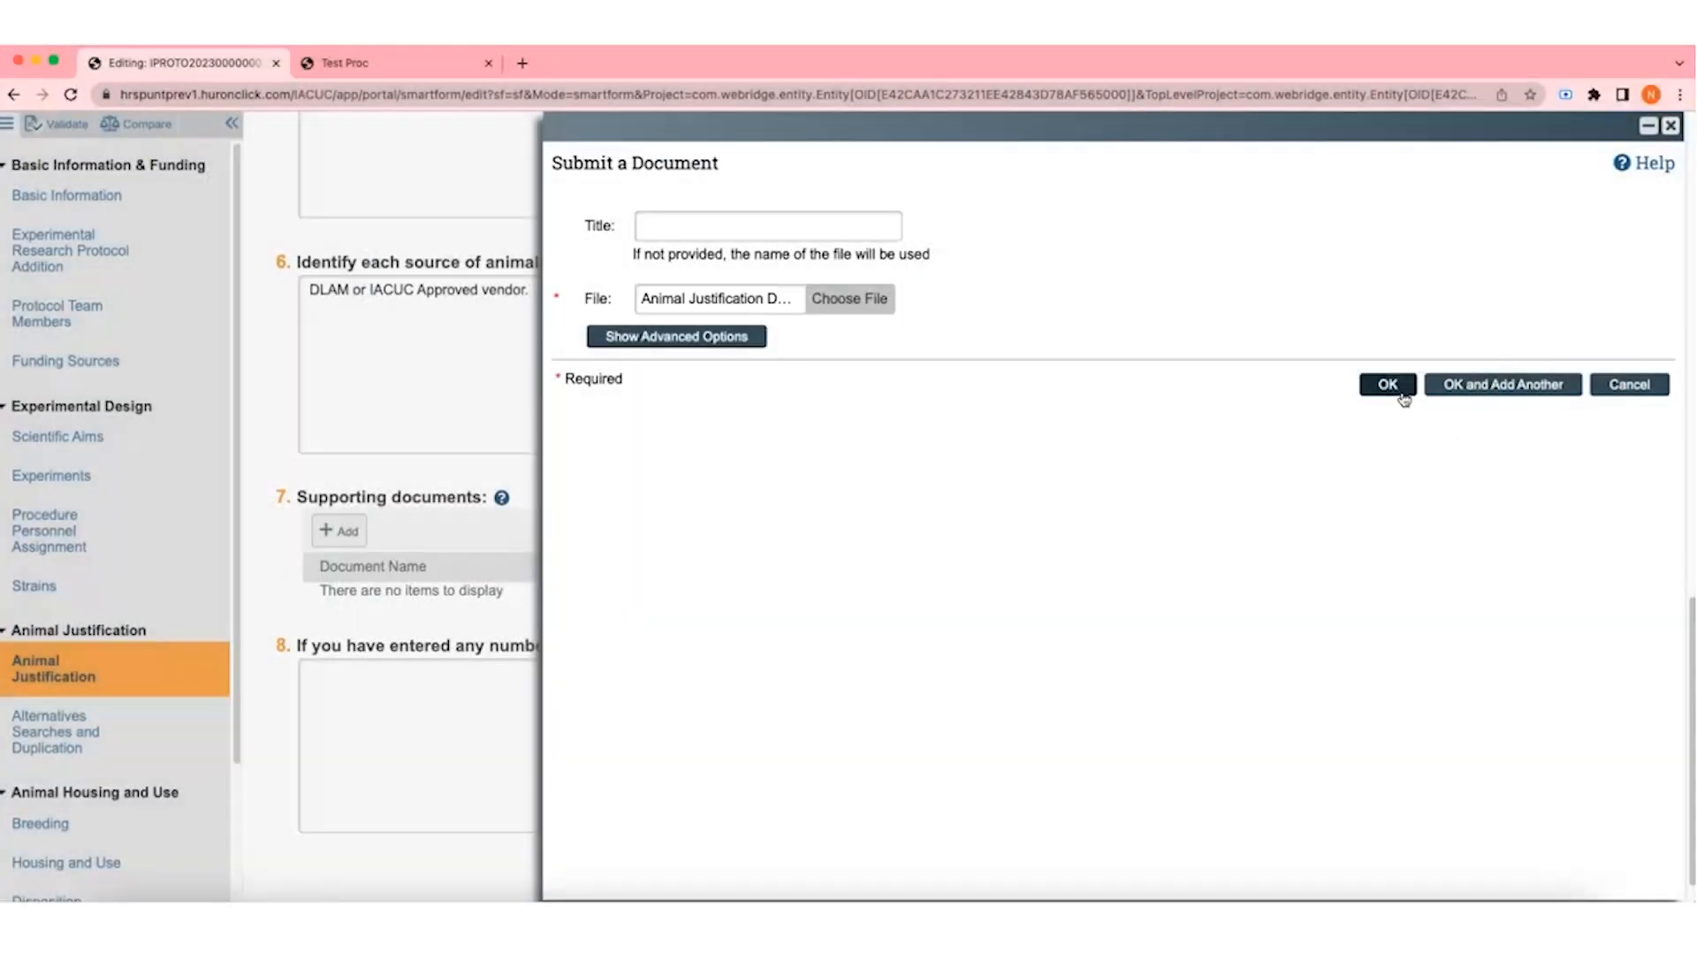
click(1399, 394)
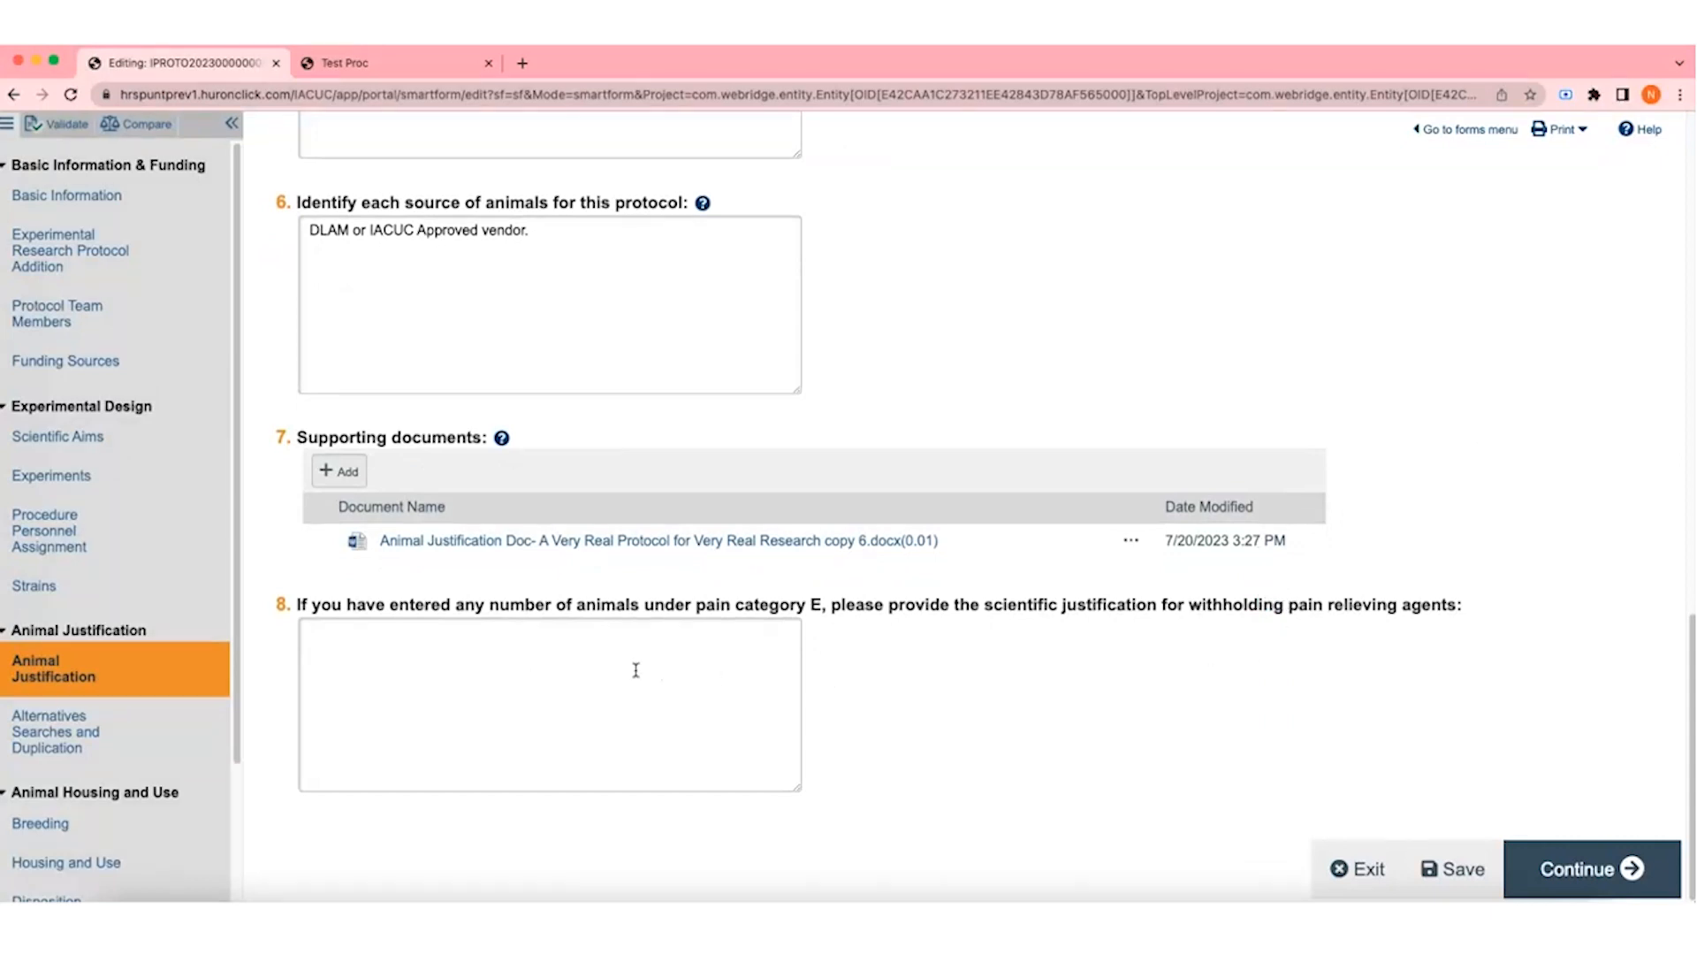
click(1587, 888)
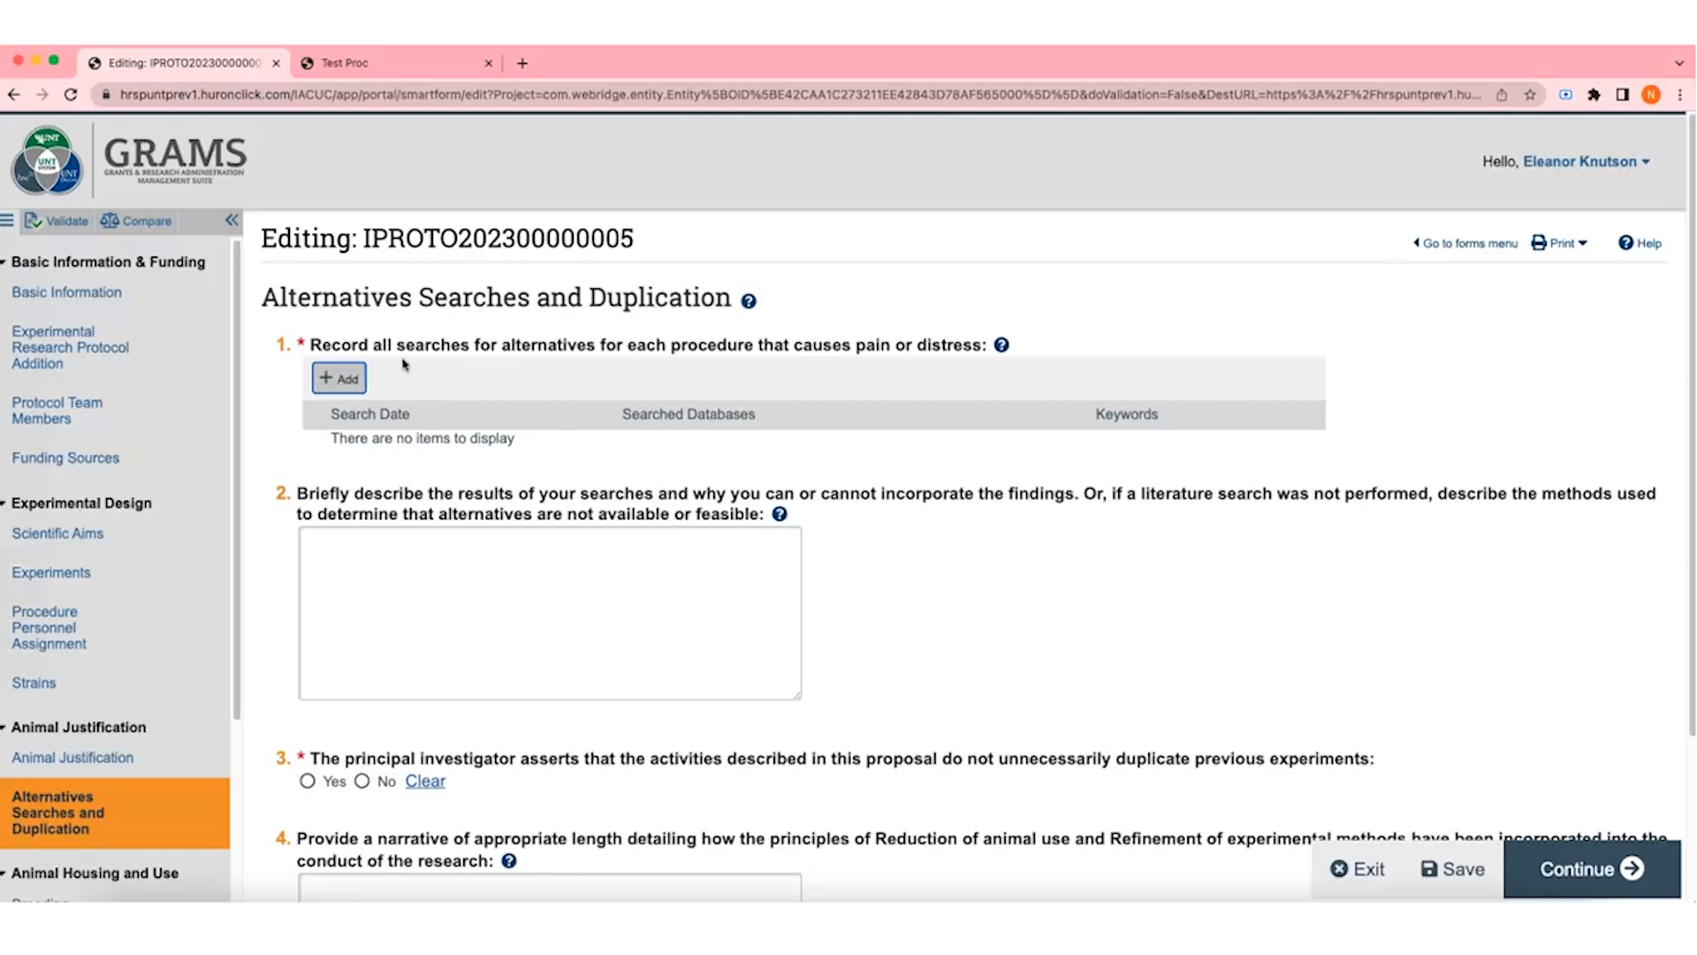
Step: Add an alternatives search record dated 7/20/2023 with PubMed and Scopus as the databases searched
click(347, 382)
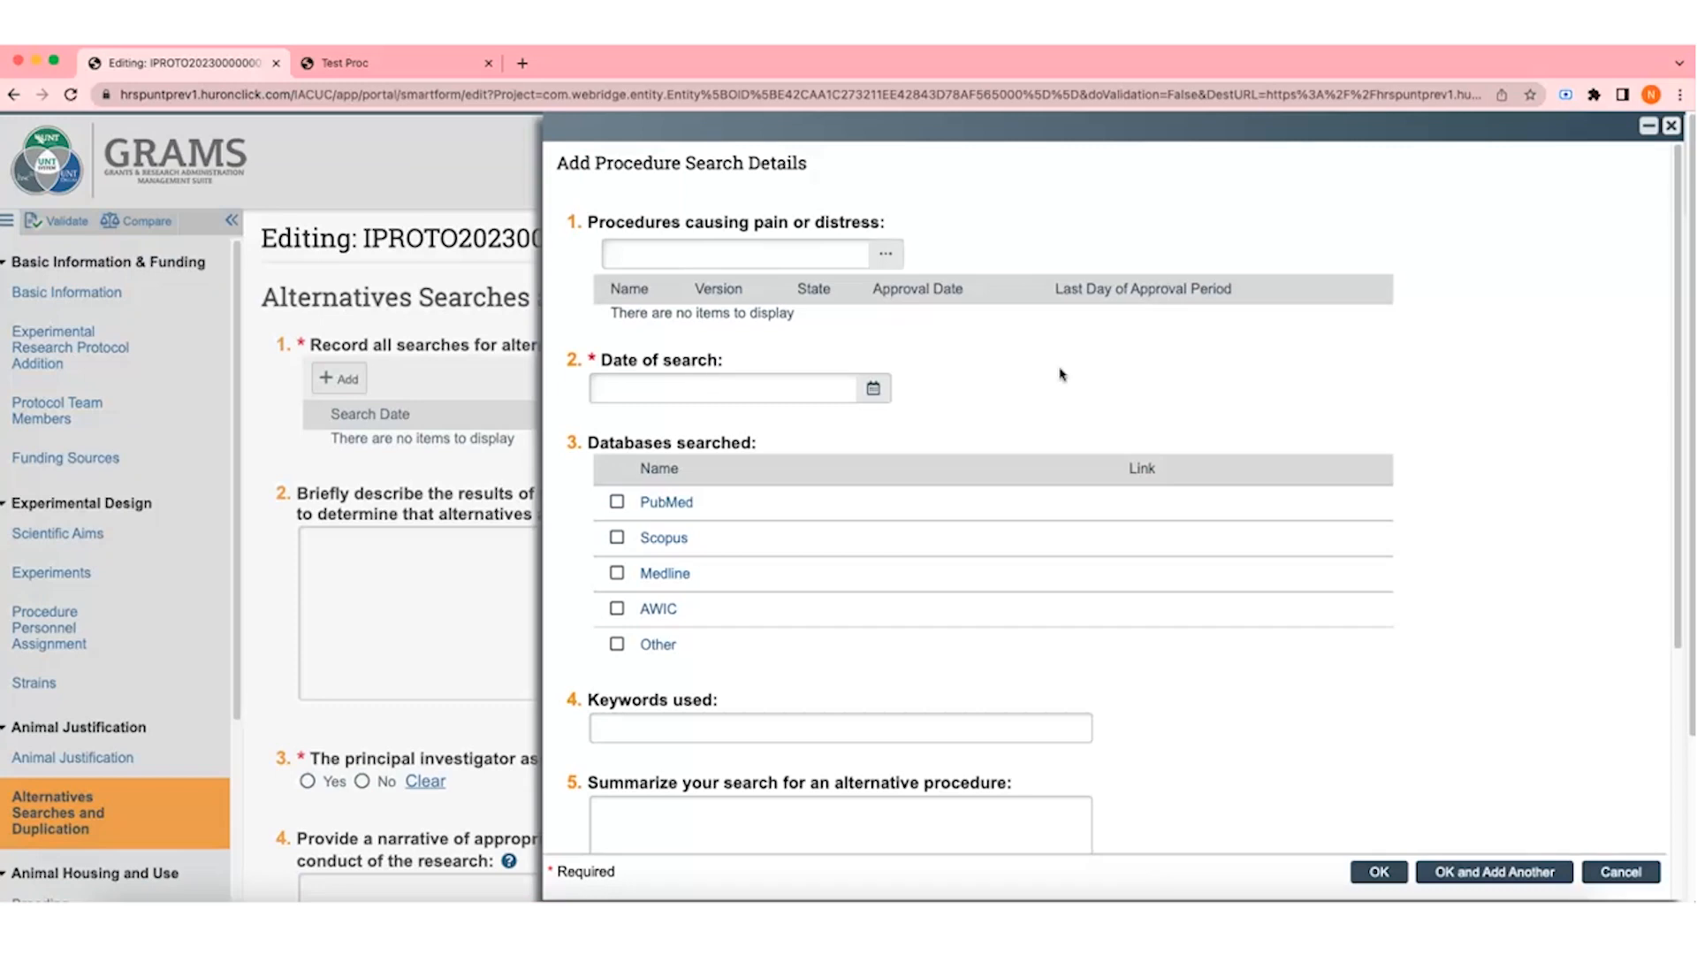
click(736, 390)
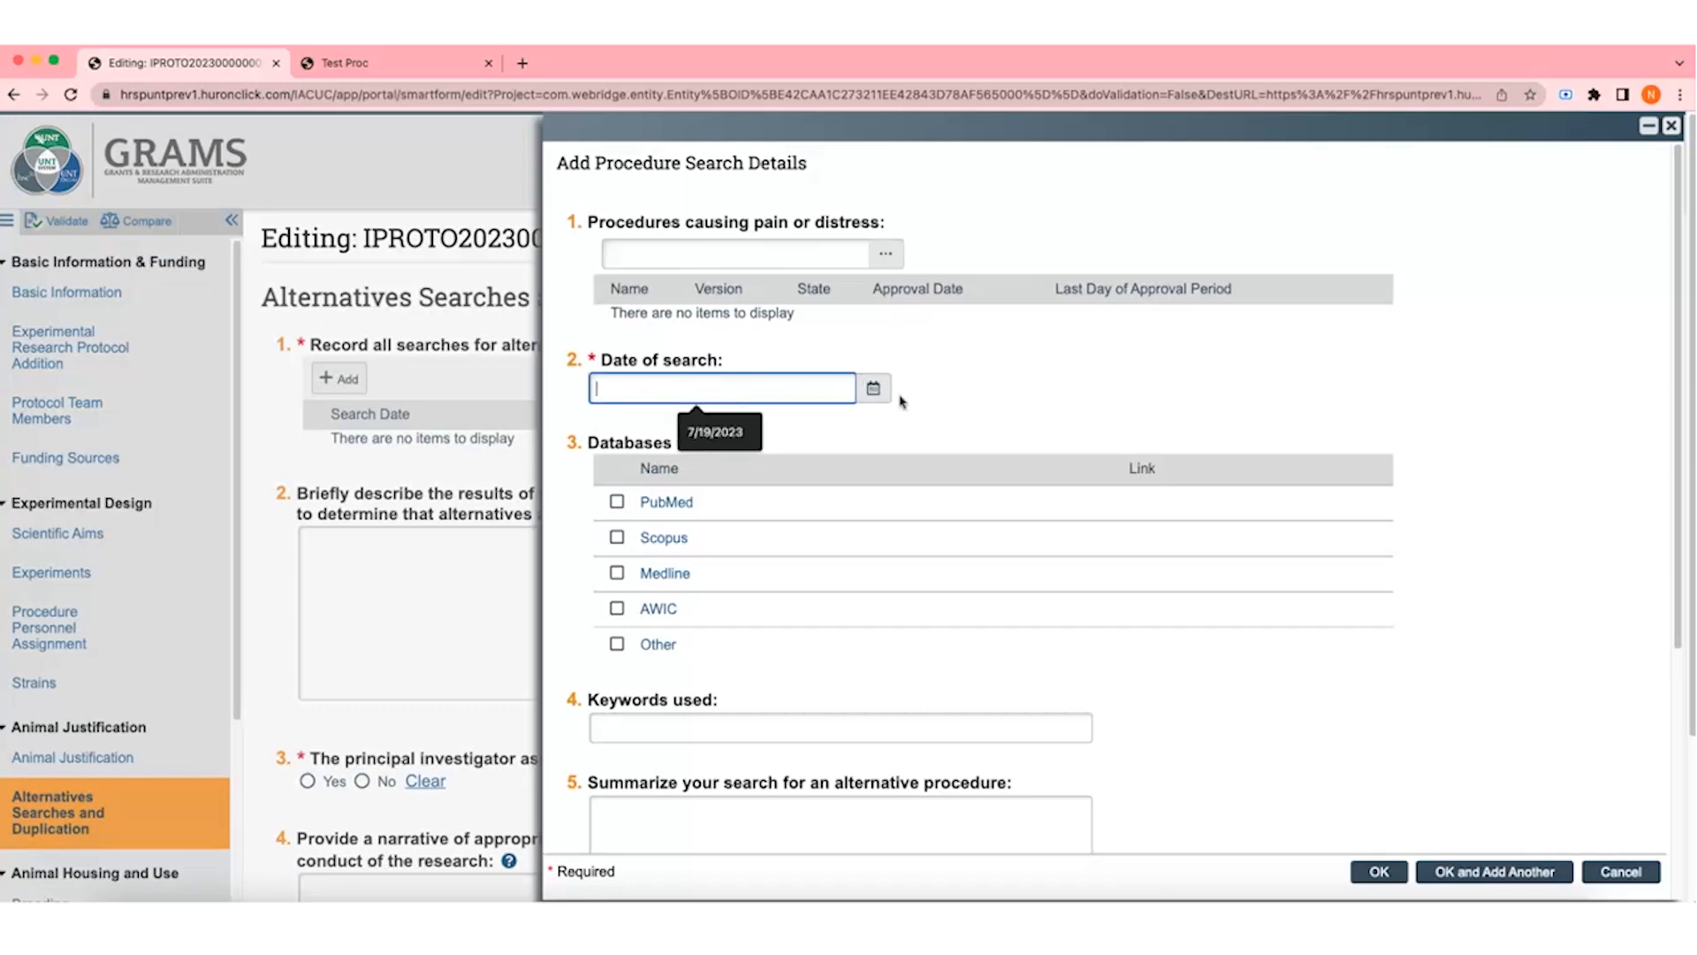
click(874, 389)
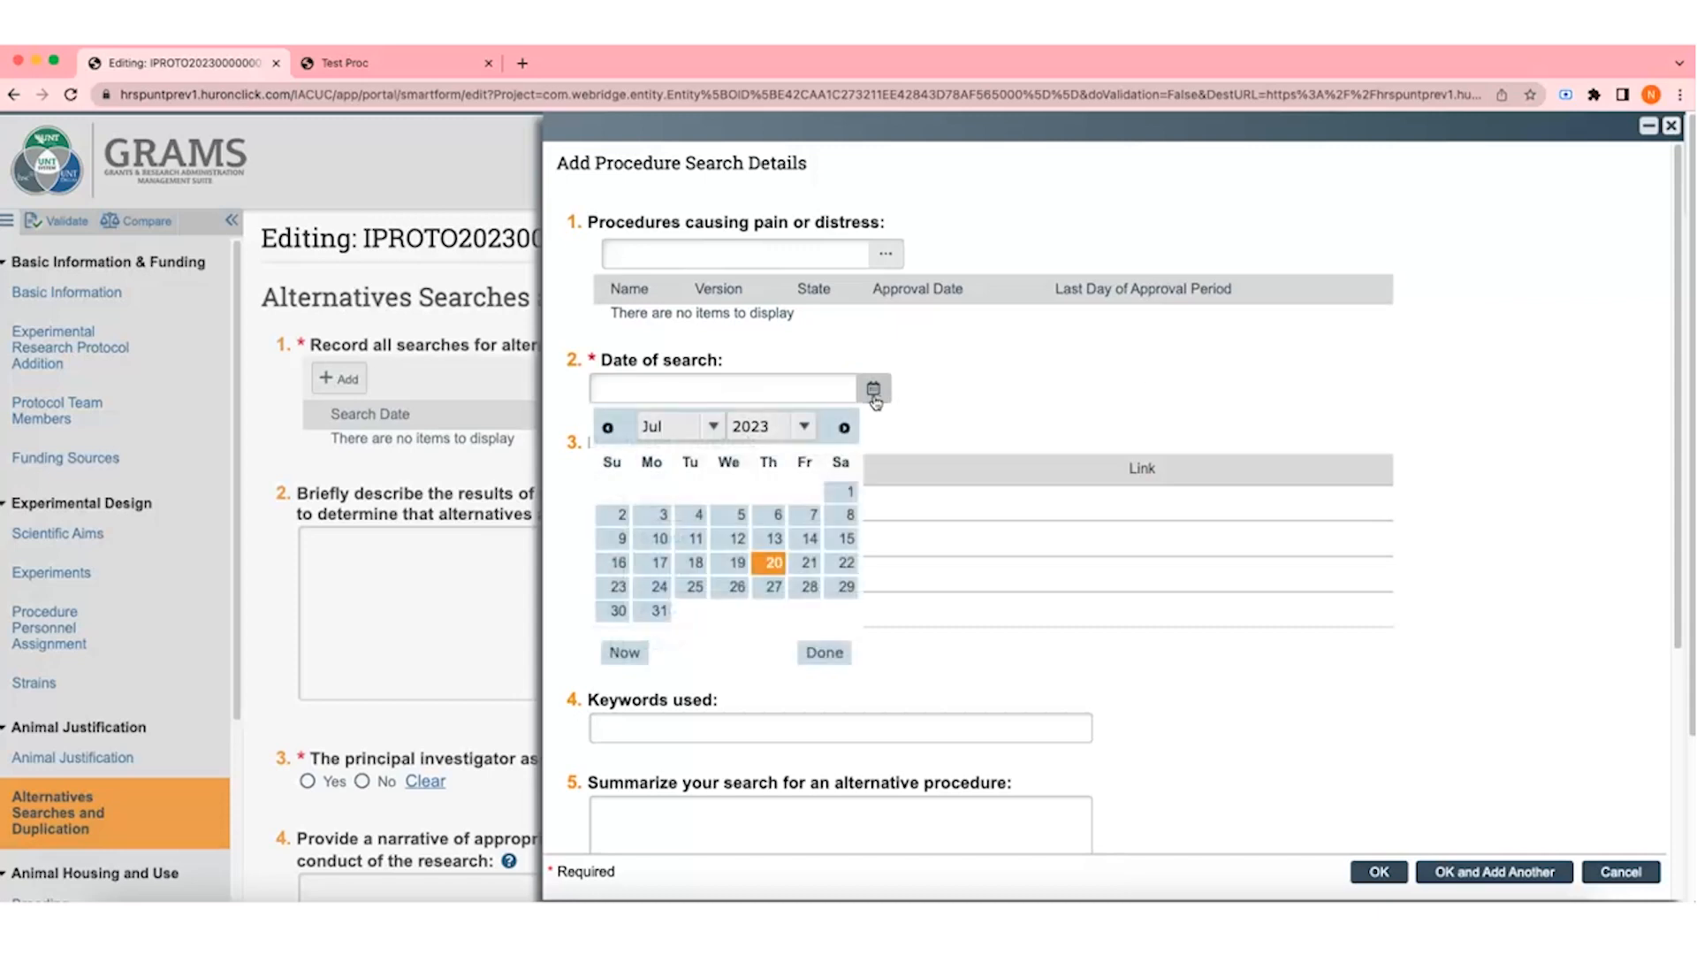
click(774, 564)
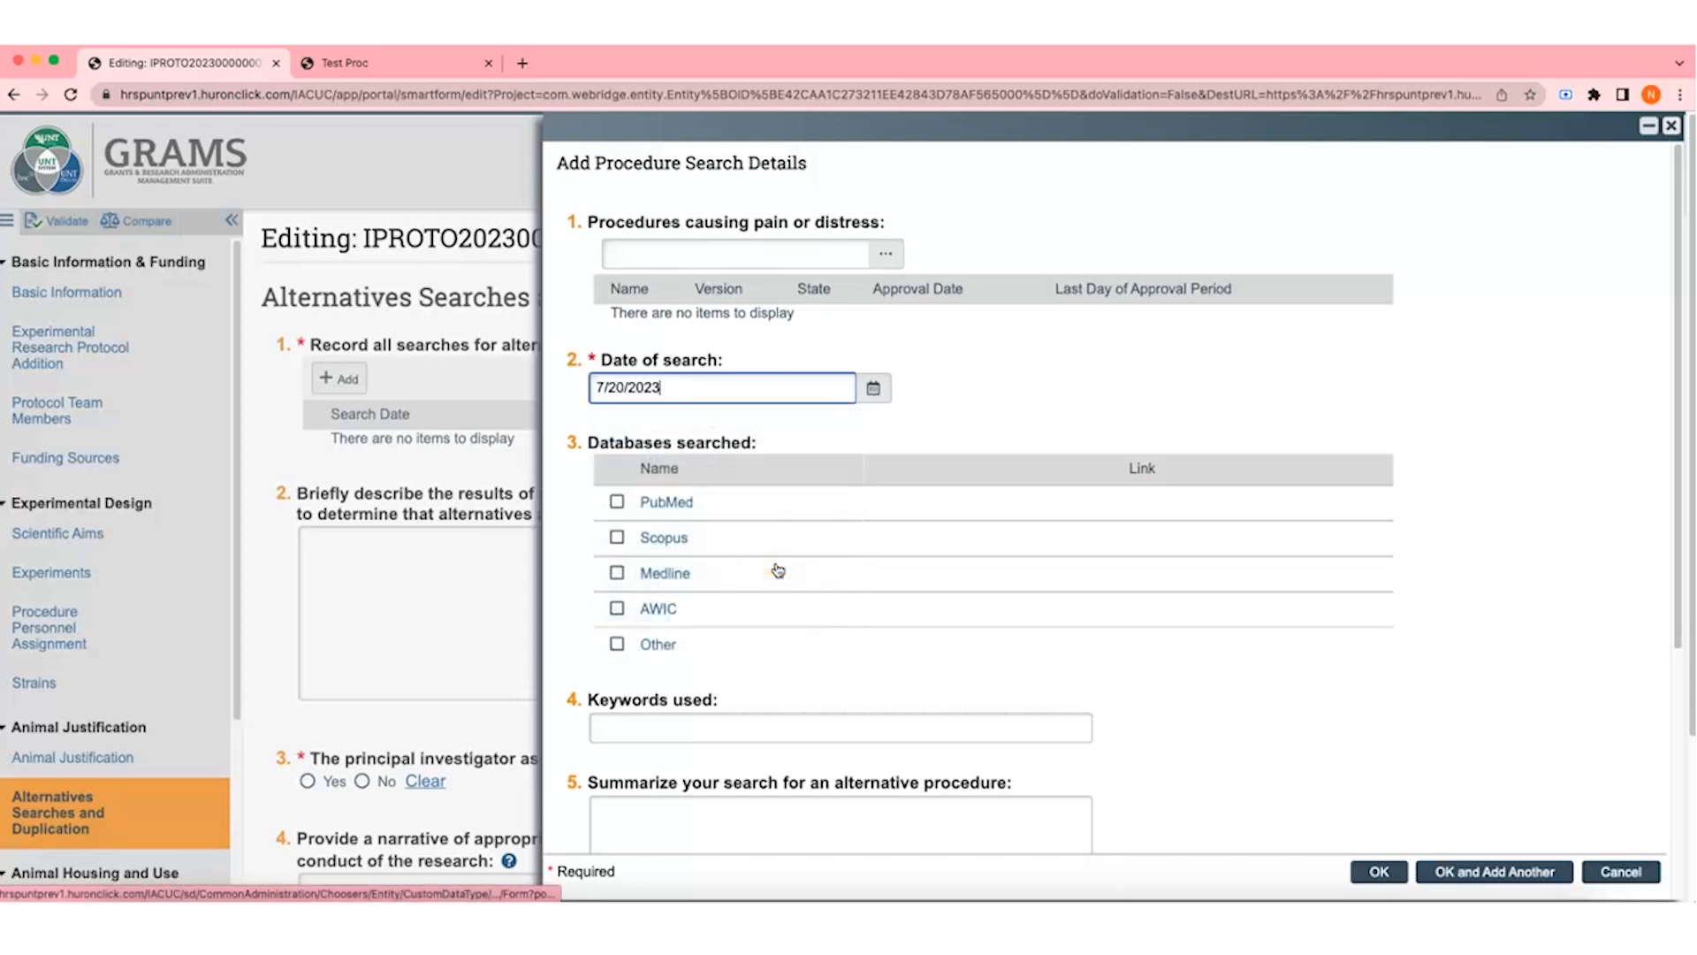
click(617, 502)
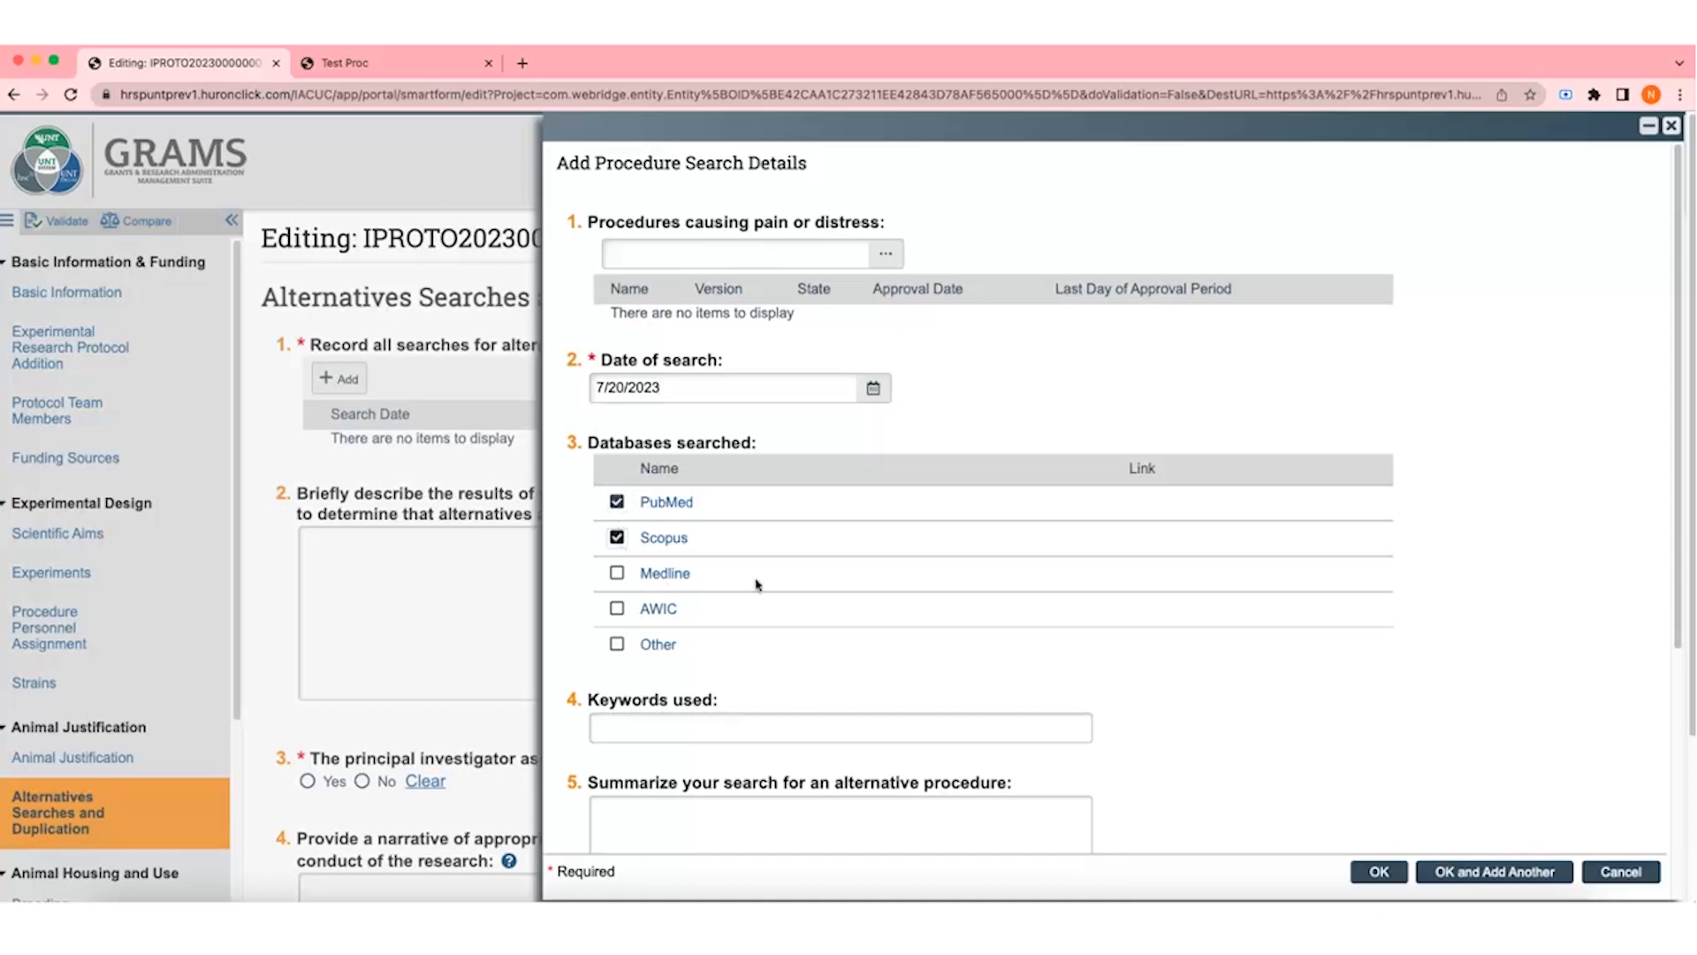
Step: Enter "Keywords" as the keywords used and "Summary" as the summary of the search for an alternative procedure
scroll(819, 581, down, 3)
click(796, 608)
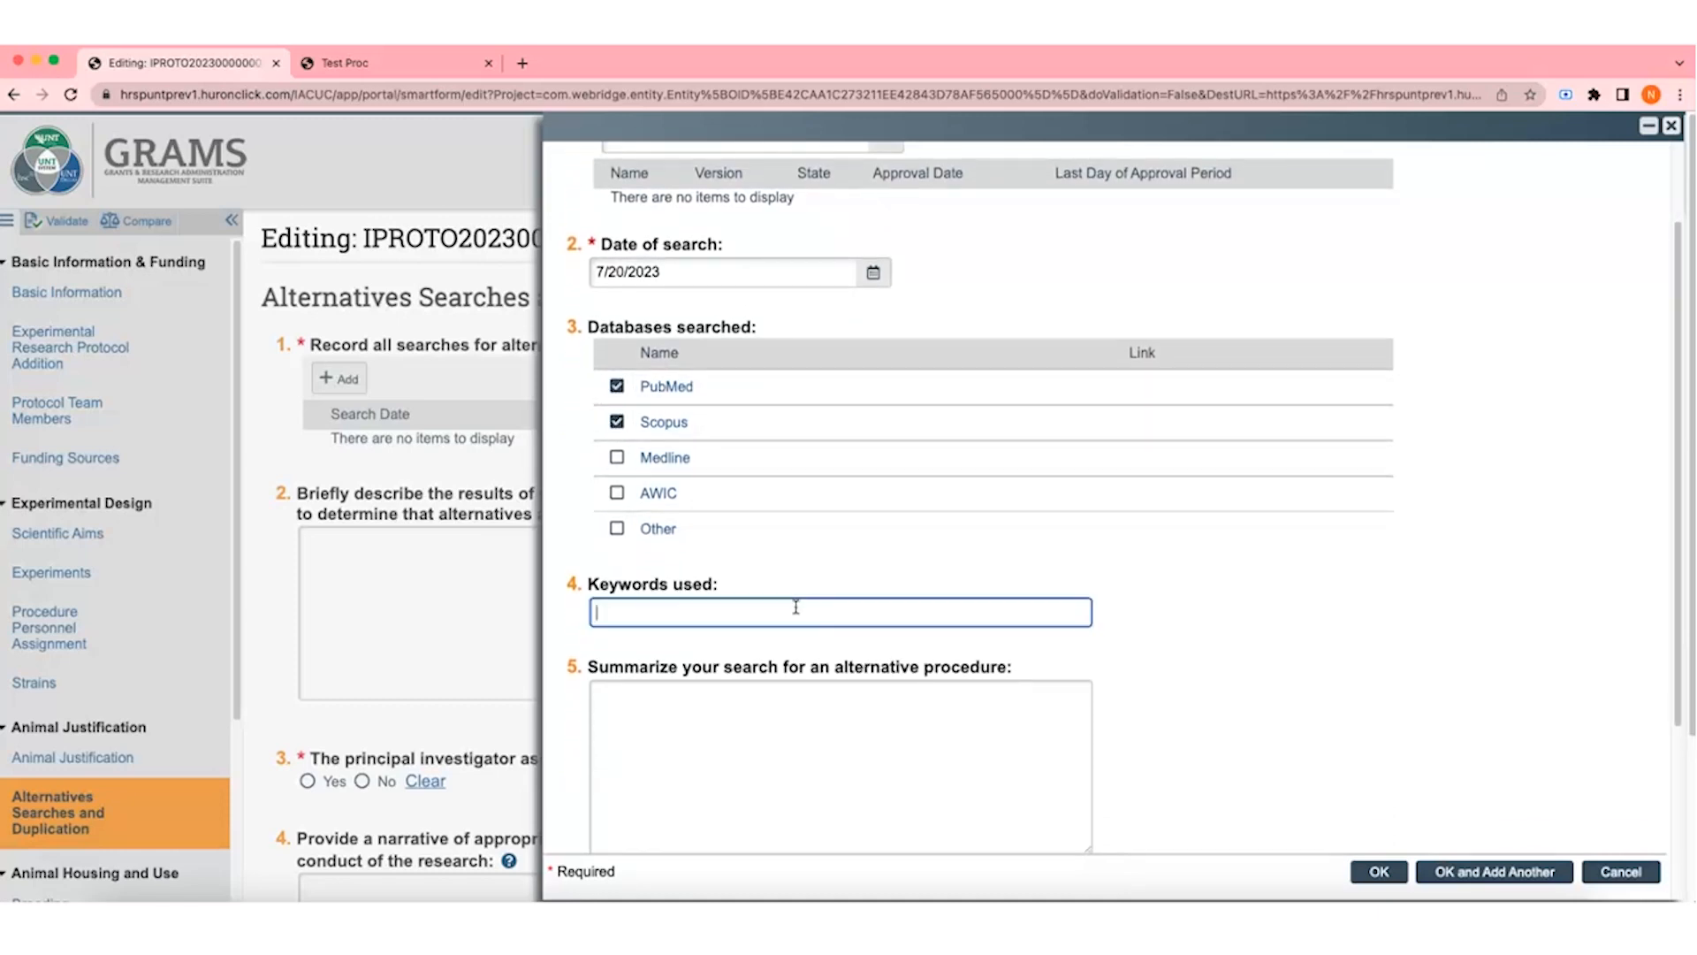
text(Keywords)
scroll(797, 607, down, 3)
click(796, 607)
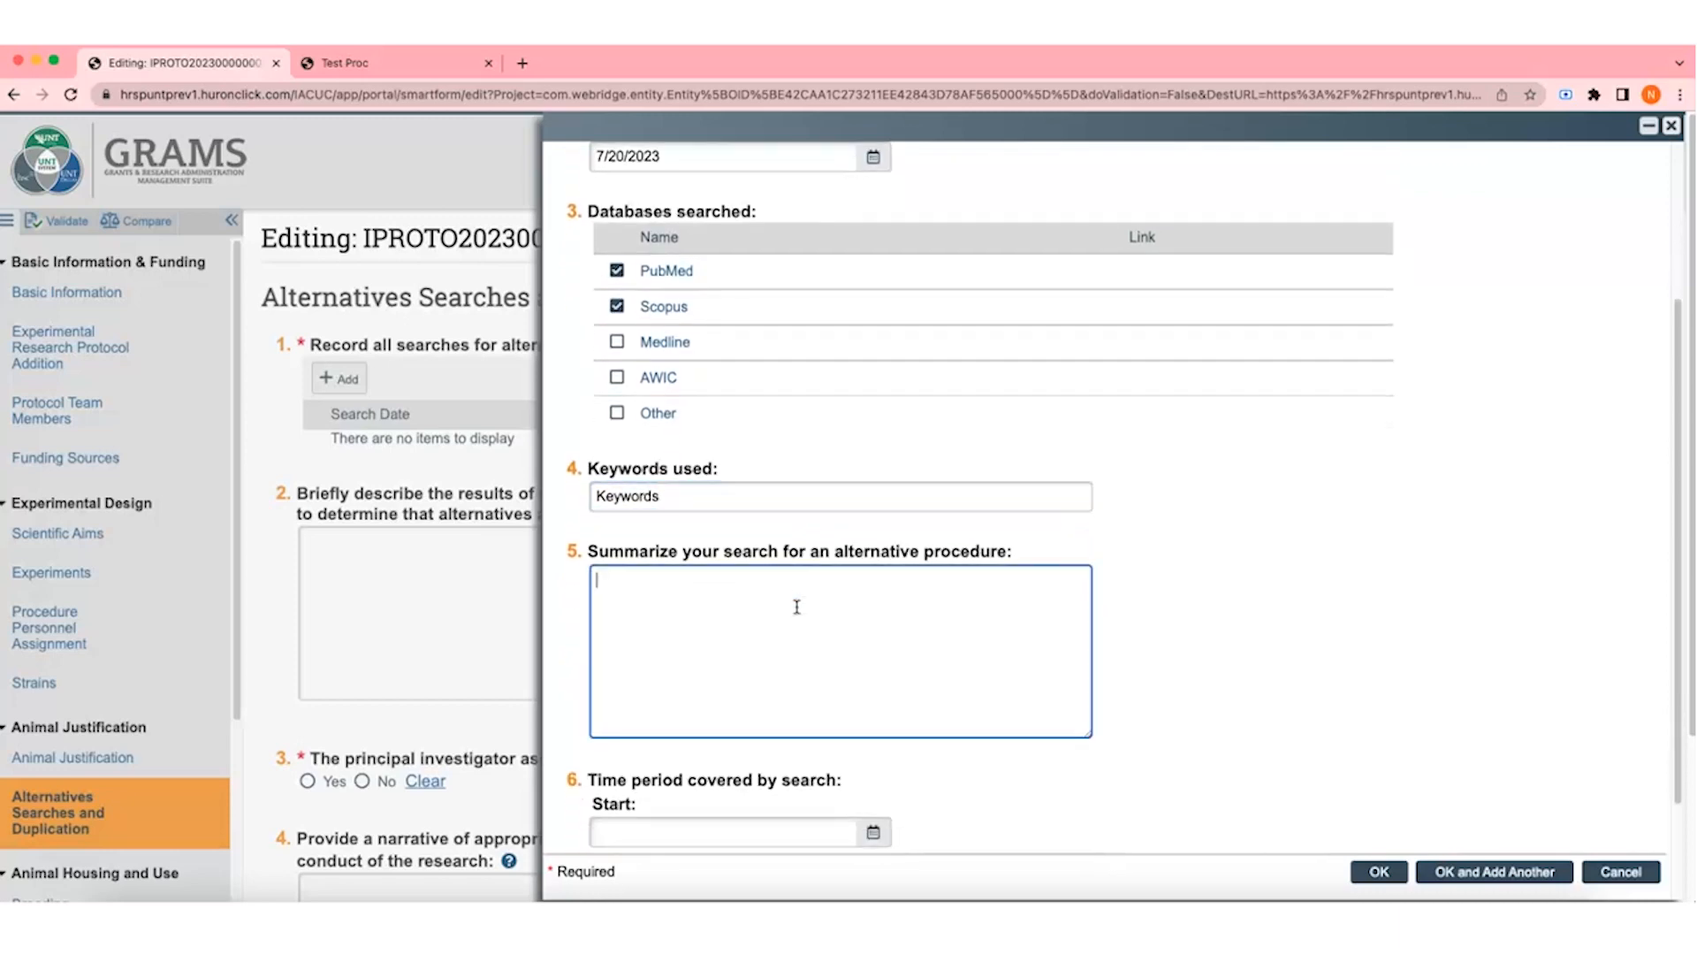
text(Summary)
Step: Set the time period covered by the search from 7/1/2015 to 7/19/2023 and save the search record
scroll(797, 607, down, 3)
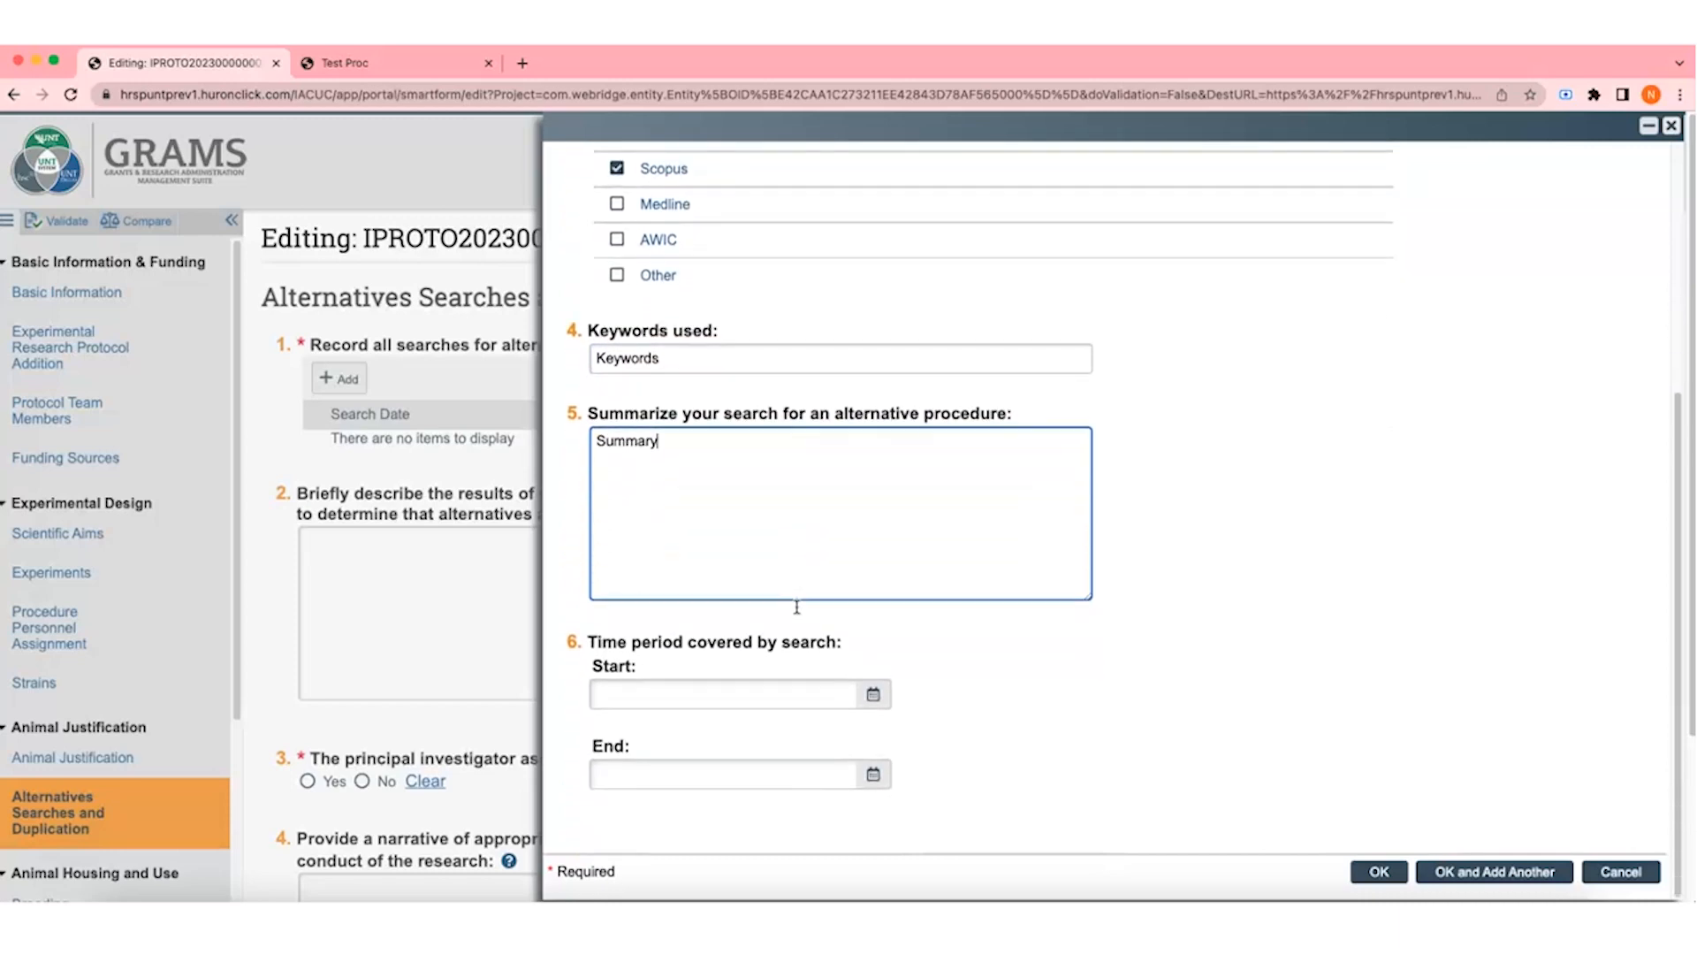
click(872, 695)
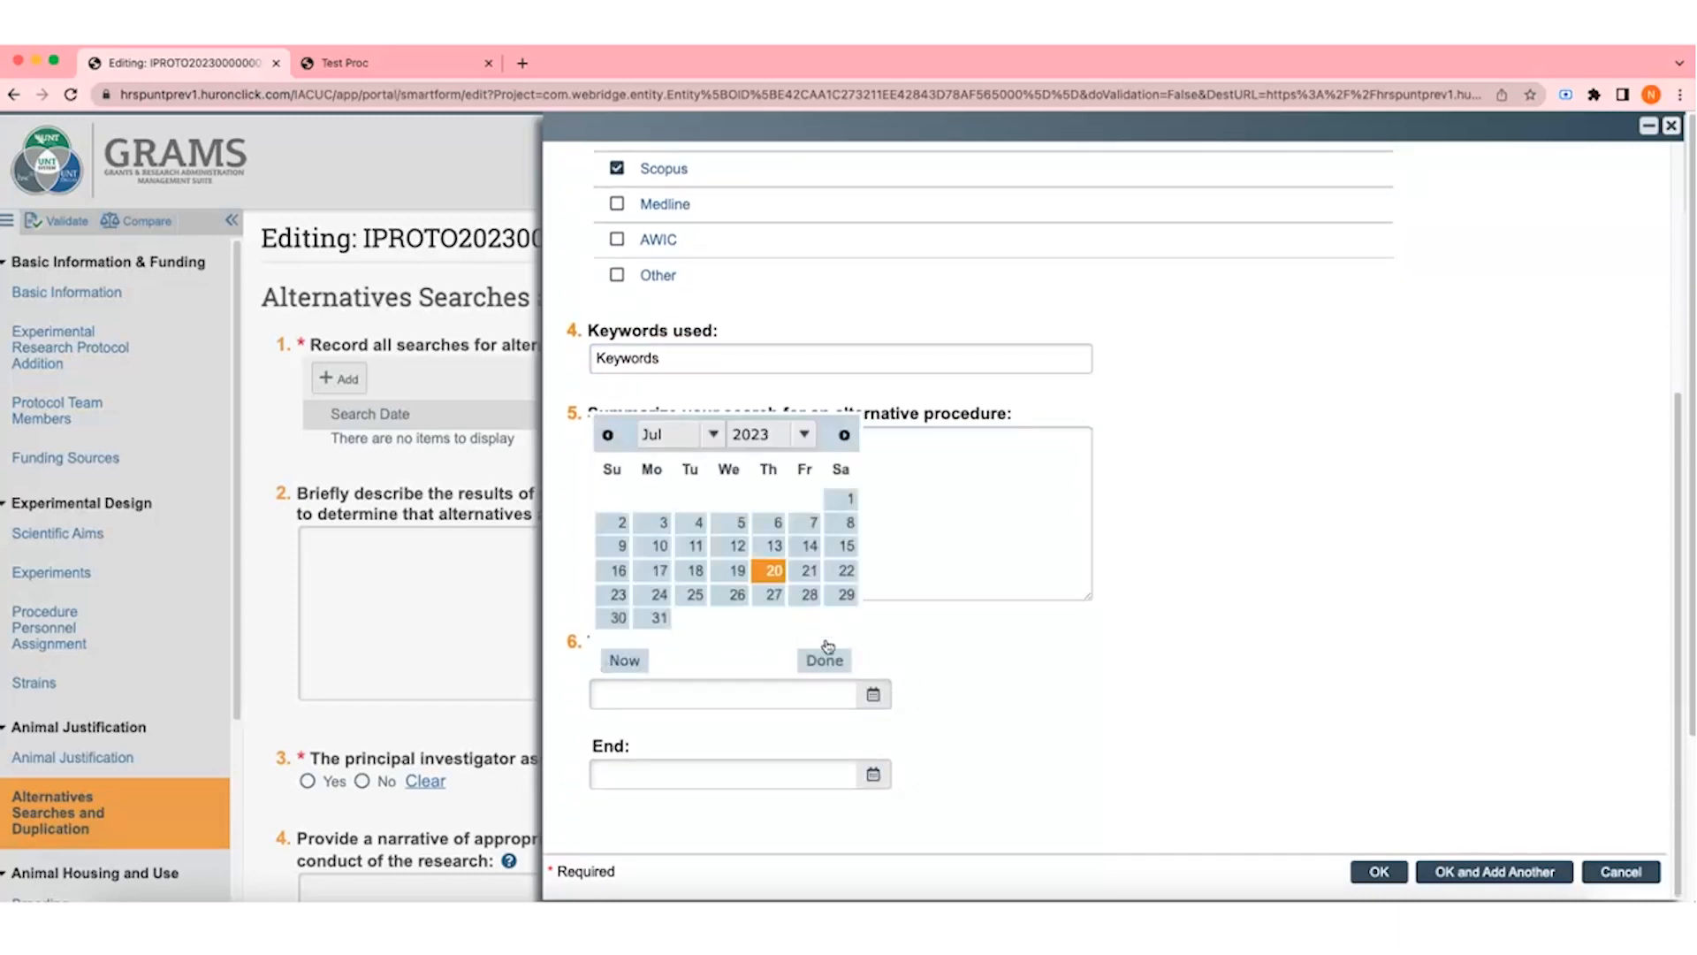
click(812, 440)
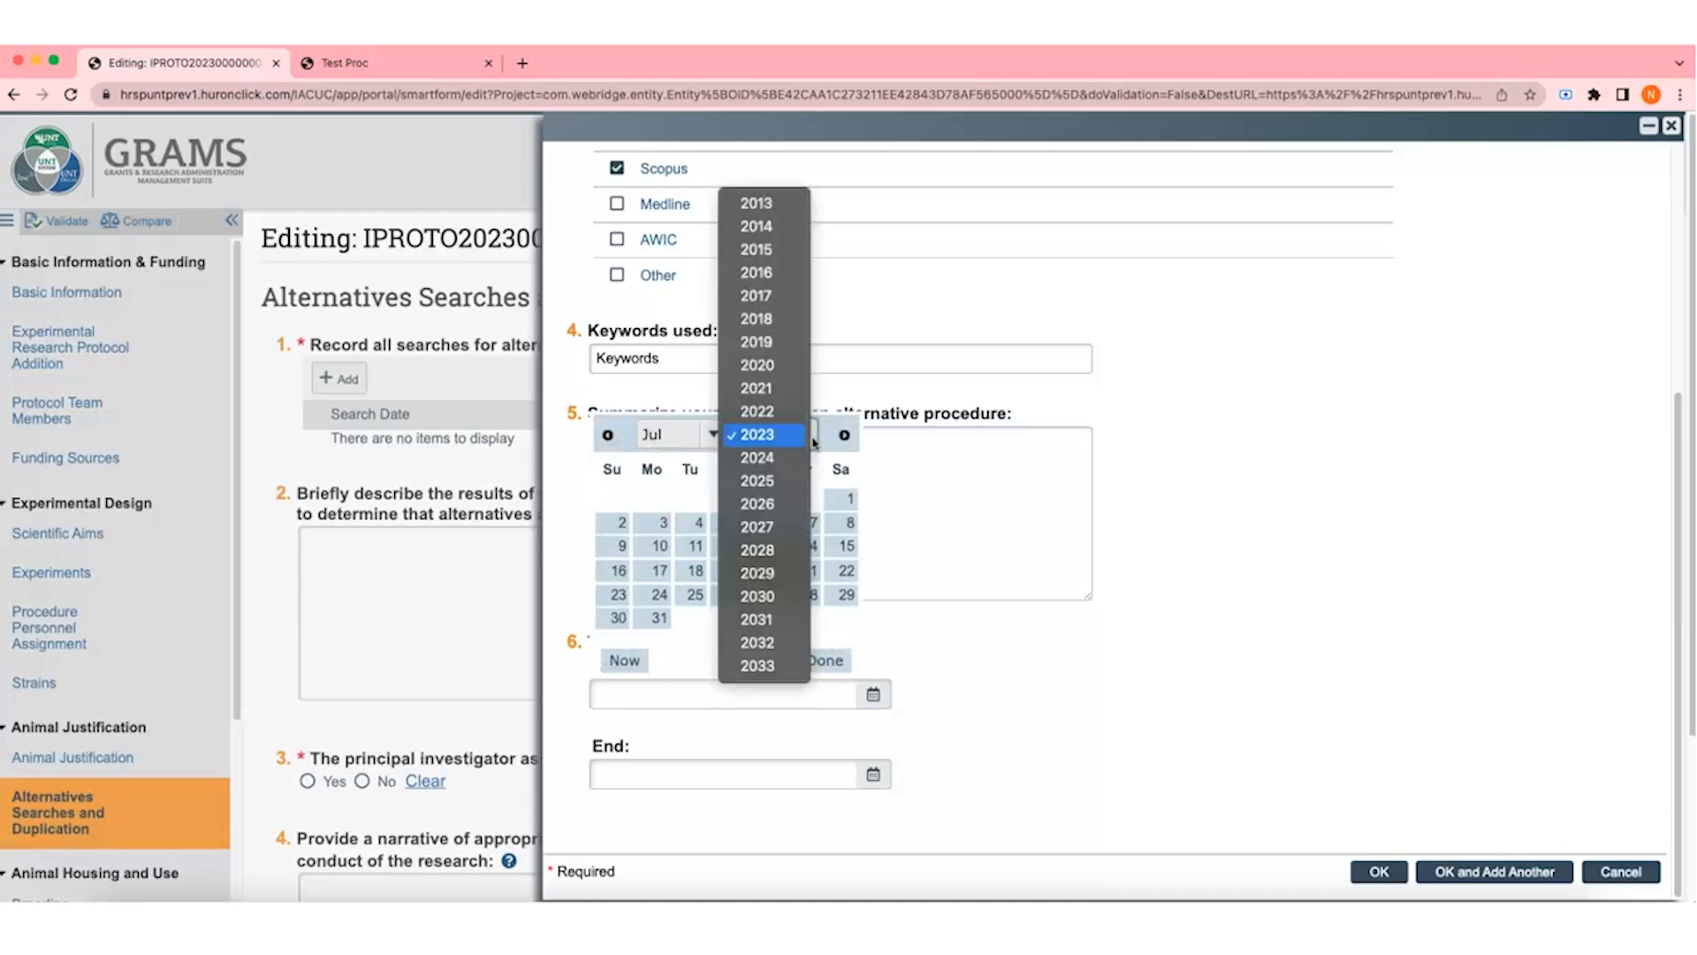
click(793, 251)
click(735, 498)
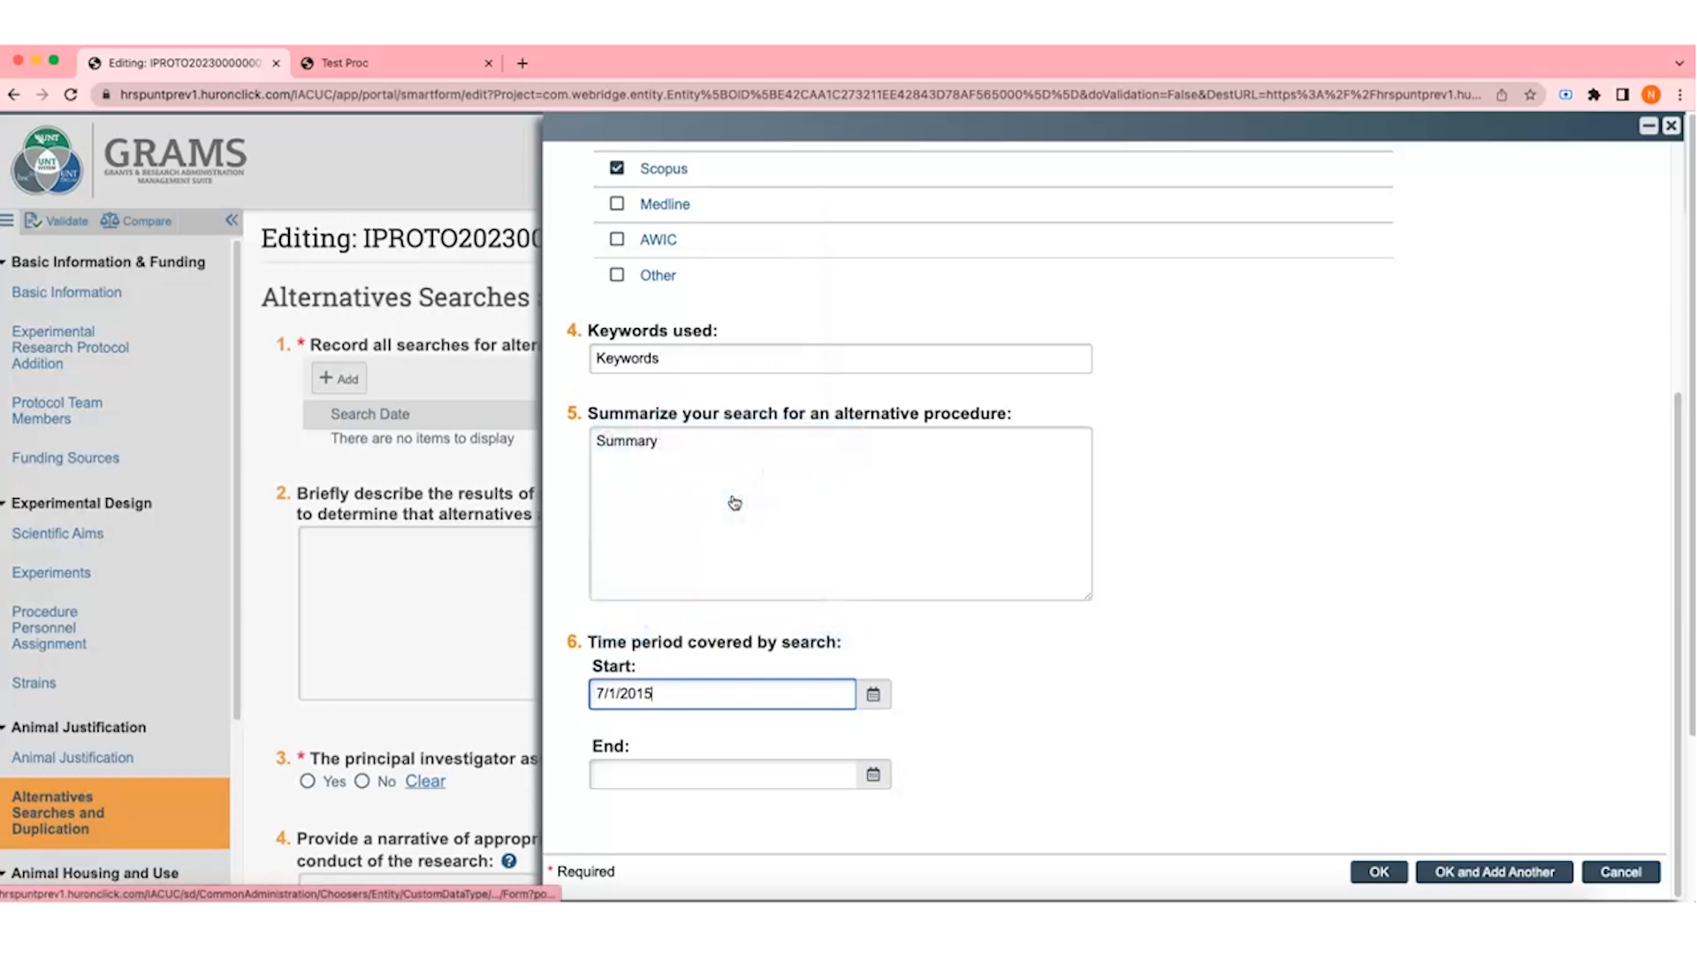
click(874, 774)
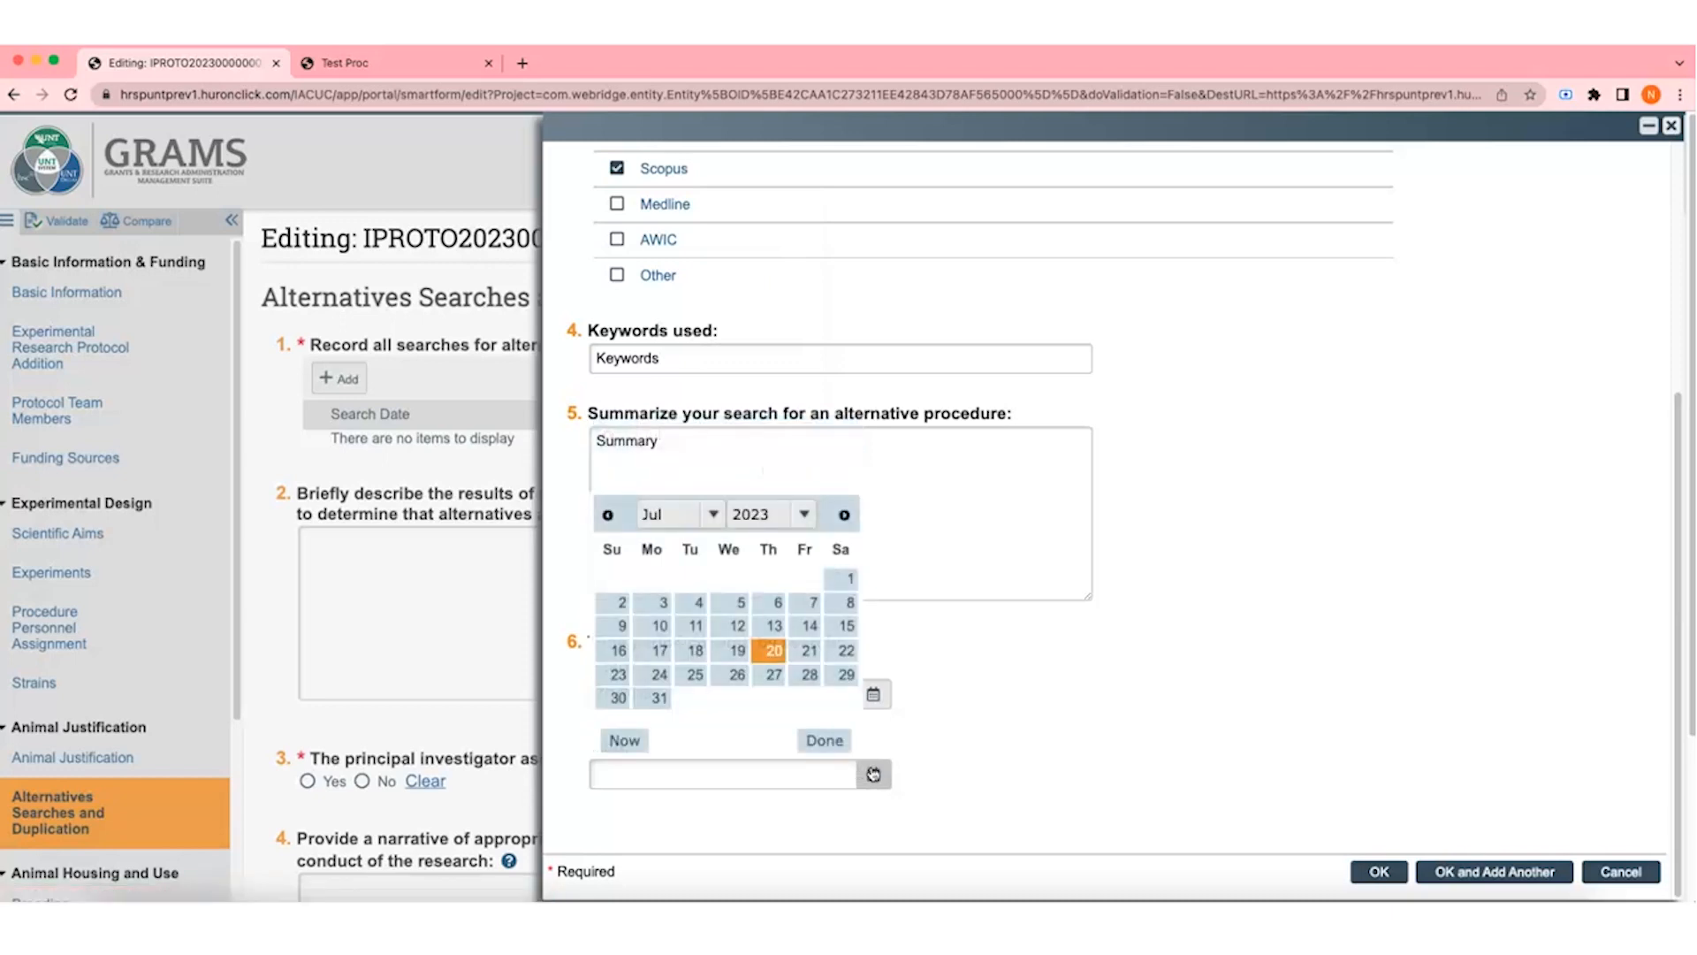
click(732, 656)
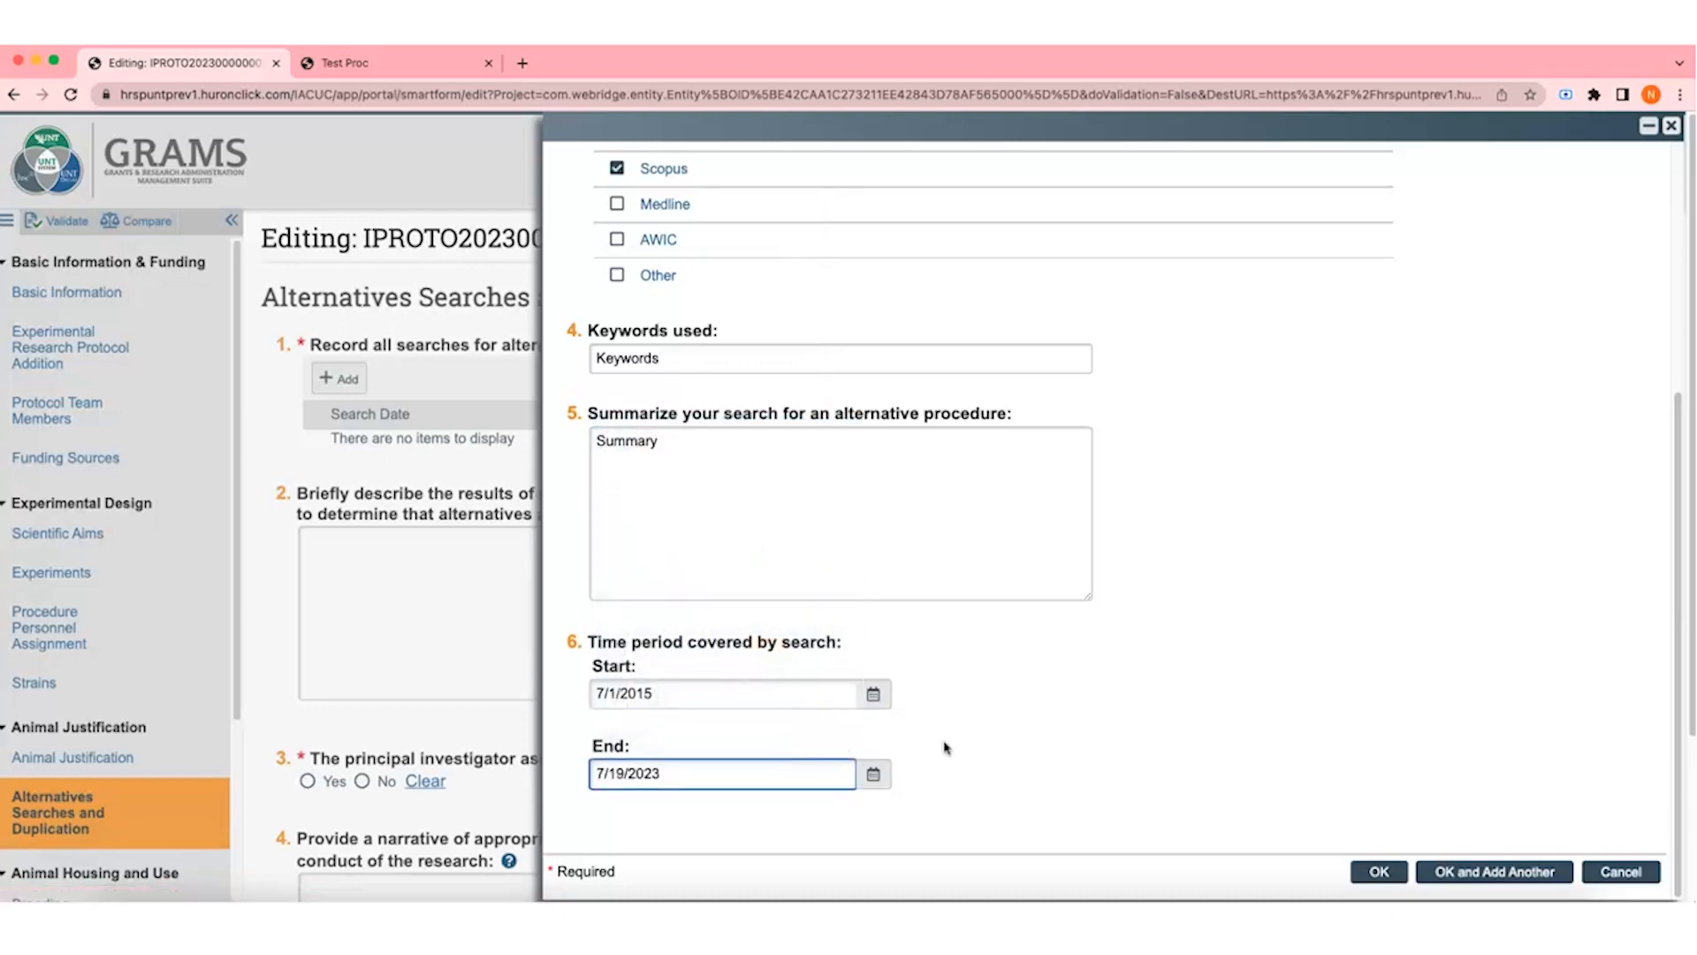
click(1379, 872)
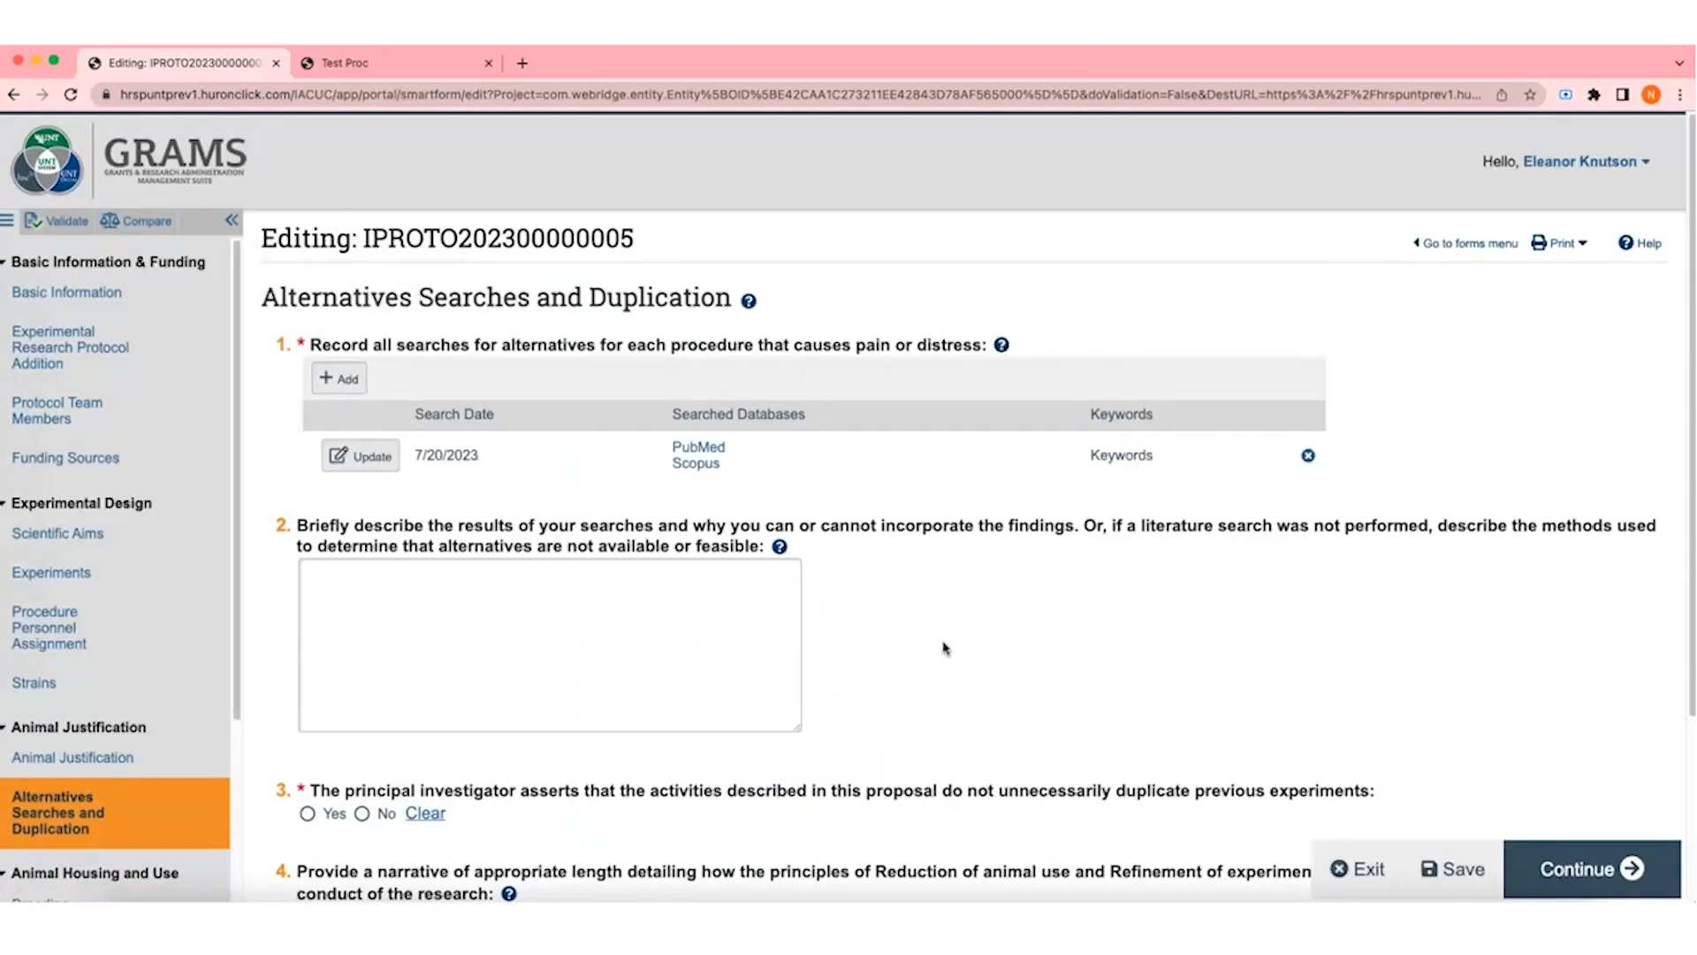
Step: Describe the search results as "Description." and answer Yes to the assertion that the activities do not unnecessarily duplicate previous experiments
click(628, 629)
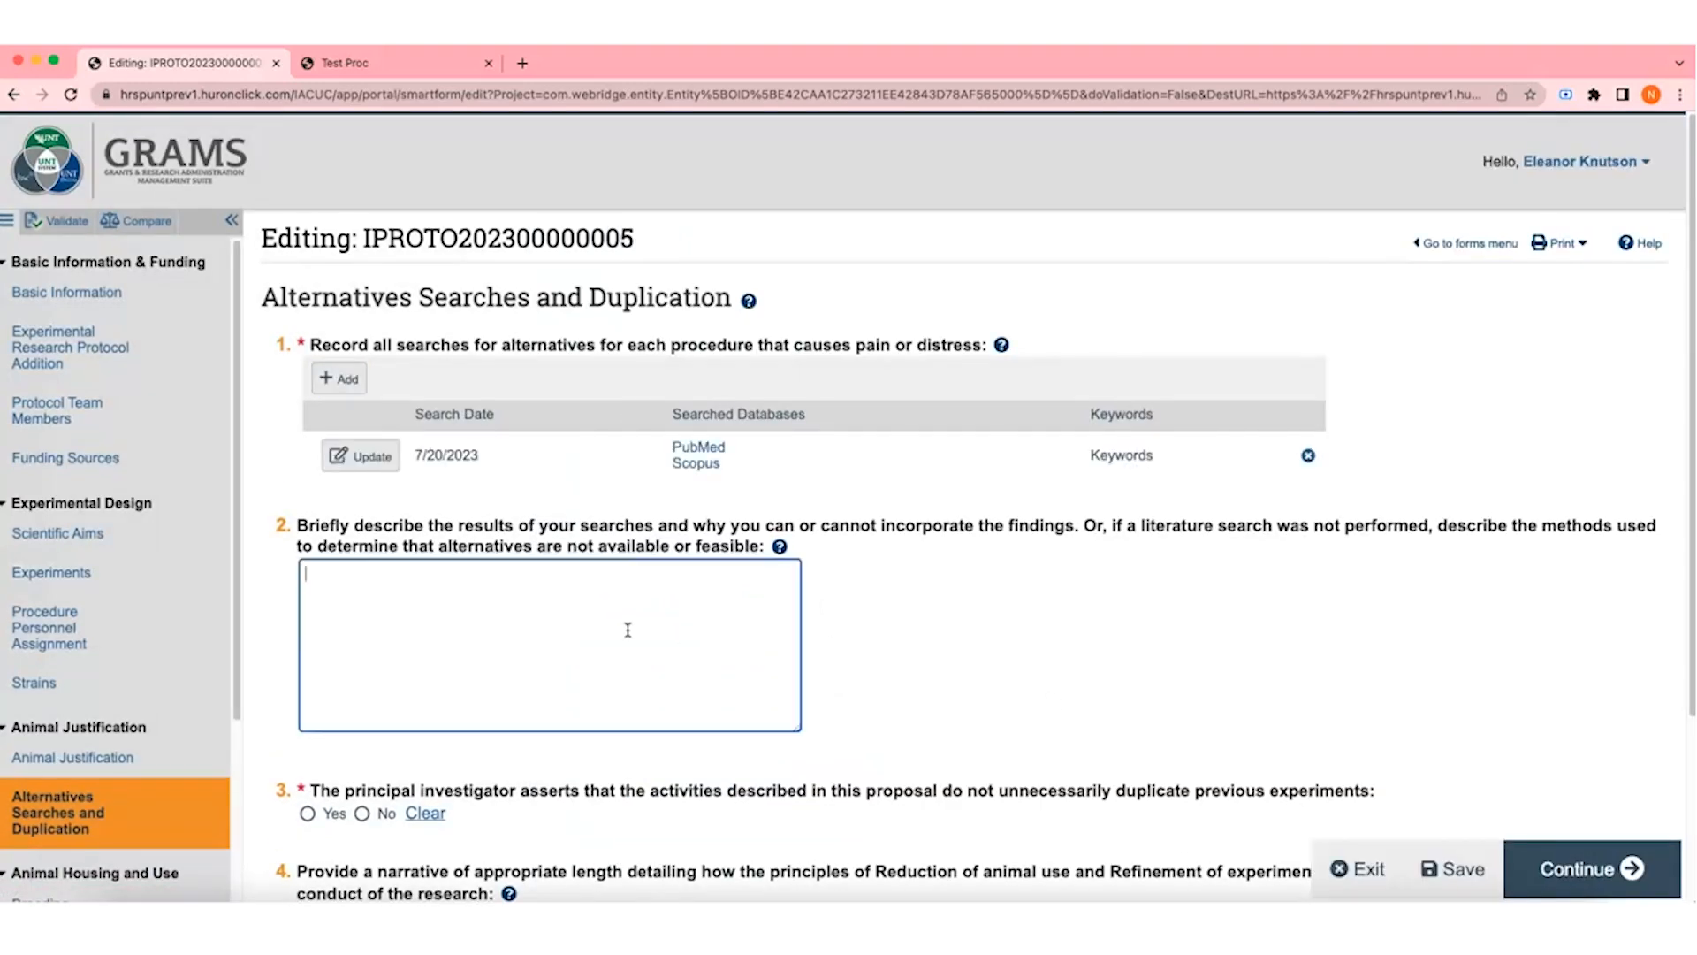
text(Description.)
scroll(618, 492, down, 5)
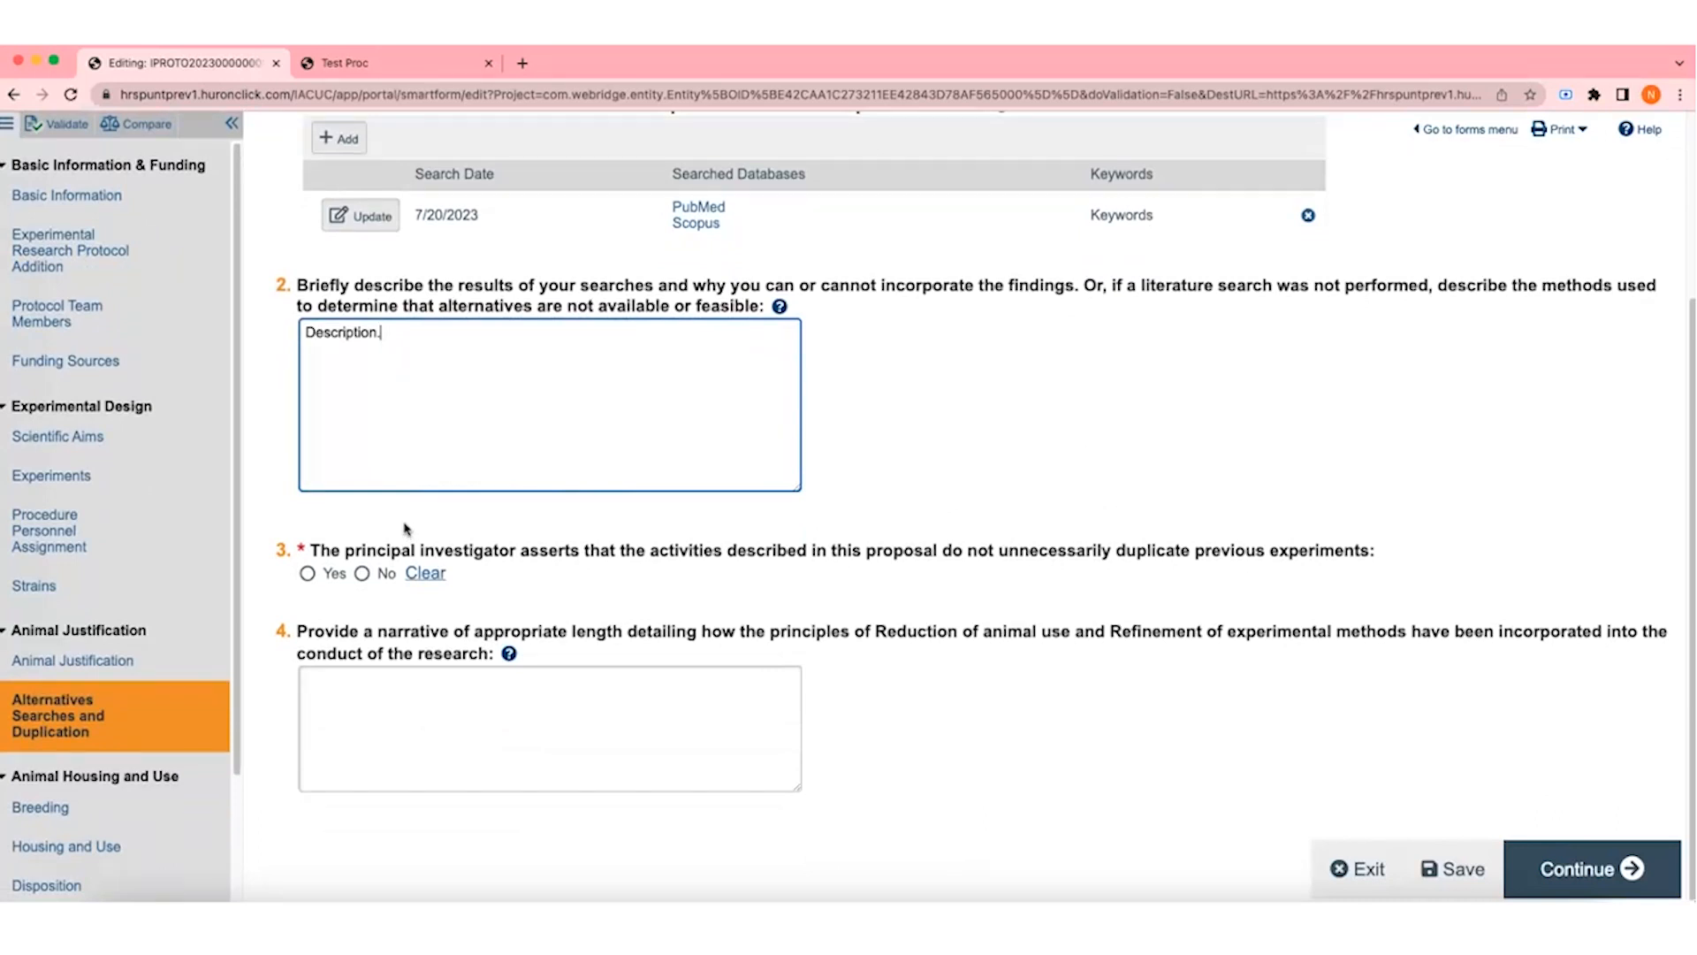
click(307, 574)
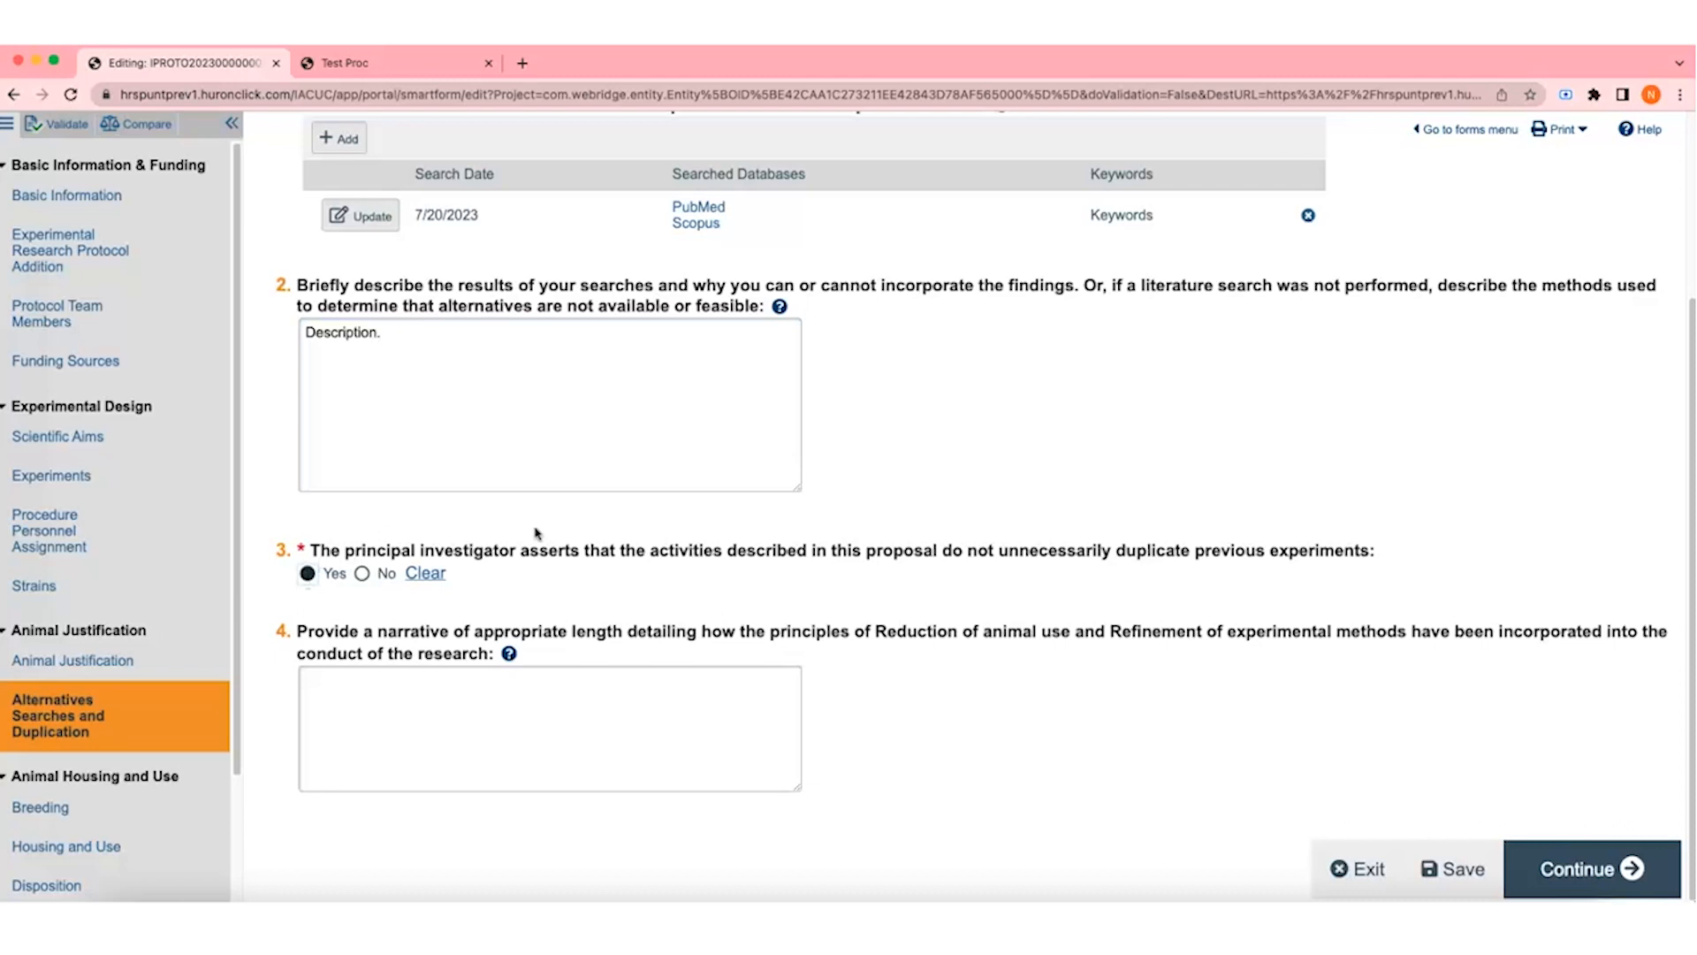
Step: Enter "Details." as the narrative on Reduction and Refinement and continue to the Breeding page
click(592, 715)
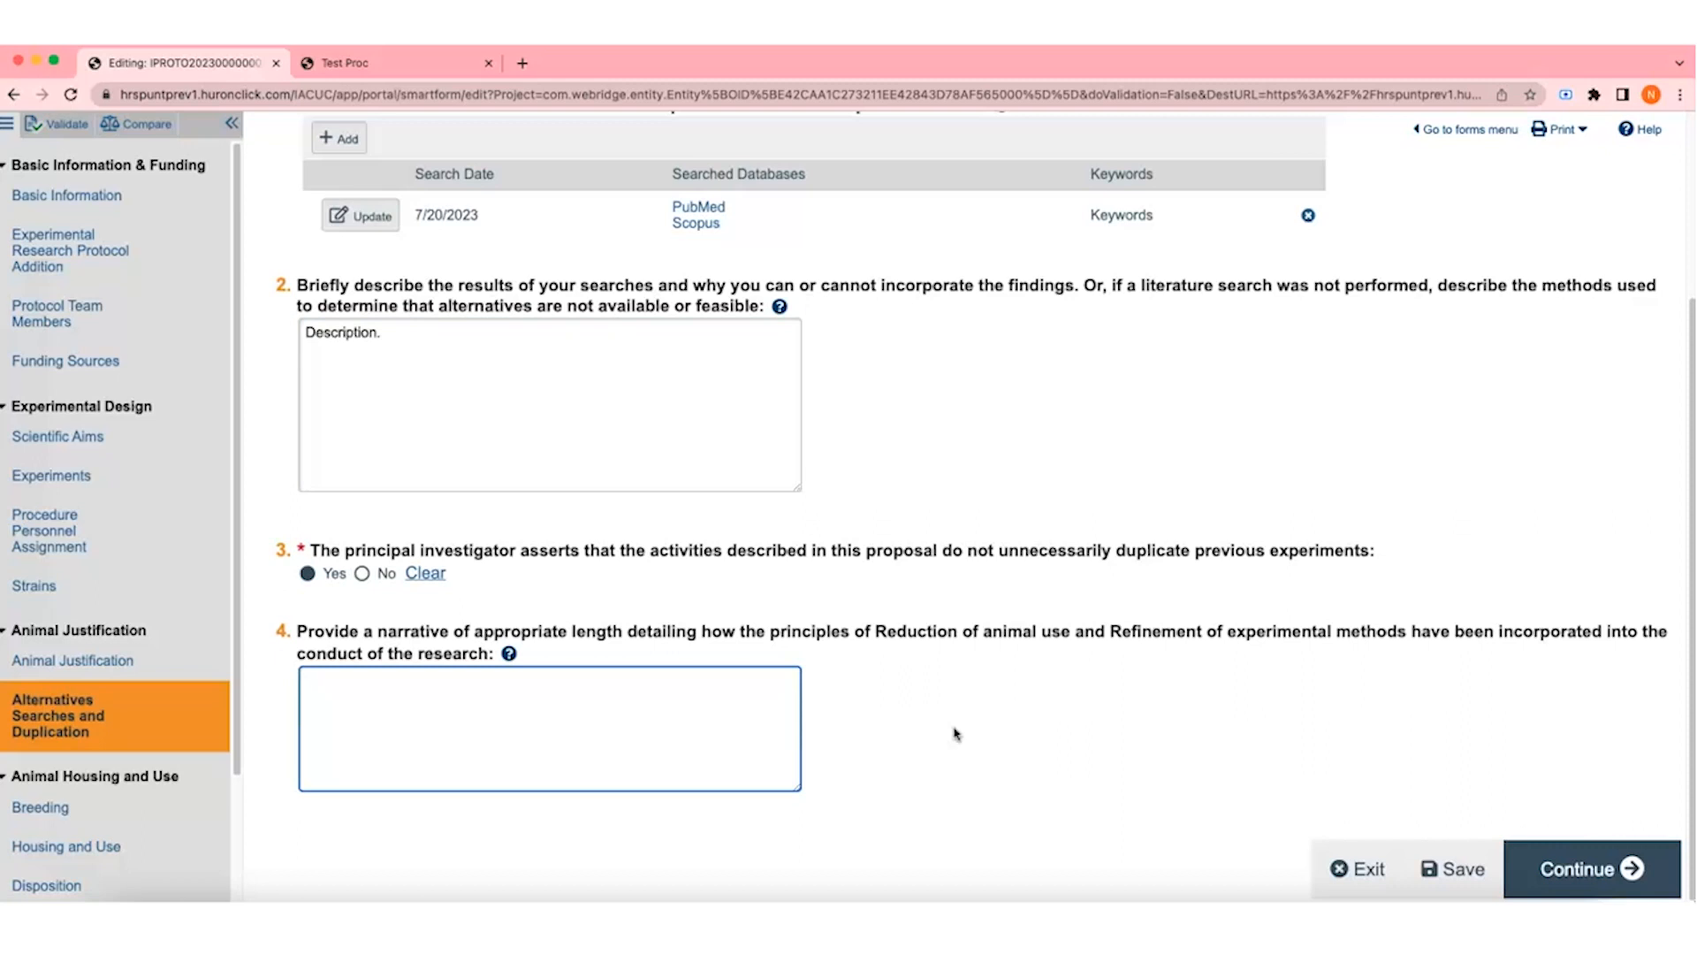
text(Details.)
click(1575, 850)
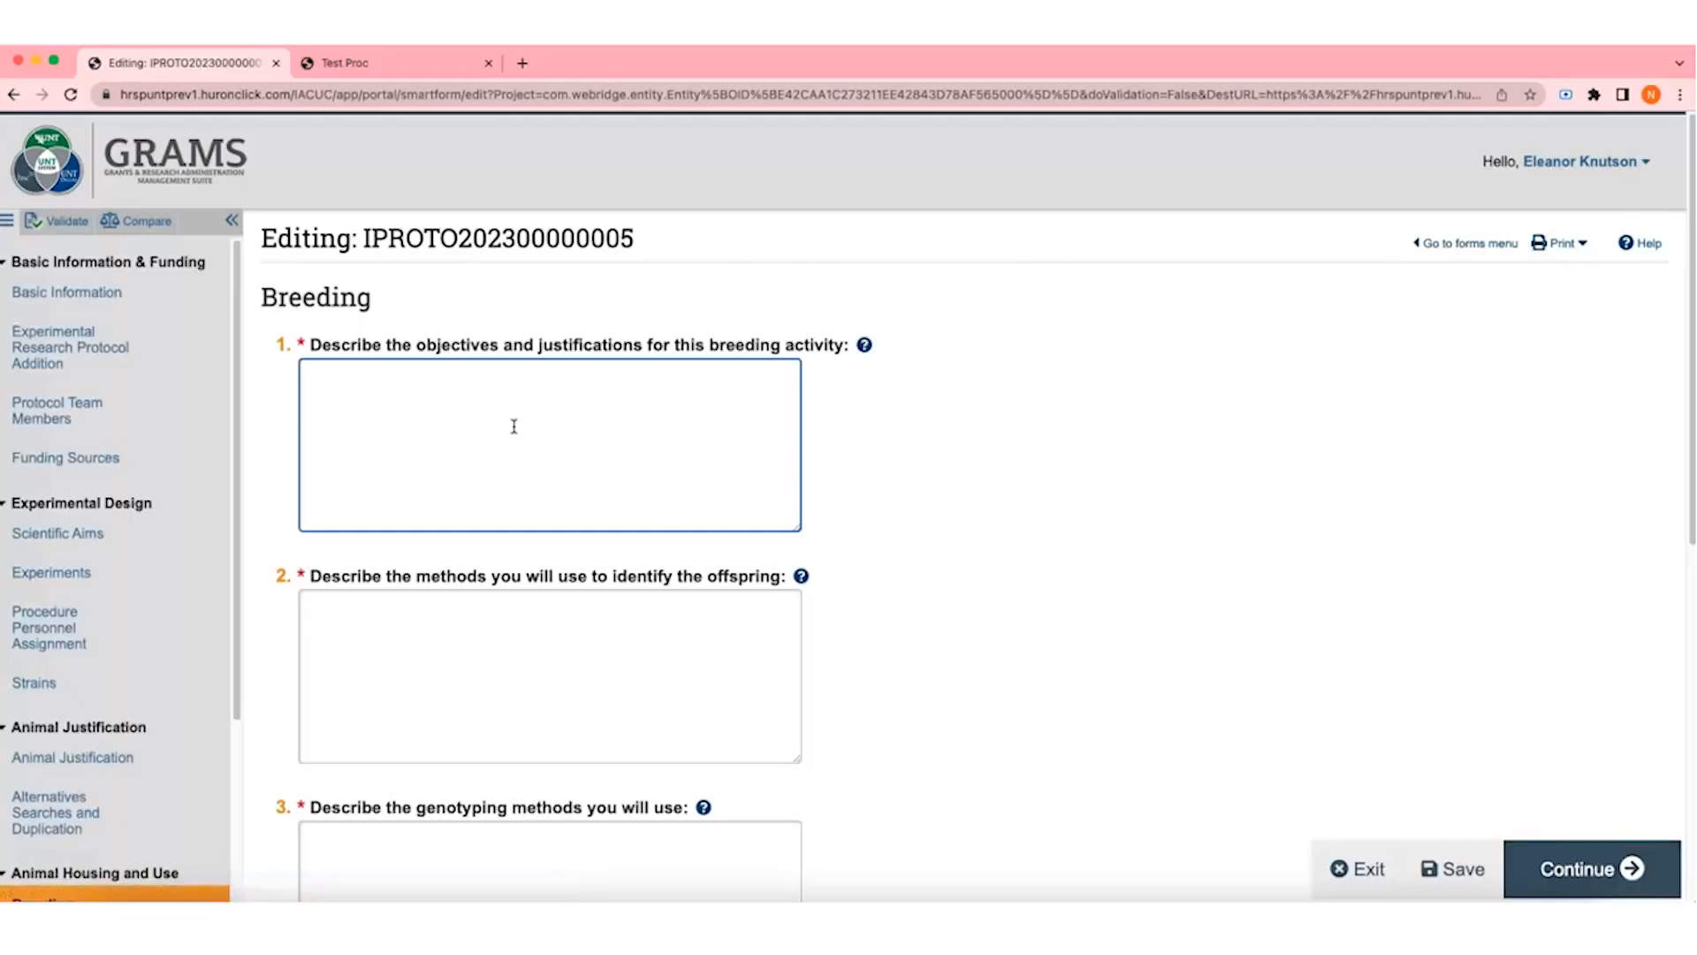
Step: Check the help for the breeding objectives question and enter "Description." as the objectives and justifications
click(890, 474)
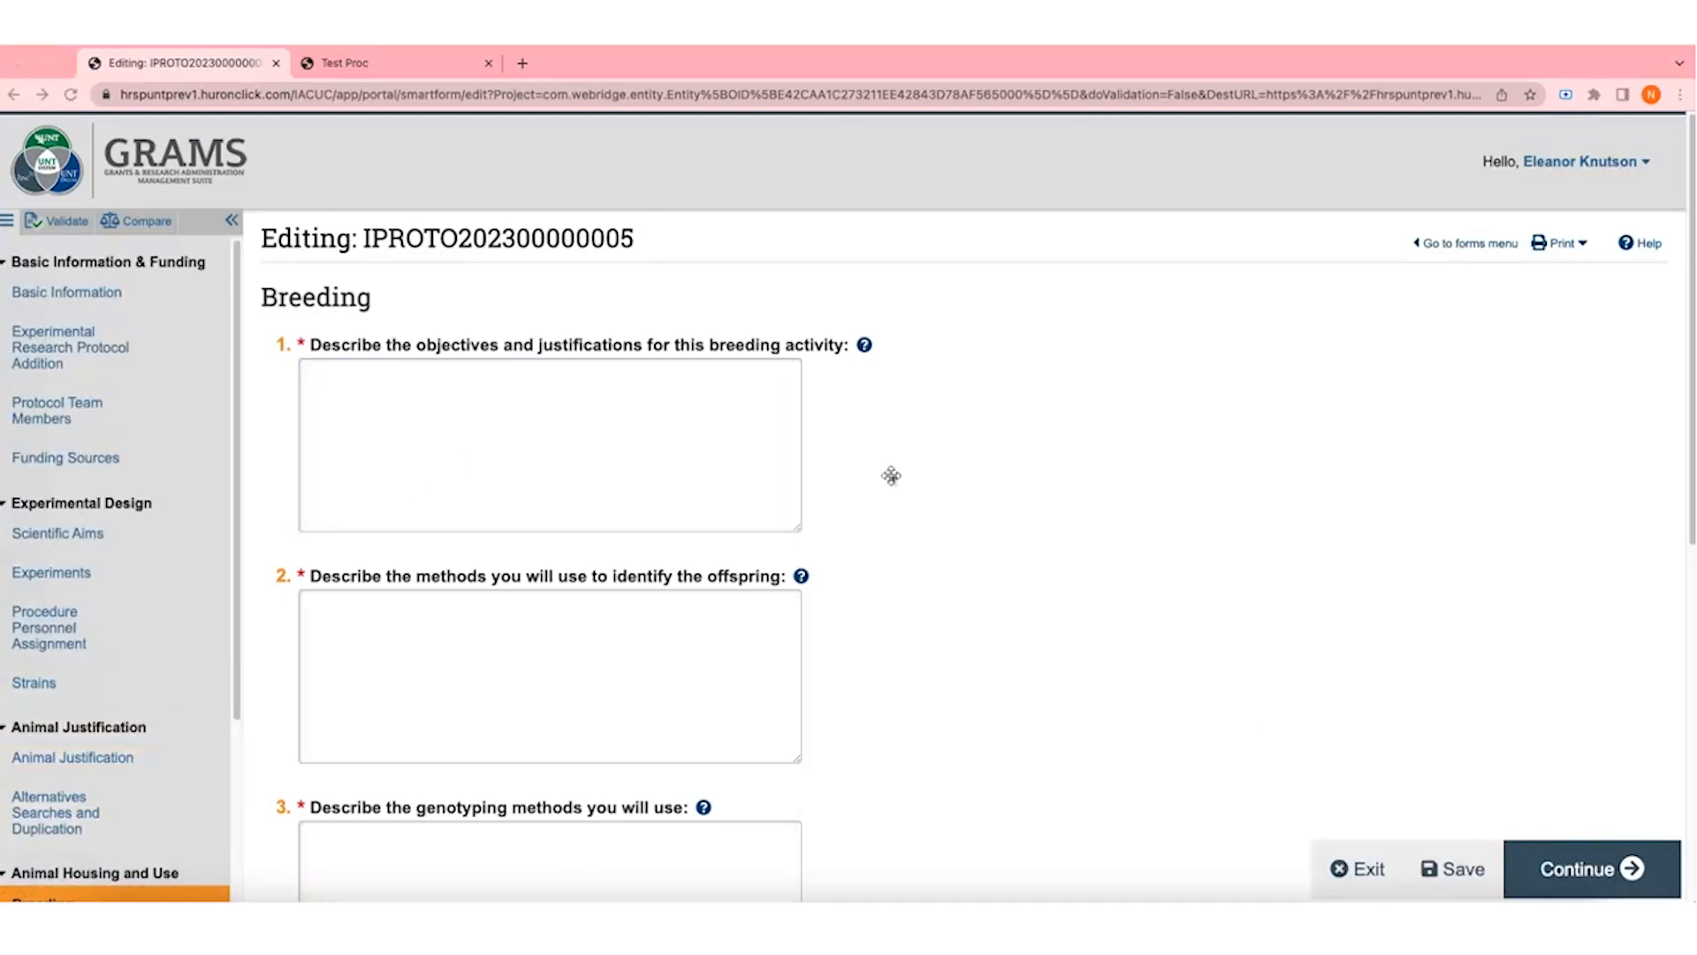
click(864, 345)
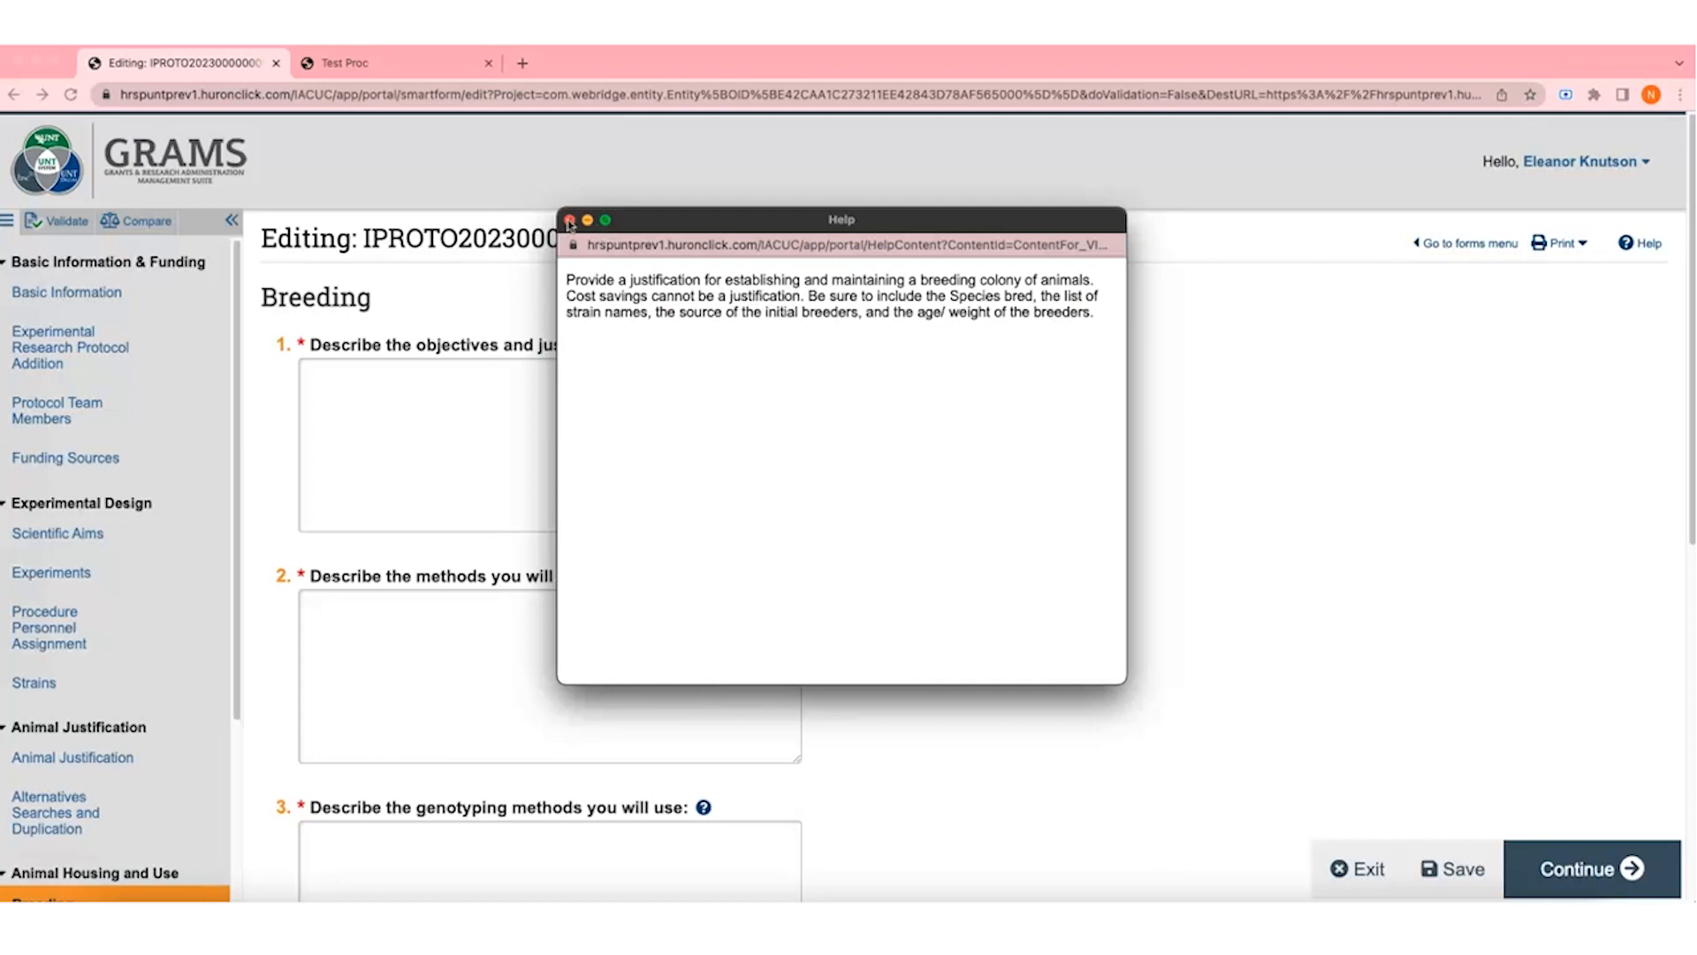
click(570, 220)
click(512, 390)
text(Description.)
Step: Enter "Description." for the methods used to identify the offspring
scroll(512, 390, down, 4)
click(512, 390)
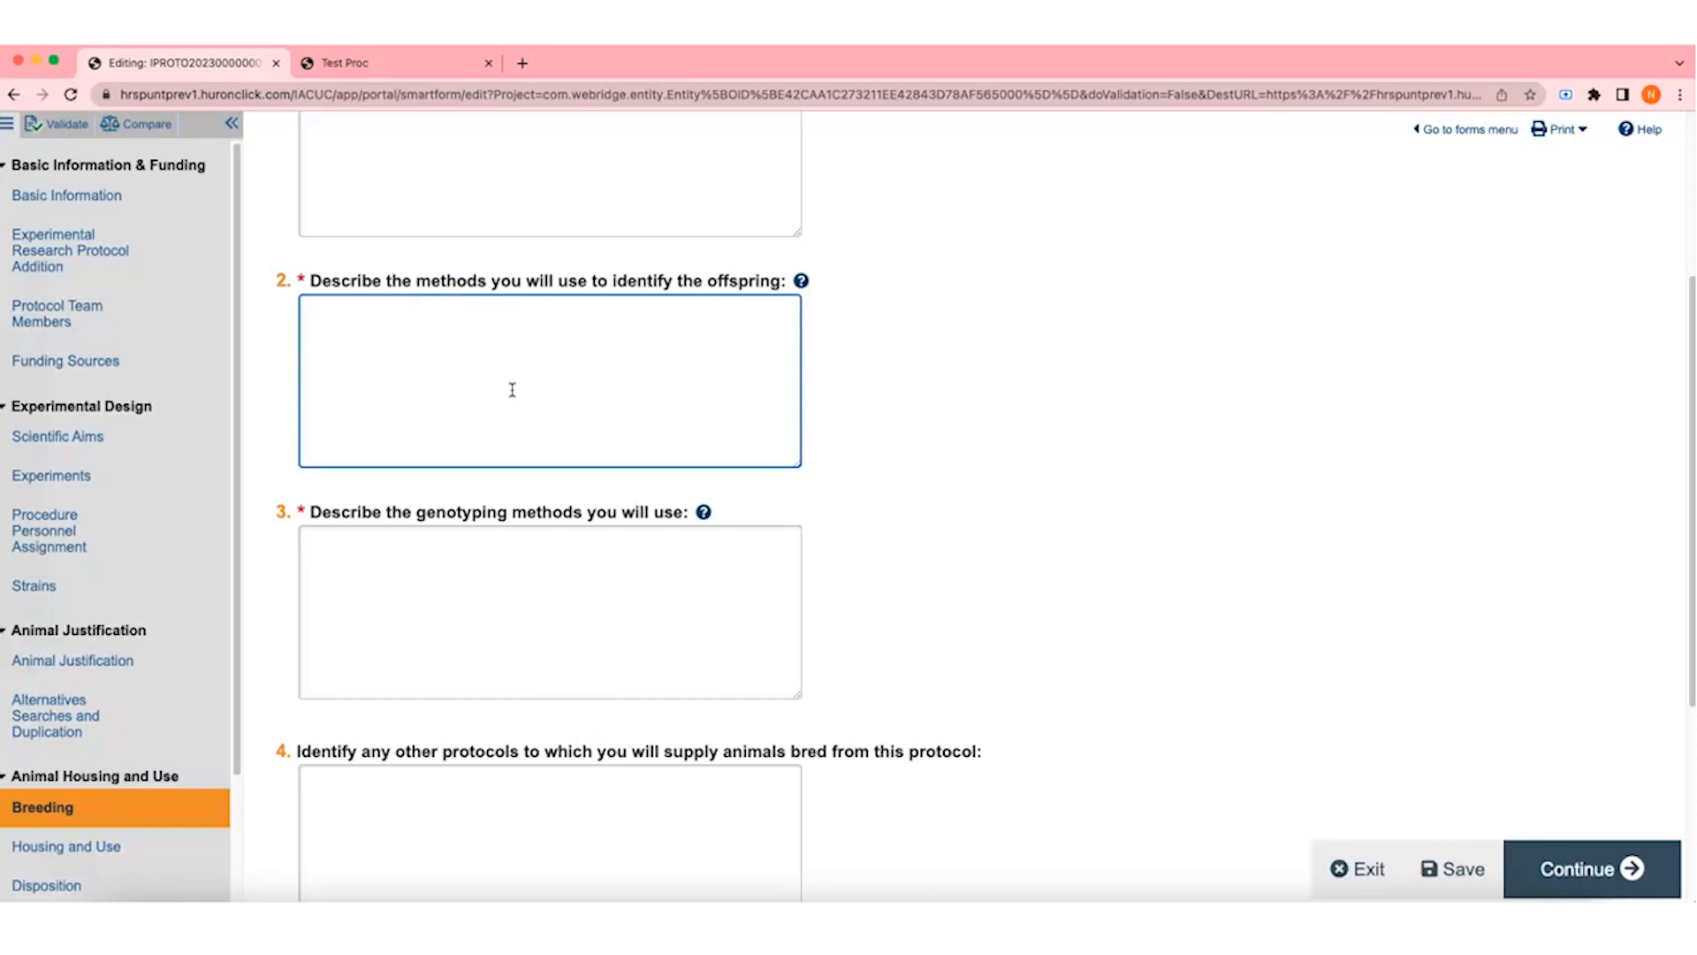
text(Description.)
Step: Describe the genotyping methods as "In line with IACUC SOP for Tail Biopsy of Mice and Rats."
click(549, 589)
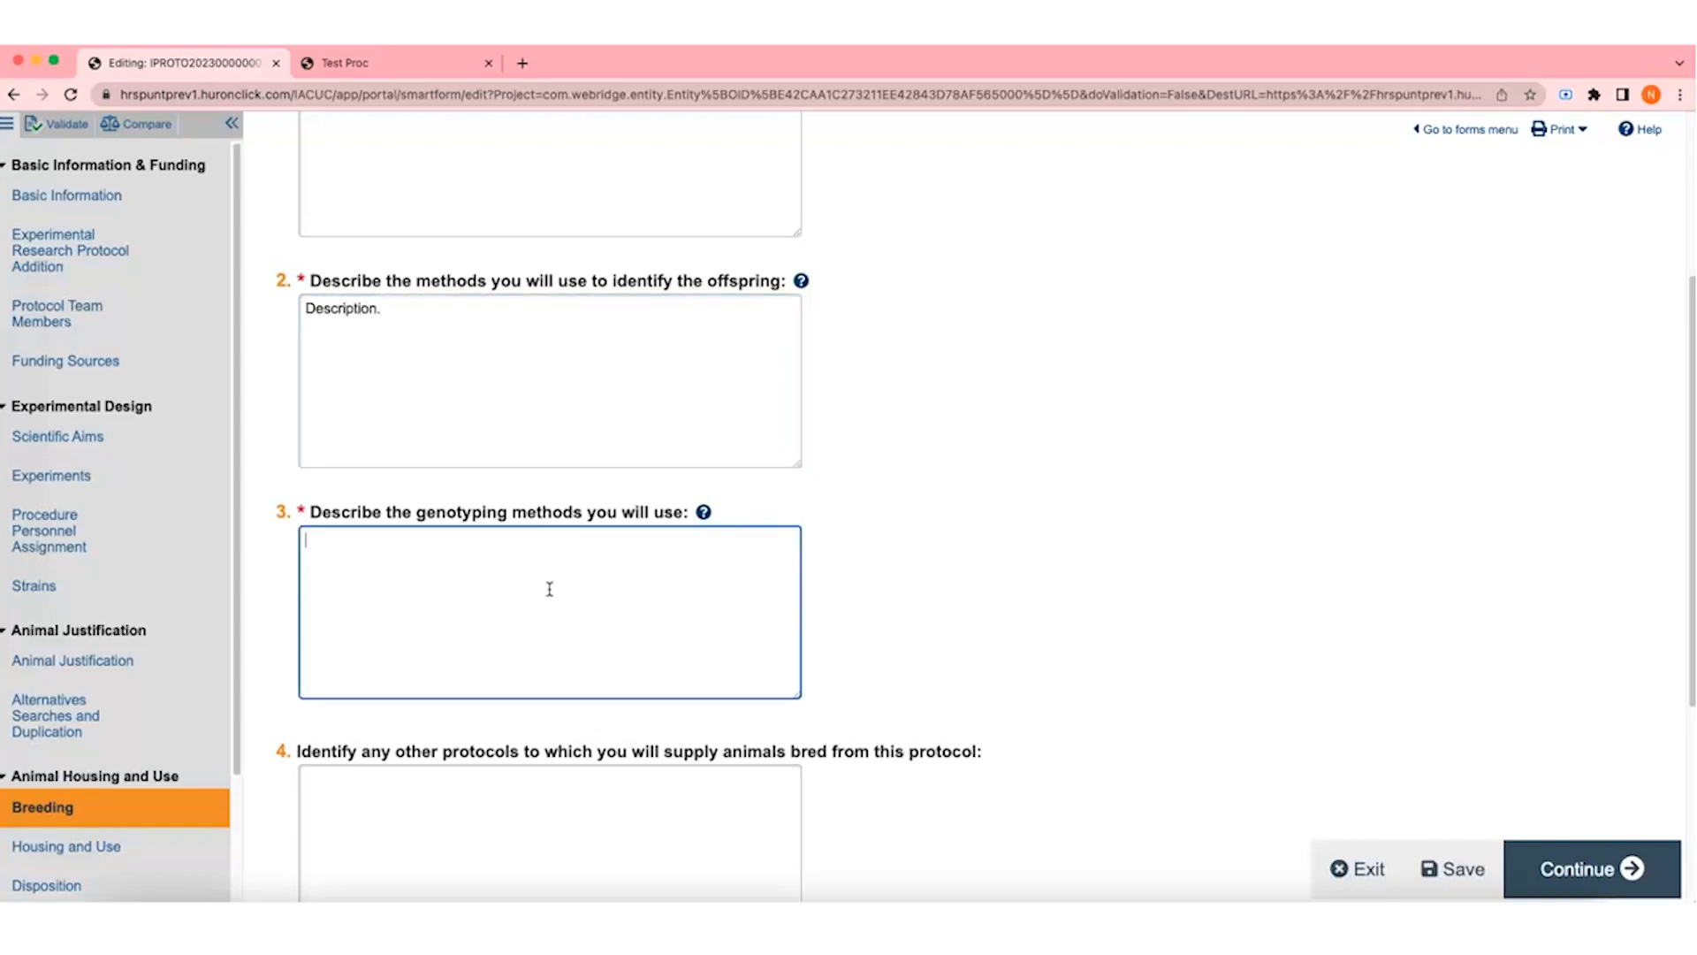
text(In line with IACUC SOP for Tail )
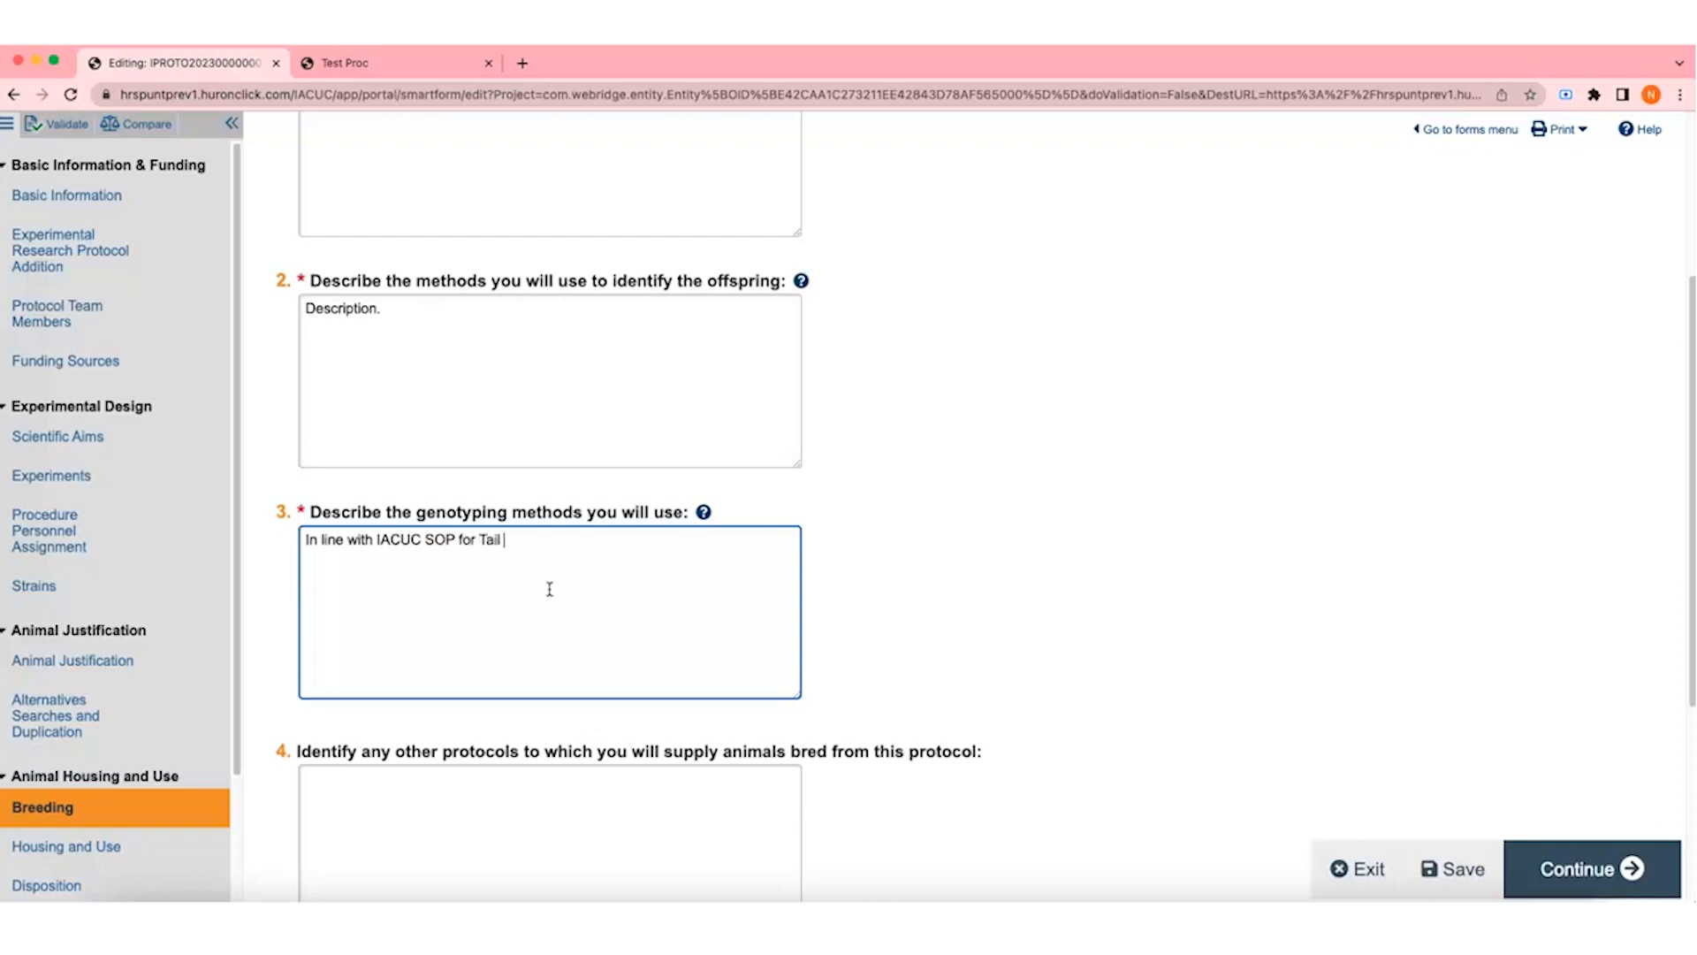
text(Biopsy of Mice and Rats.)
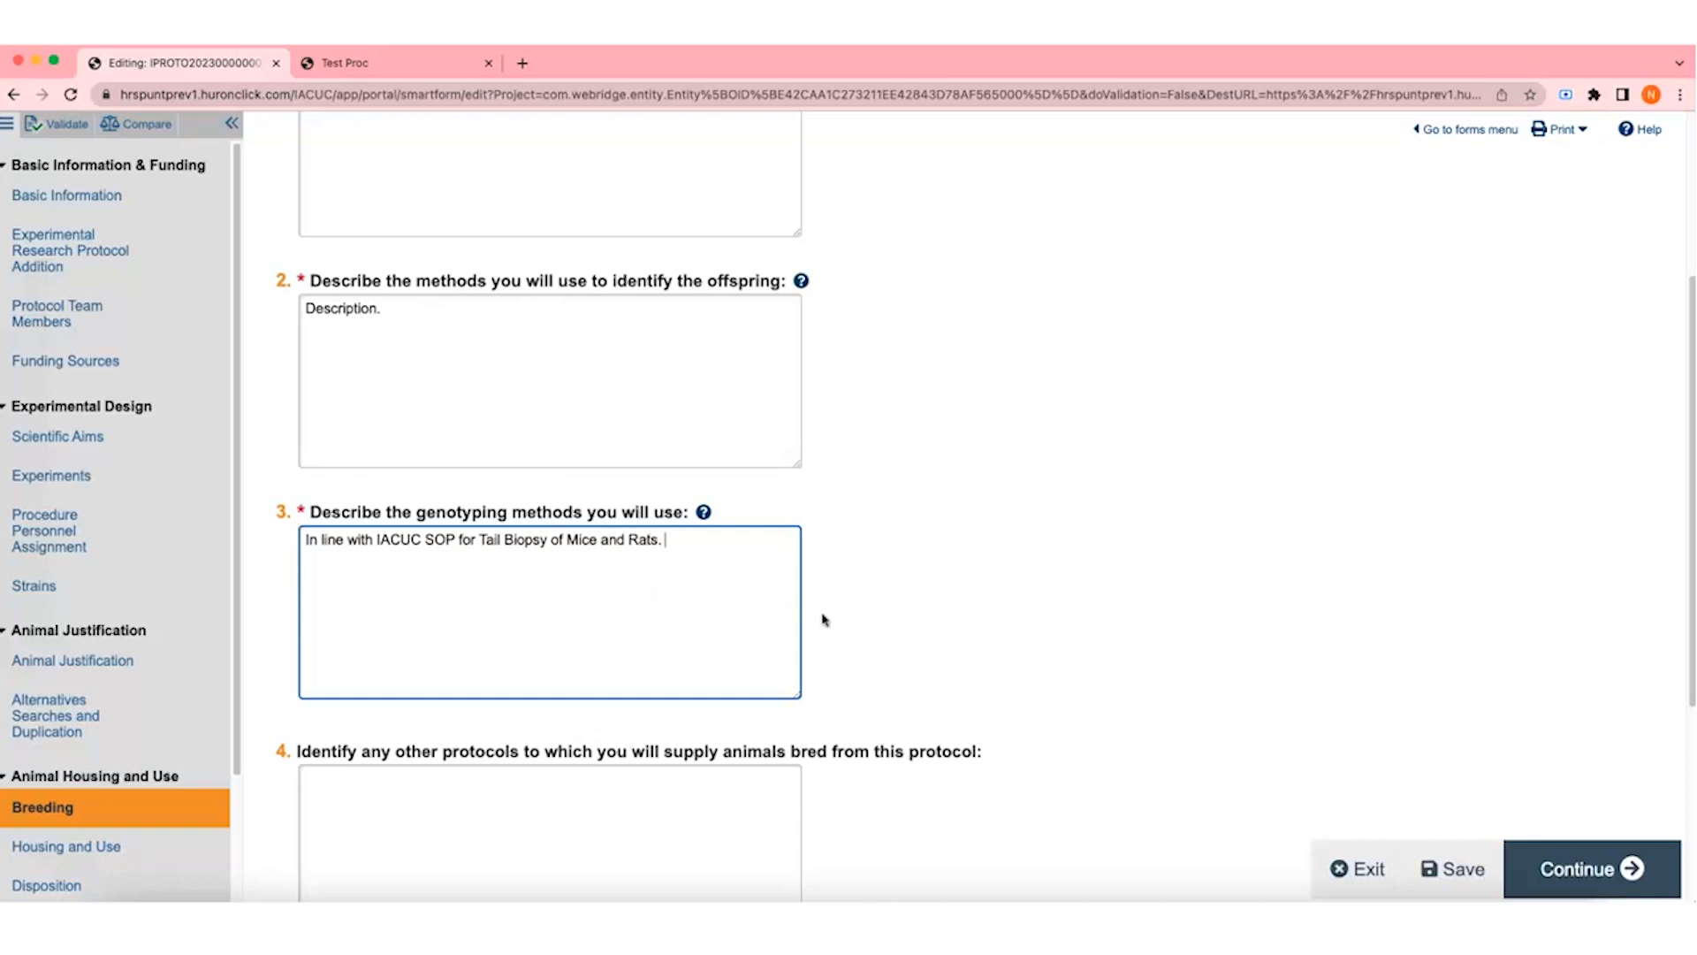
Step: Leave the other protocols question blank, choose a breeding scheme and continue to the Housing and Use page
scroll(868, 621, down, 5)
click(671, 554)
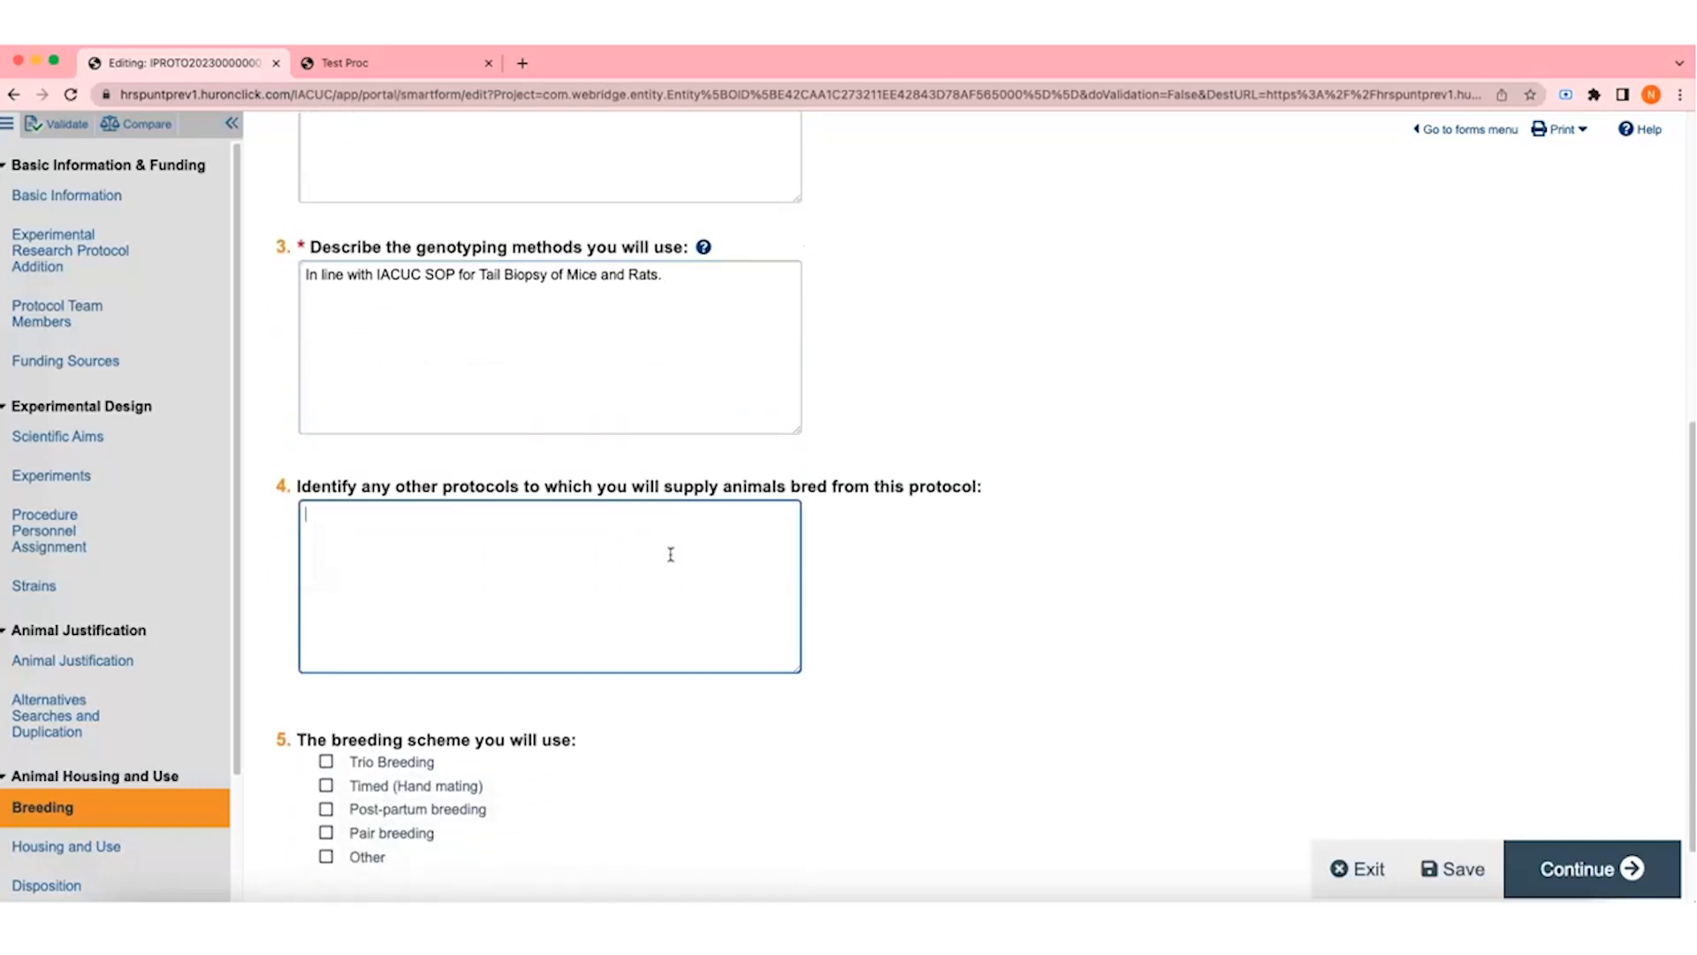
scroll(672, 554, down, 1)
click(327, 722)
click(1573, 873)
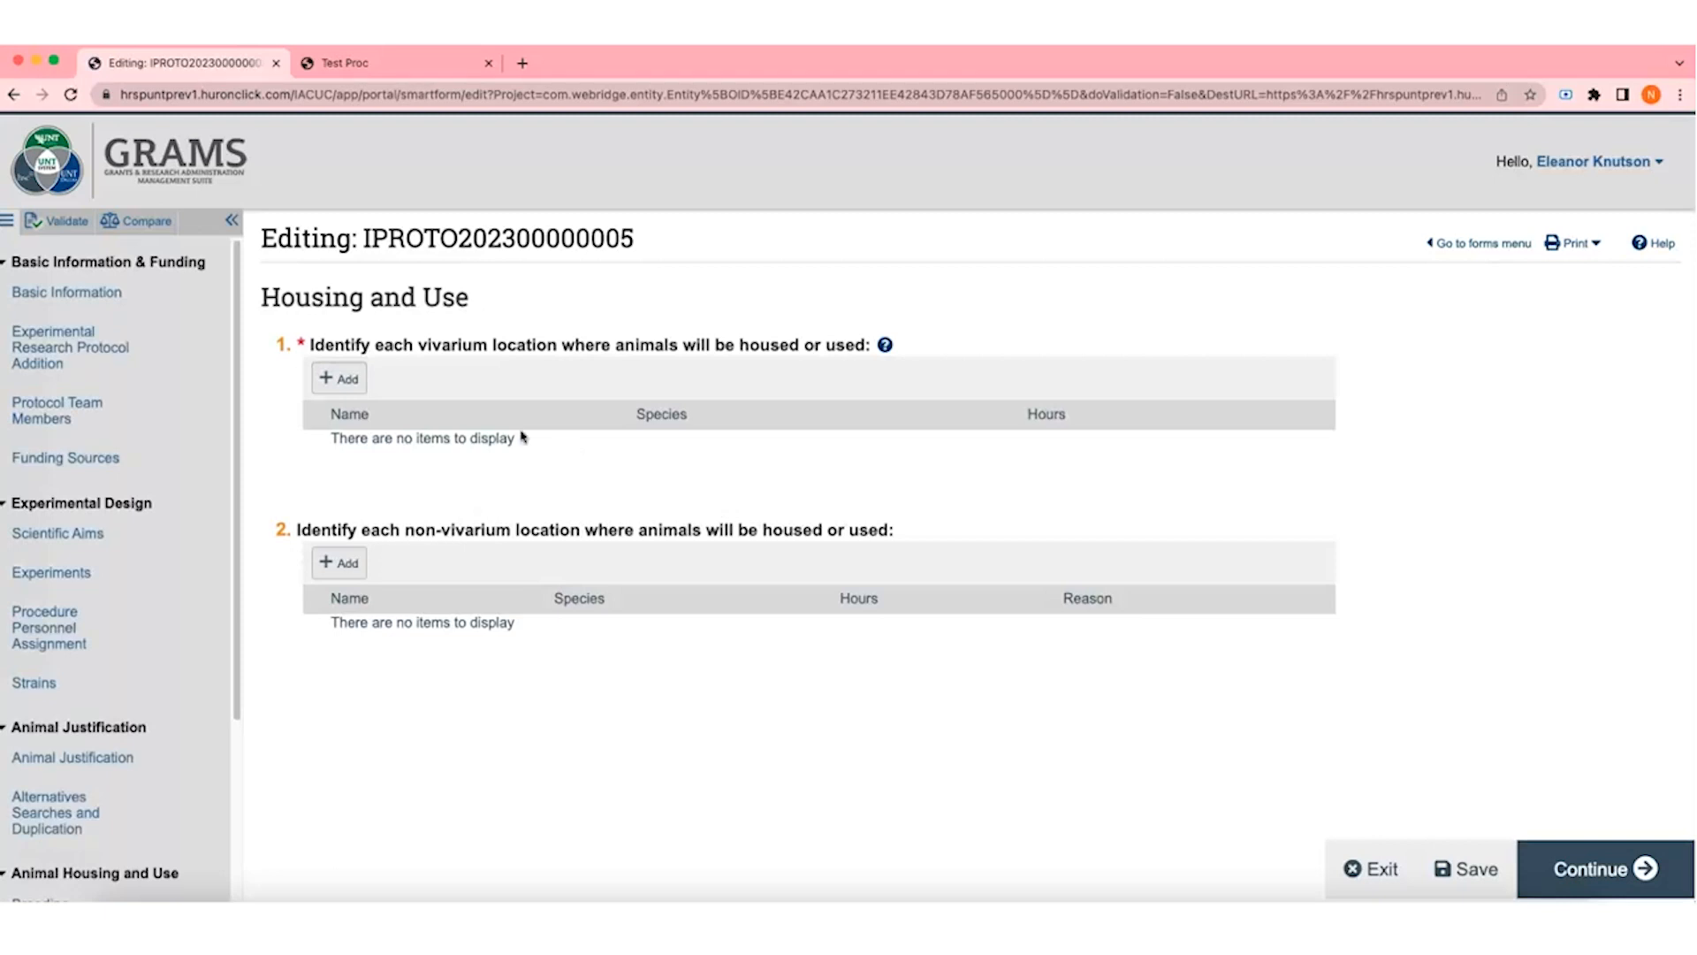
Step: Start a new vivarium housing and use location and select the EAD building as the facility
click(346, 379)
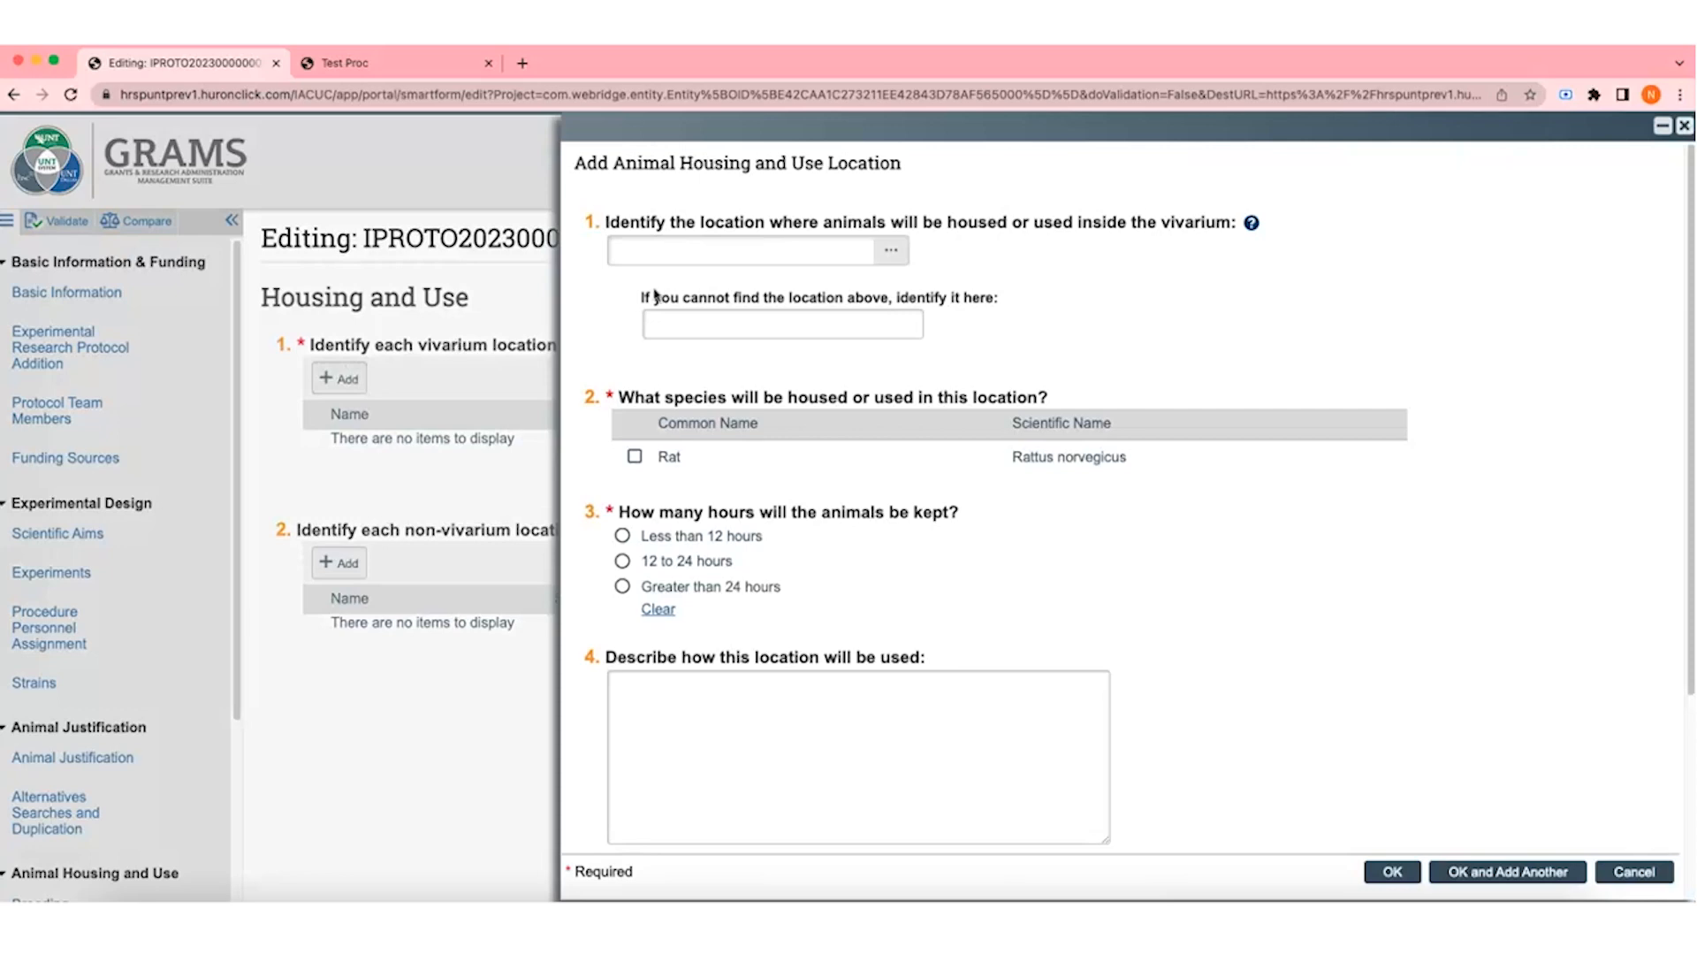
click(893, 251)
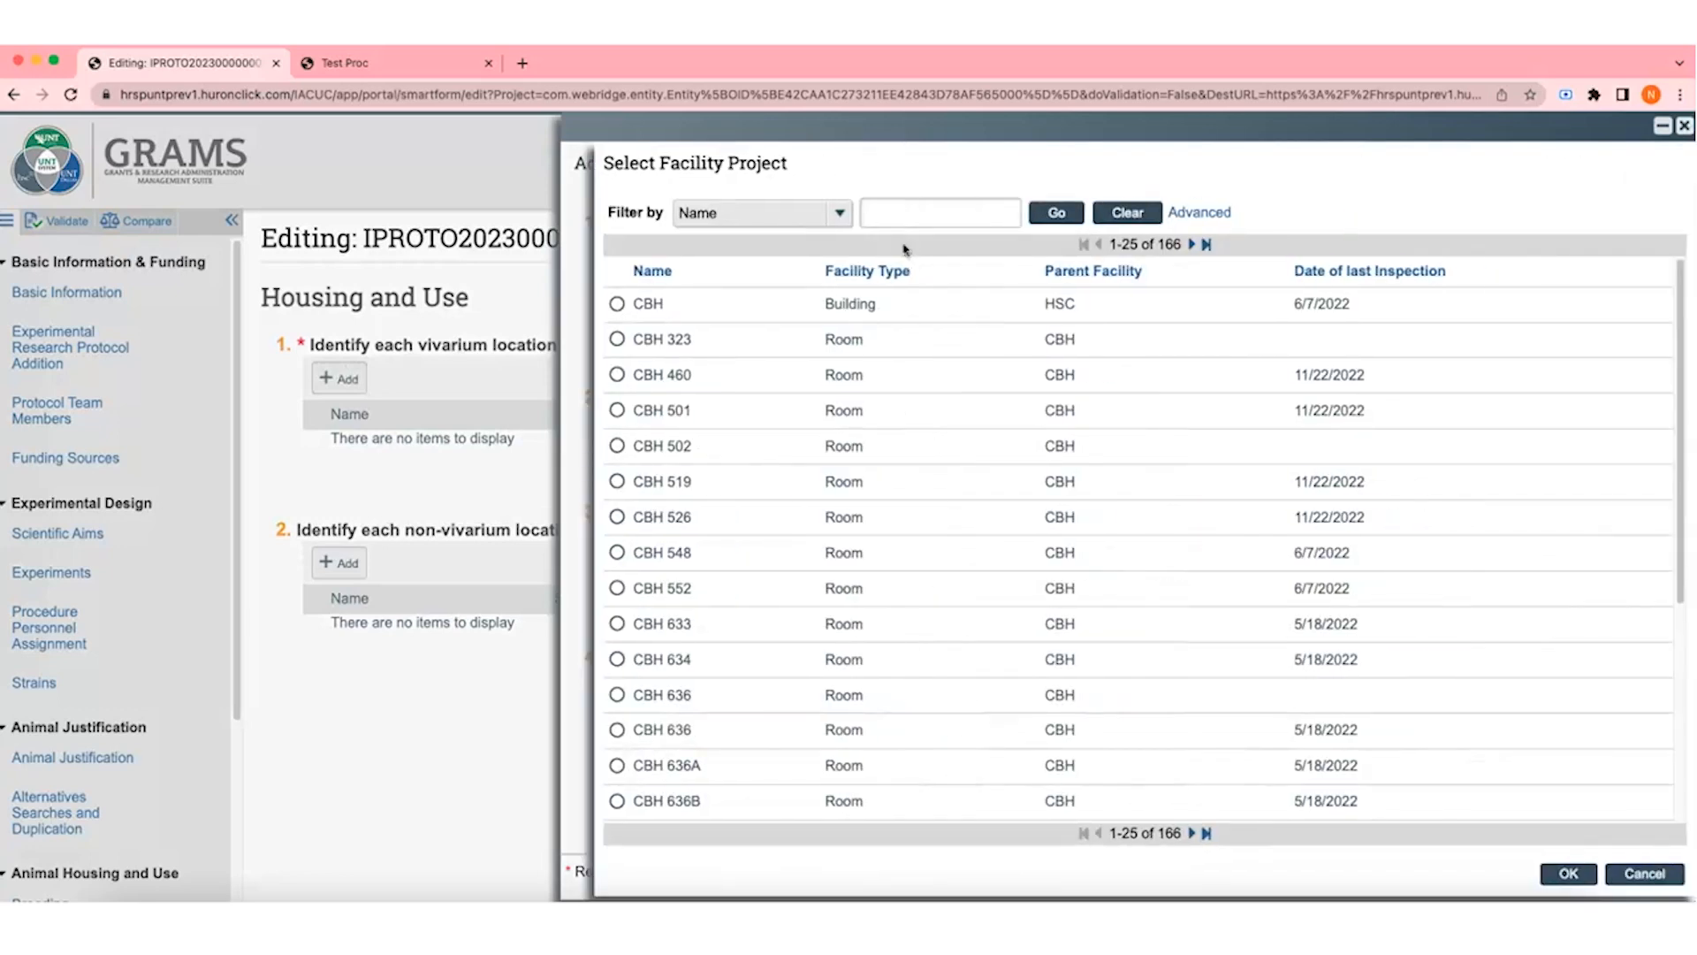
scroll(903, 351, down, 5)
scroll(903, 351, down, 3)
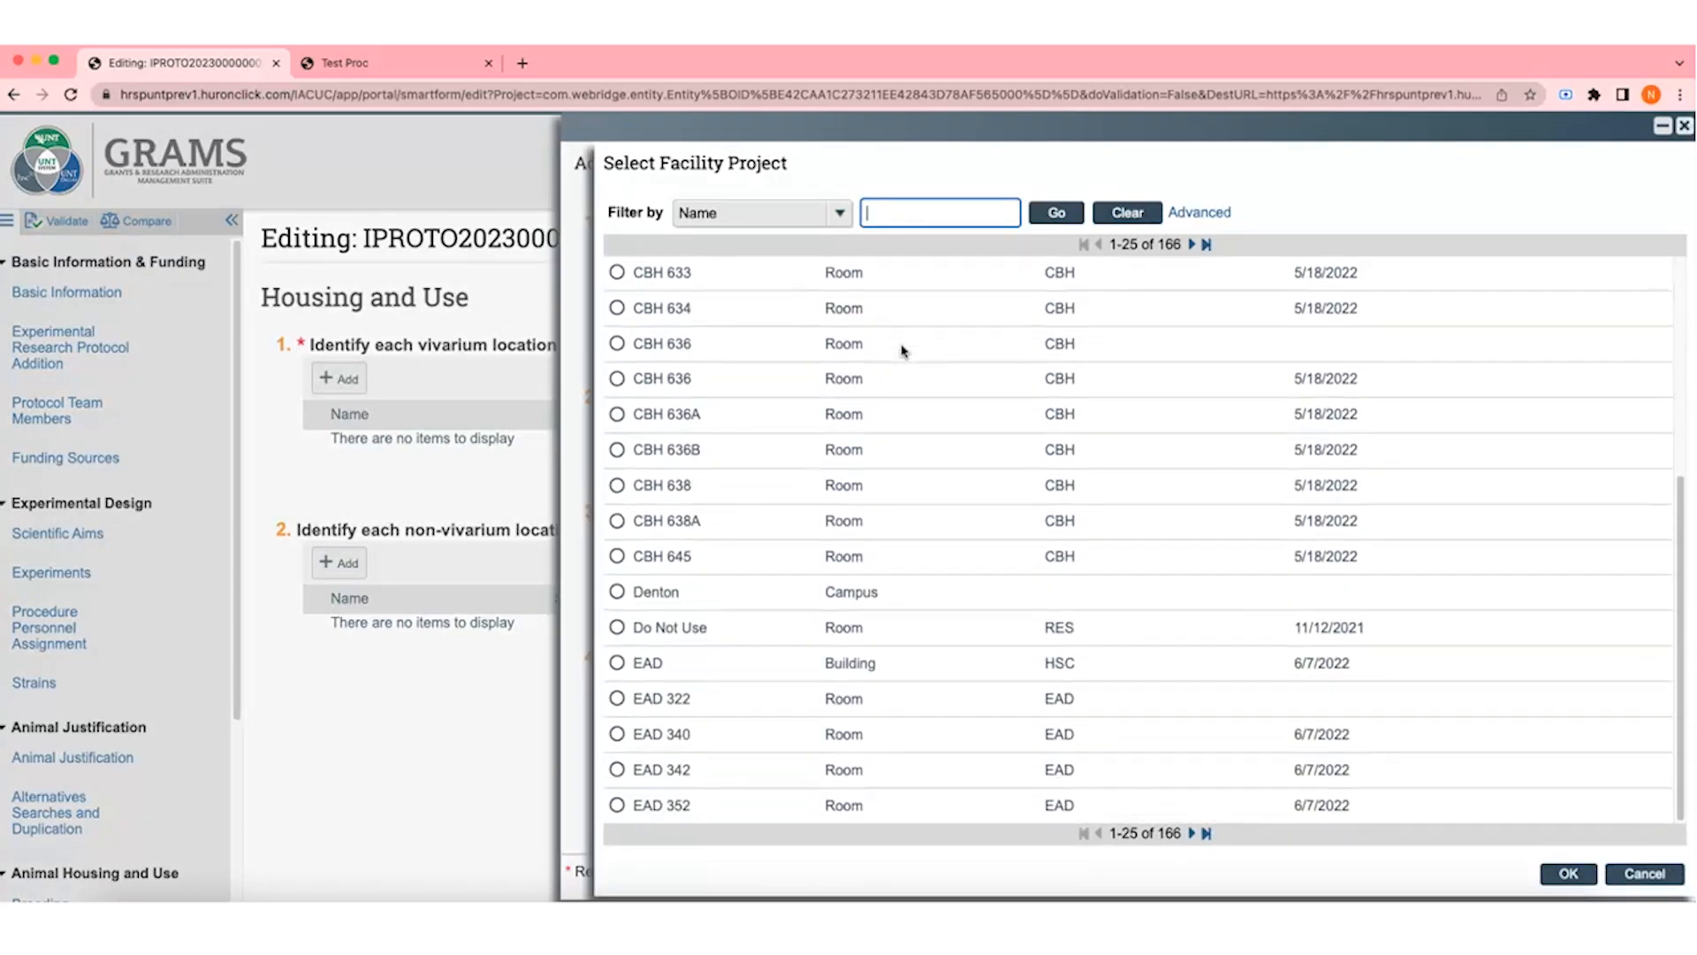
click(619, 664)
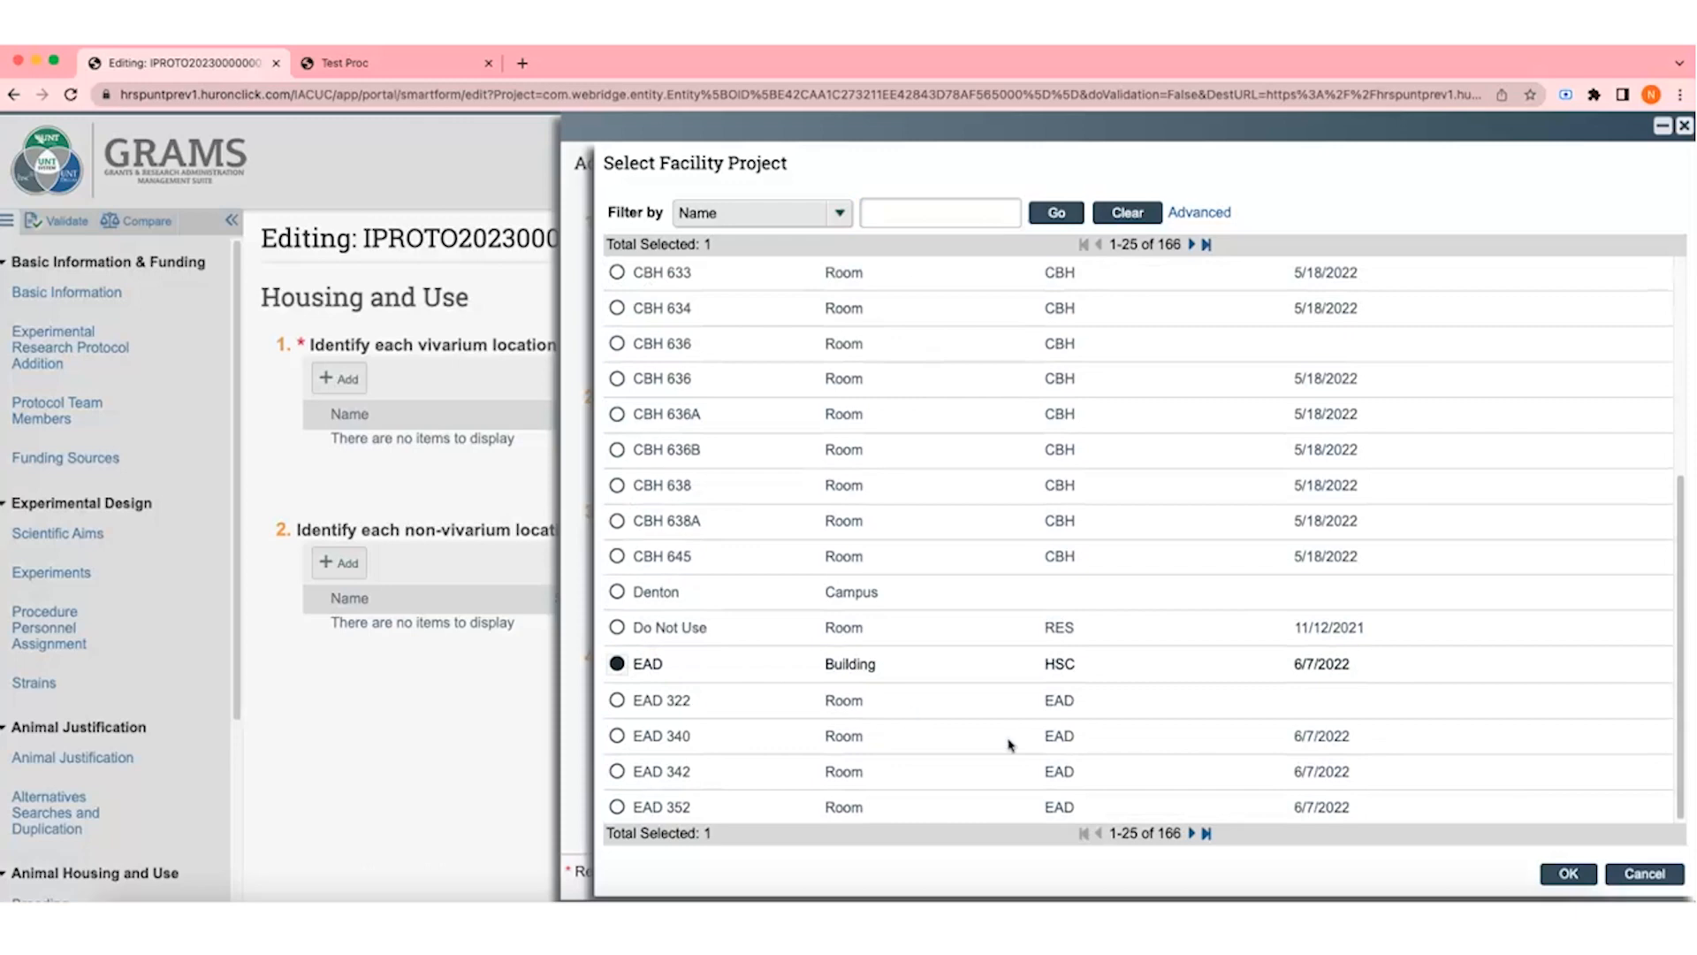
click(1570, 874)
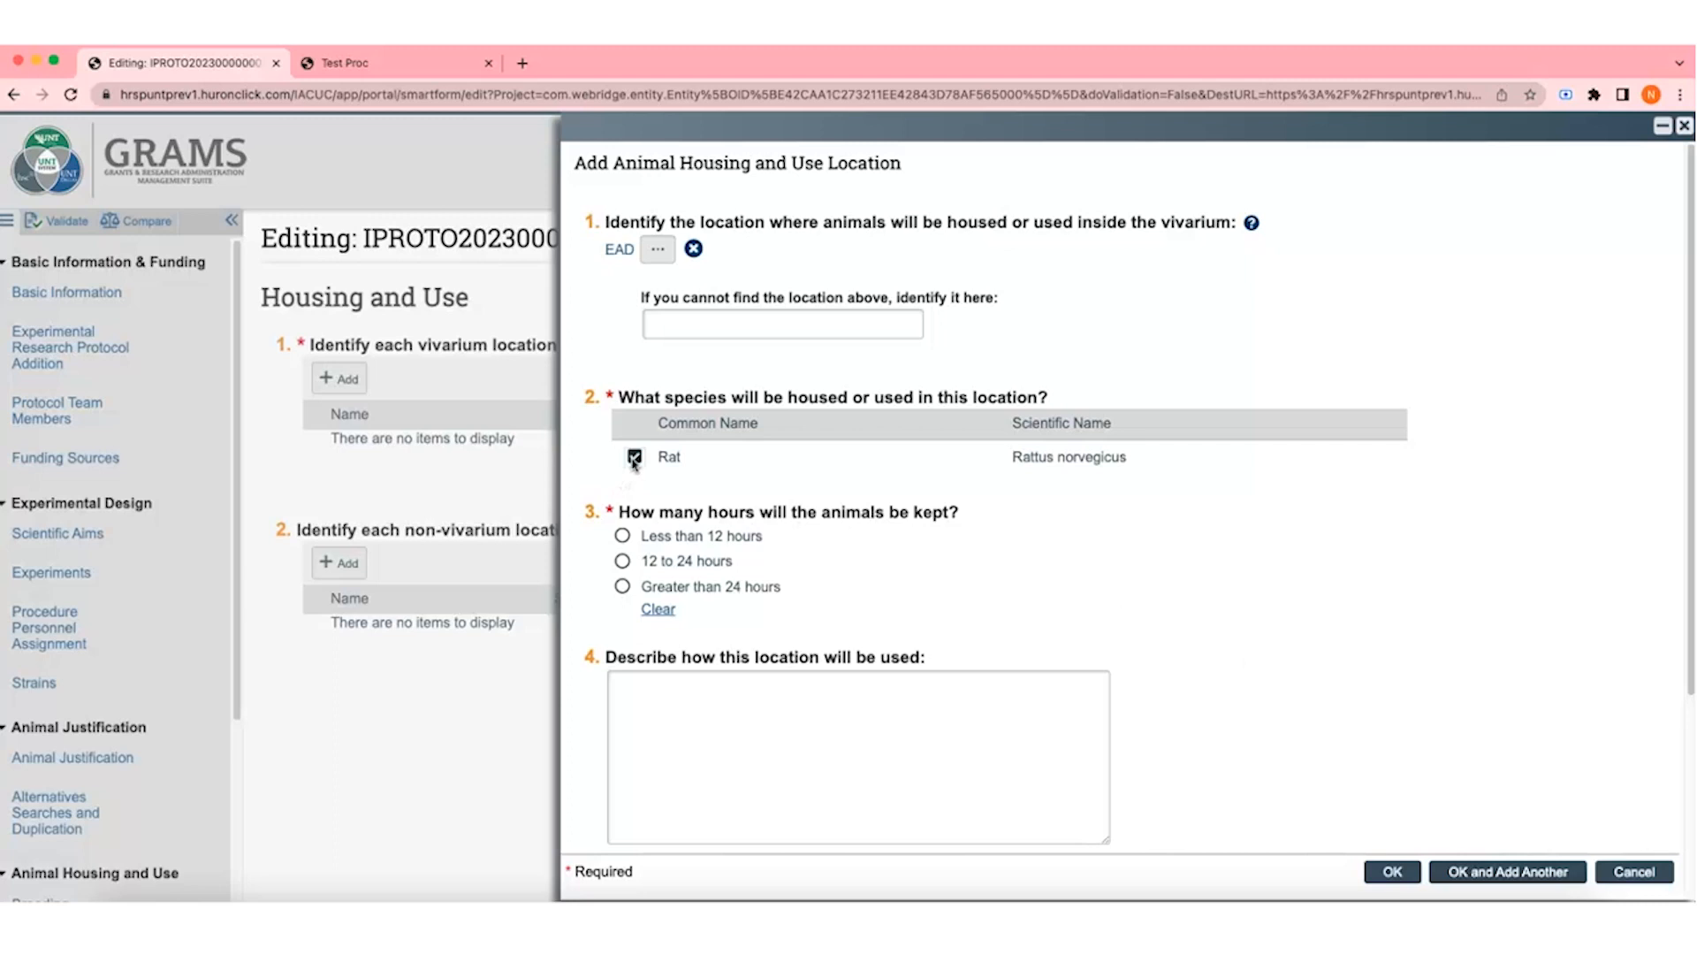
Step: Set rats to be kept 12 to 24 hours at the EAD location and describe its use as "Description."
click(623, 561)
click(999, 786)
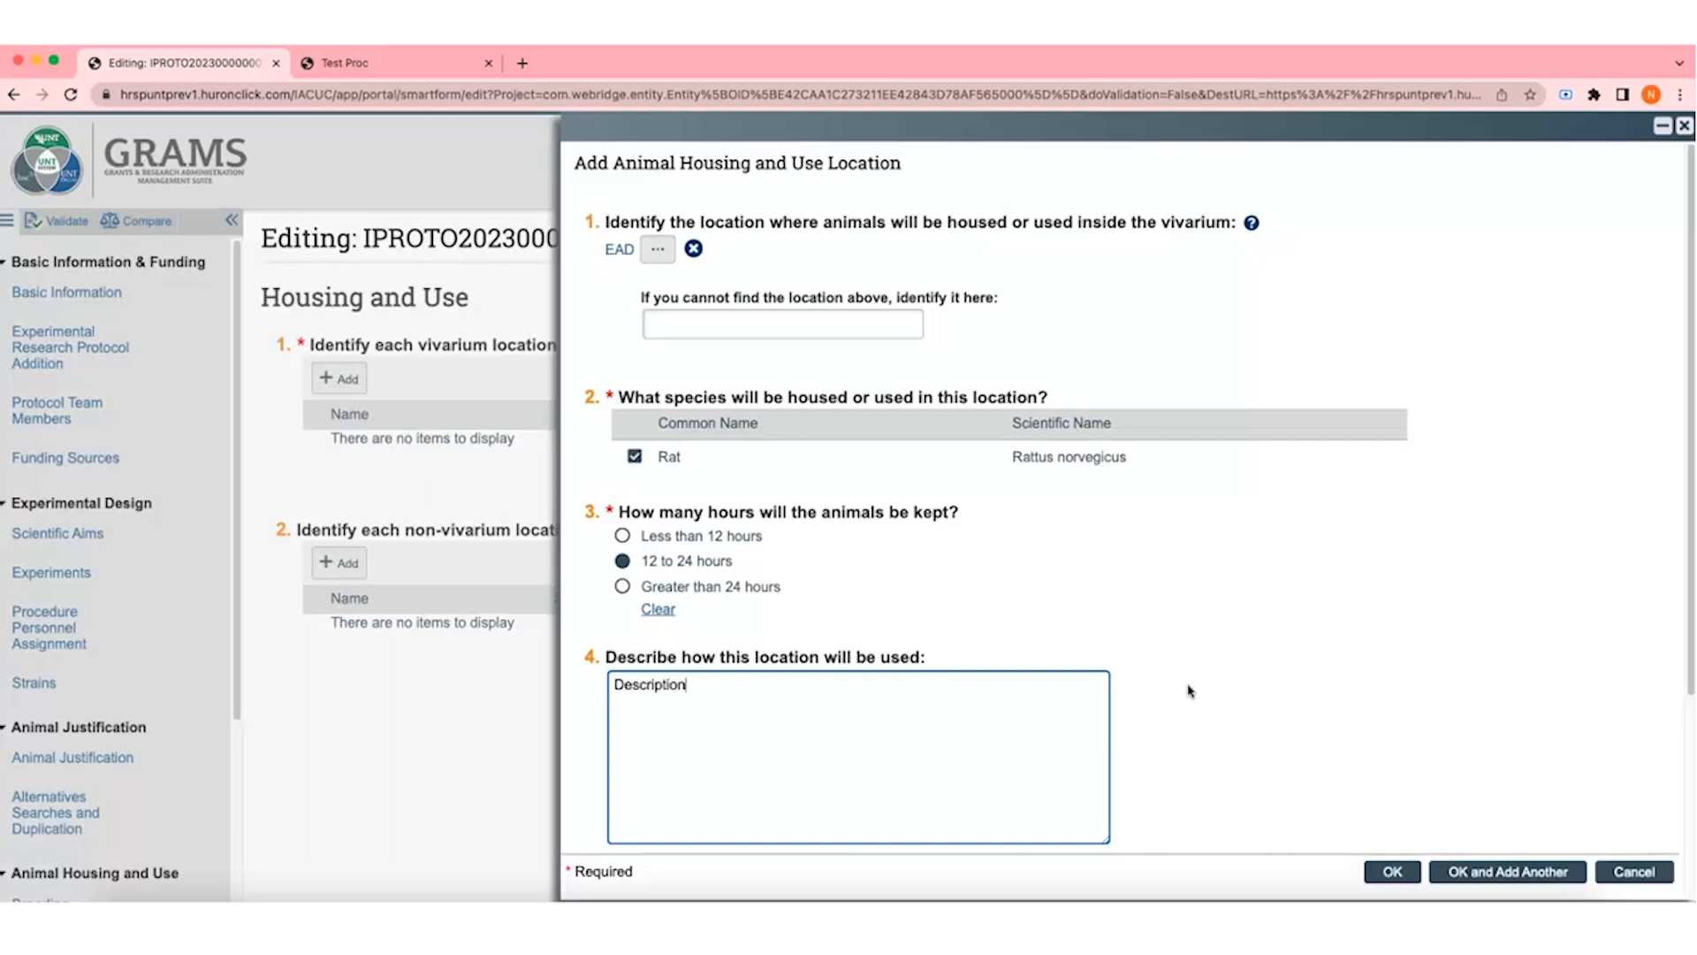
text(.)
Step: Enter "HSC: In accordance with IACUC SOP 022: Animal Transport." as the first paragraph of the animal transport description
key(Tab)
text(H)
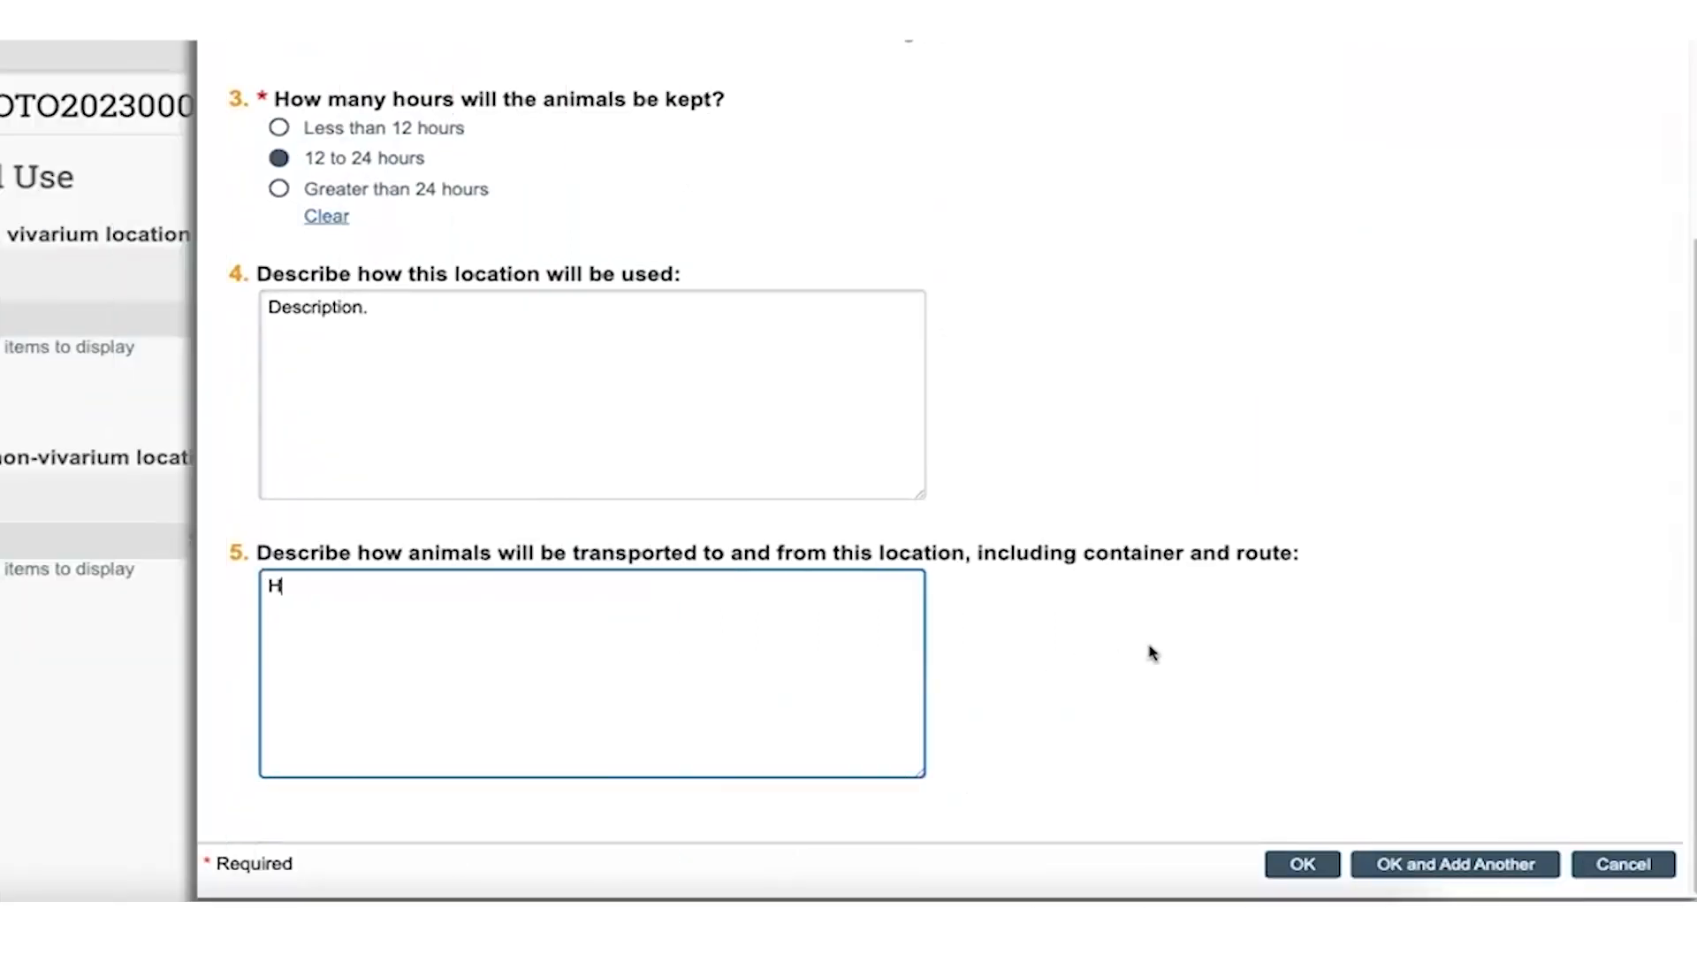
text(SC: In accordance with IACUC SOP 022: aAn)
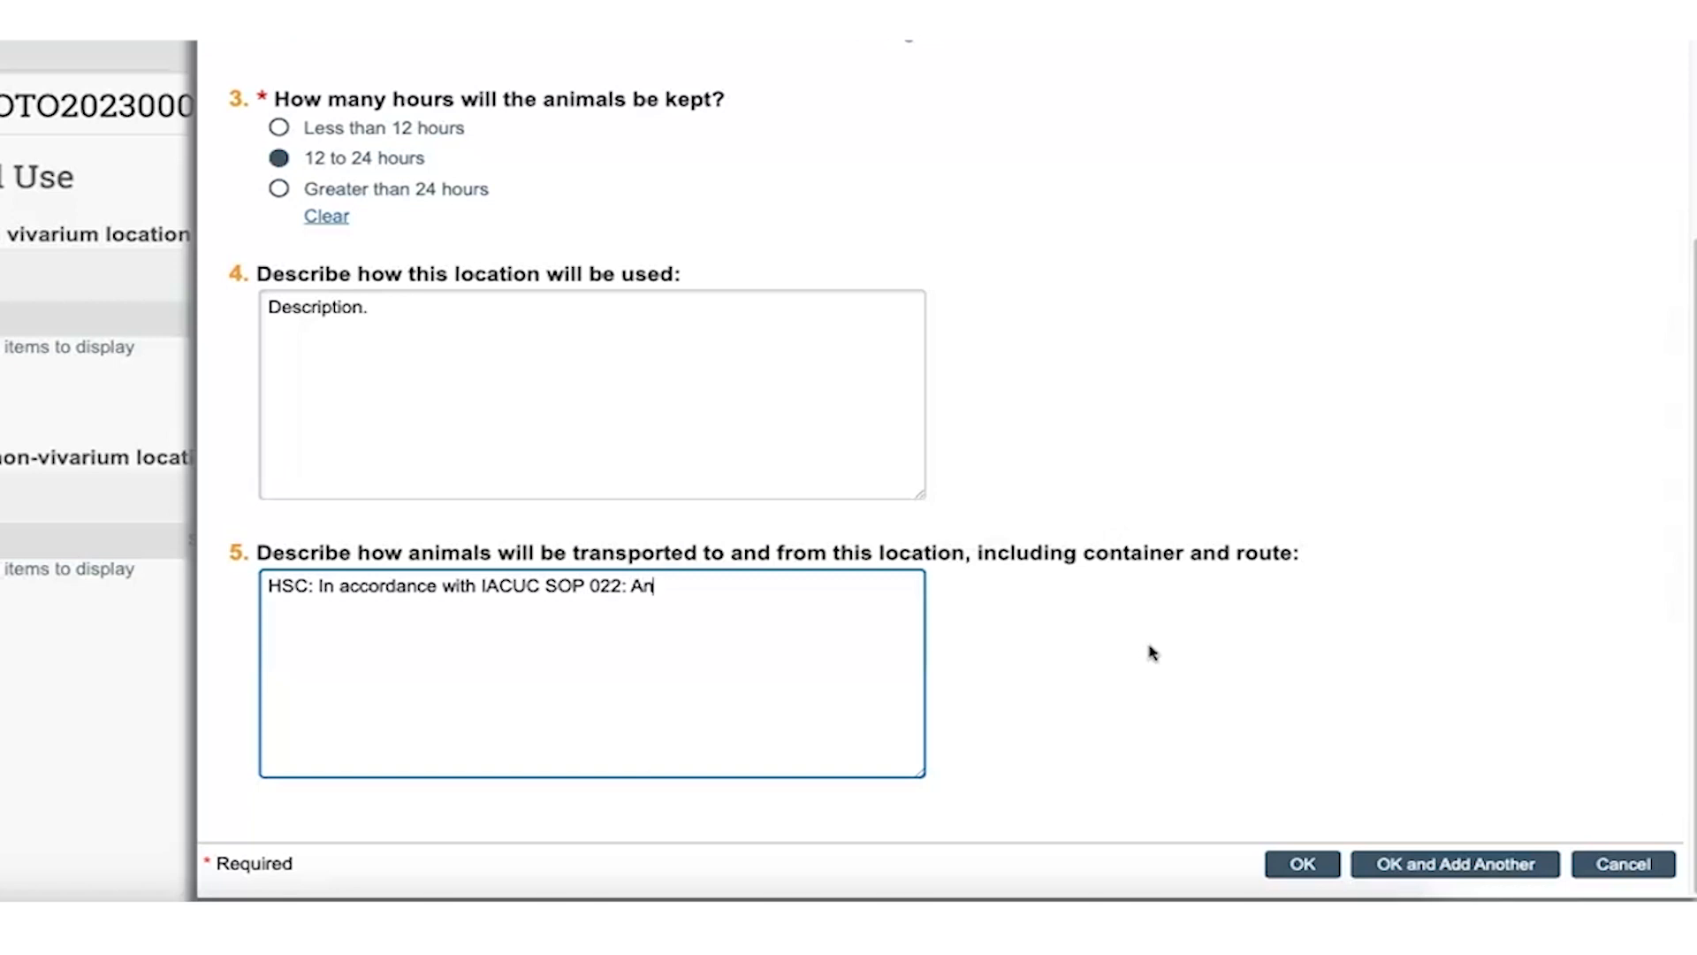
text(imal Transport.)
key(Return)
key(Return)
Step: Add "UNT Denton: In accordance with IACUC SOP 2.06: Animal Transport Requirements." as a second transport paragraph and save the EAD location
text(UNT)
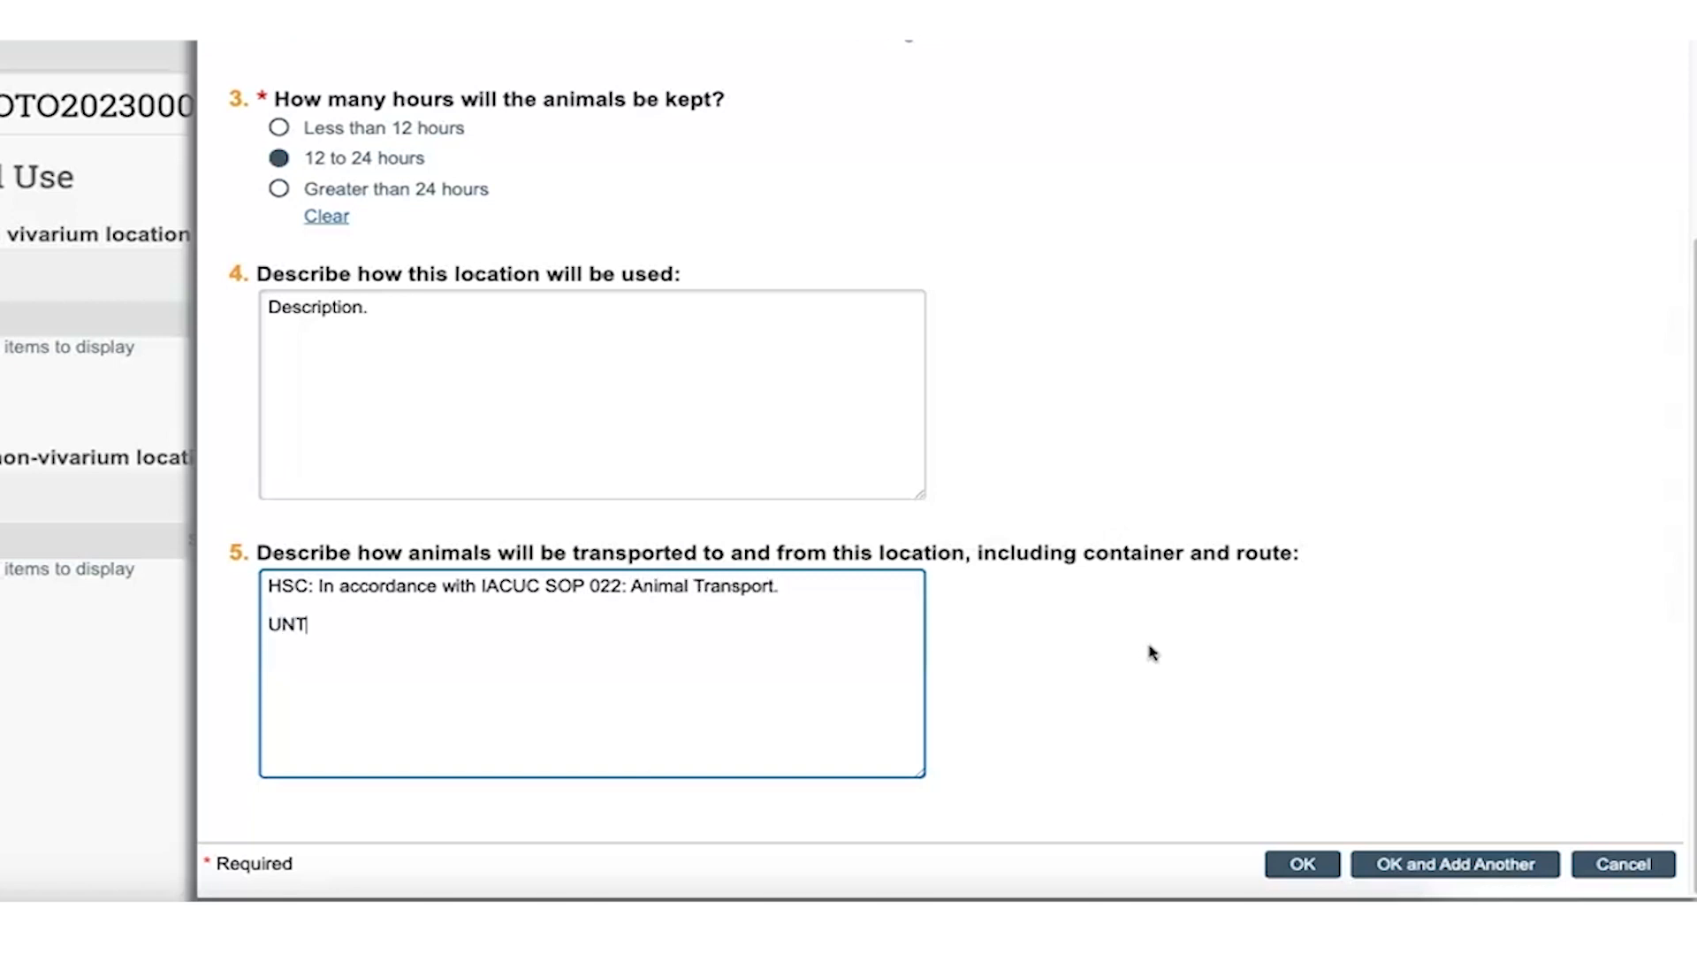
text( Denton: In accordanc)
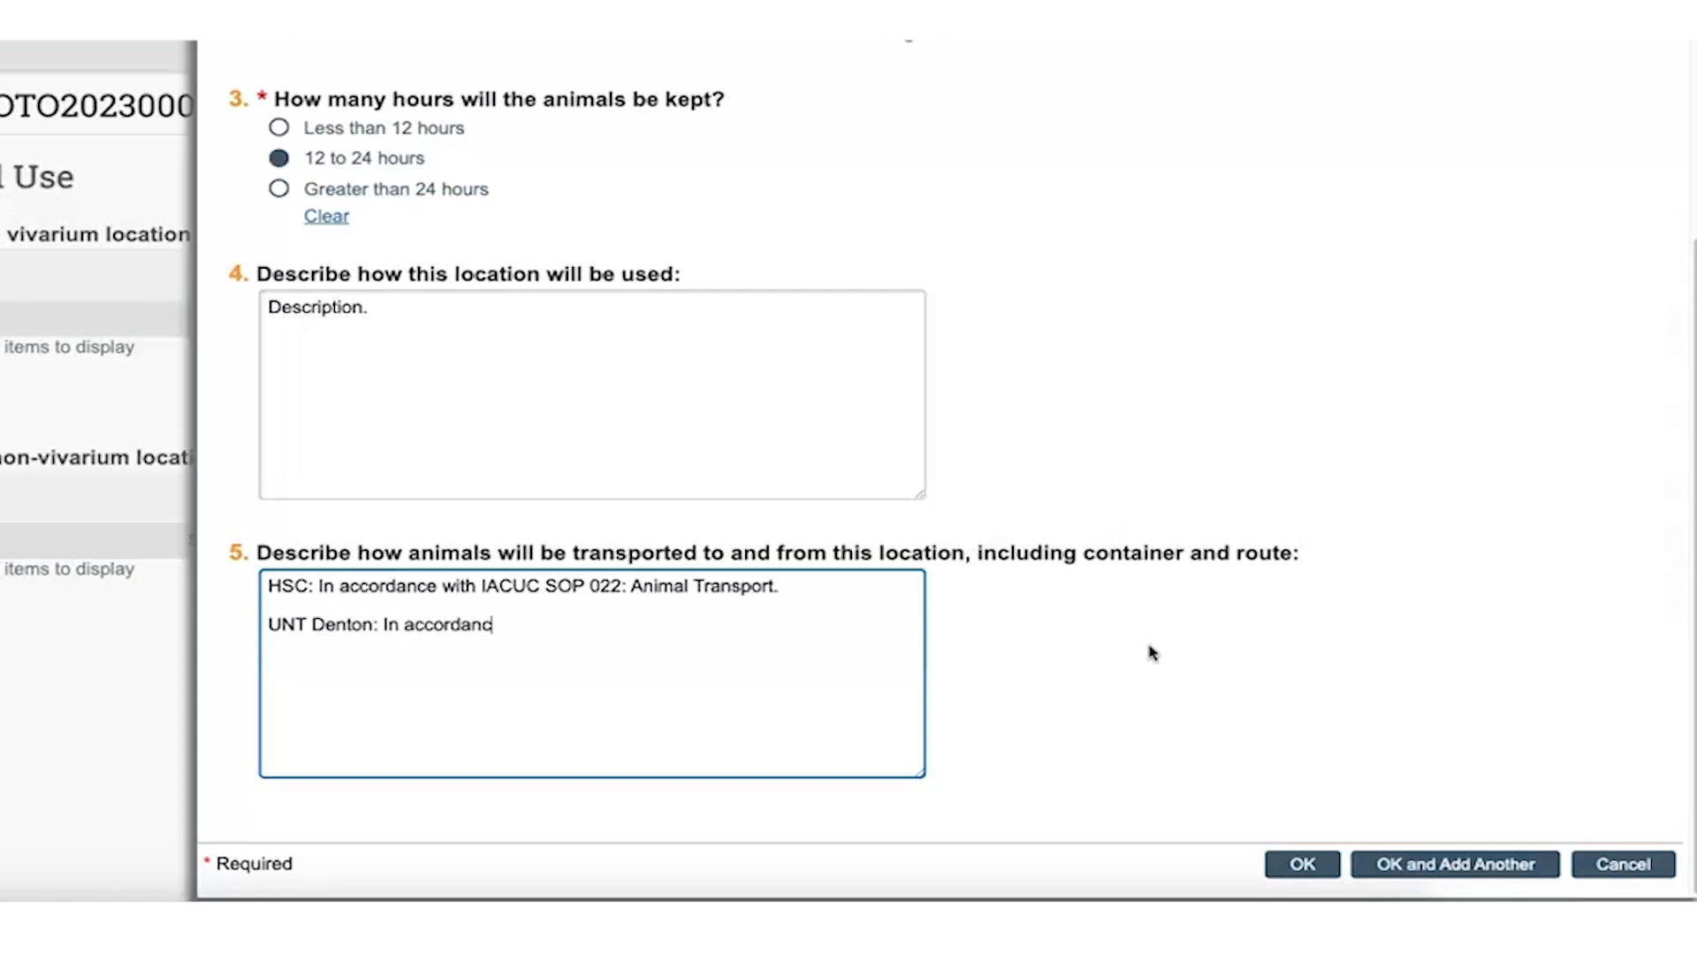
text(e with IACUC SOP)
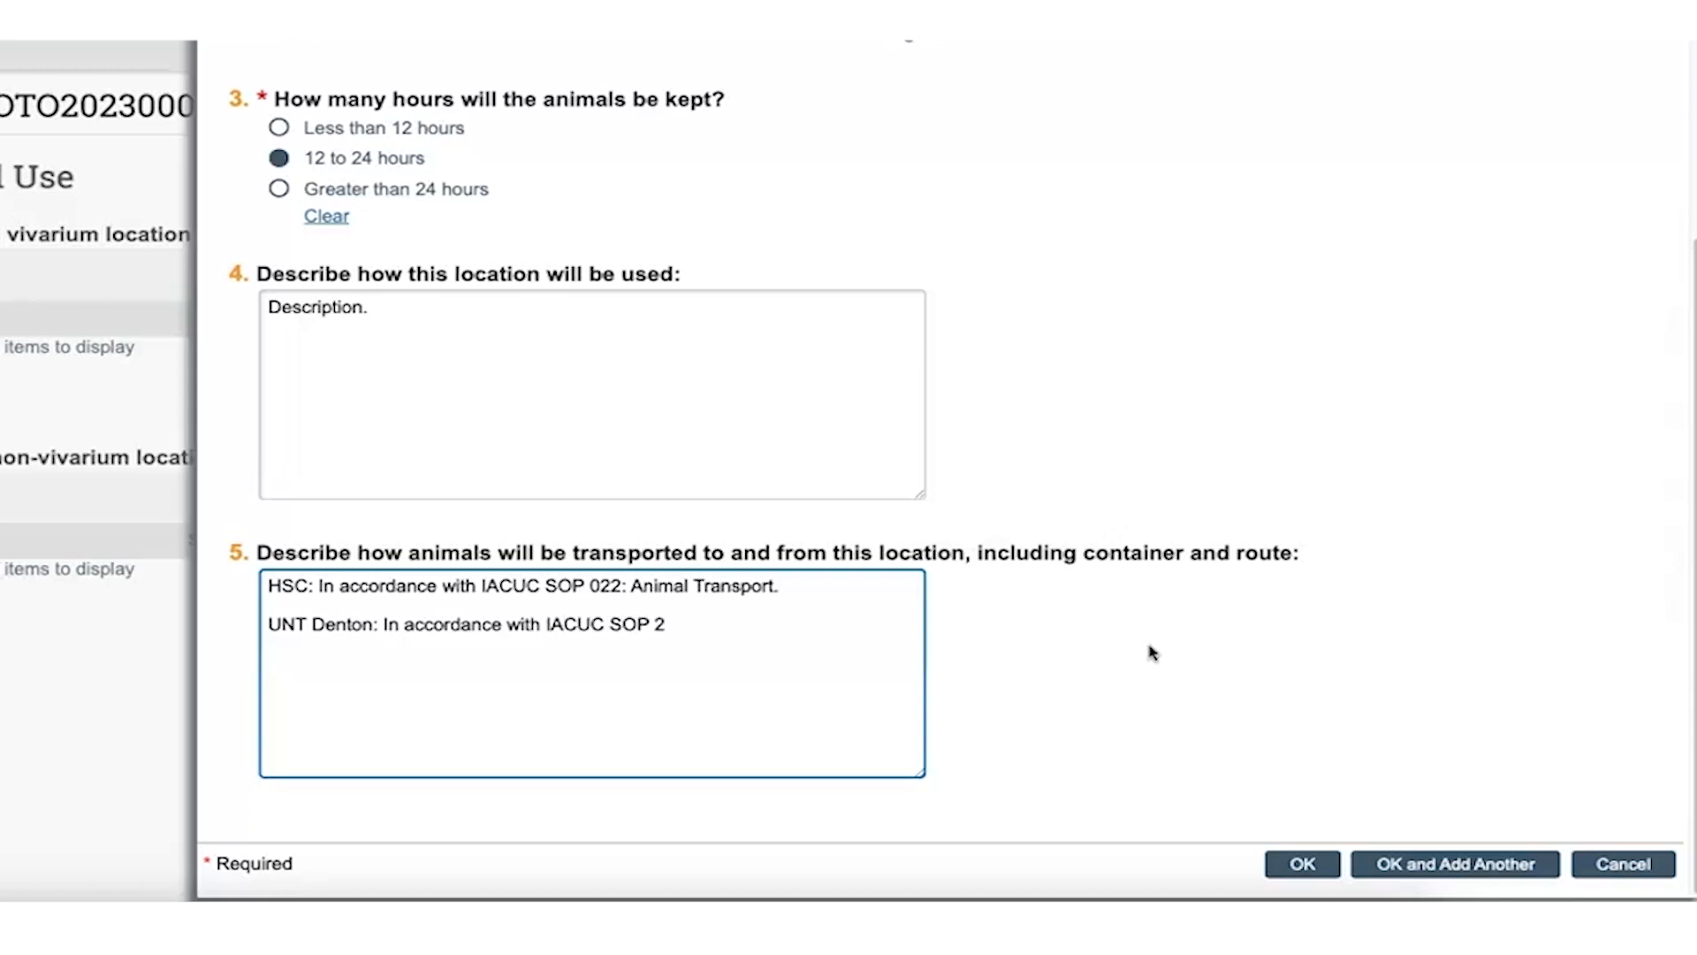
text(2.06: Animal Trans)
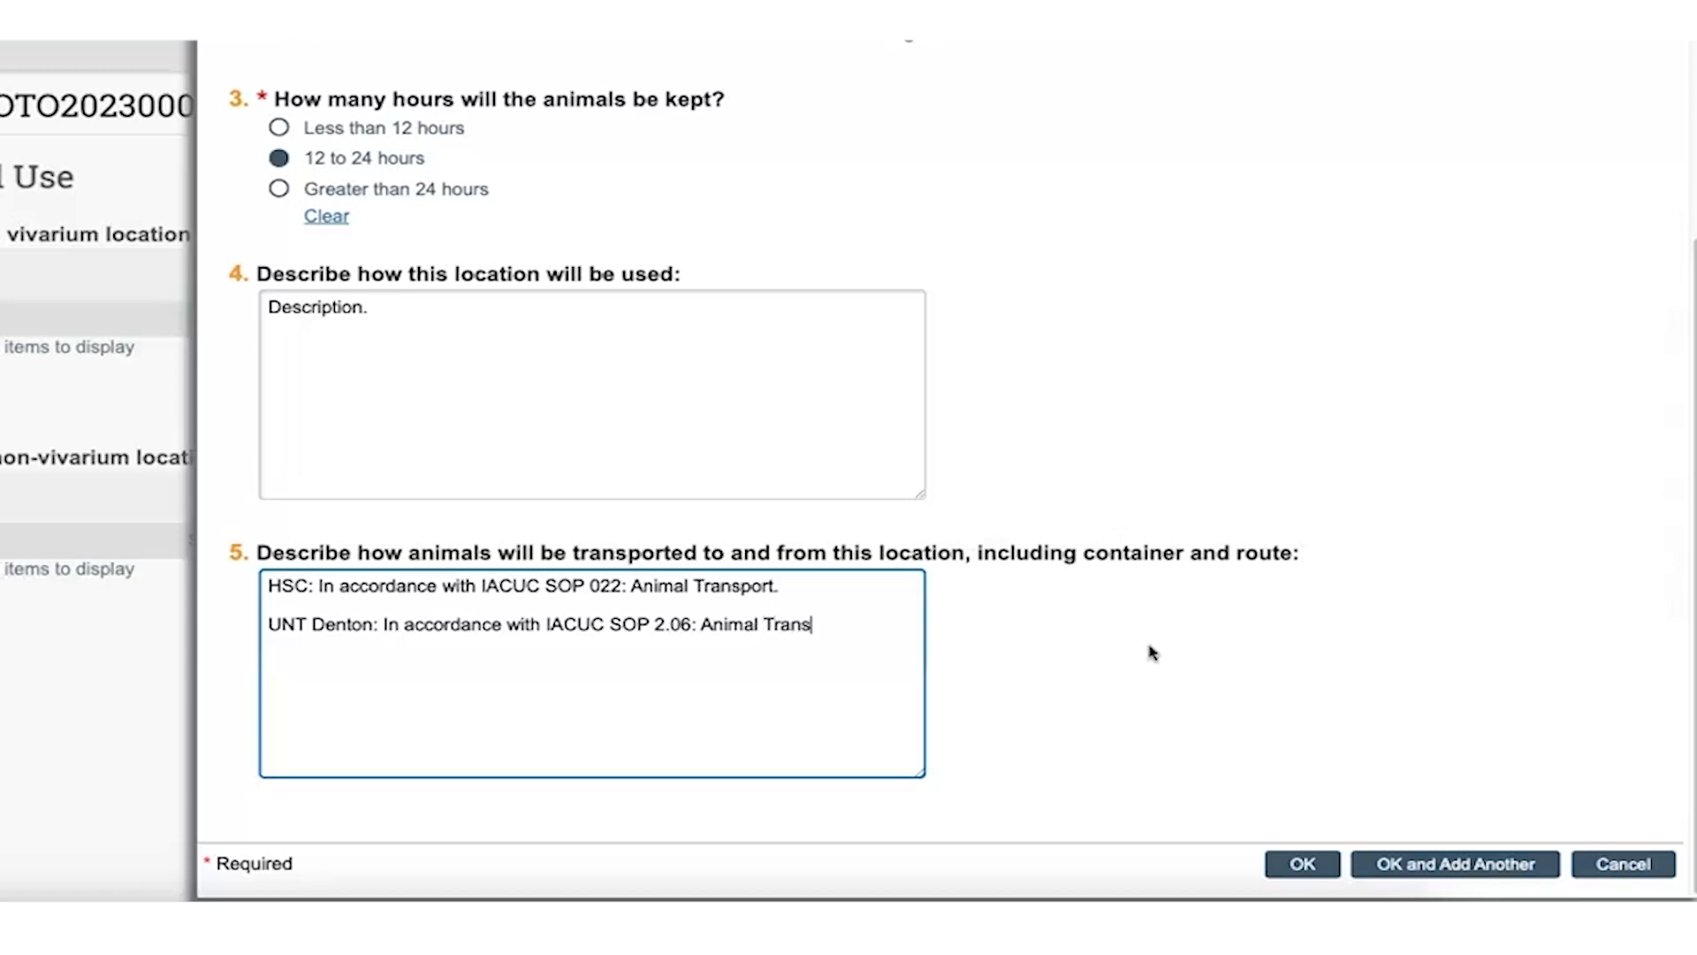
text(port Requirements.)
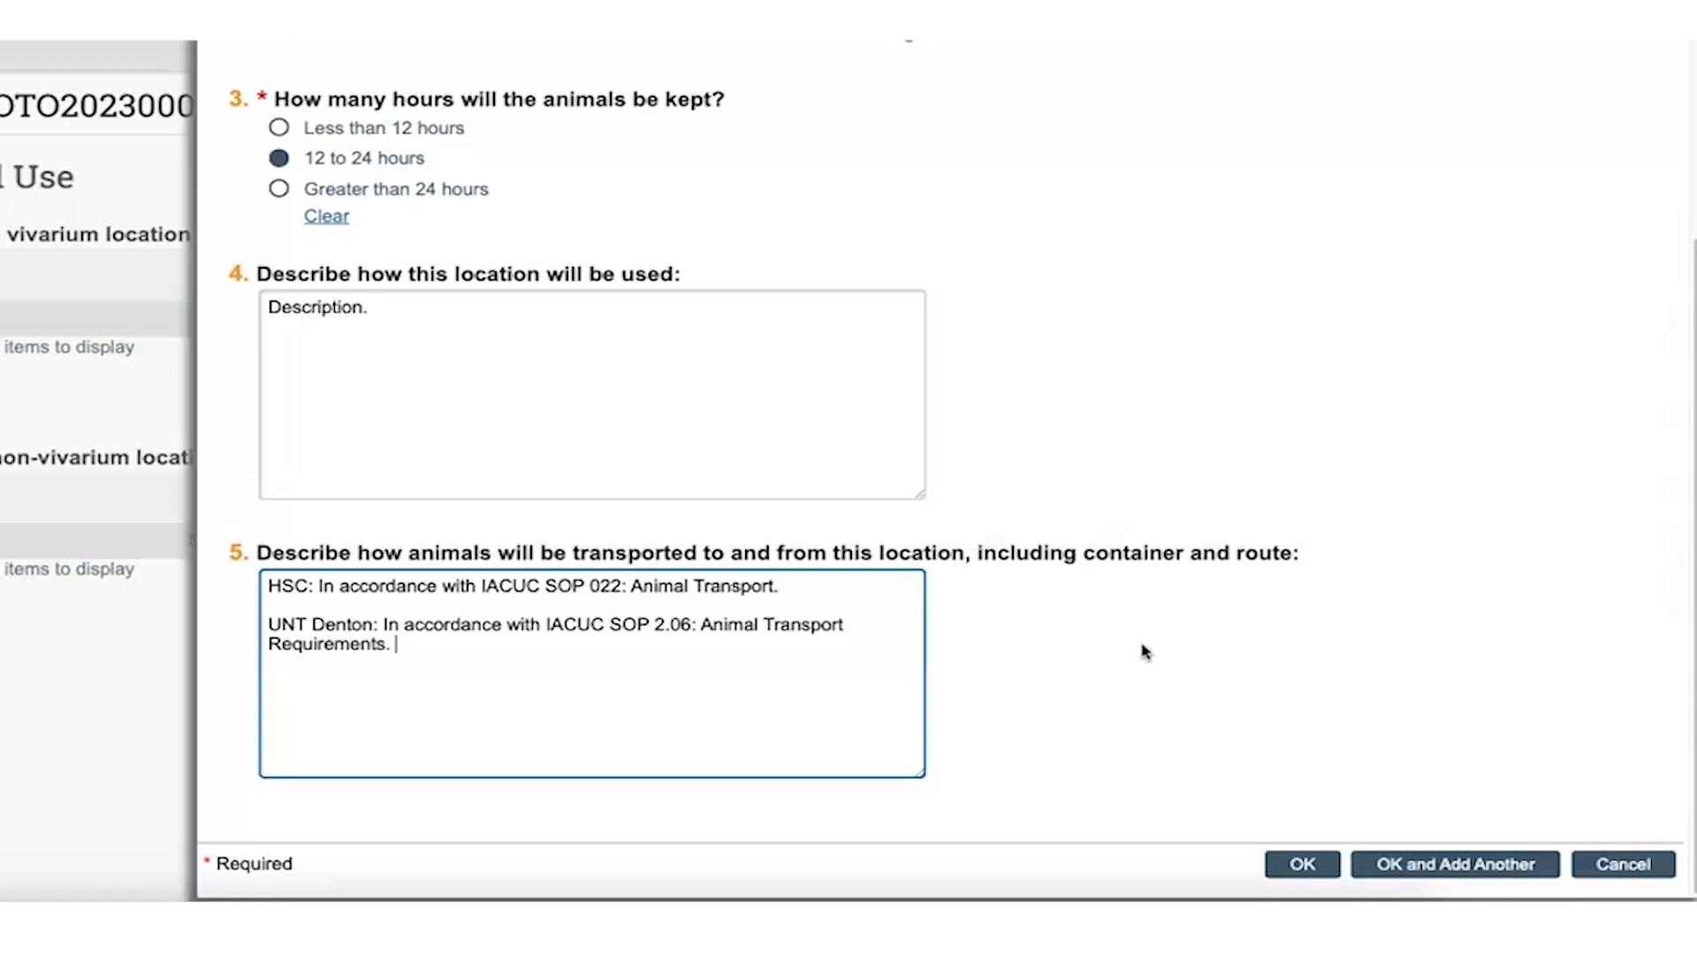
click(1145, 652)
click(1302, 864)
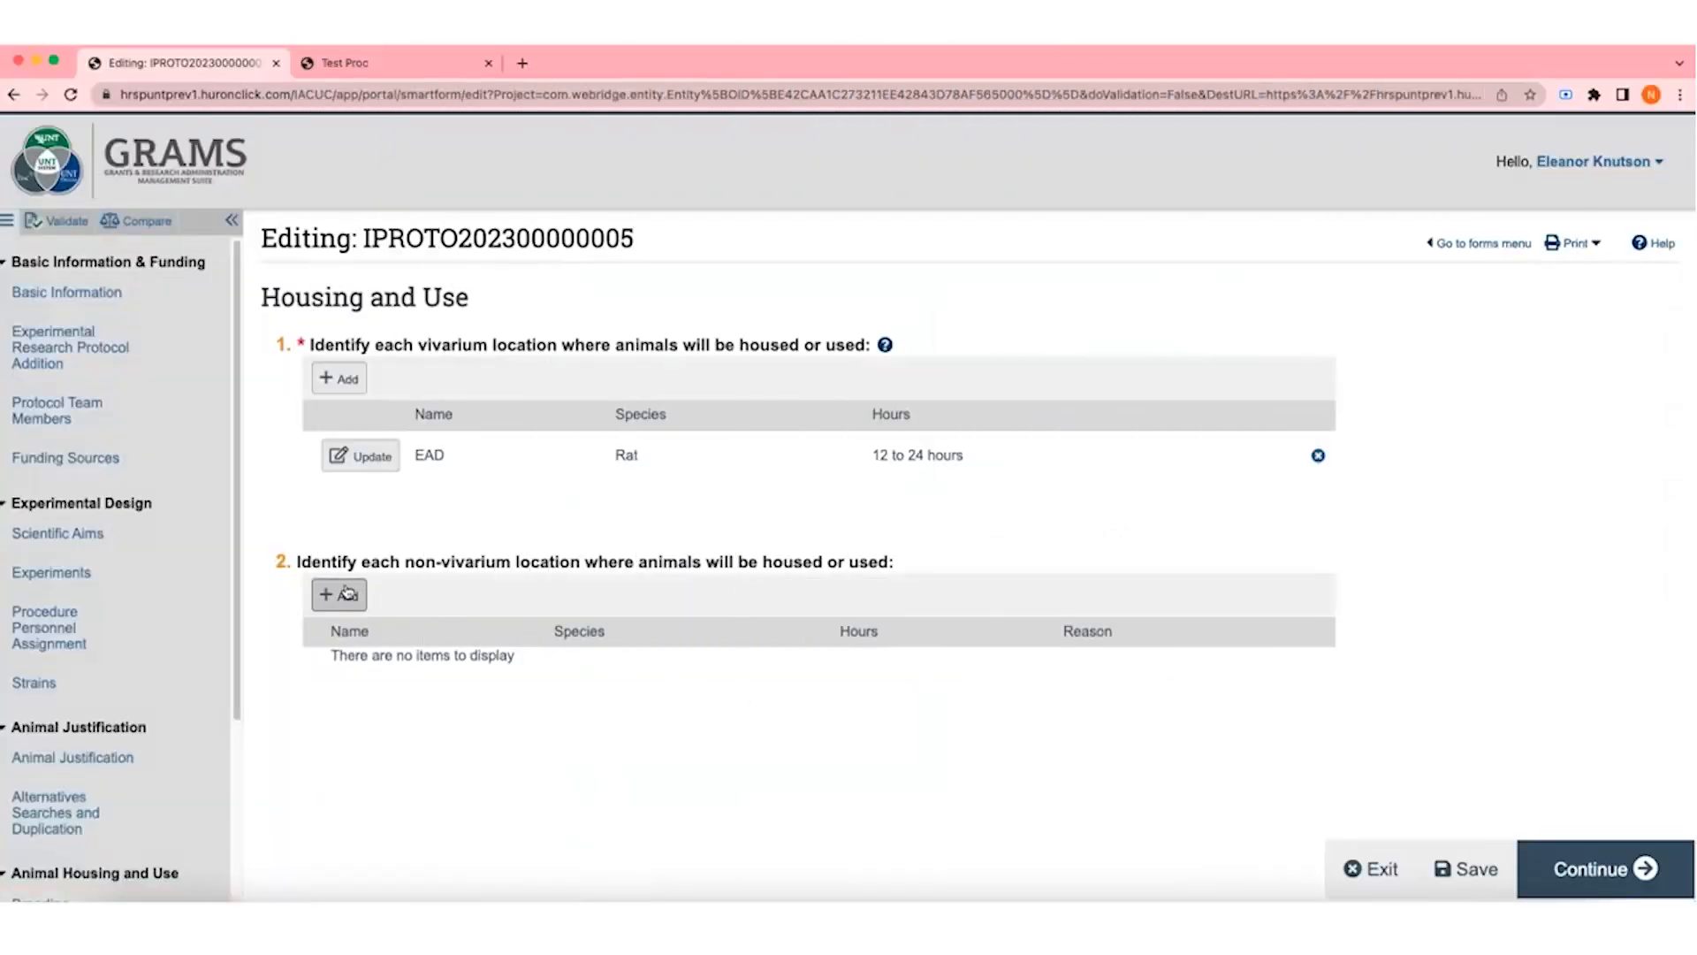
Step: Add non-vivarium location IREB for rats, 12 to 24 hours, with use "Description." and removal reason "Justification.", and continue to the Disposition page
click(347, 591)
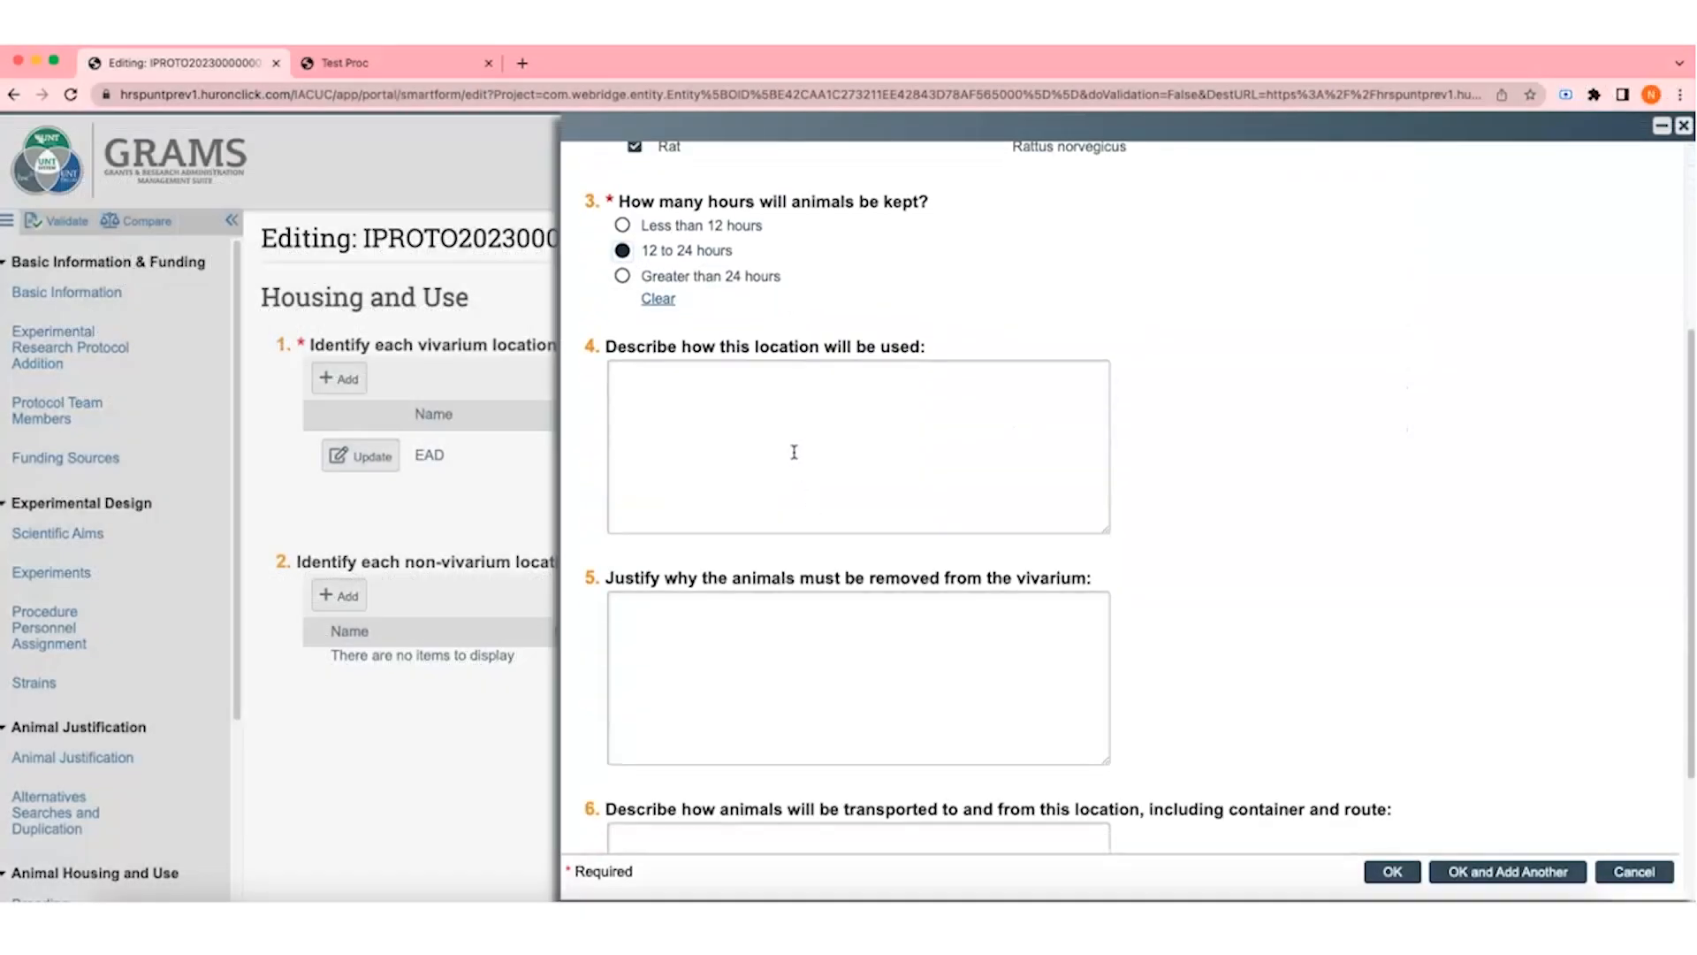
click(792, 411)
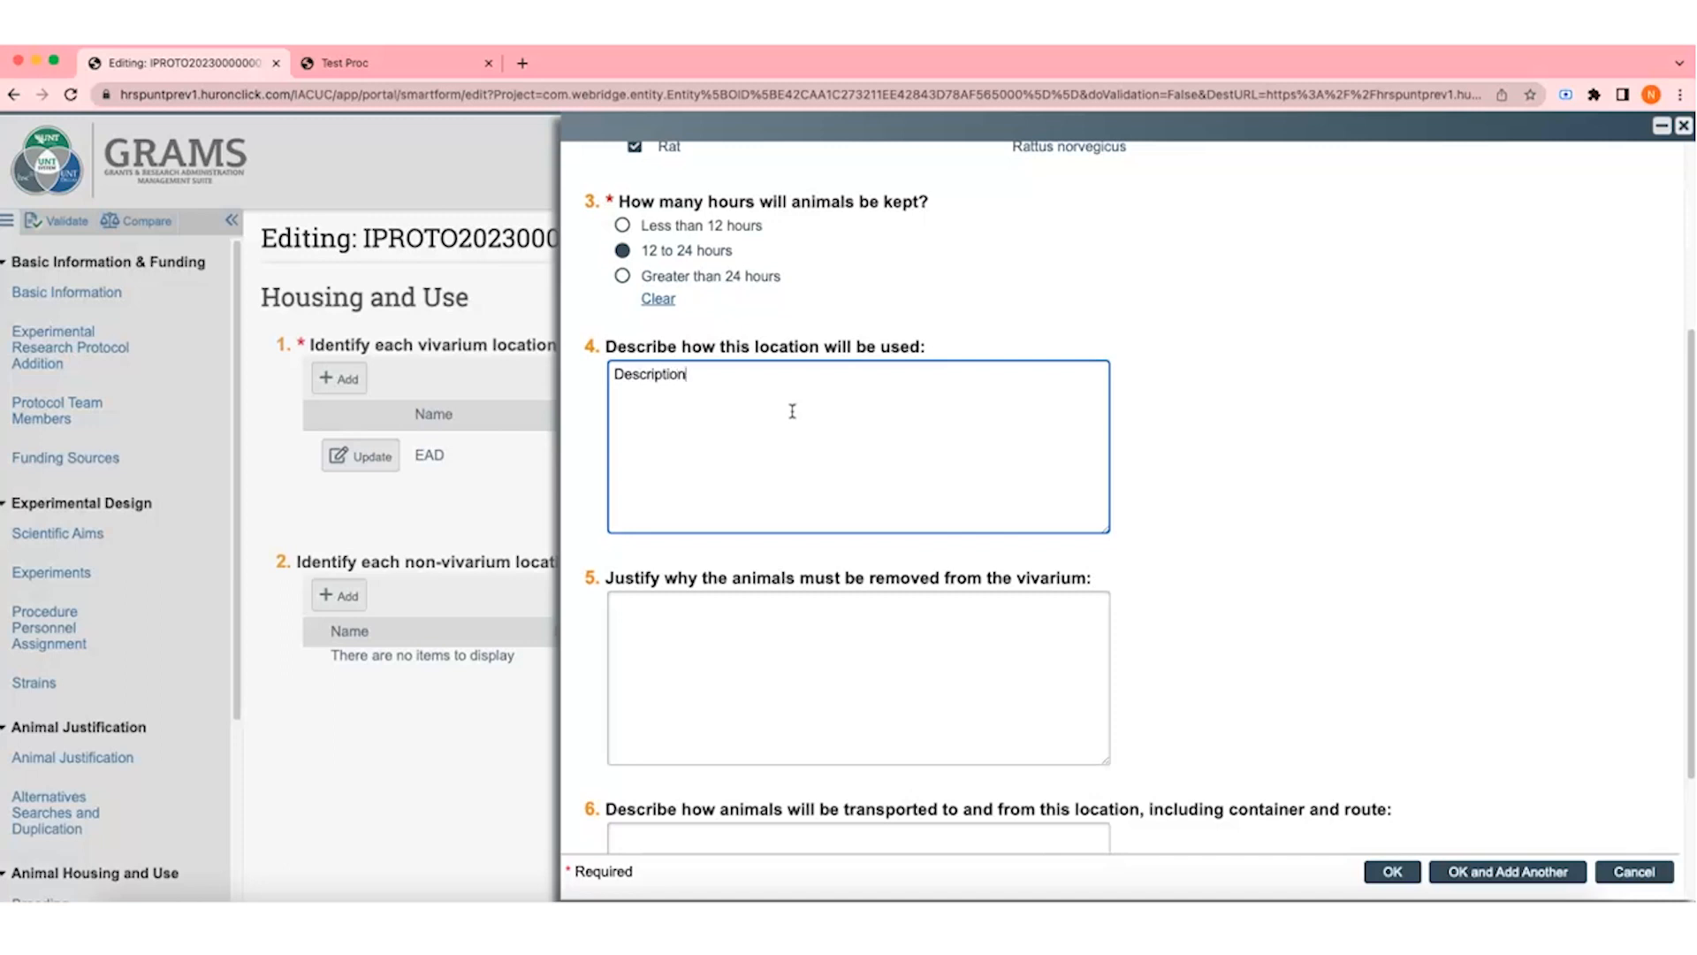
text(.)
click(808, 645)
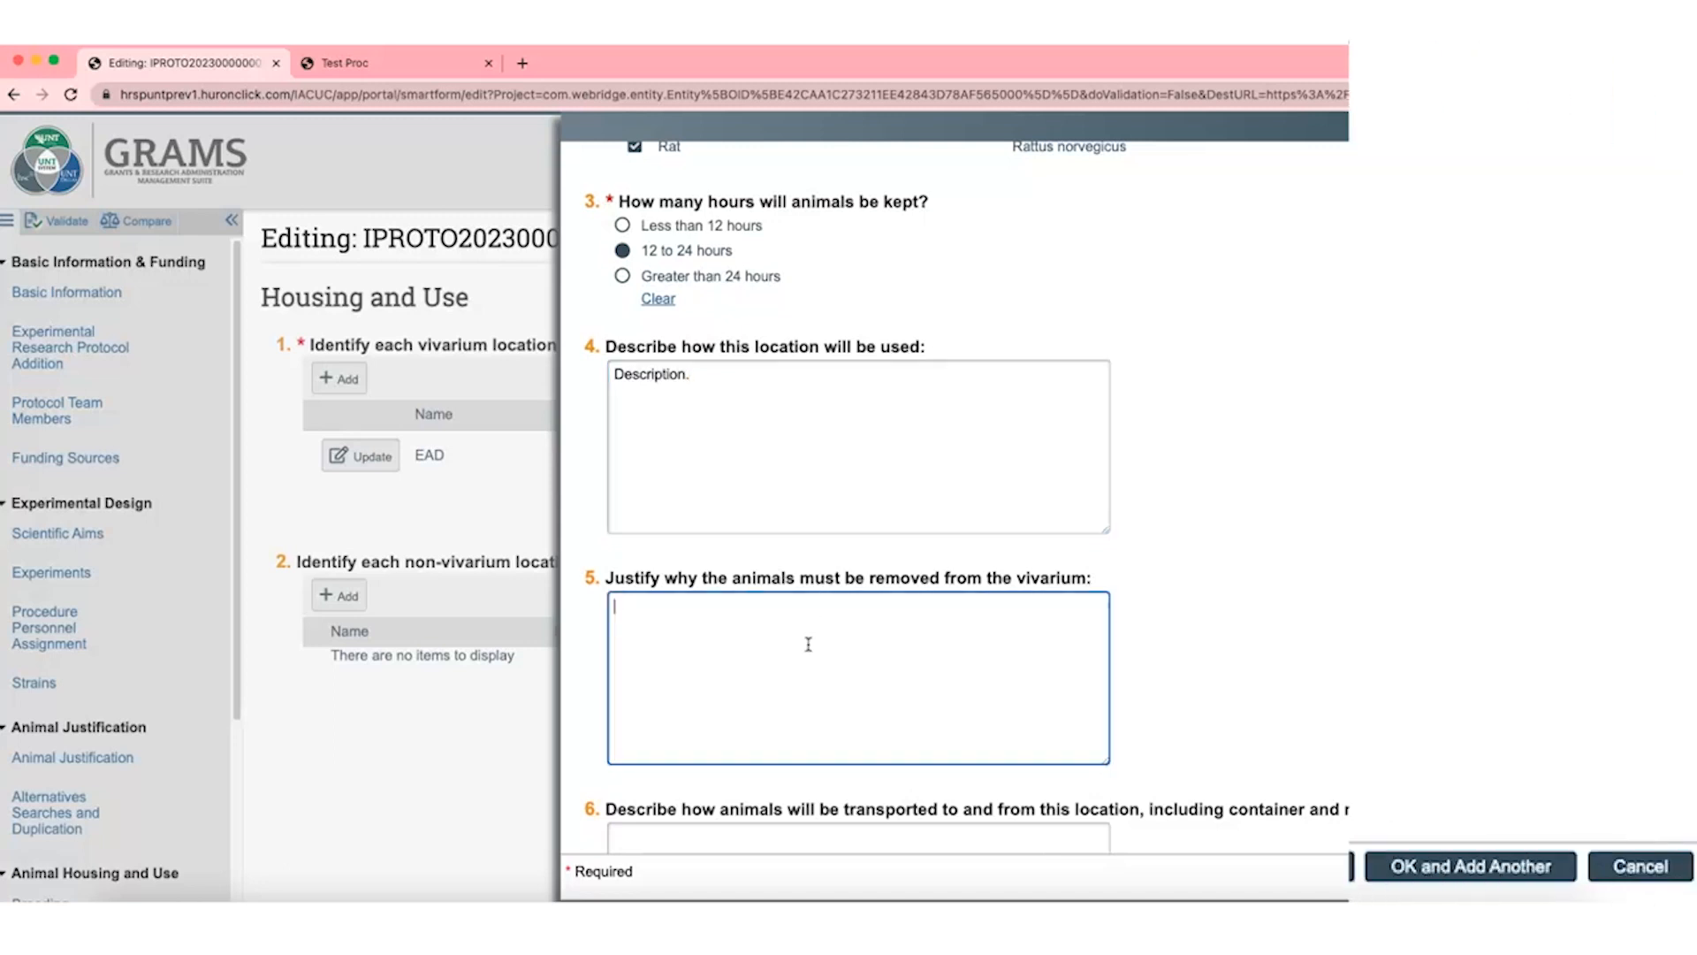
text(Jus)
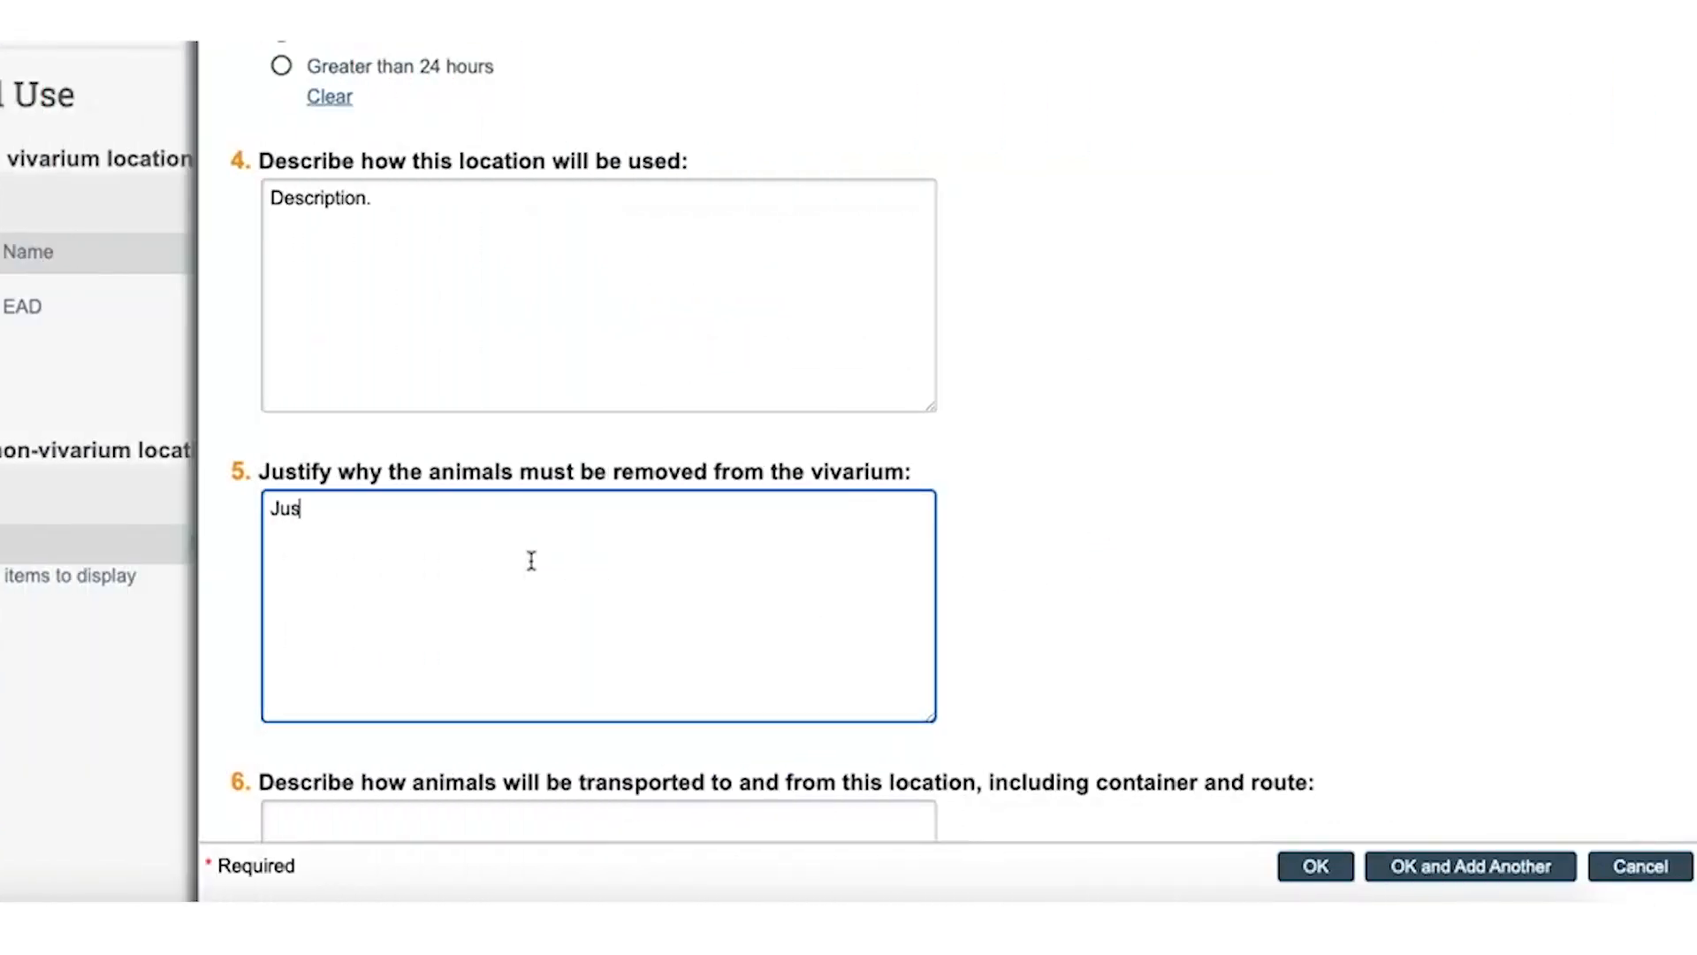
text(tification.)
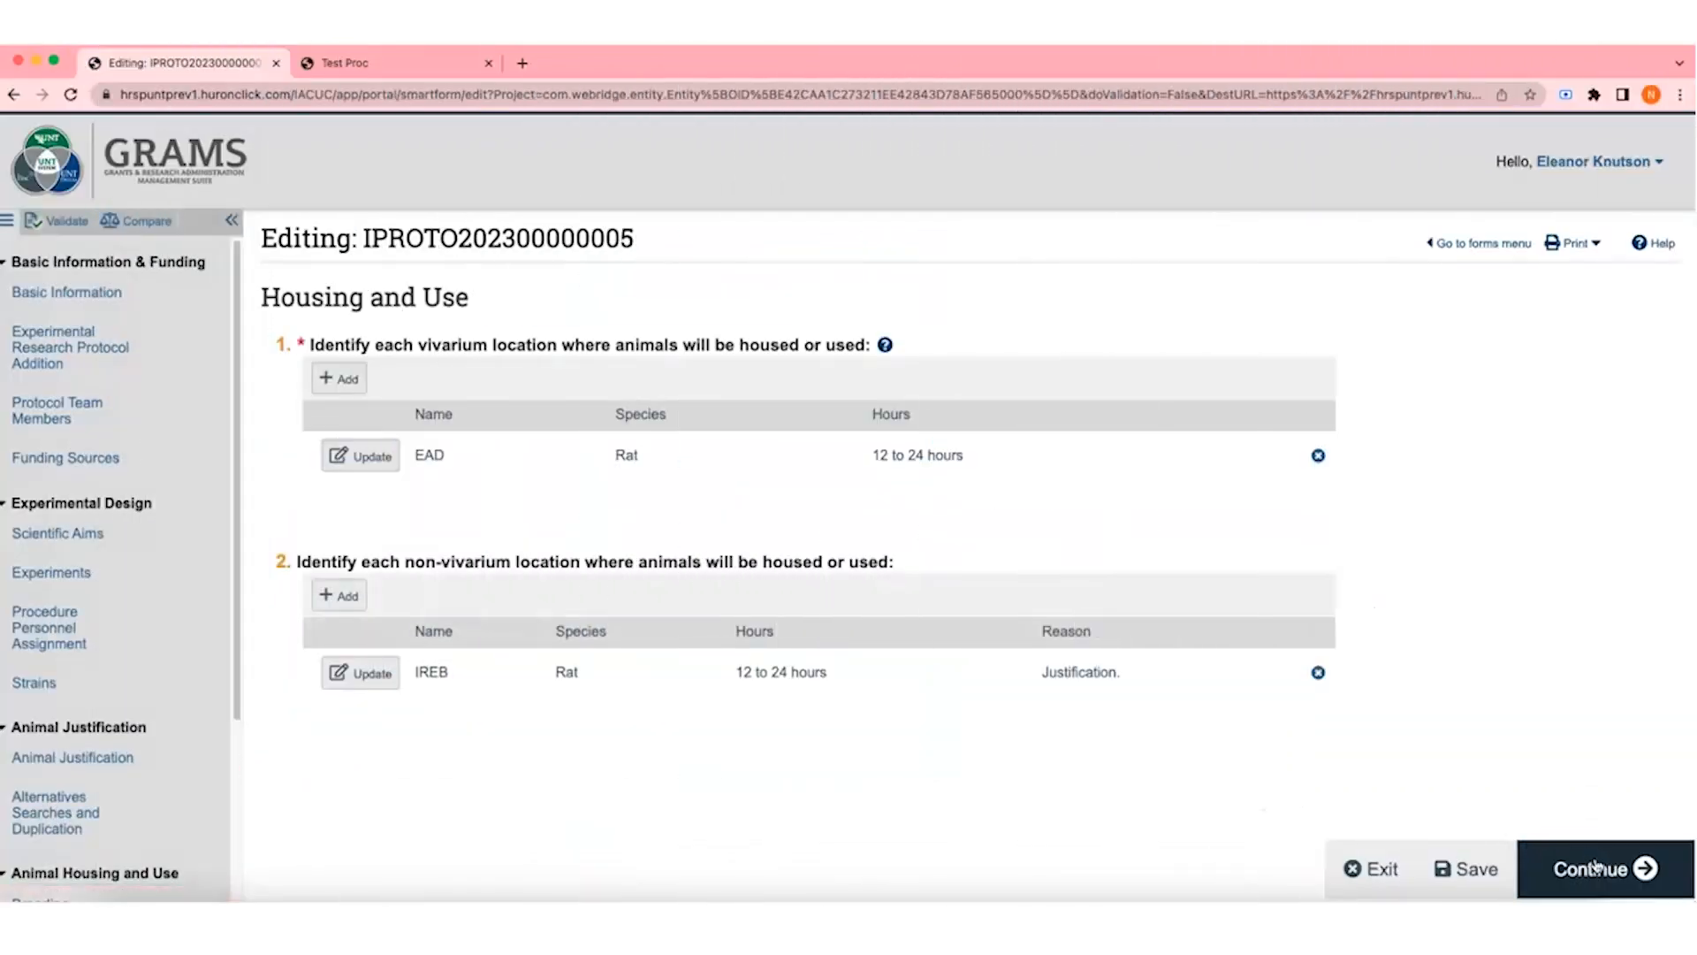
click(1596, 867)
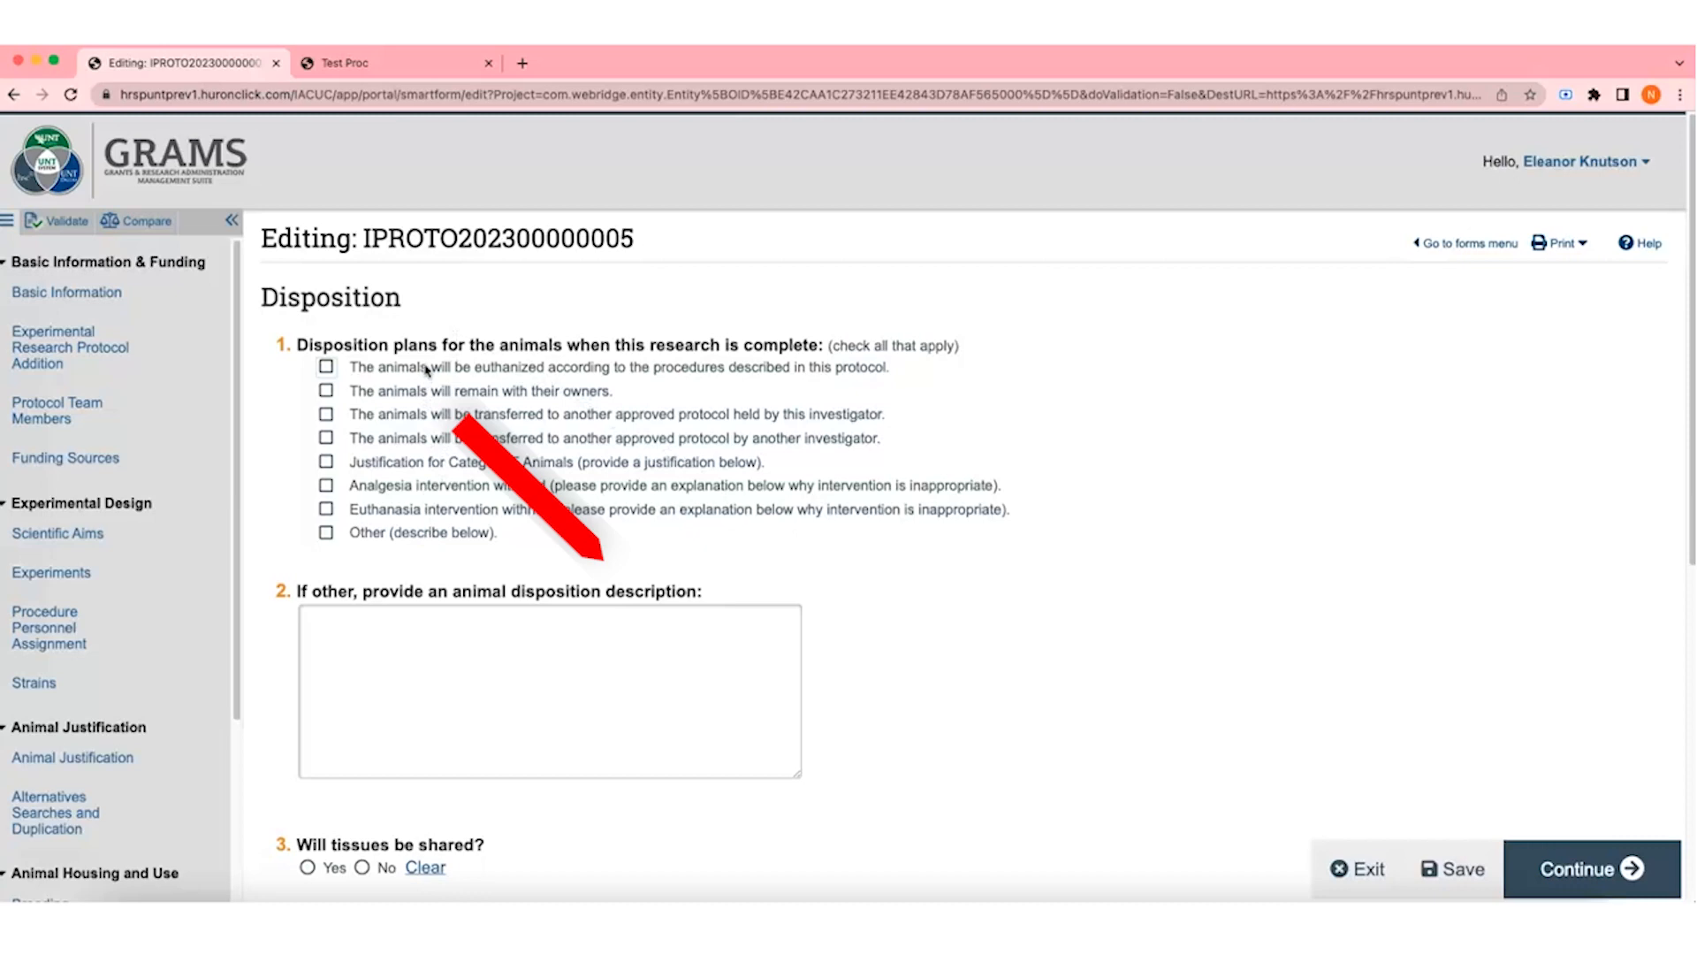
Step: Plan to euthanize the animals according to this protocol's procedures and answer No to sharing tissues
click(326, 367)
click(608, 675)
scroll(607, 675, down, 5)
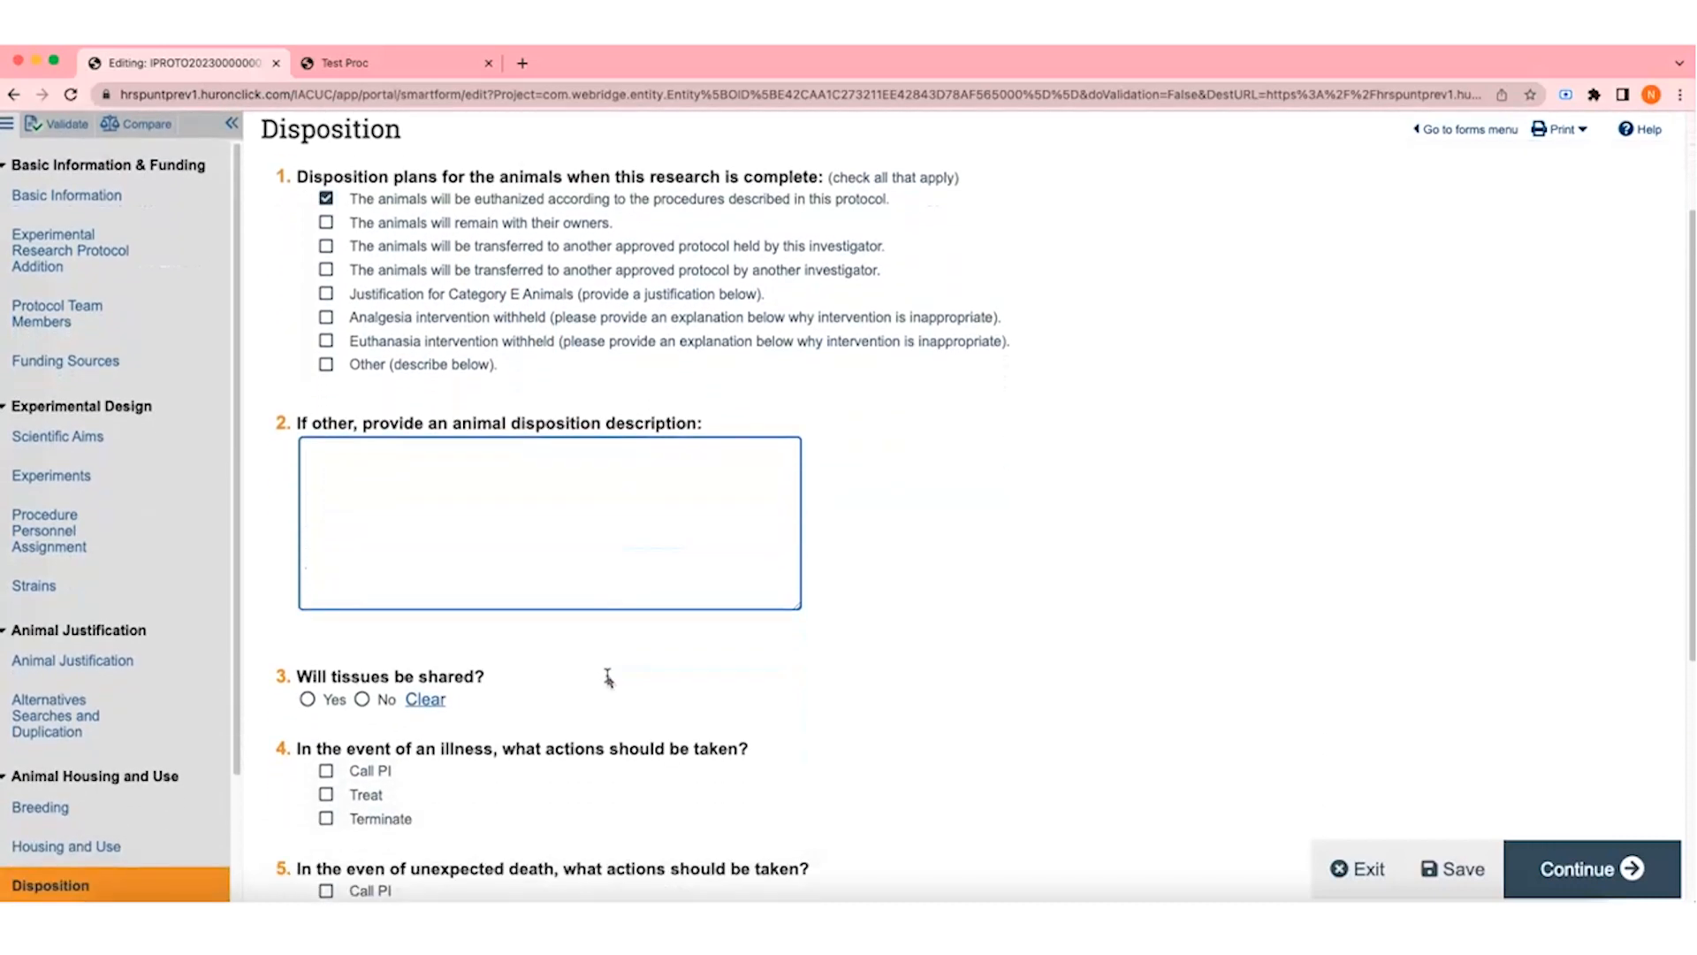
click(362, 620)
scroll(520, 614, down, 1)
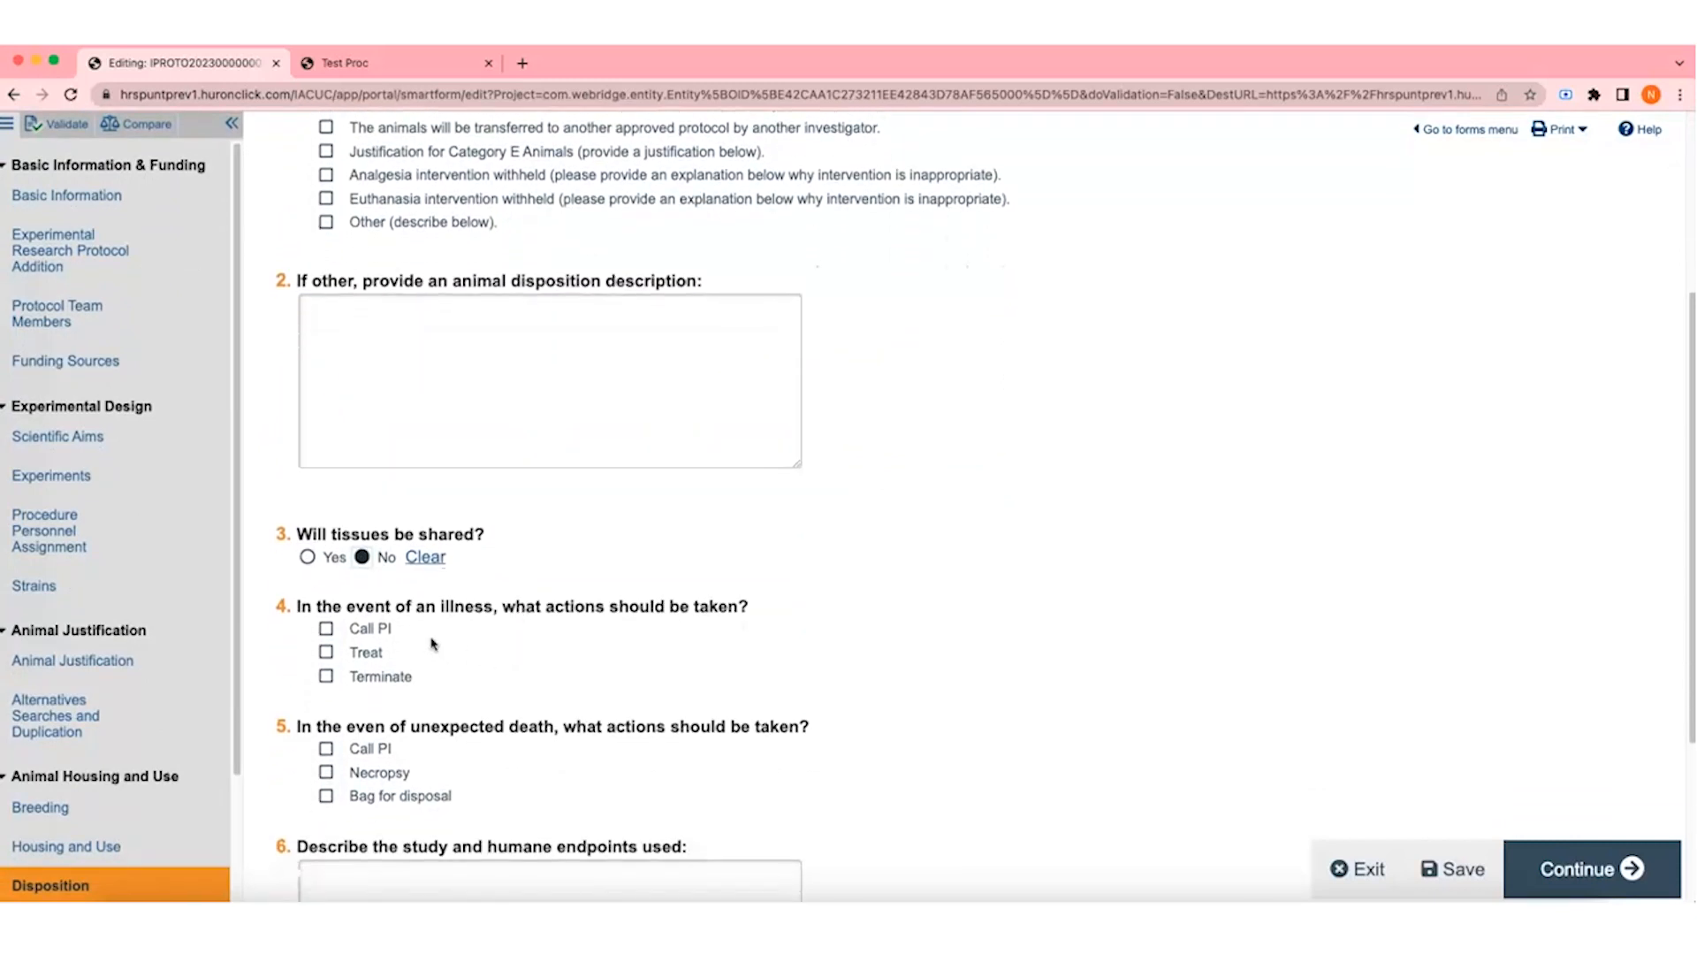
Step: Choose Call PI as the action for both an illness and an unexpected death
click(326, 628)
scroll(449, 642, down, 3)
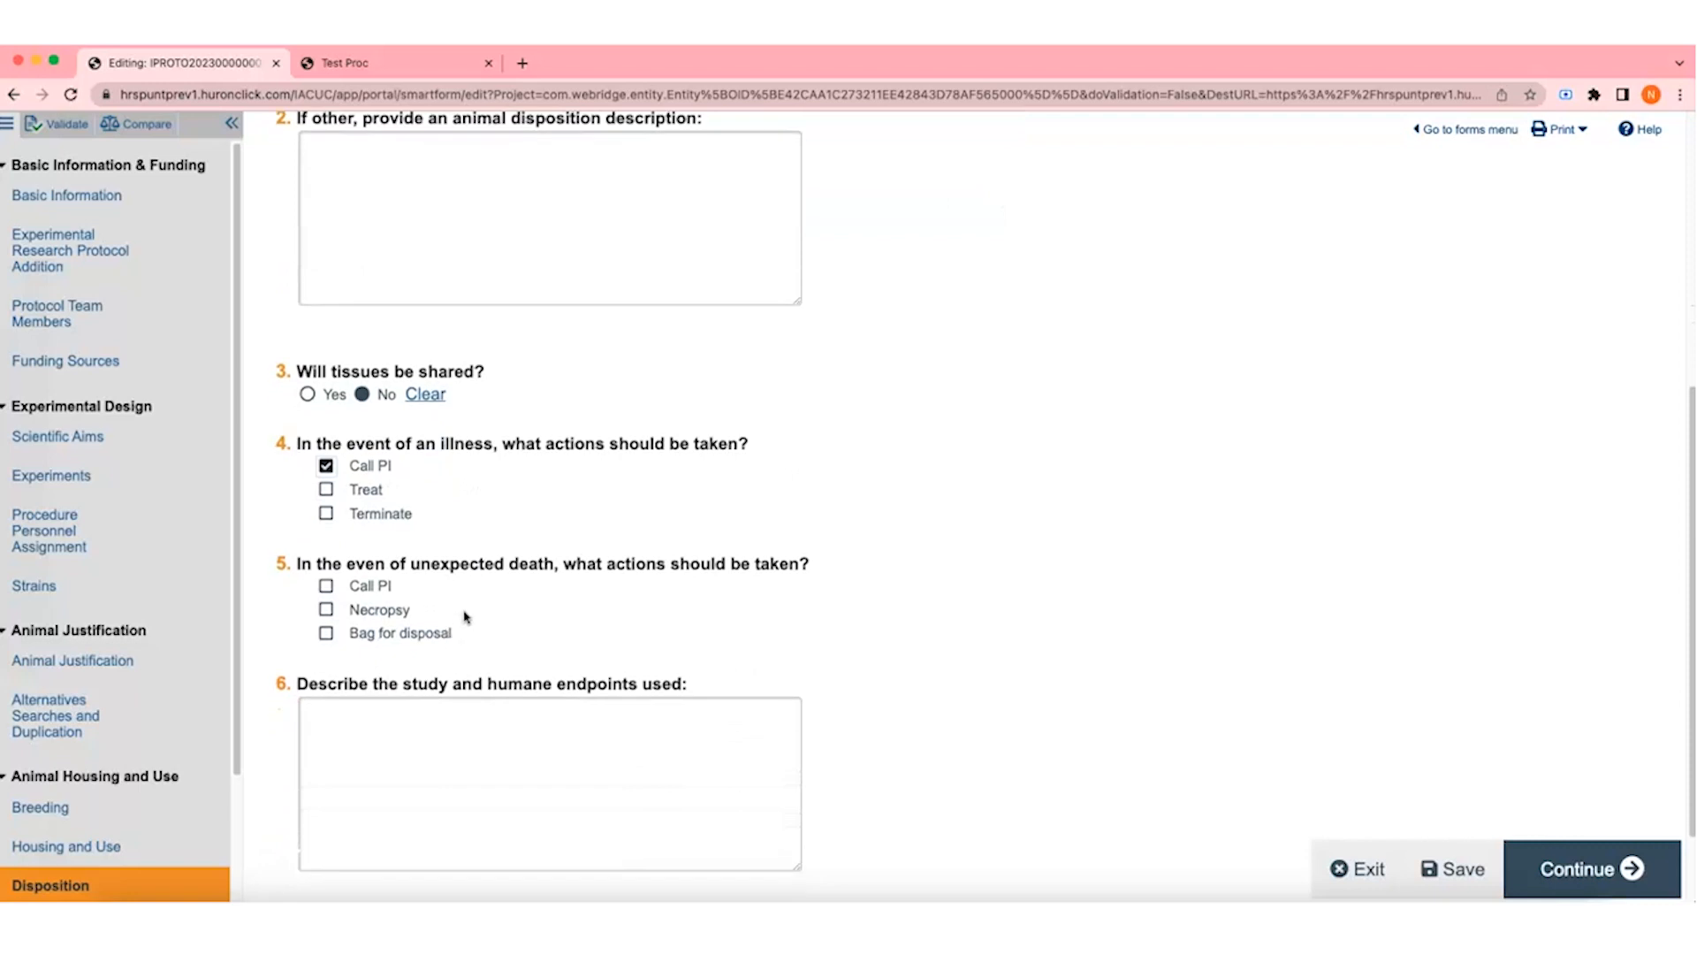
click(328, 587)
scroll(486, 610, down, 2)
Step: Enter "Description." for the study and humane endpoints and continue to the Supporting Documents page
click(468, 627)
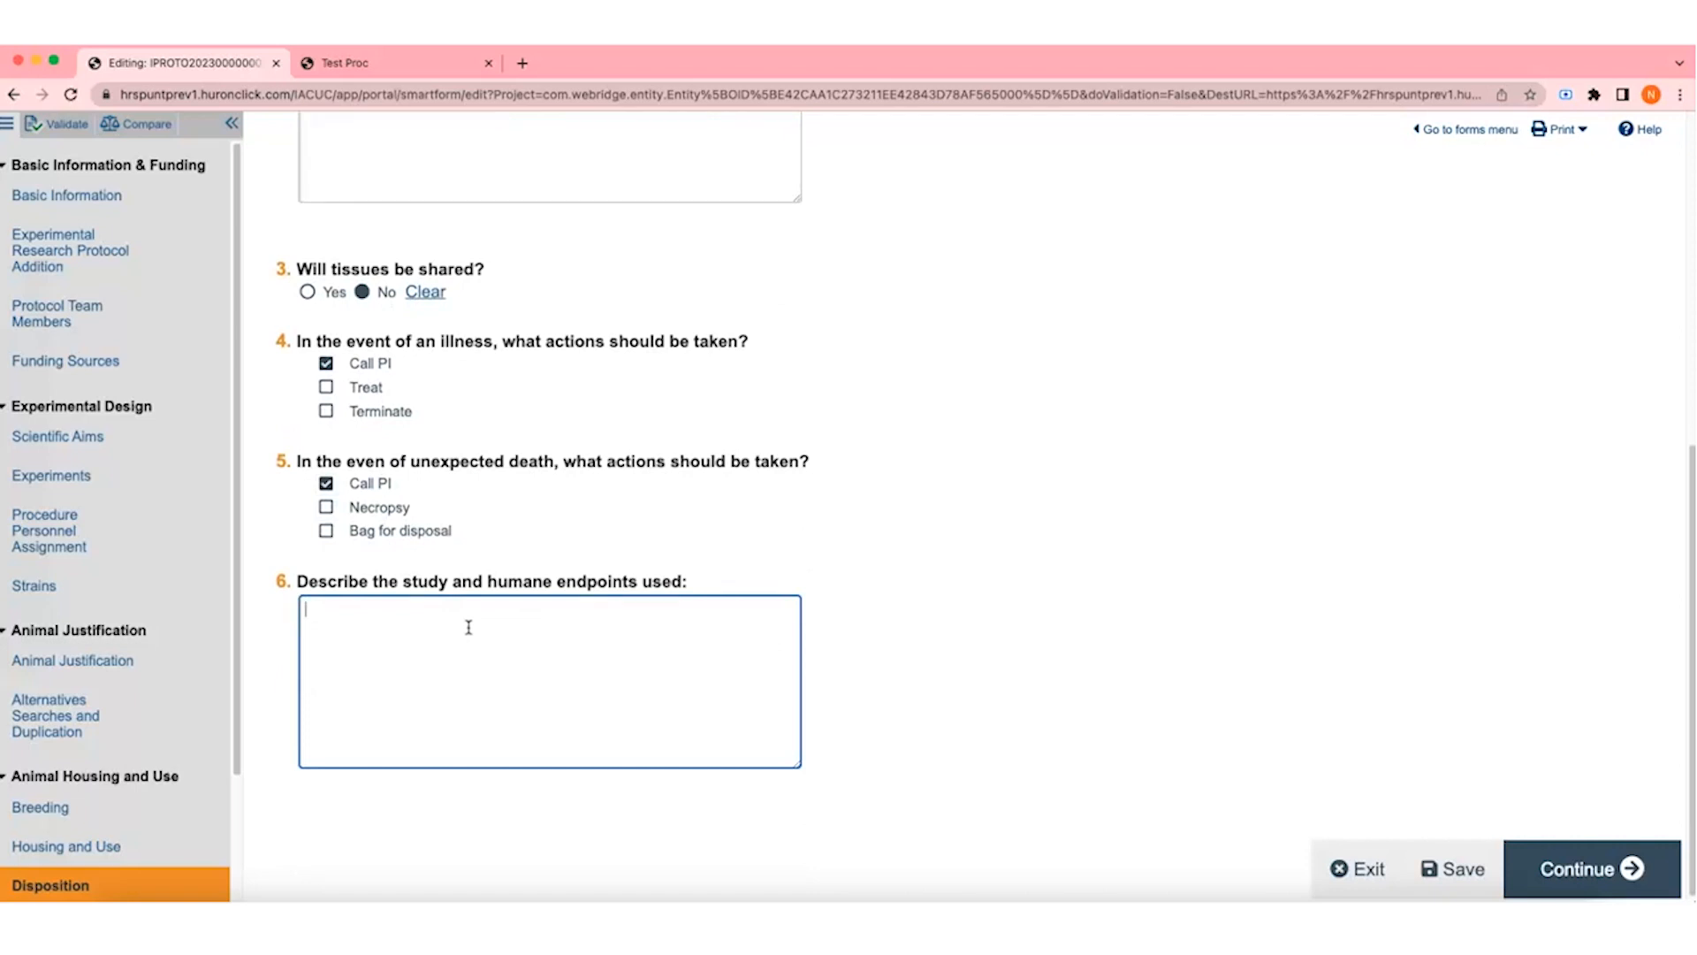
text(Description.)
scroll(1026, 698, down, 1)
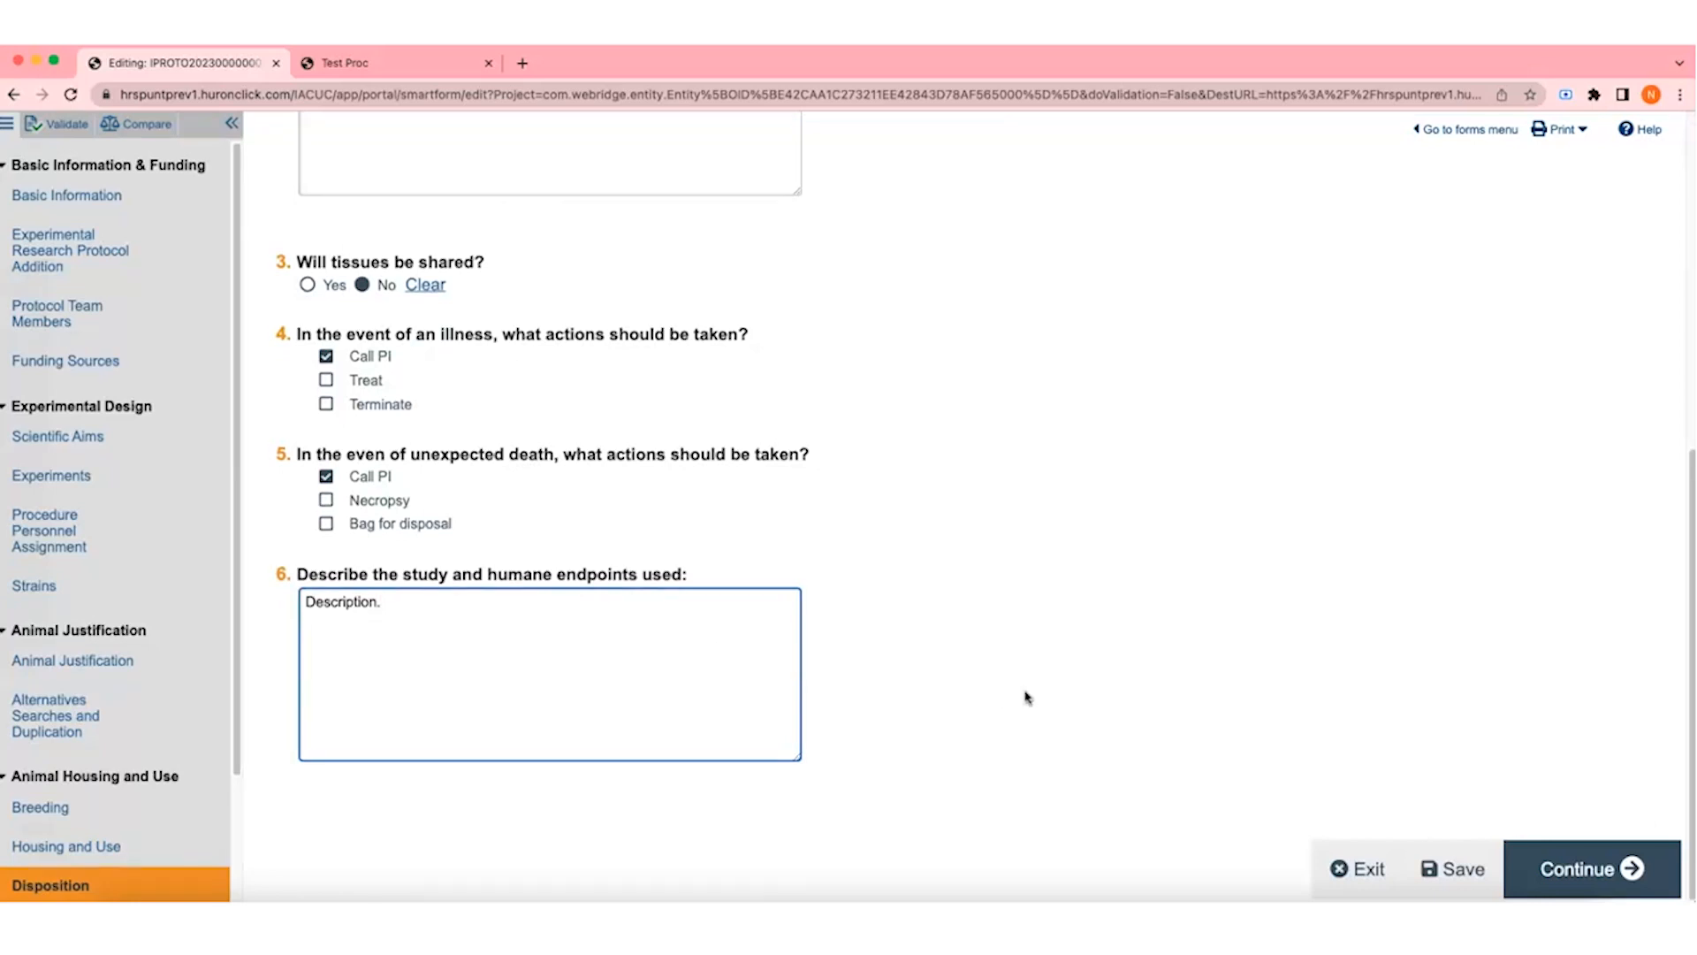
click(1578, 867)
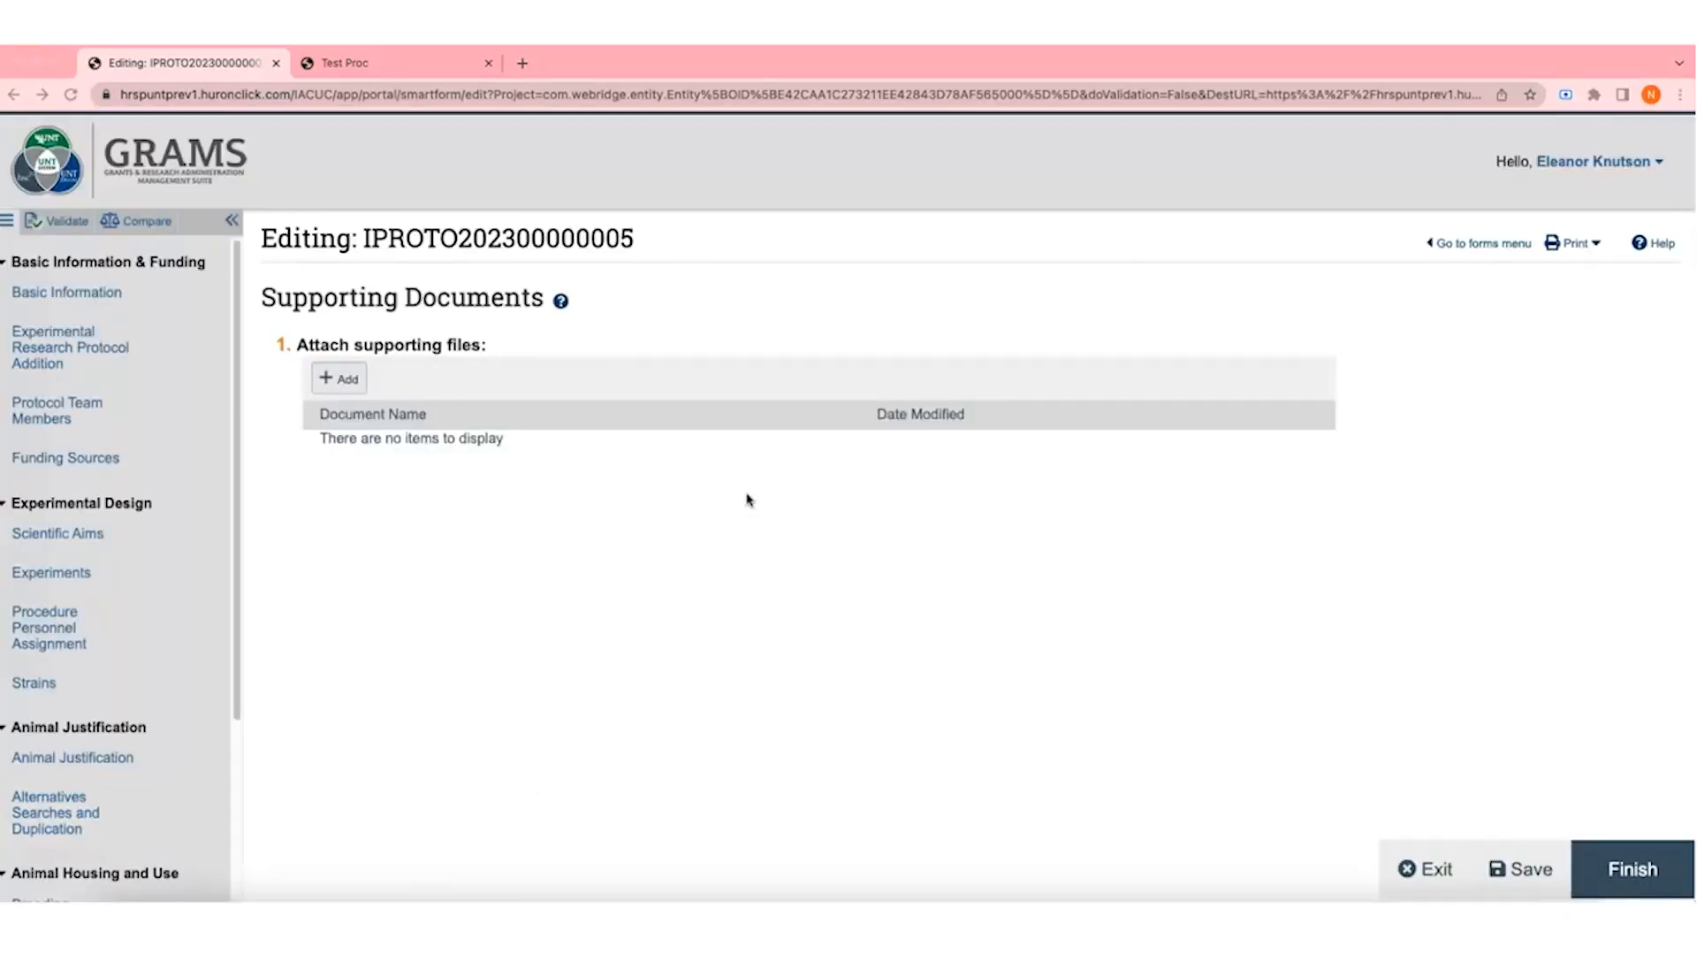
Step: Check the supporting documents help and attach the file "Supporting files doc- A Very Real Protocol for Very Real Research.docx"
click(564, 306)
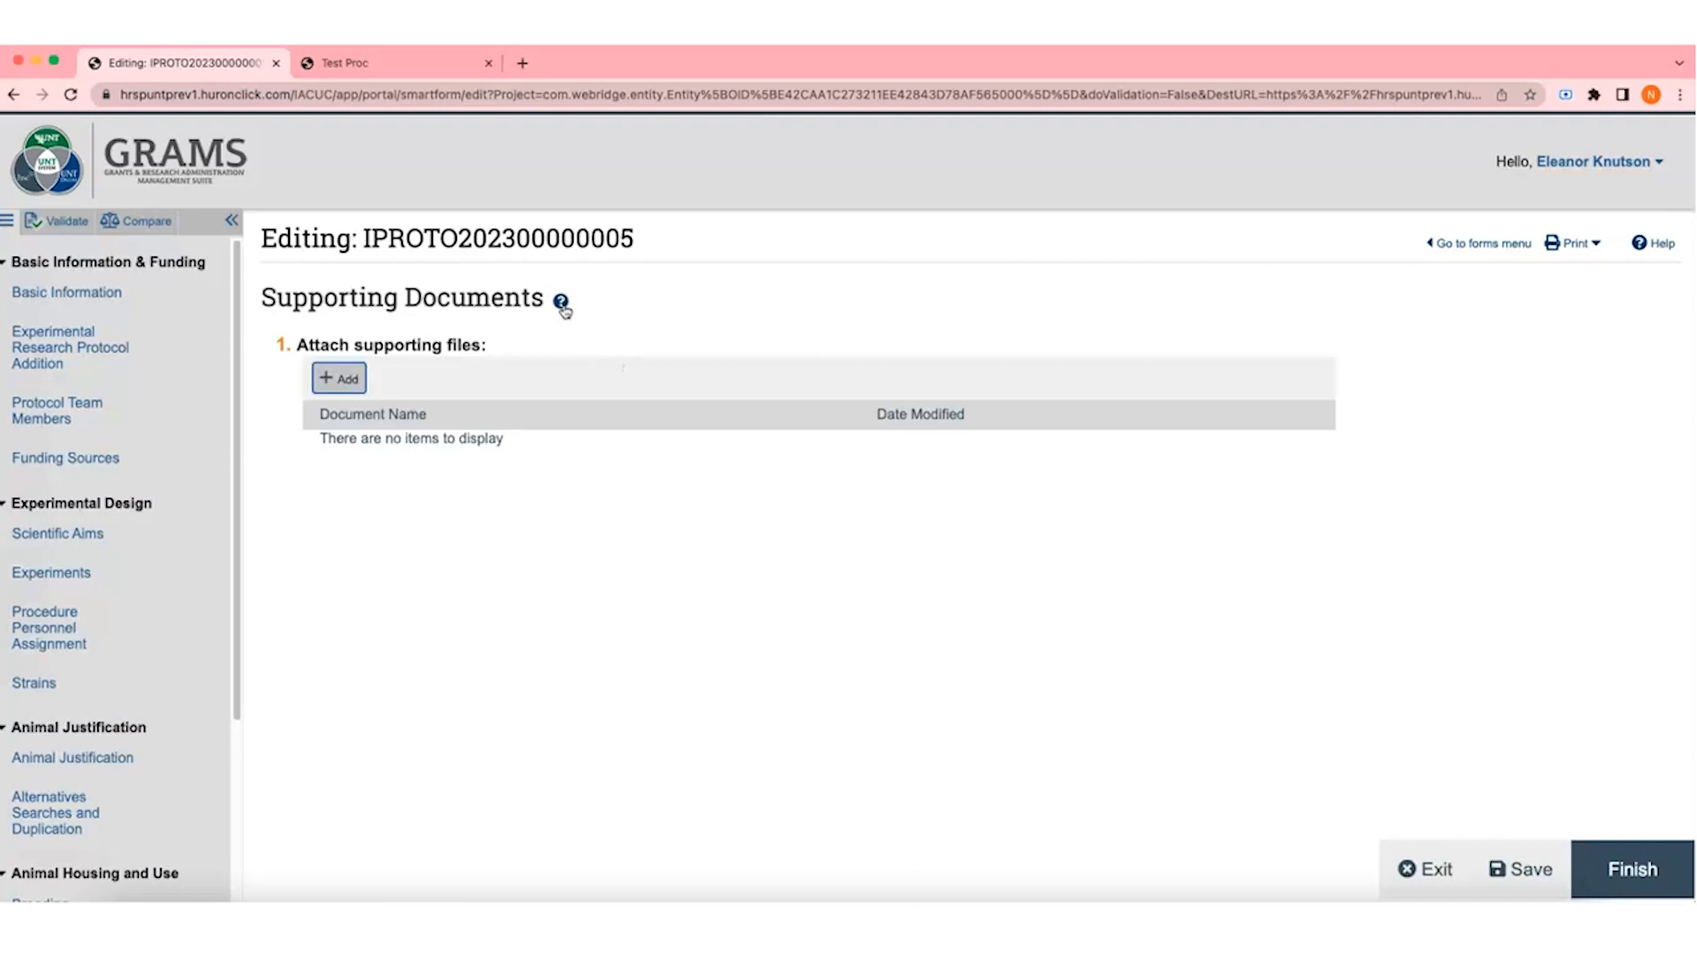
click(563, 304)
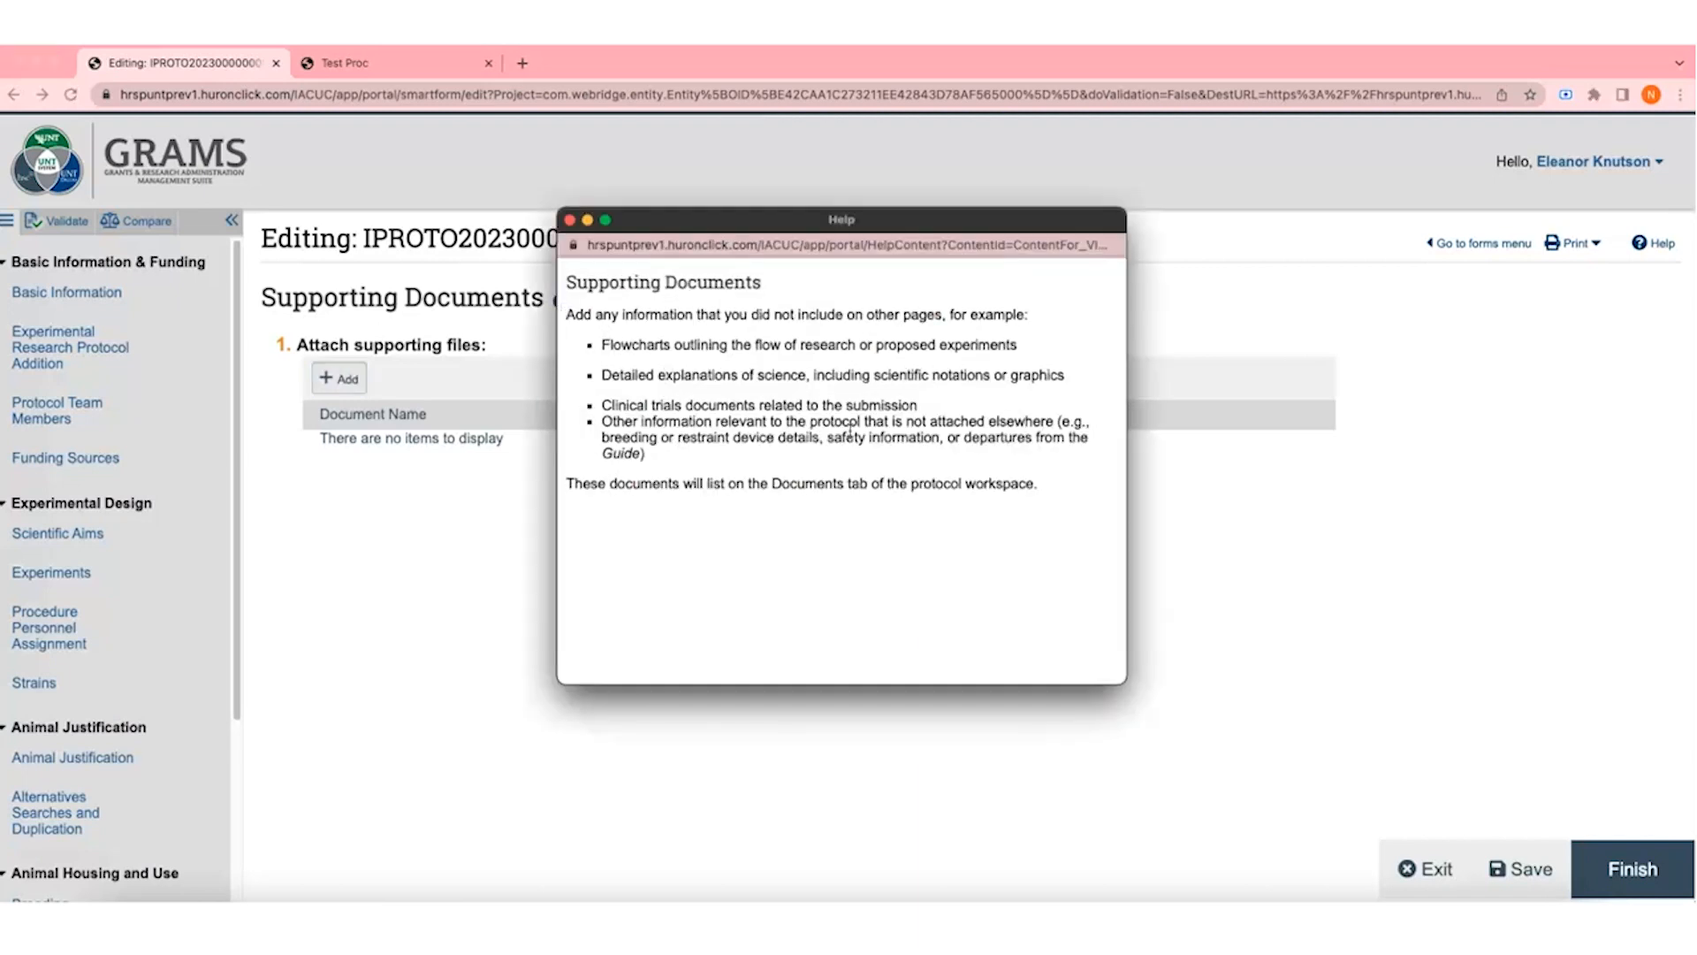
click(570, 219)
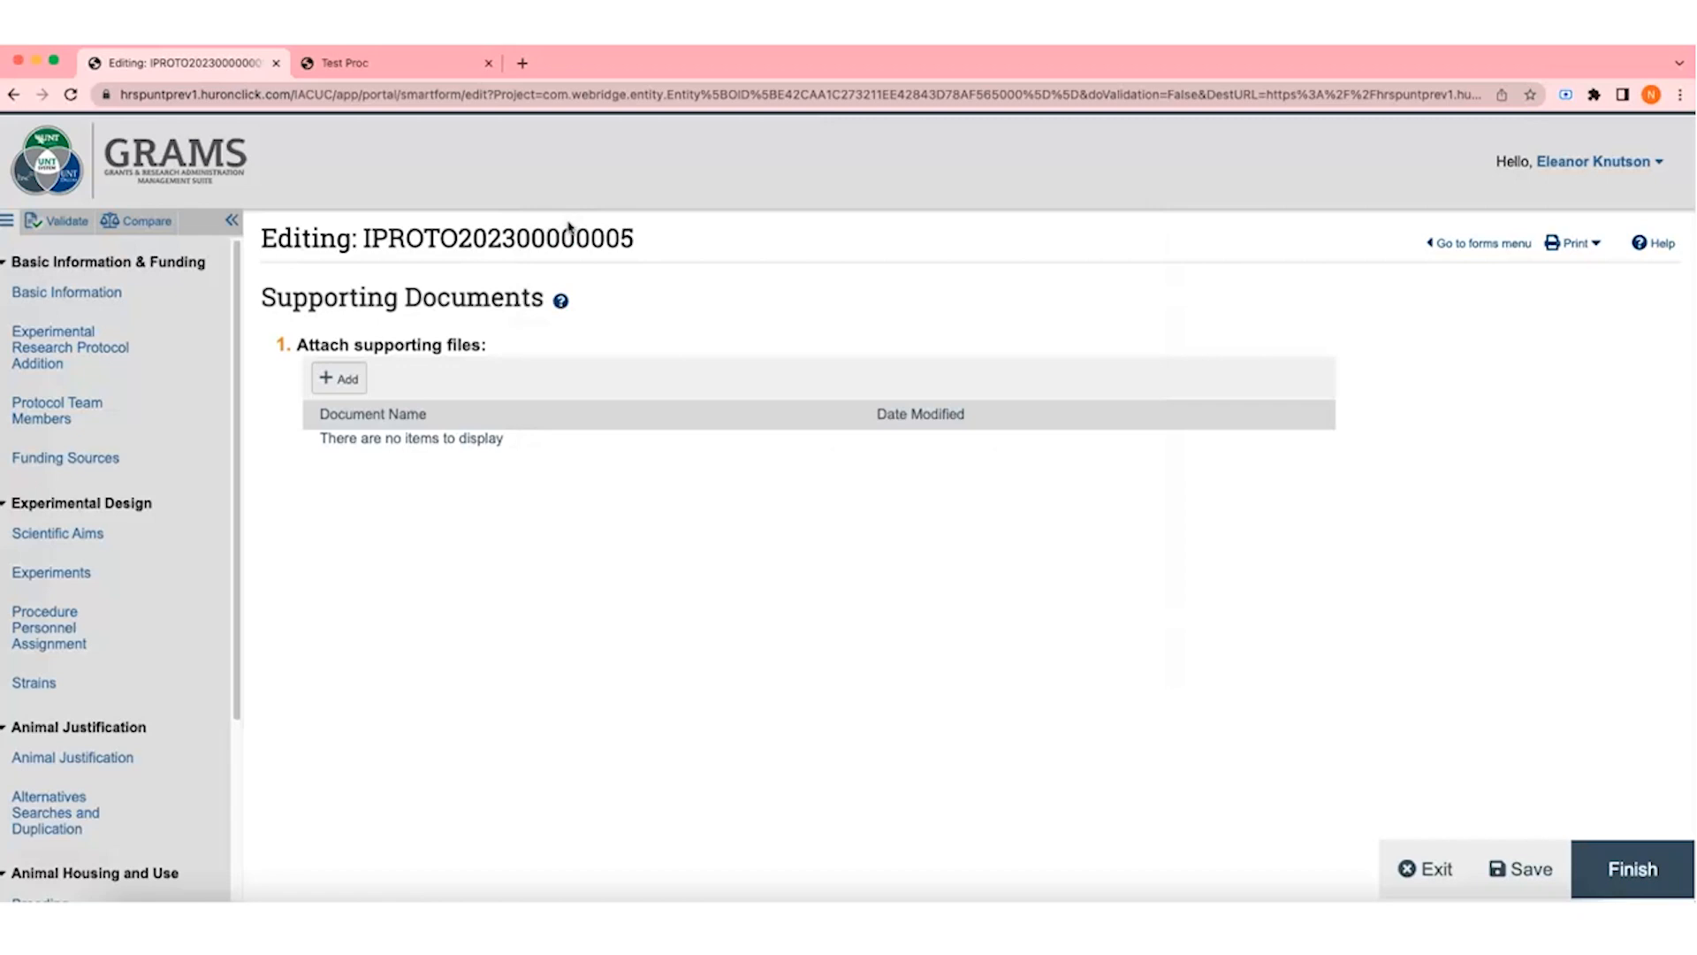
click(341, 383)
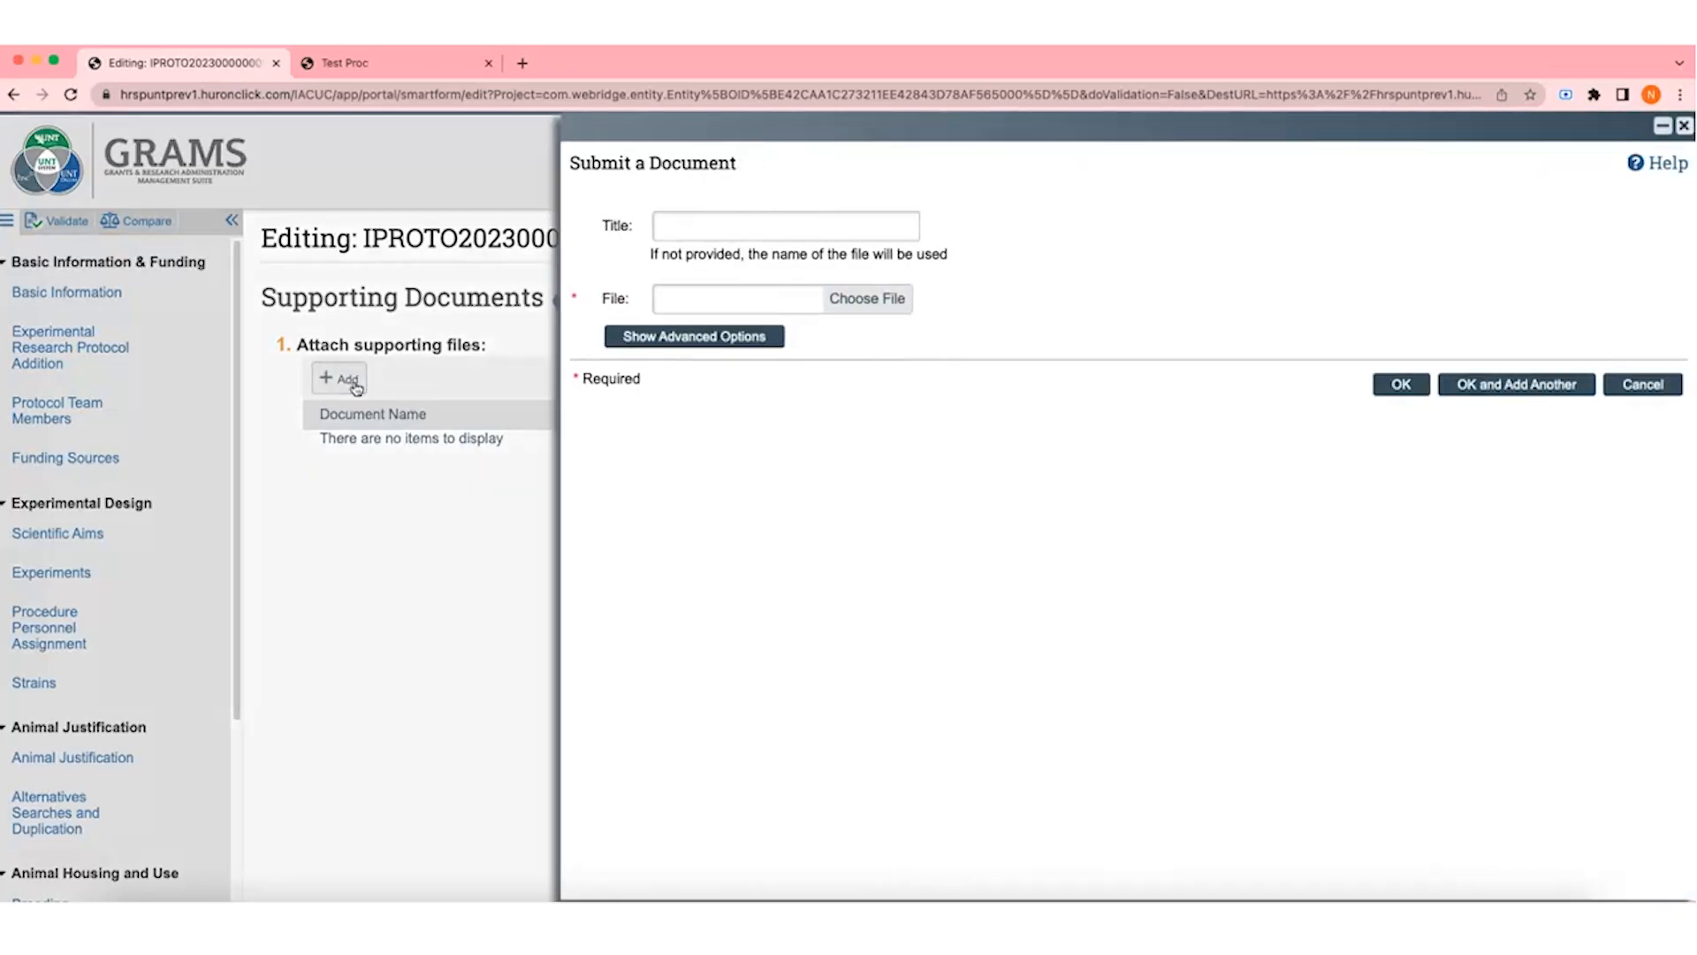
click(840, 300)
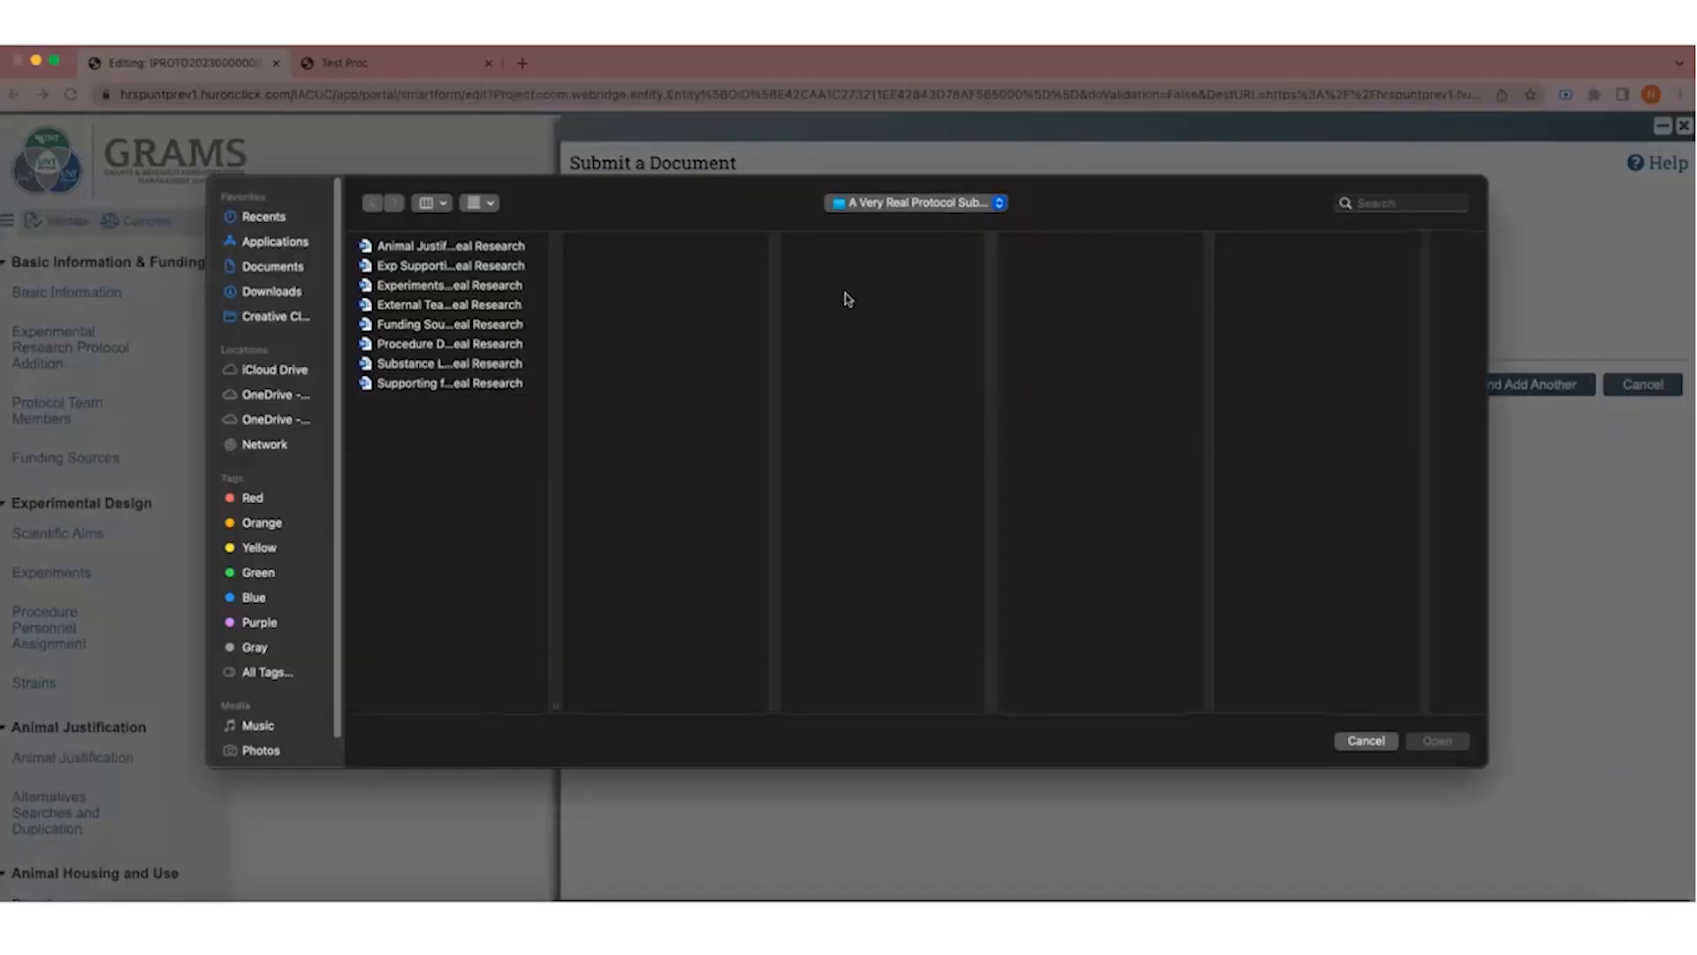
click(484, 384)
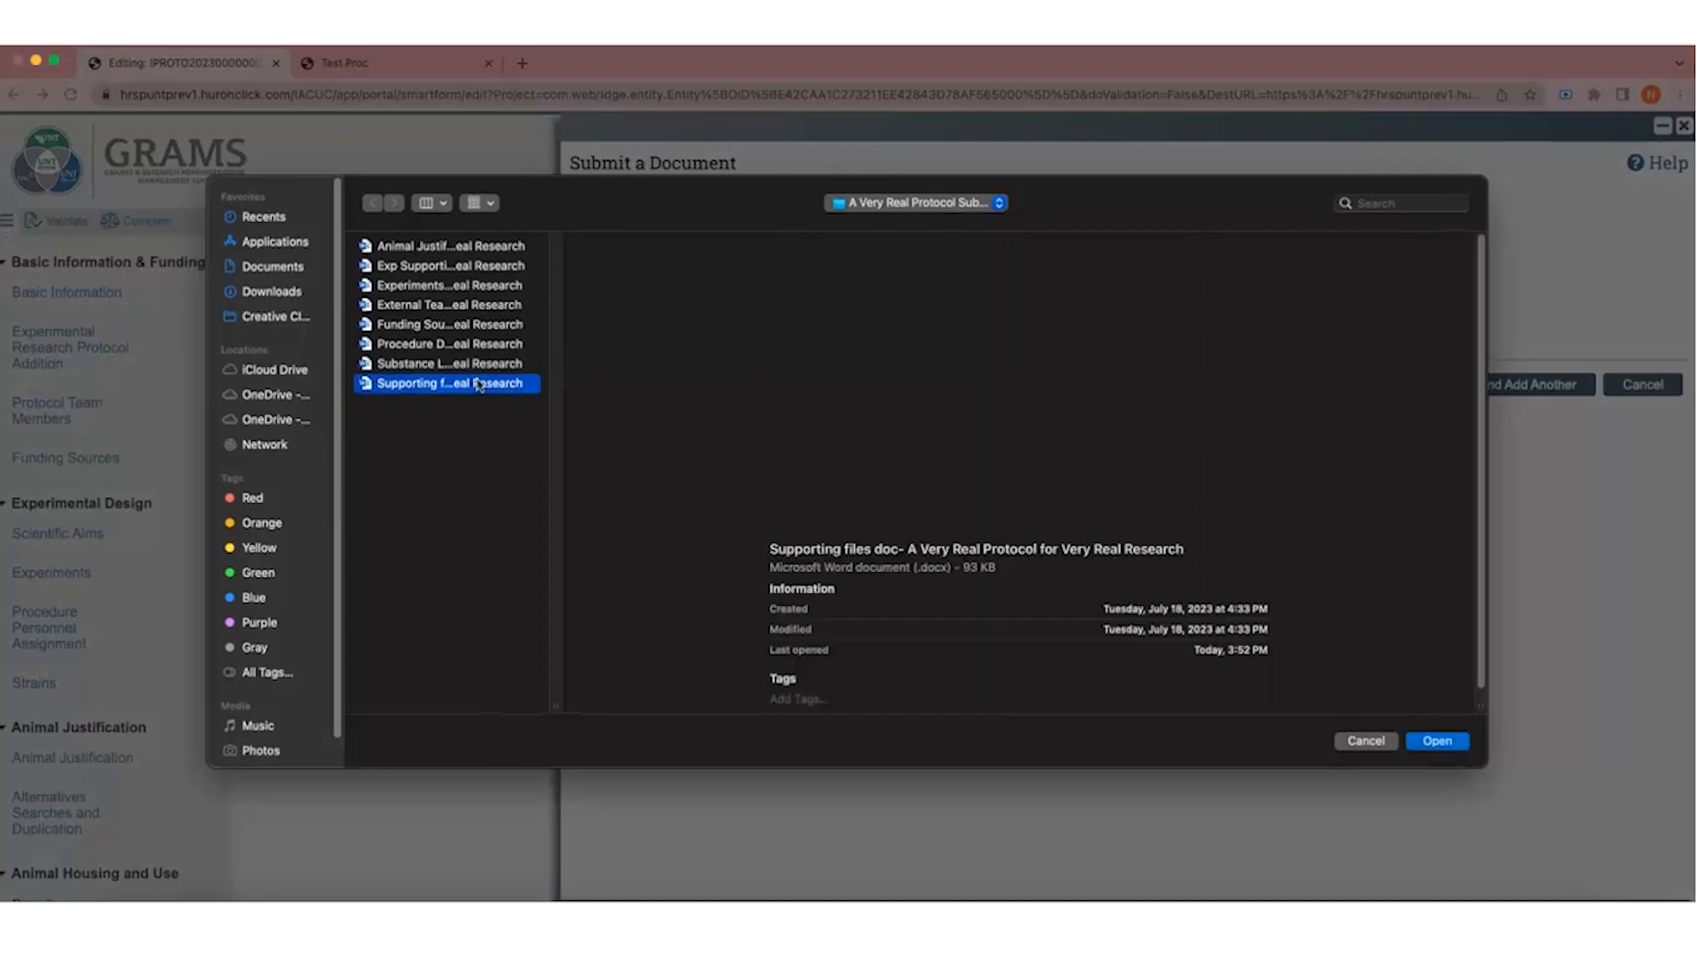
click(1438, 740)
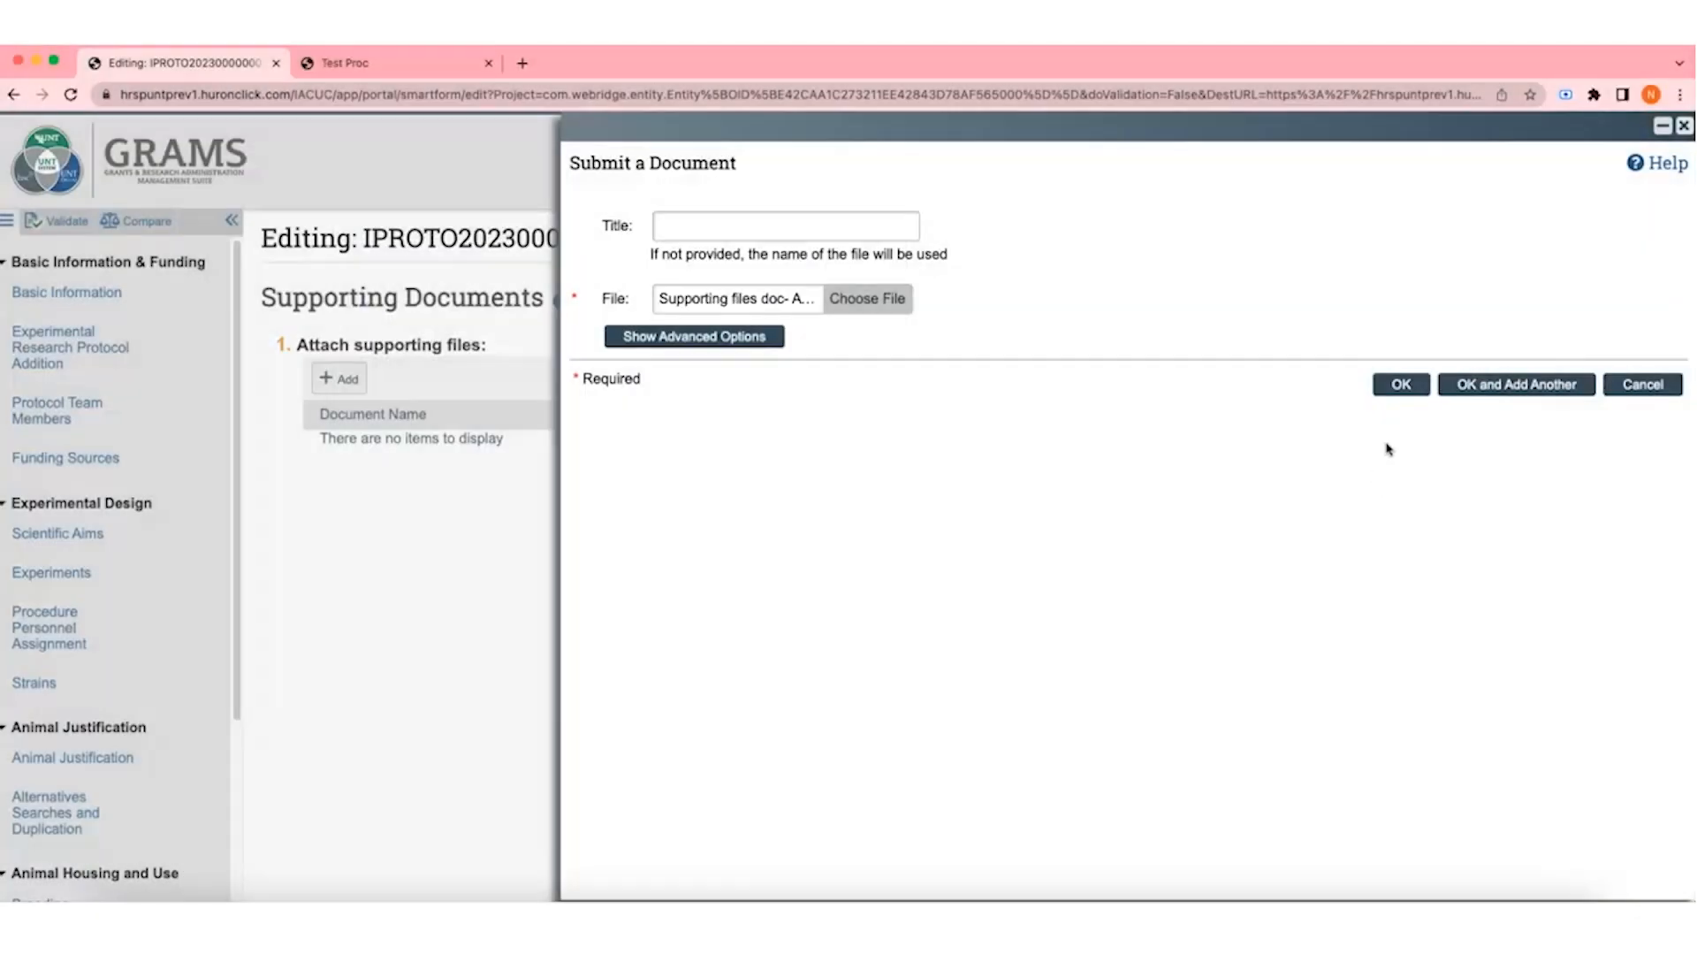
click(1403, 384)
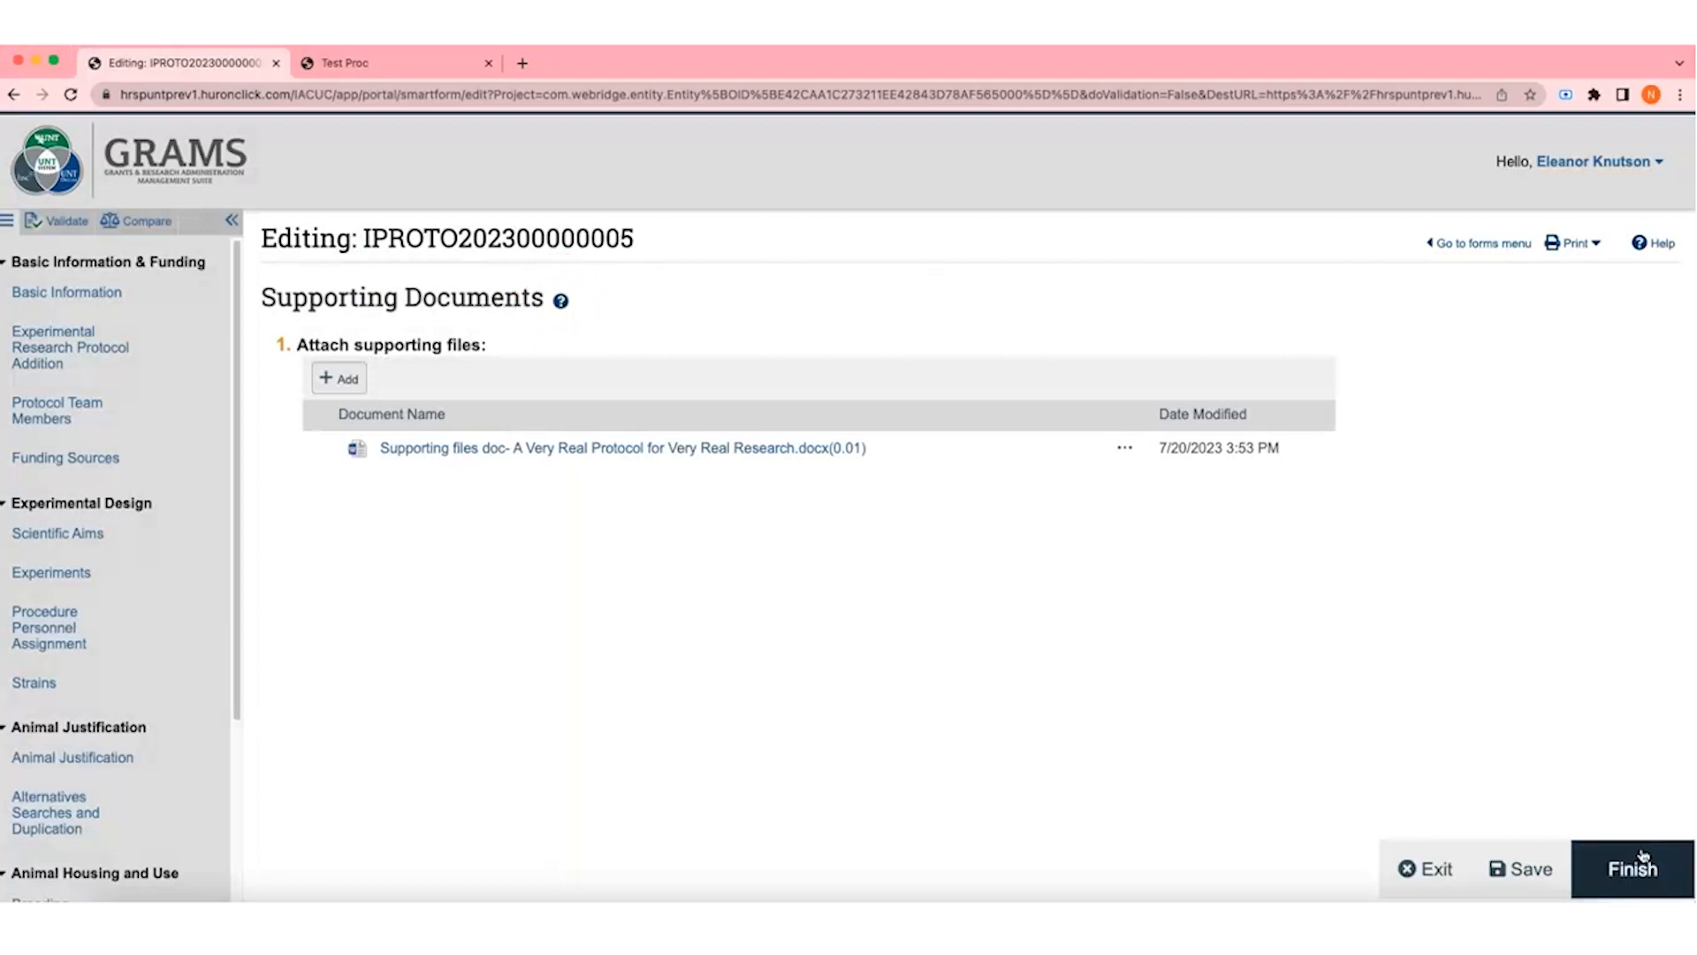
Step: Save and finish the protocol form, and submit the protocol with the investigator certification, leaving comments and extra documents blank
click(1552, 871)
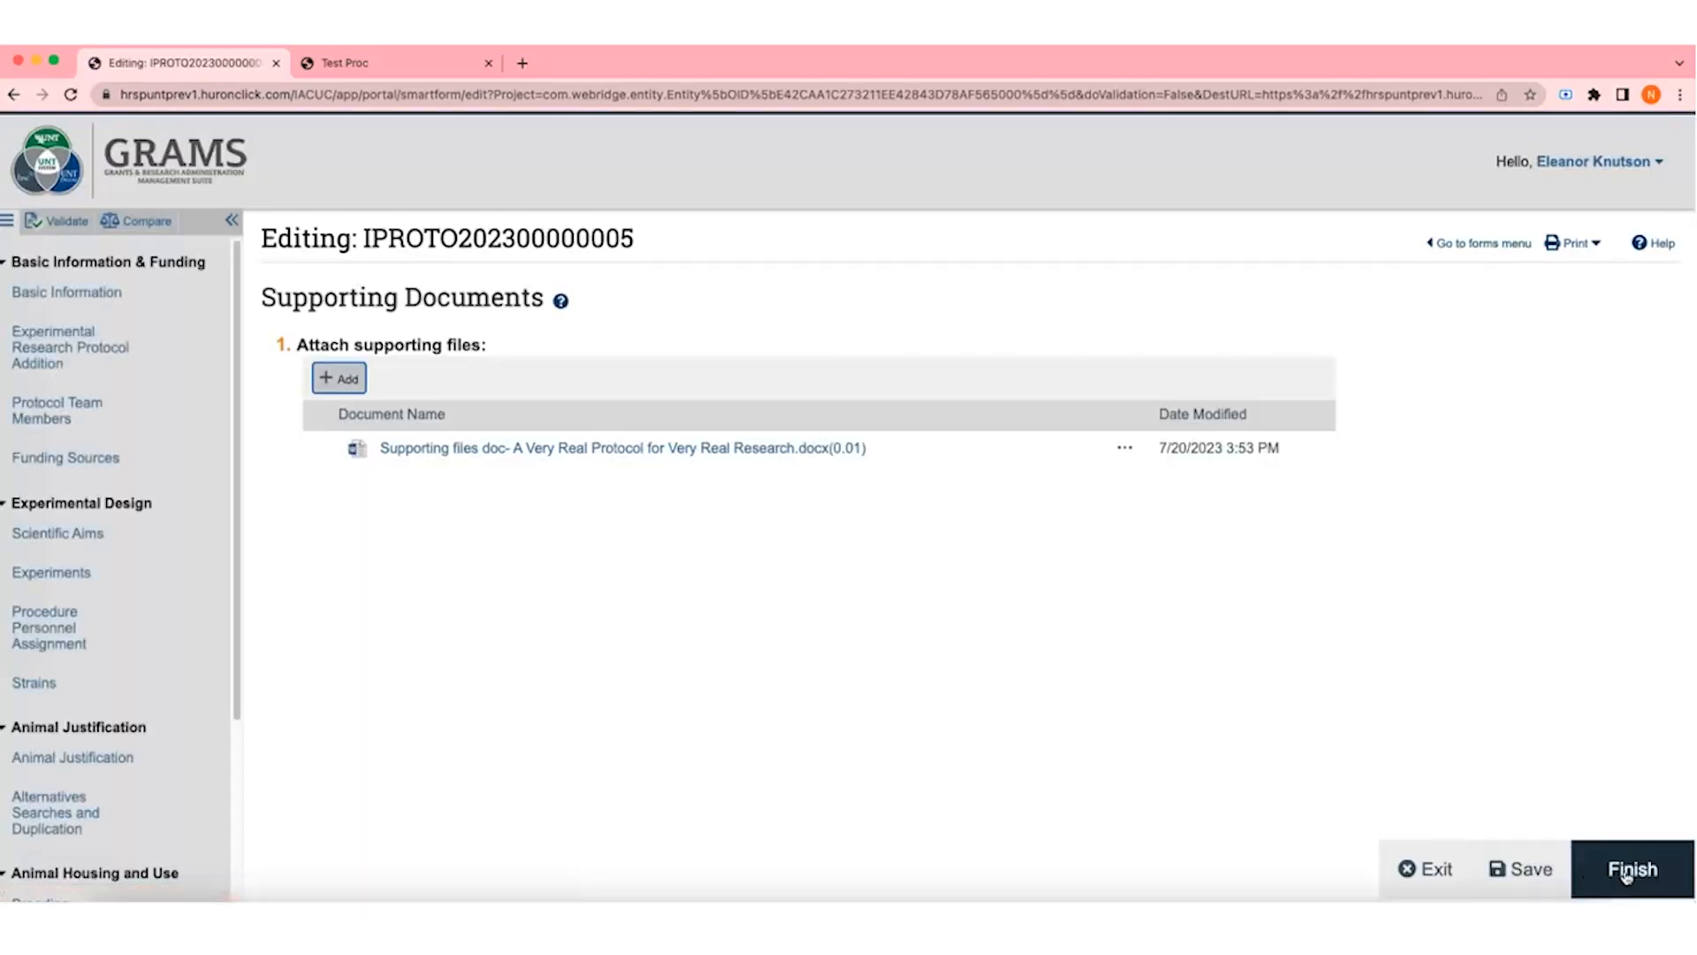
click(1627, 873)
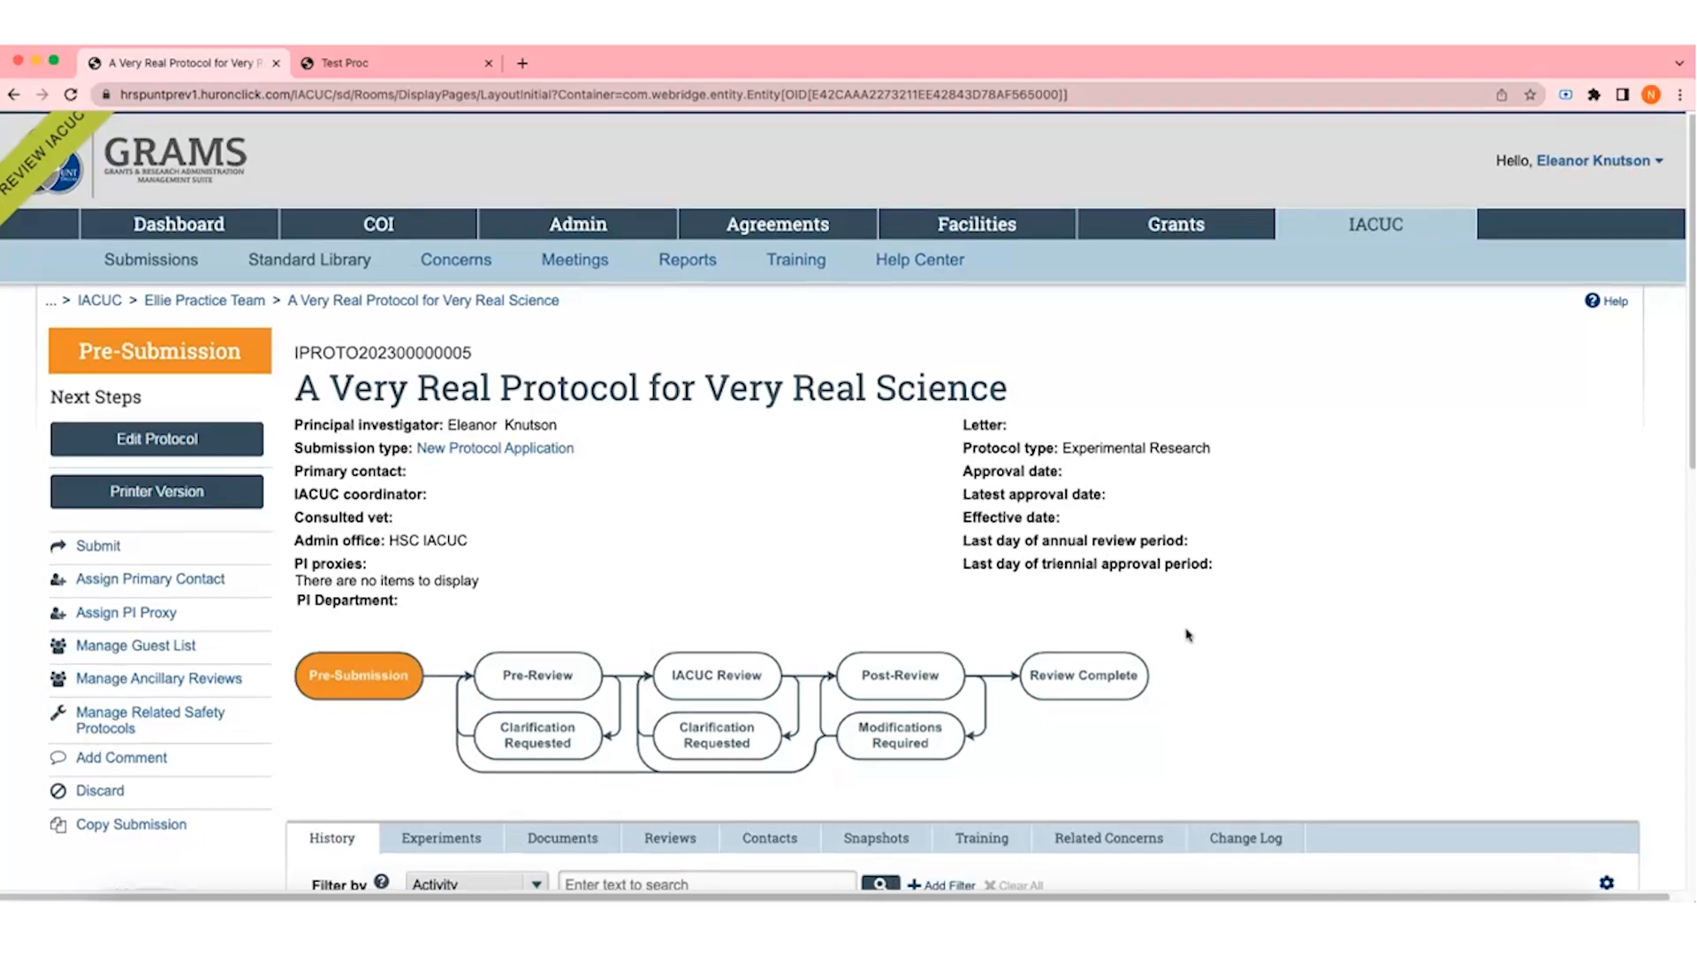
scroll(1194, 641, down, 1)
scroll(1188, 635, down, 1)
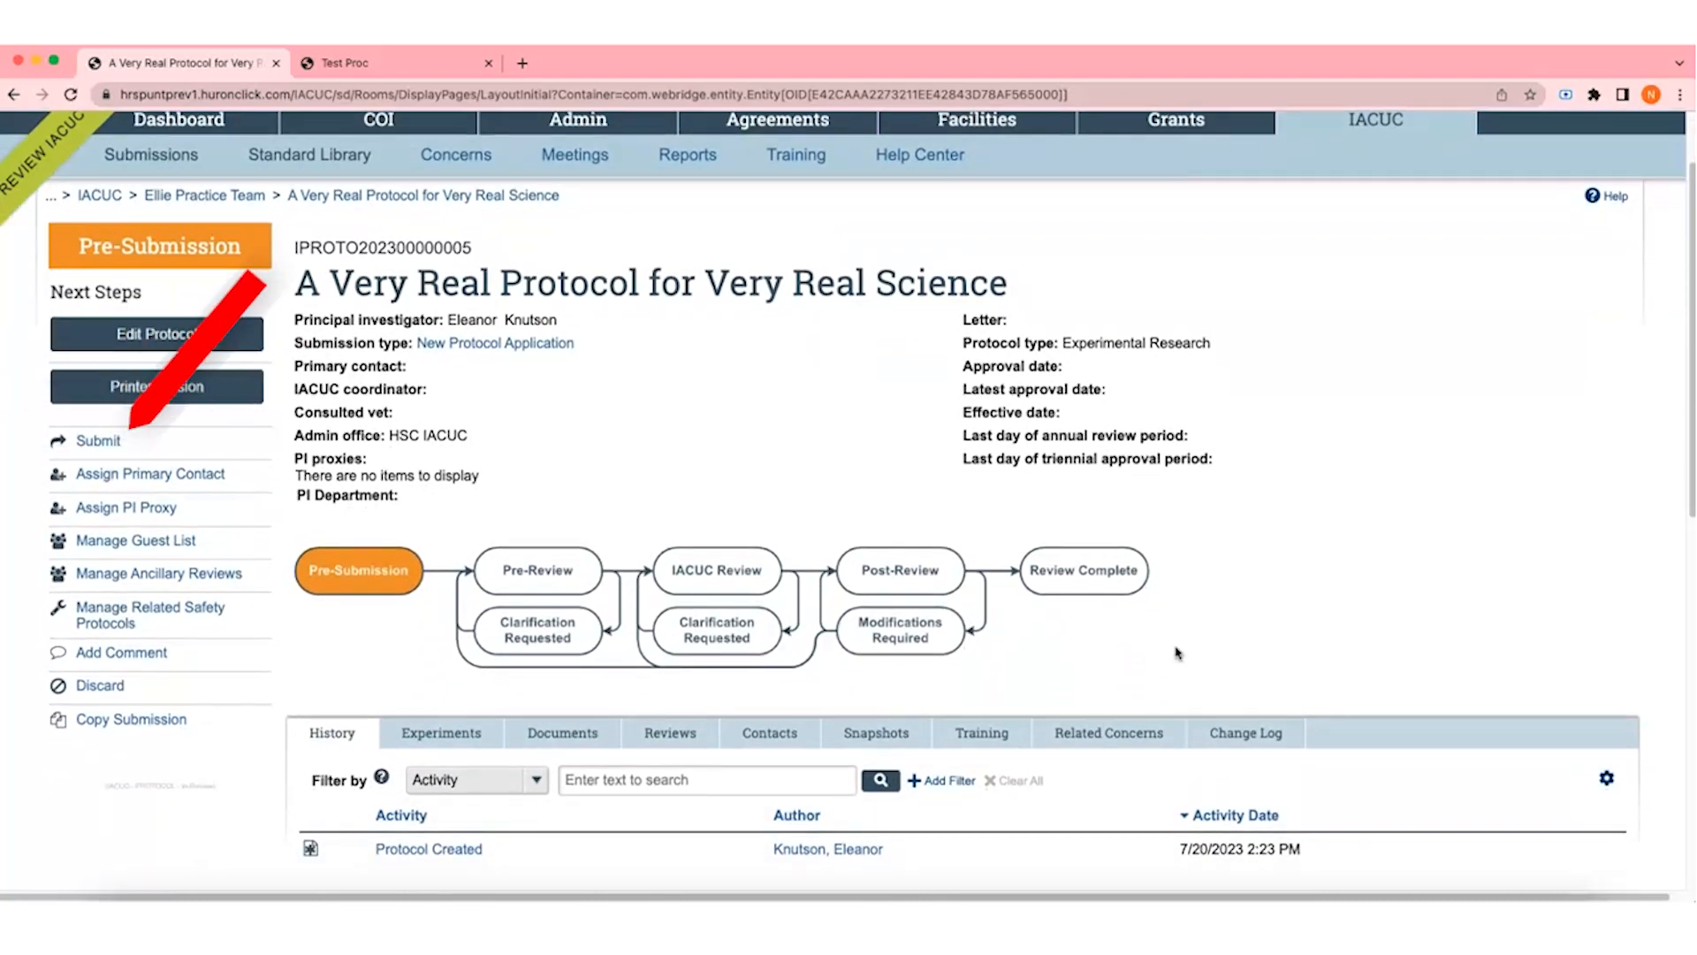
click(104, 441)
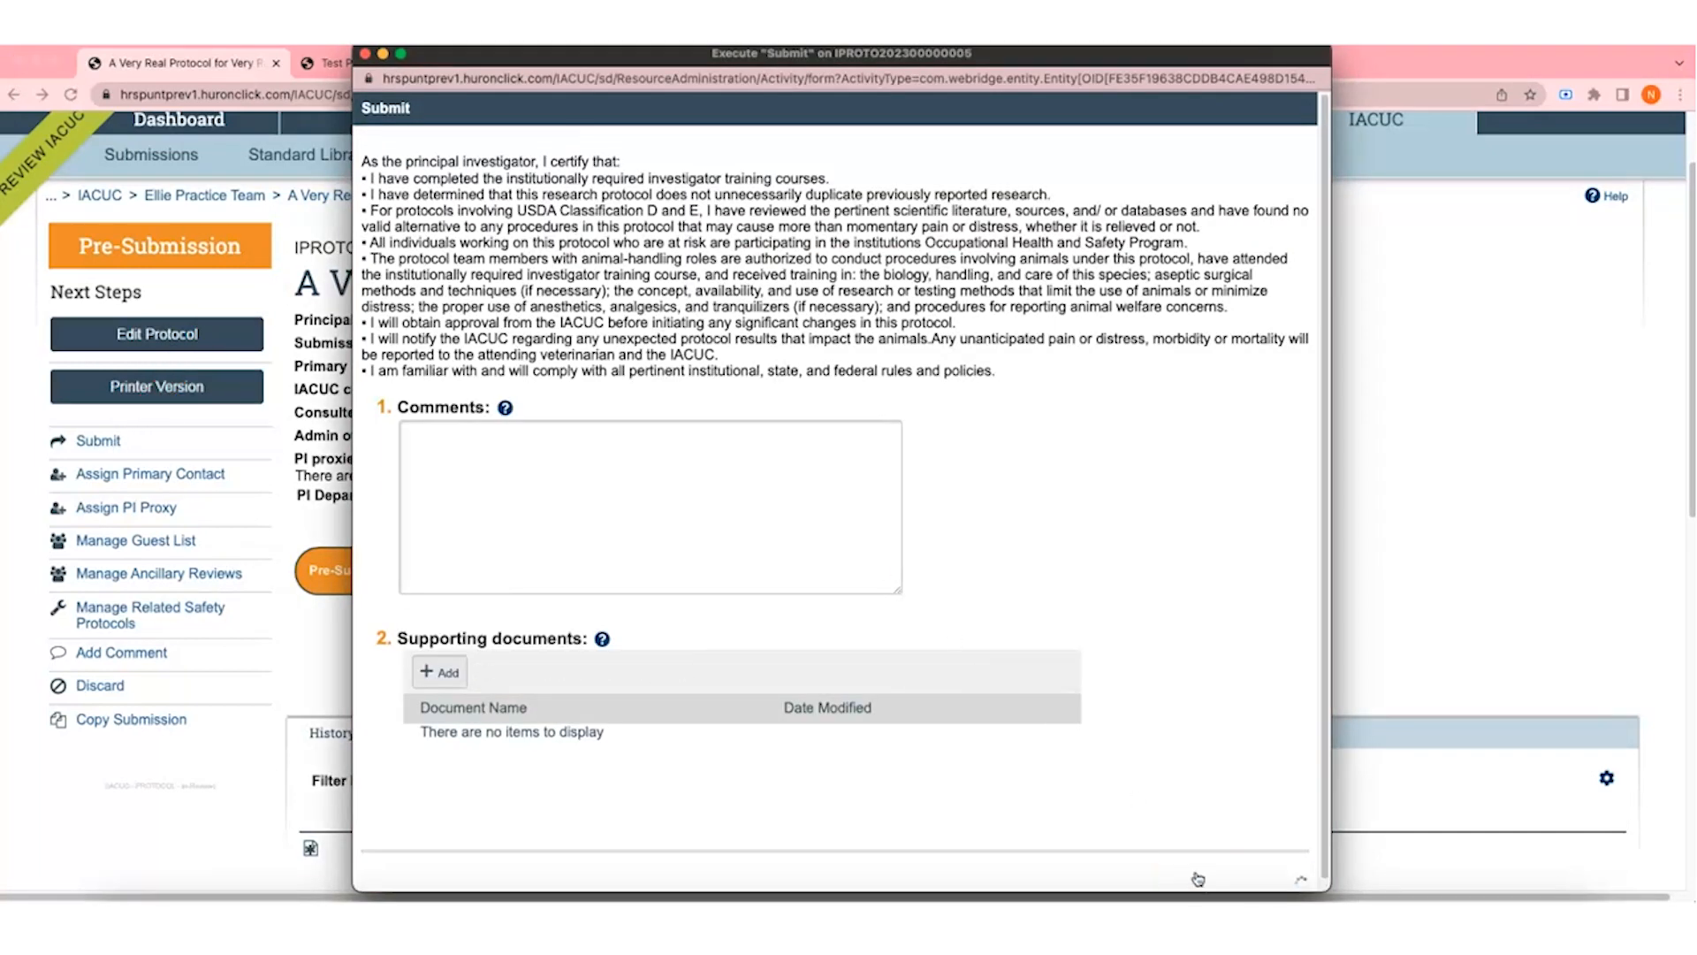
click(1189, 872)
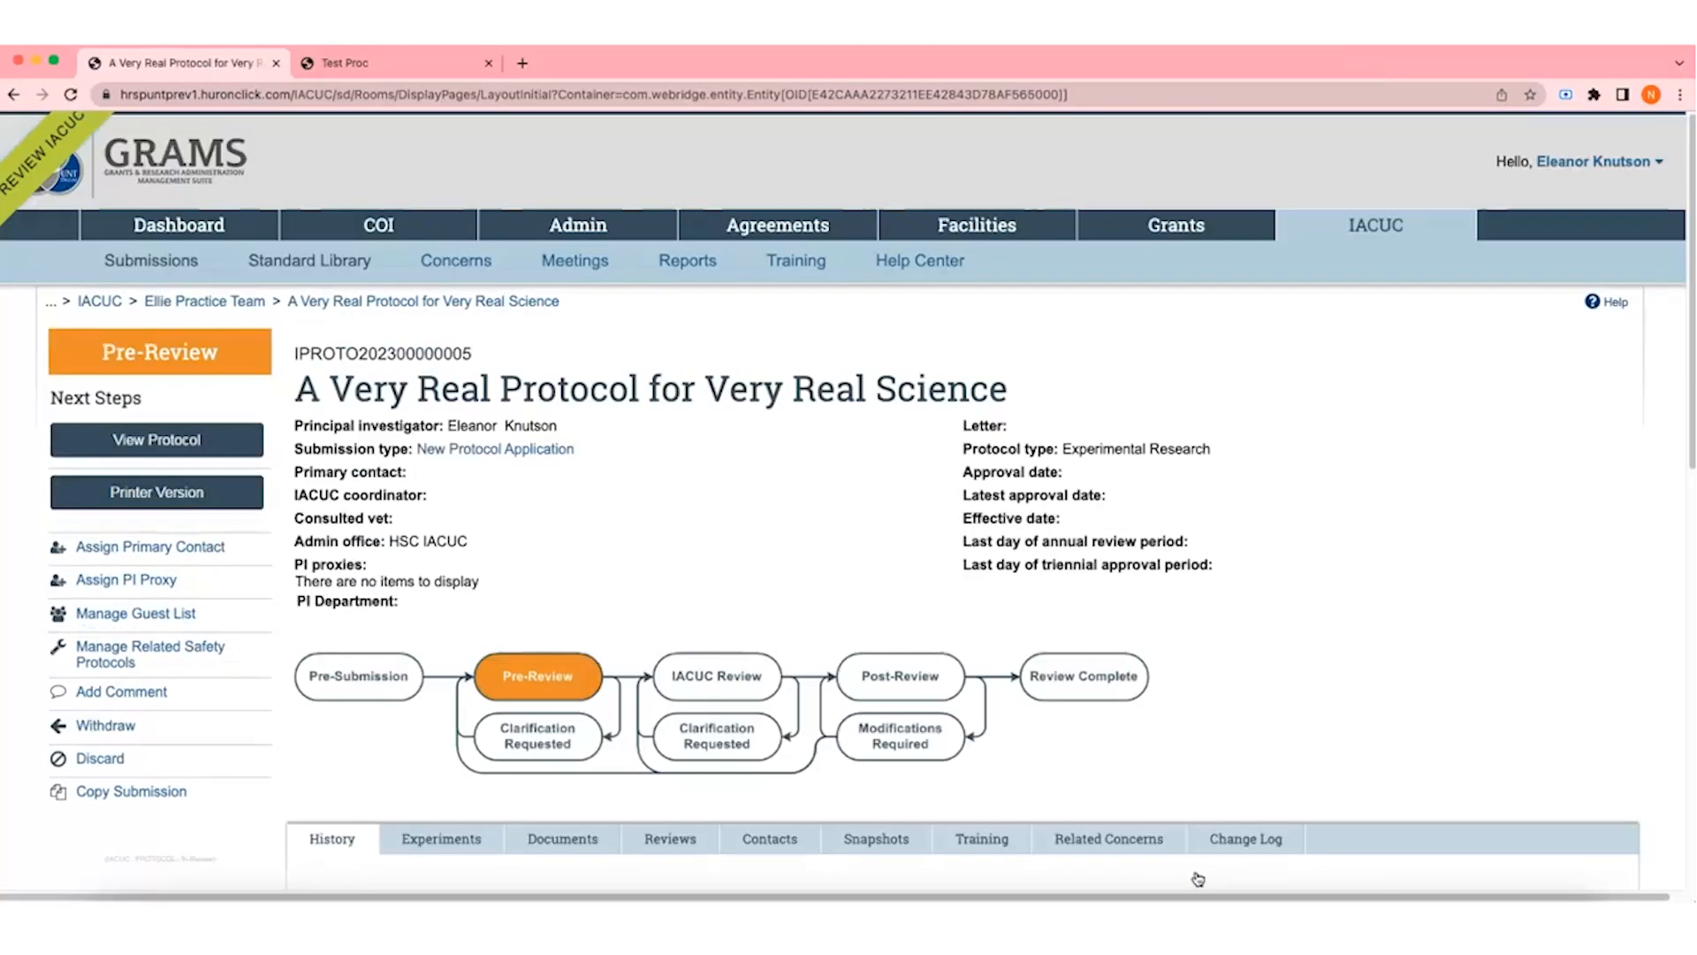
scroll(856, 589, down, 3)
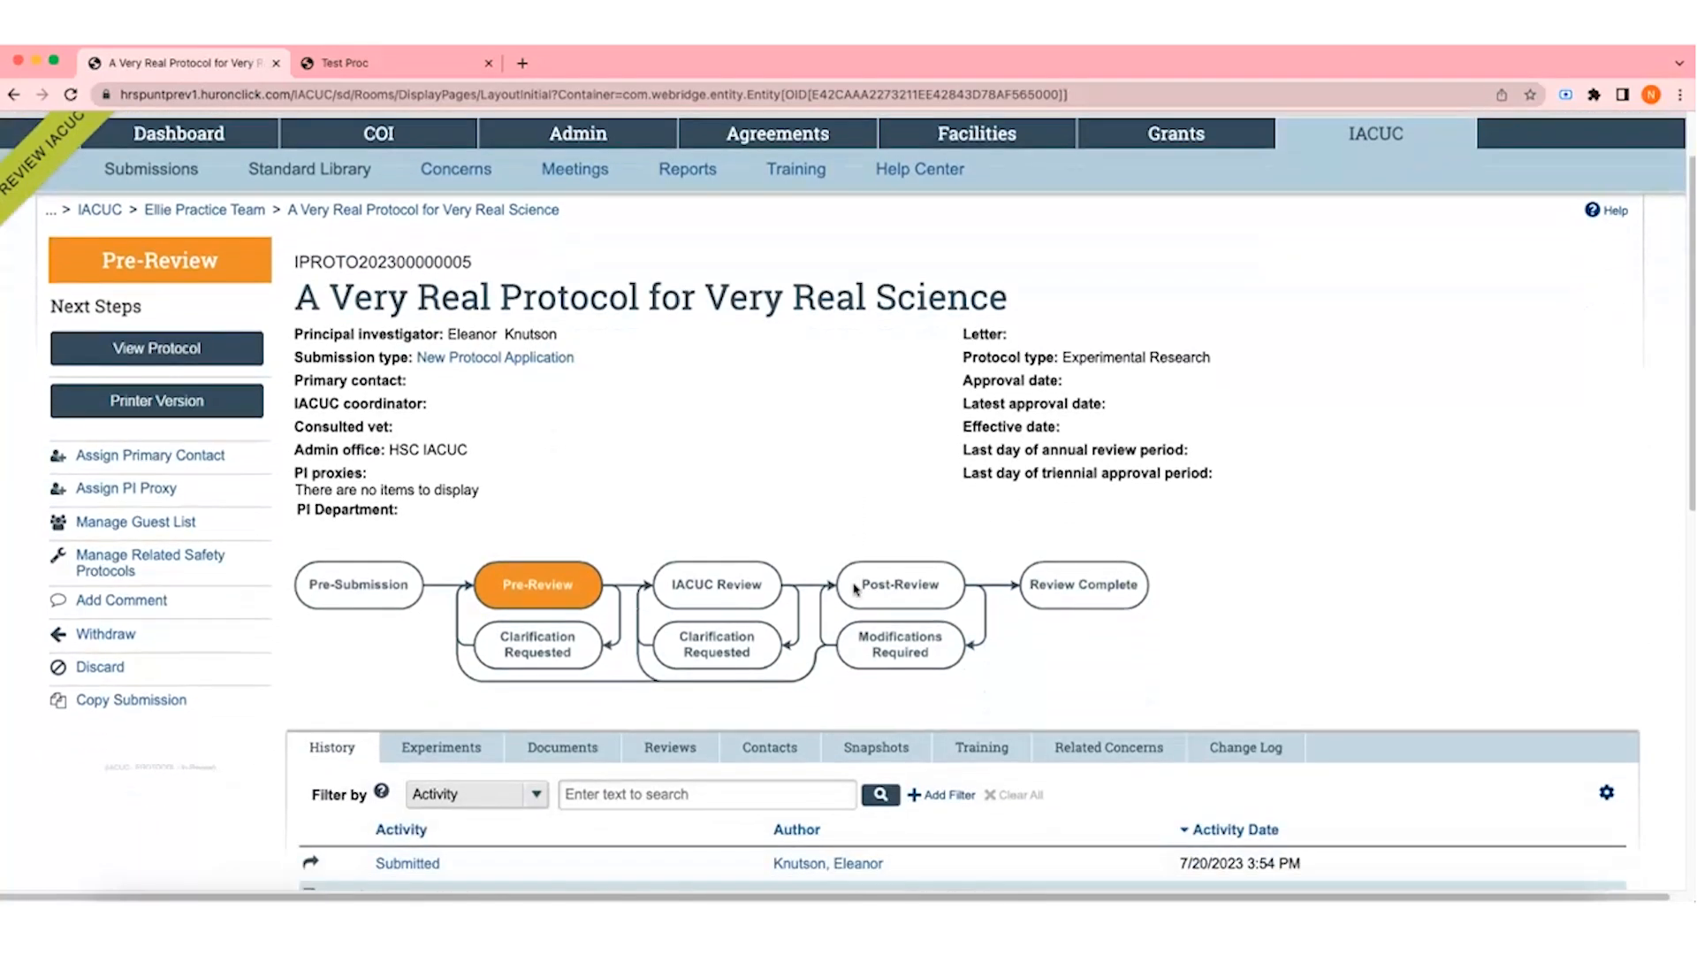